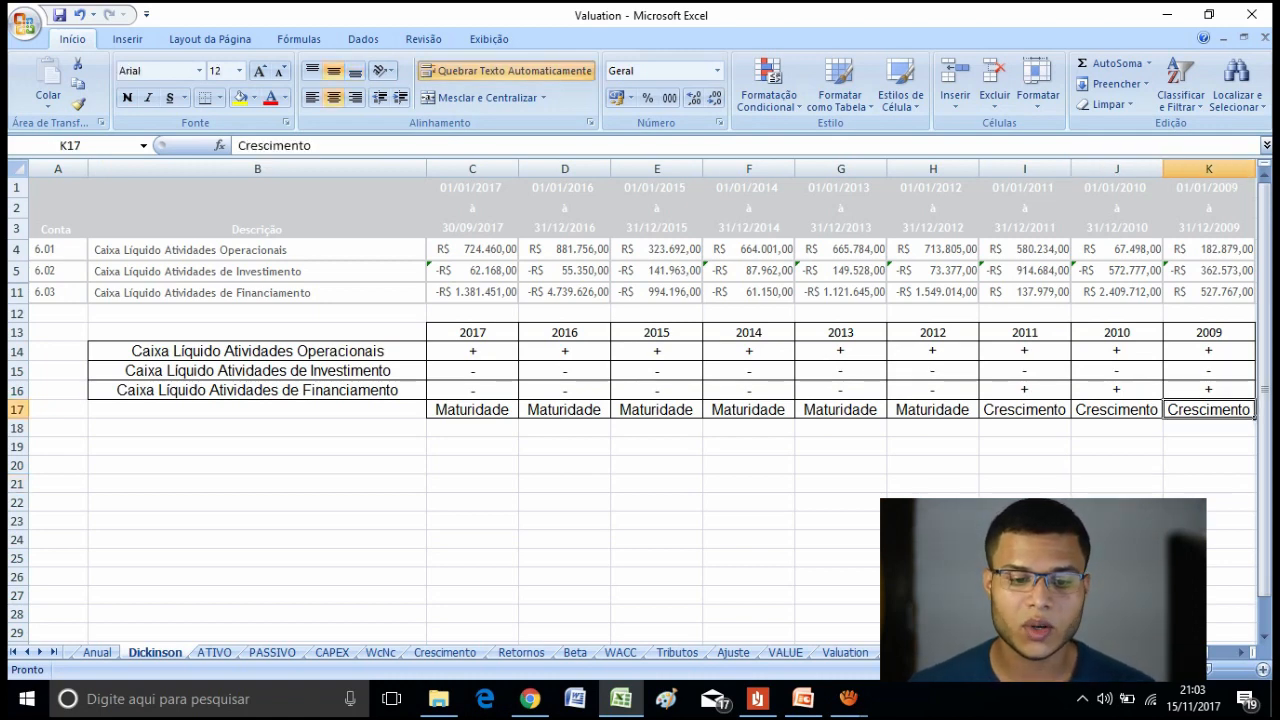
Examine the yearly signs of the operating, investment and financing cash flows in the Dickinson life-cycle table from 2009 to 2017.
{"action": "left_click", "coordinate": [1209, 390]}
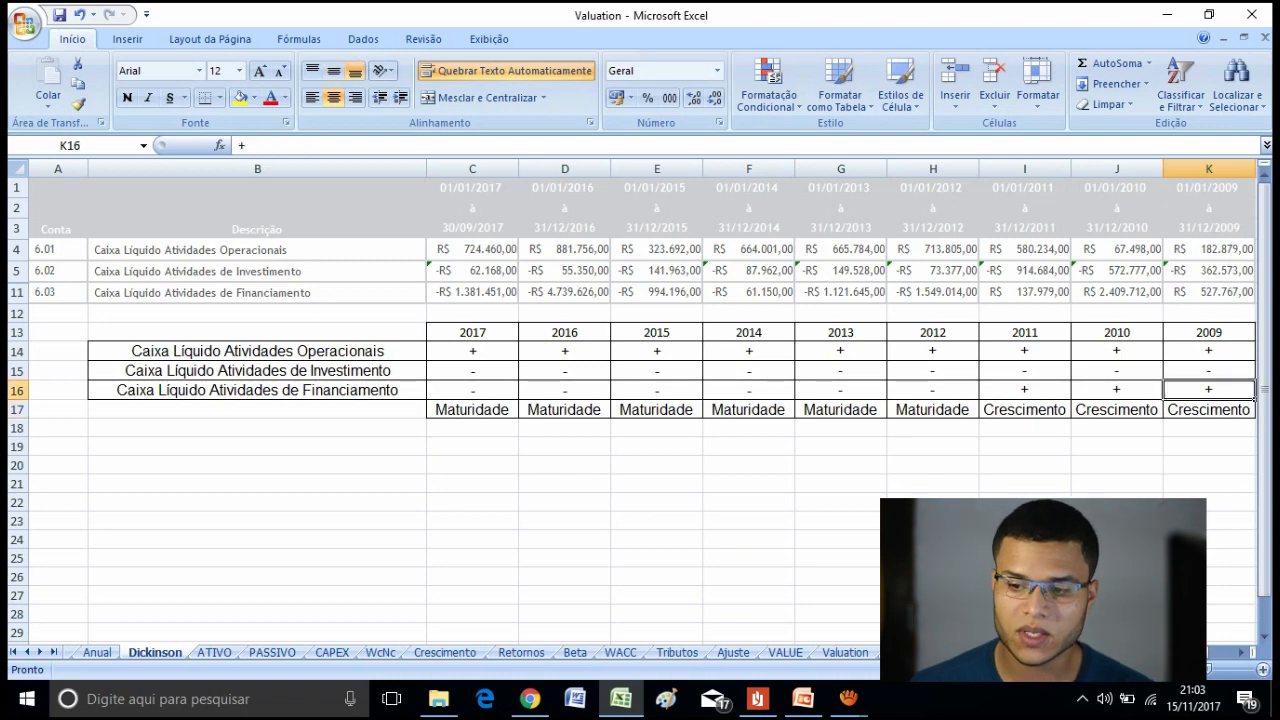
{"action": "left_click", "coordinate": [1209, 371]}
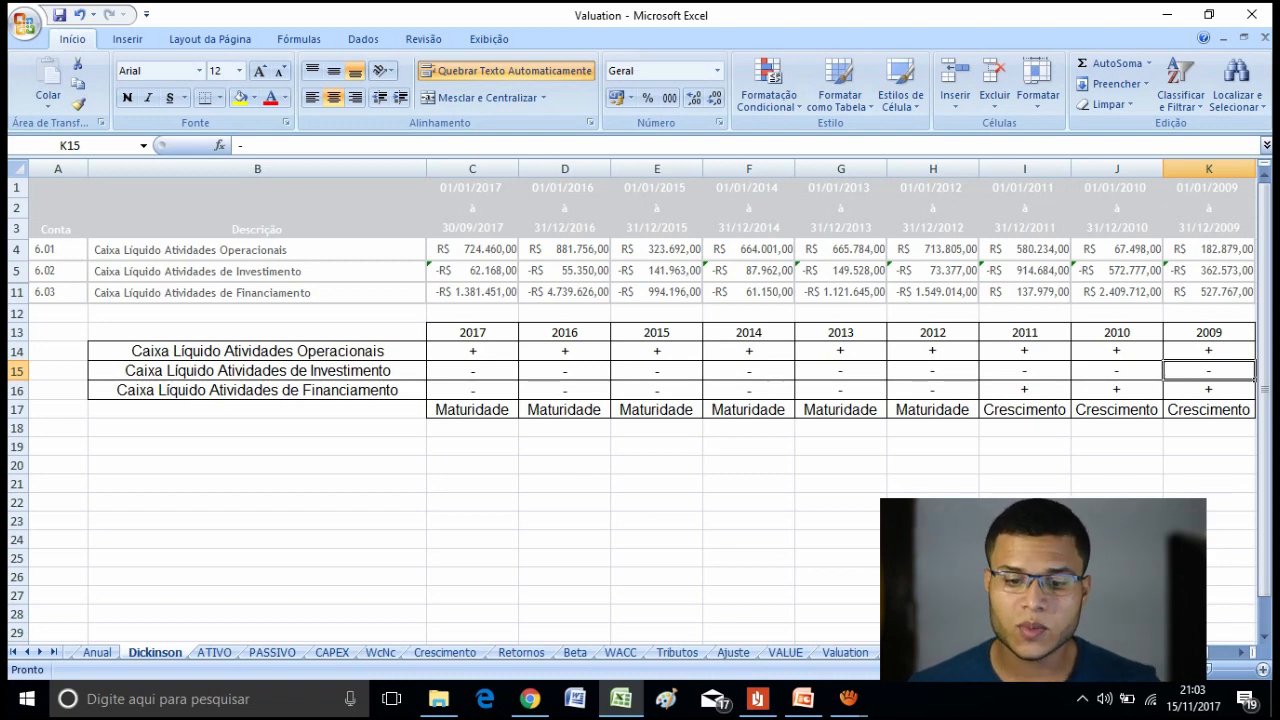
{"action": "left_click", "coordinate": [473, 371]}
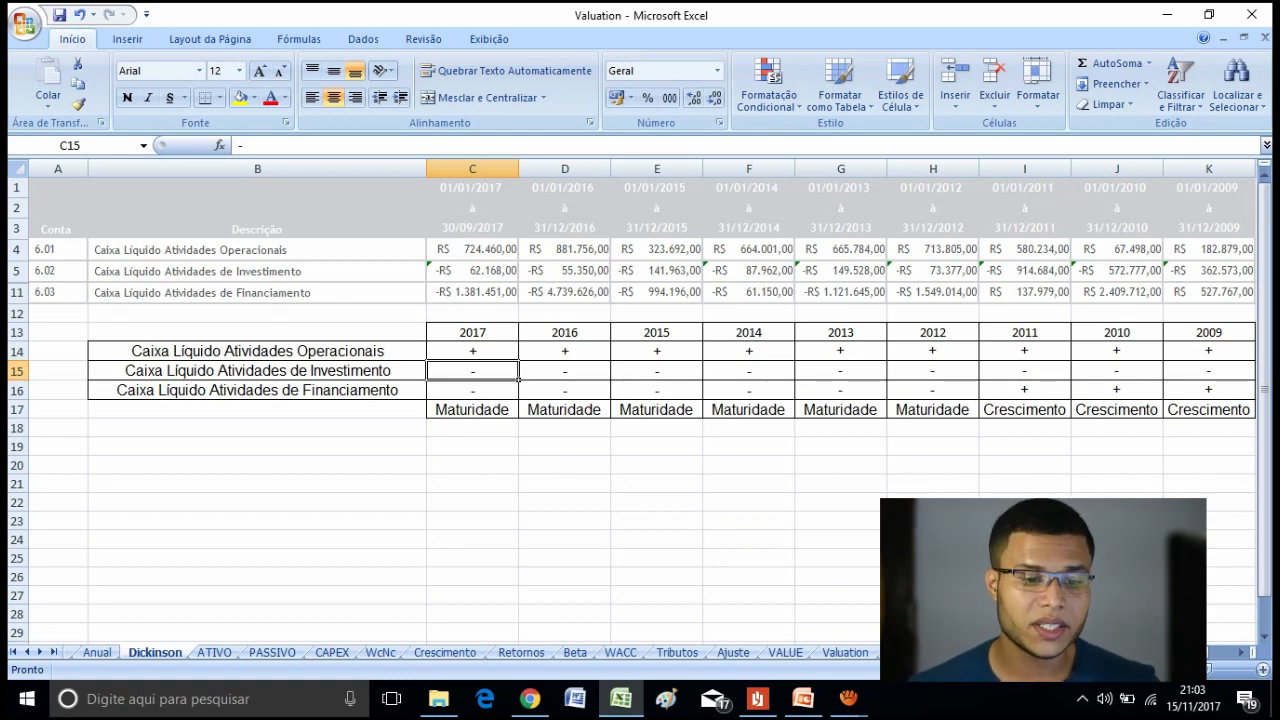
{"action": "left_click_drag", "start_coordinate": [473, 351], "coordinate": [1163, 359]}
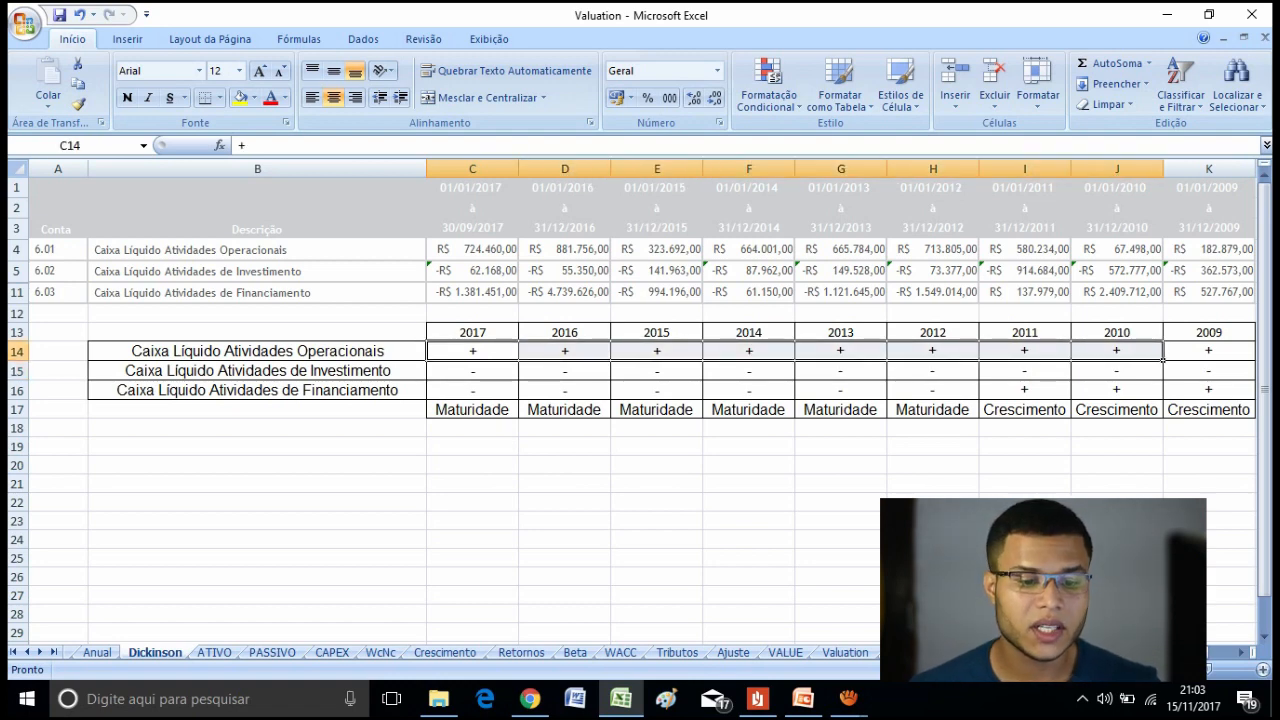
{"action": "left_click_drag", "start_coordinate": [473, 390], "coordinate": [1070, 400]}
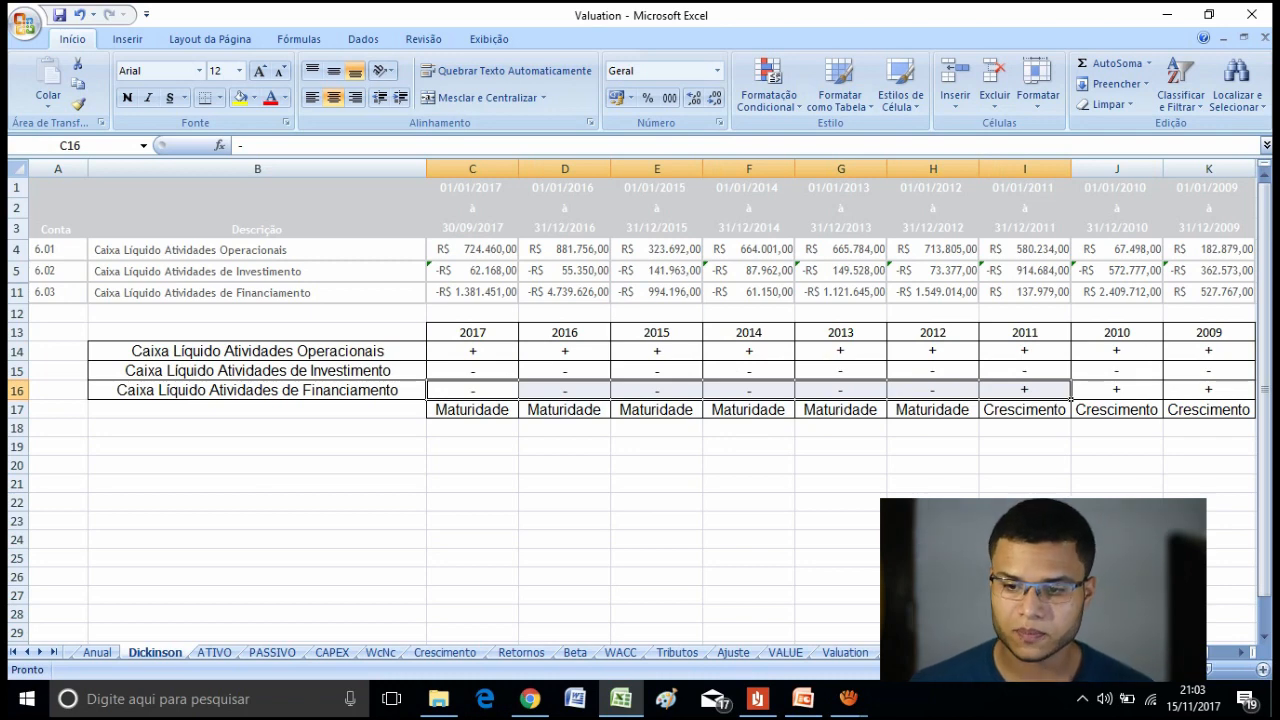
{"action": "left_click", "coordinate": [1117, 540]}
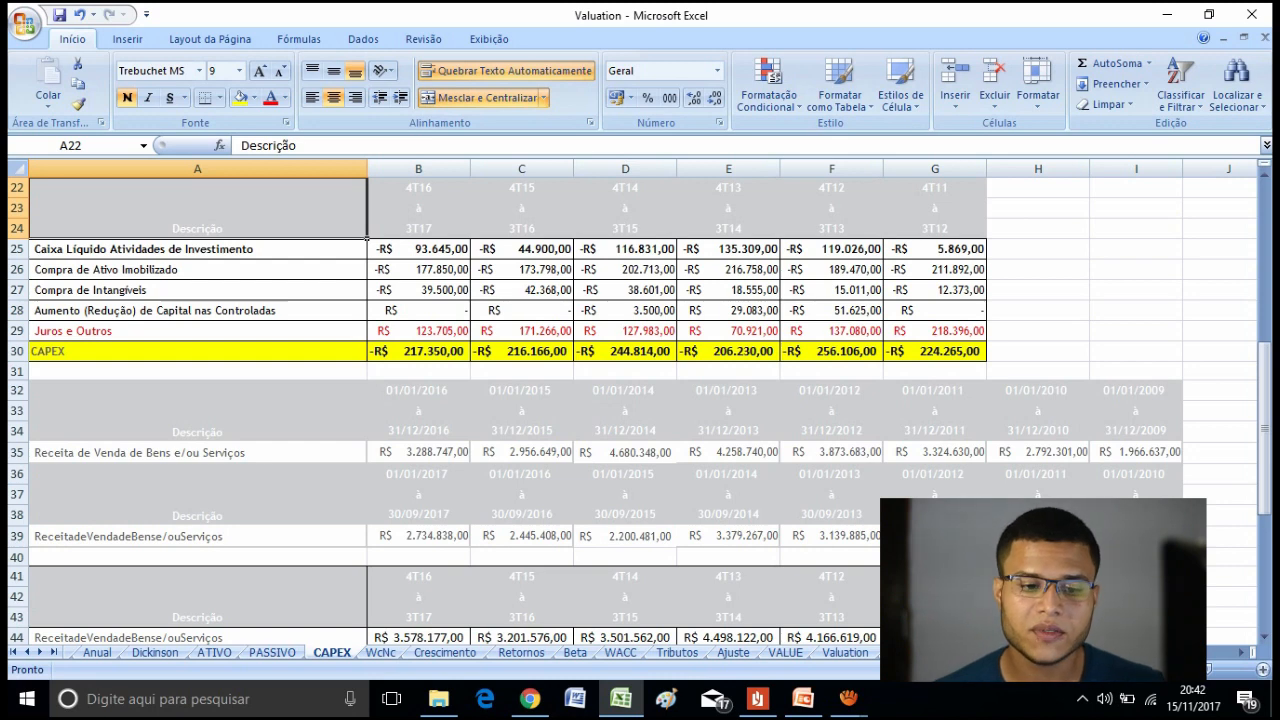
On the CAPEX sheet, examine the investment cash flow breakdown, including the capital increase in subsidiaries and Juros e Outros rows.
{"action": "left_click_drag", "start_coordinate": [367, 238], "coordinate": [930, 351]}
{"action": "left_click", "coordinate": [522, 411]}
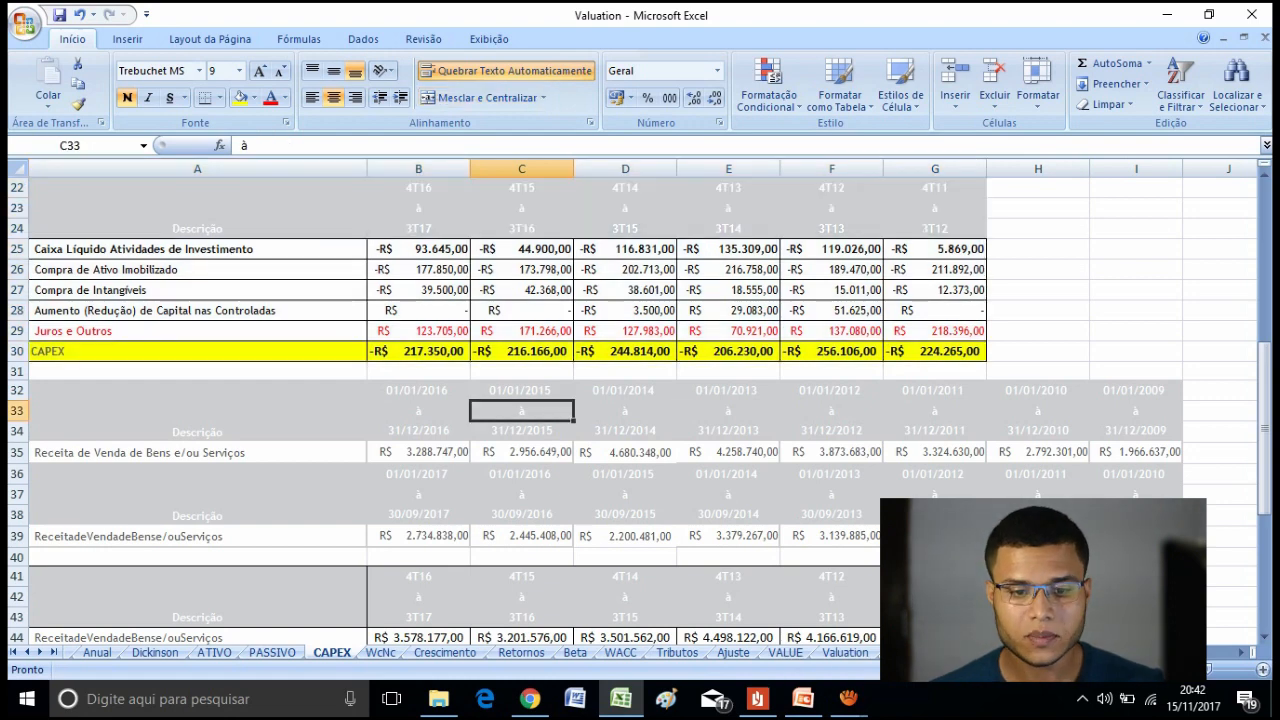
{"action": "left_click_drag", "start_coordinate": [420, 249], "coordinate": [420, 290]}
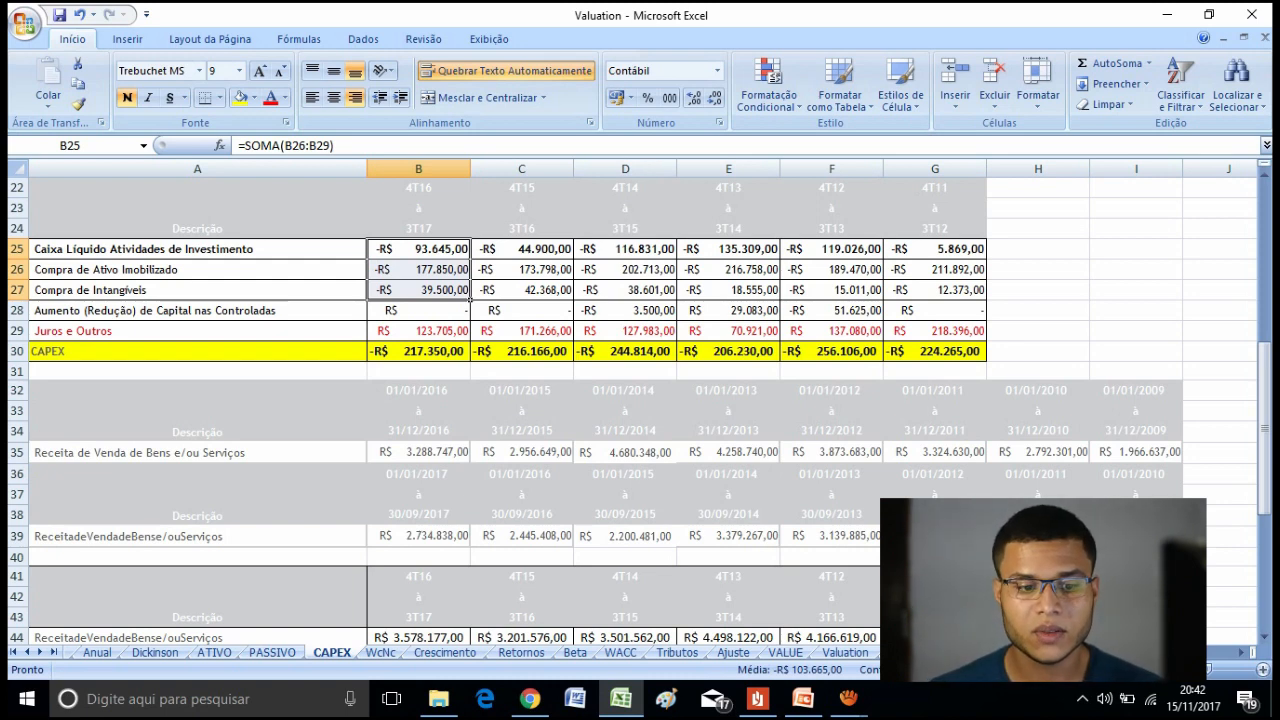
{"action": "left_click", "coordinate": [197, 310]}
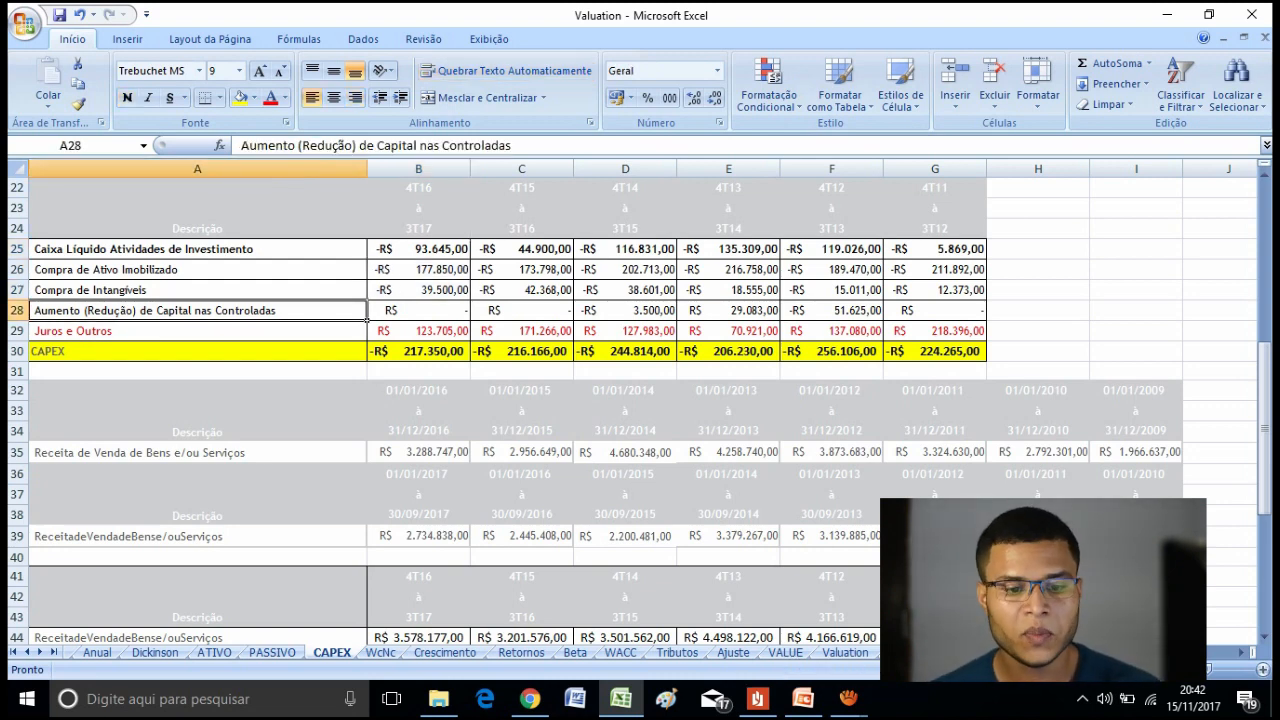
{"action": "left_click", "coordinate": [197, 331]}
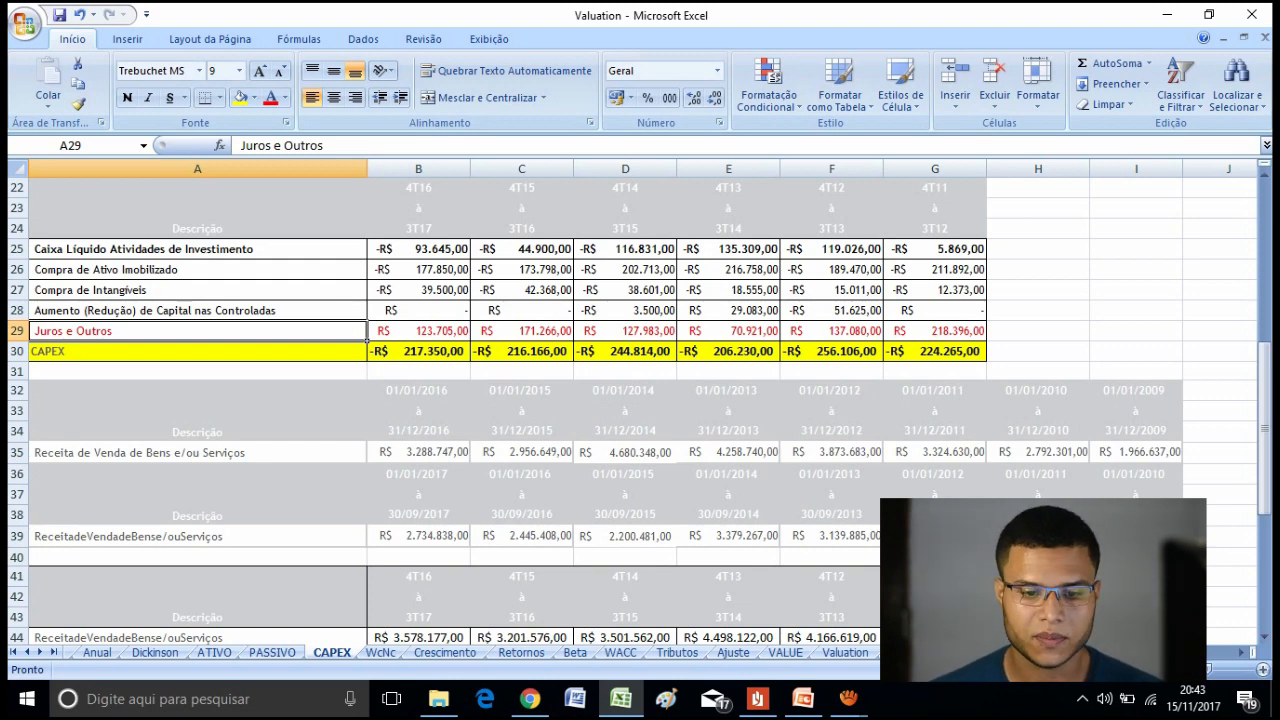
Compare the Caixa Líquido Atividades de Investimento row with the CAPEX totals across the 12-month periods.
{"action": "left_click", "coordinate": [418, 249]}
{"action": "left_click", "coordinate": [418, 270]}
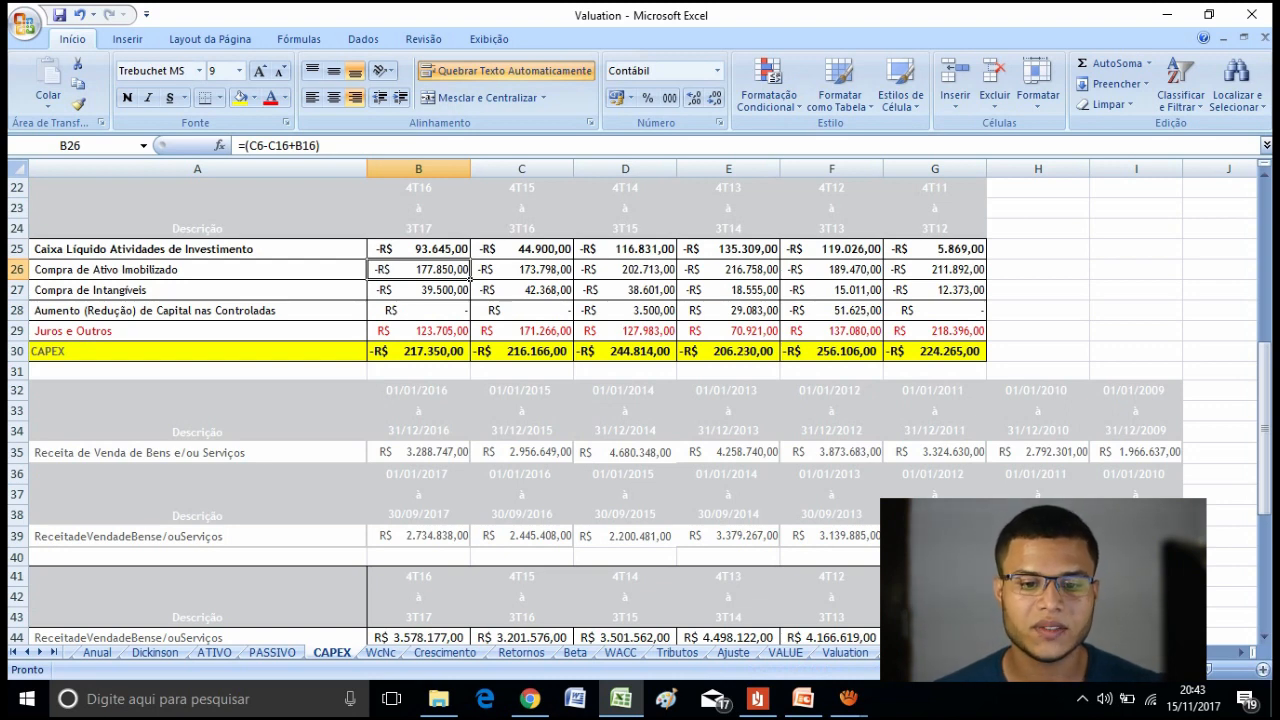
{"action": "left_click", "coordinate": [462, 250]}
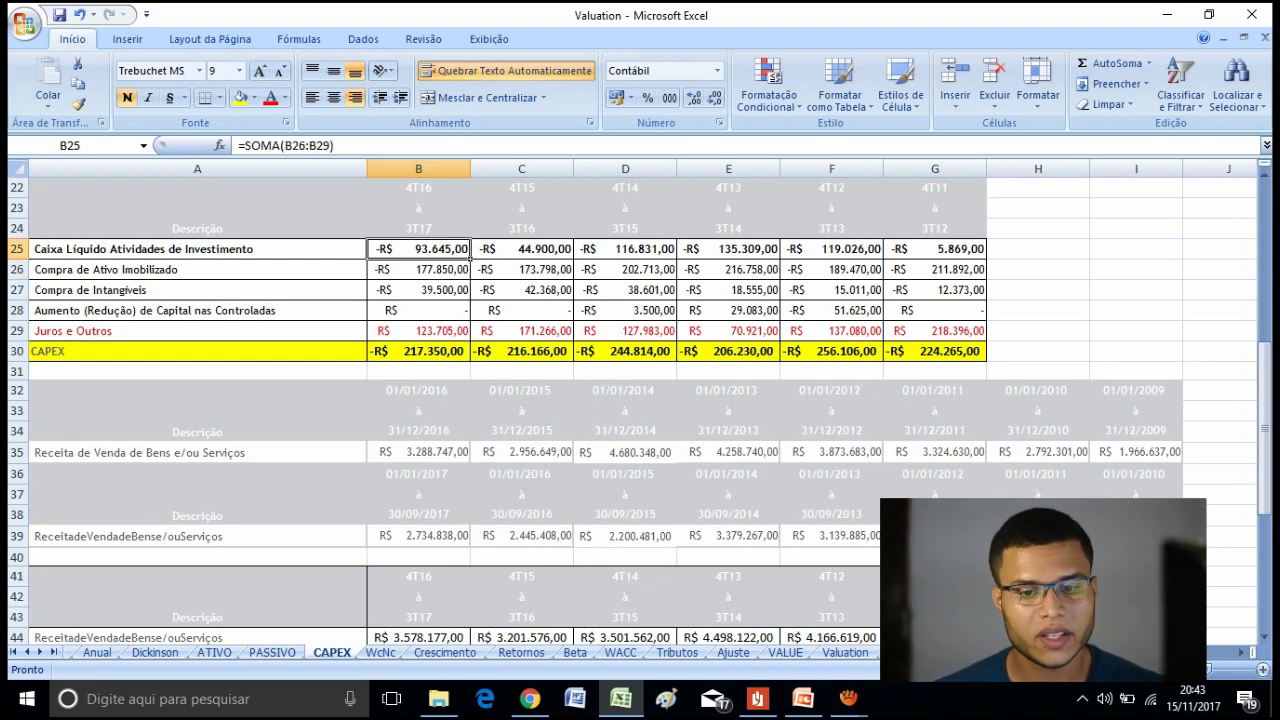
{"action": "left_click", "coordinate": [568, 251]}
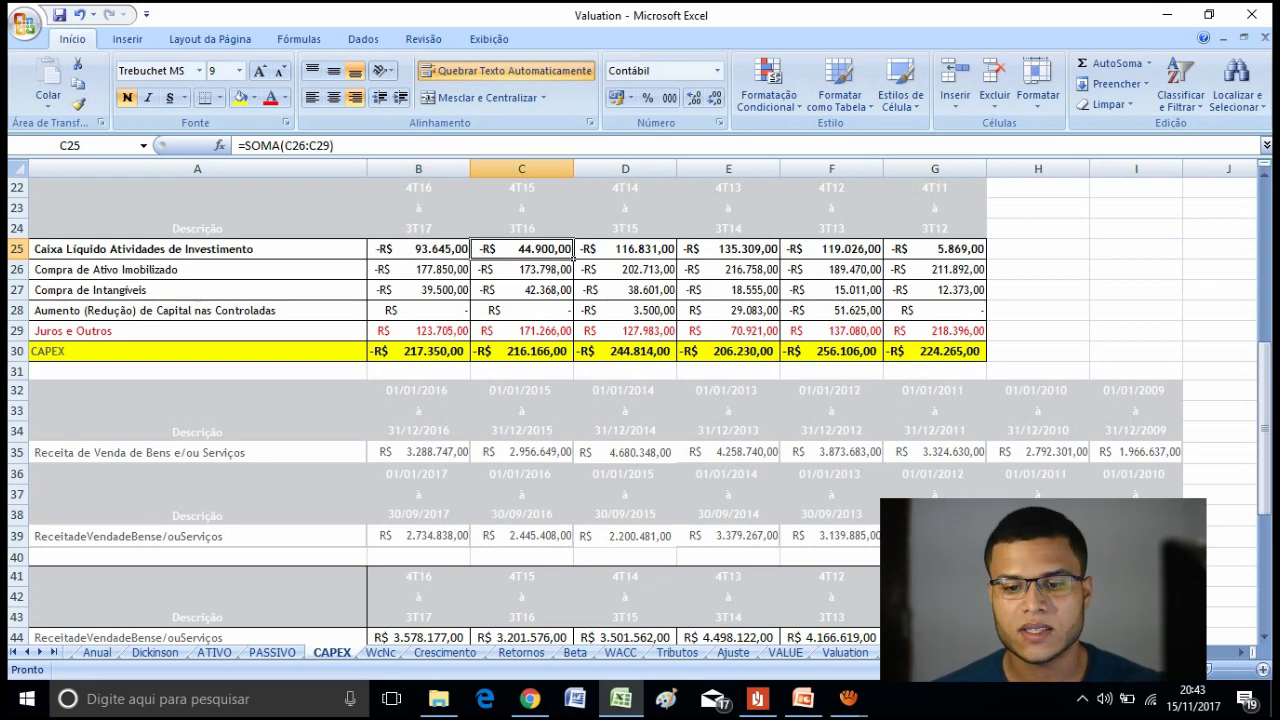
{"action": "left_click", "coordinate": [625, 249]}
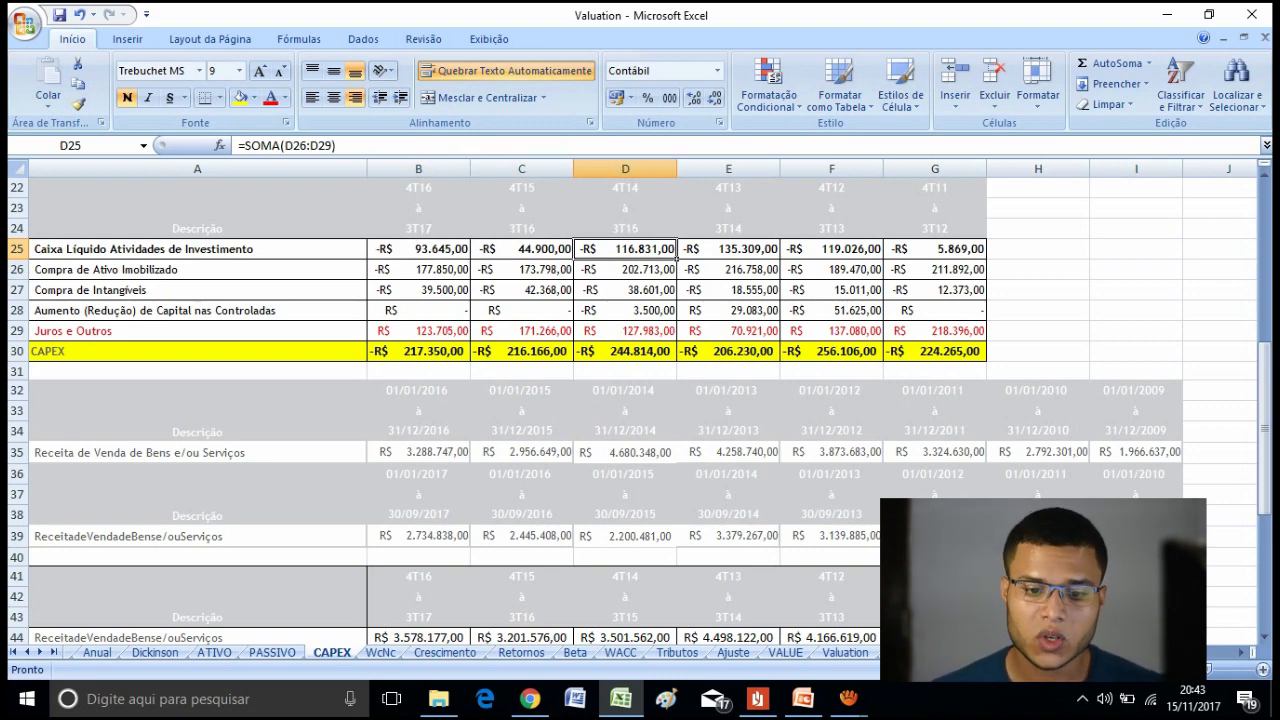
{"action": "left_click", "coordinate": [462, 352]}
{"action": "left_click", "coordinate": [570, 356]}
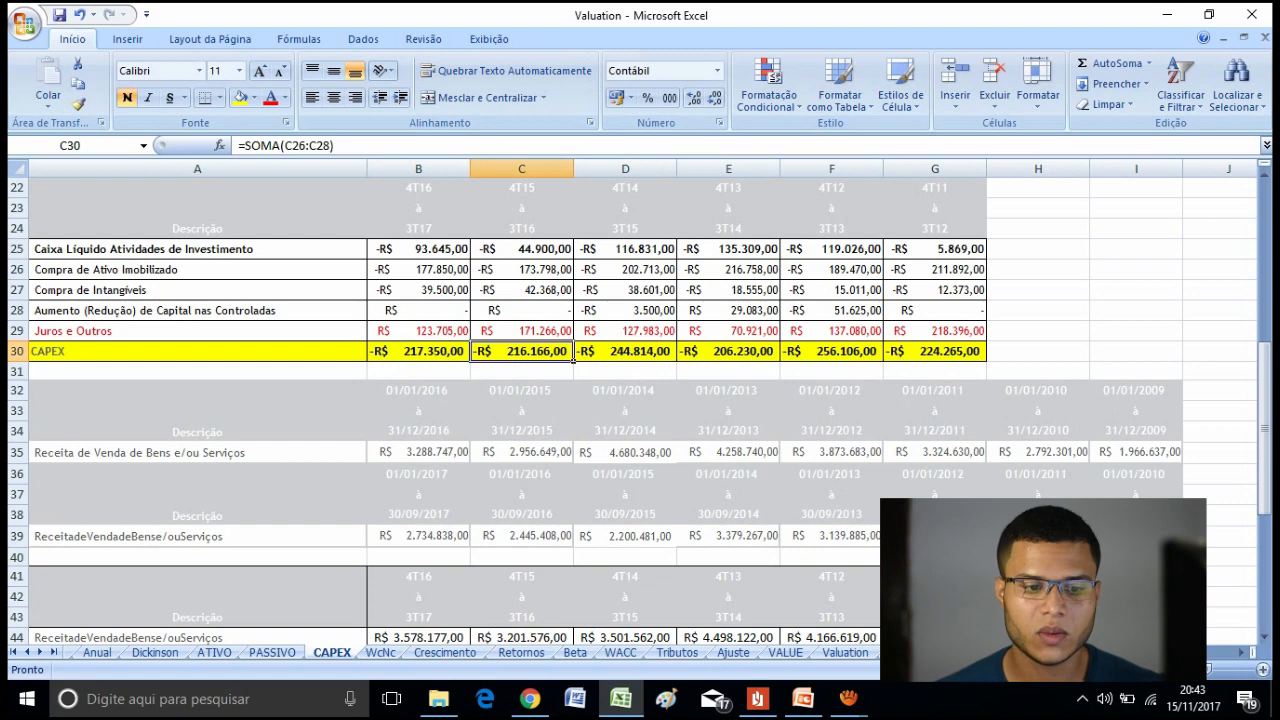
{"action": "left_click", "coordinate": [462, 355]}
{"action": "left_click", "coordinate": [568, 356]}
{"action": "left_click", "coordinate": [670, 356]}
{"action": "left_click", "coordinate": [776, 356]}
{"action": "left_click", "coordinate": [880, 356]}
{"action": "left_click", "coordinate": [982, 356]}
{"action": "left_click", "coordinate": [17, 371]}
{"action": "left_click_drag", "start_coordinate": [17, 371], "coordinate": [17, 421]}
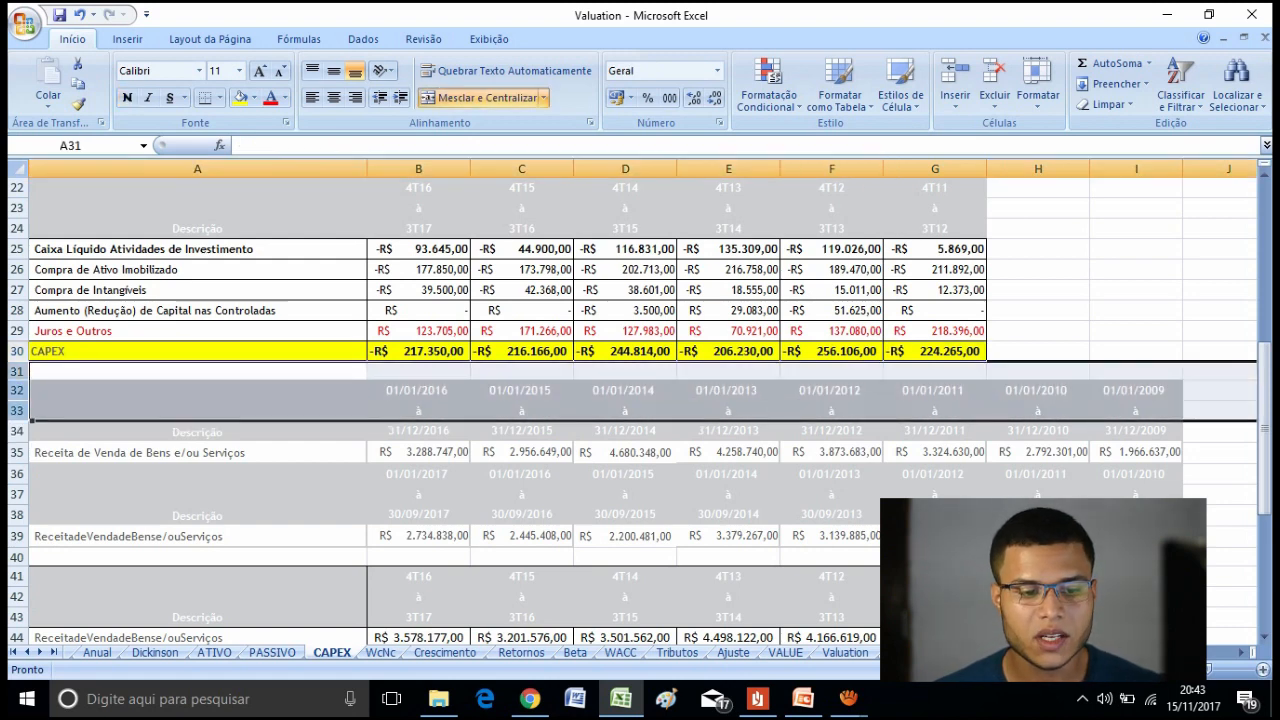
{"action": "right_click", "coordinate": [20, 368]}
{"action": "left_click", "coordinate": [625, 430]}
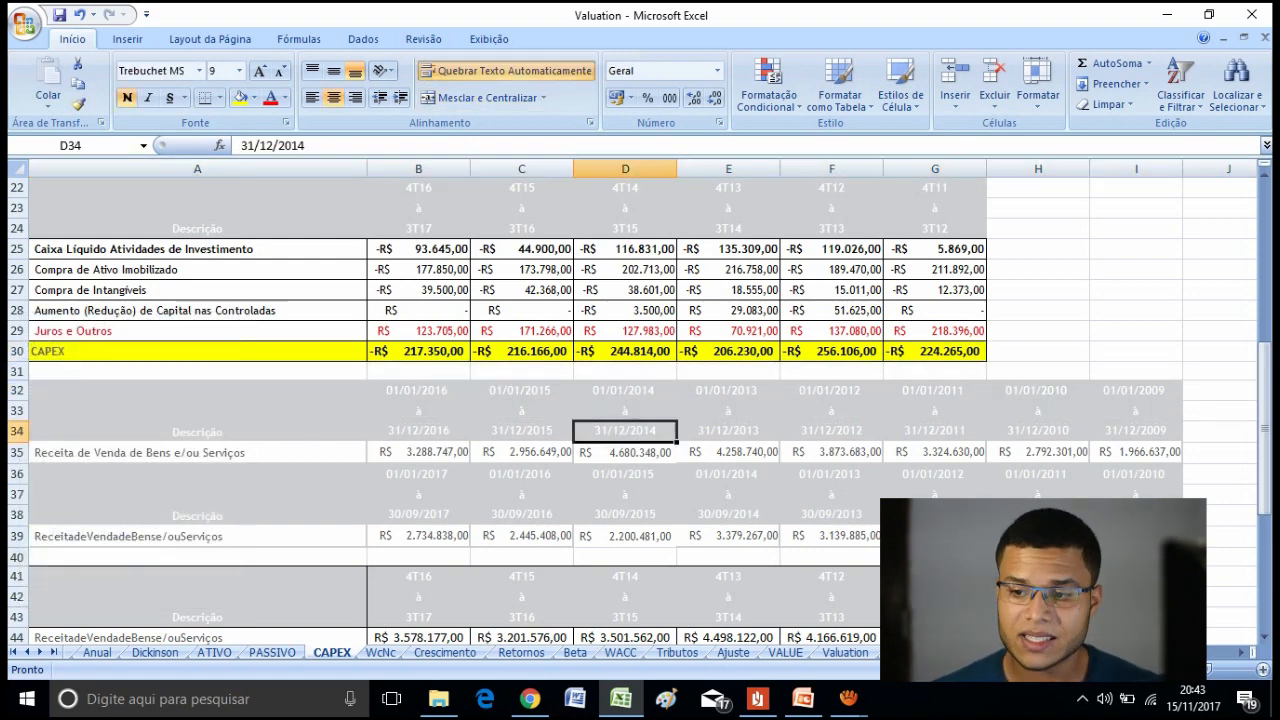
Hide rows 32 to 39, which hold the annual and nine-month revenue source tables, on the CAPEX sheet.
{"action": "left_click_drag", "start_coordinate": [1265, 428], "coordinate": [1265, 481]}
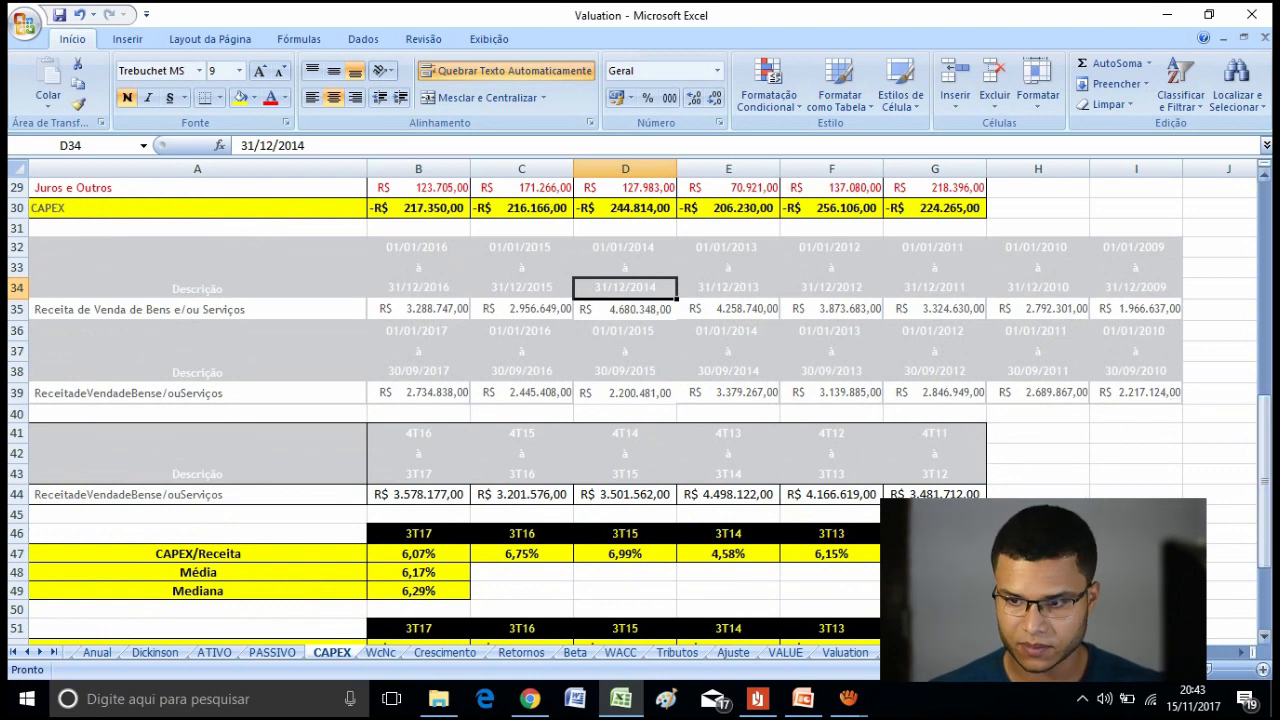
{"action": "left_click_drag", "start_coordinate": [18, 393], "coordinate": [18, 247]}
{"action": "right_click", "coordinate": [14, 246]}
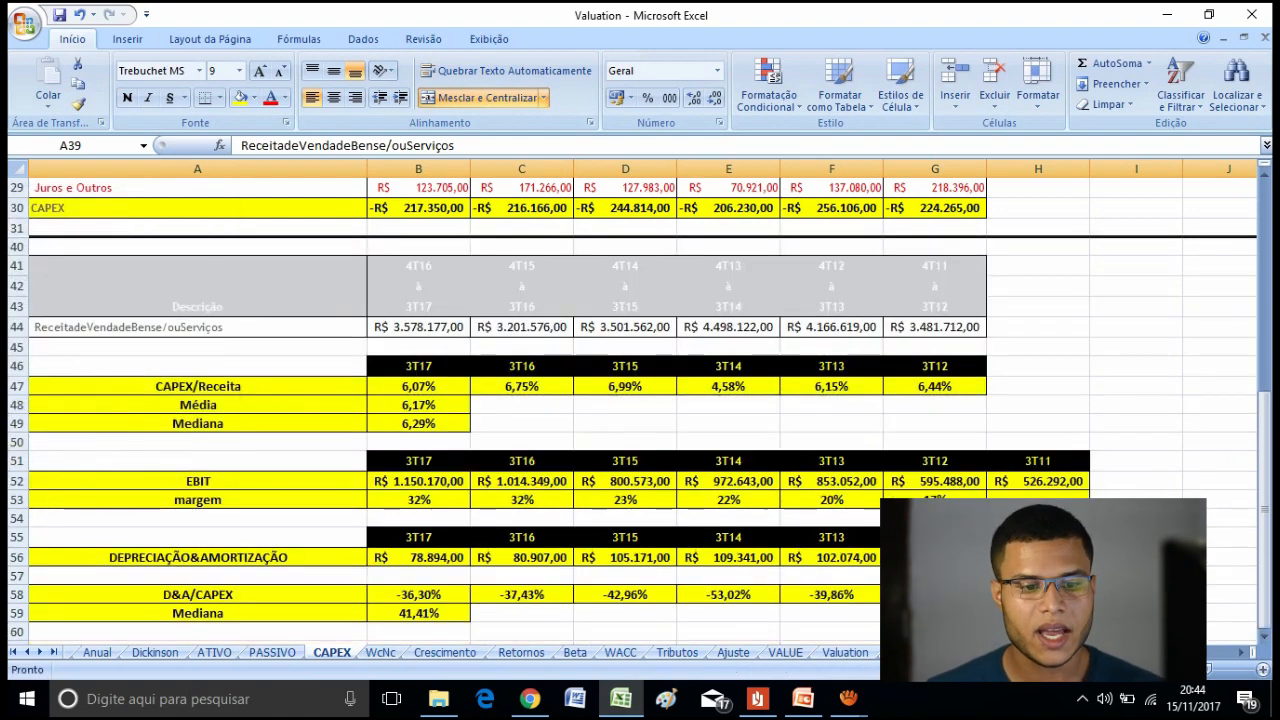
Examine the 12-month sales revenue row, and compare the 3T17 CAPEX and revenue cells.
{"action": "left_click_drag", "start_coordinate": [200, 327], "coordinate": [987, 337]}
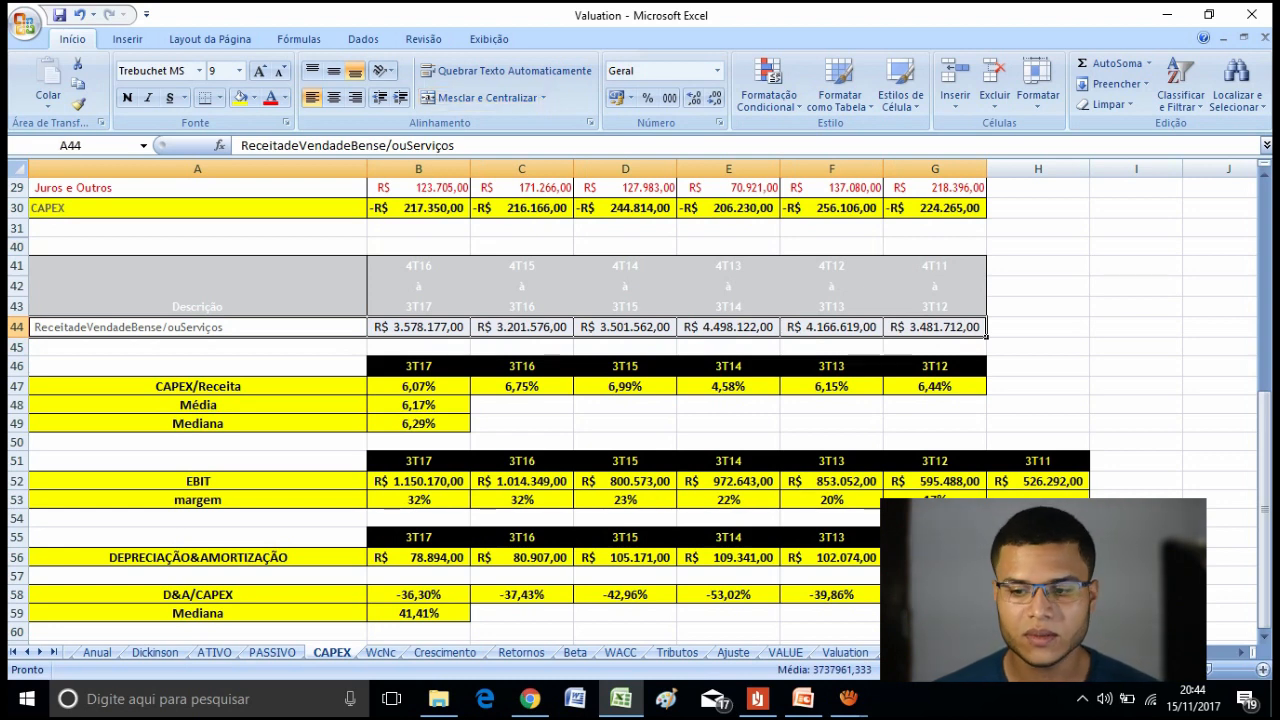
{"action": "left_click_drag", "start_coordinate": [1264, 410], "coordinate": [1264, 410]}
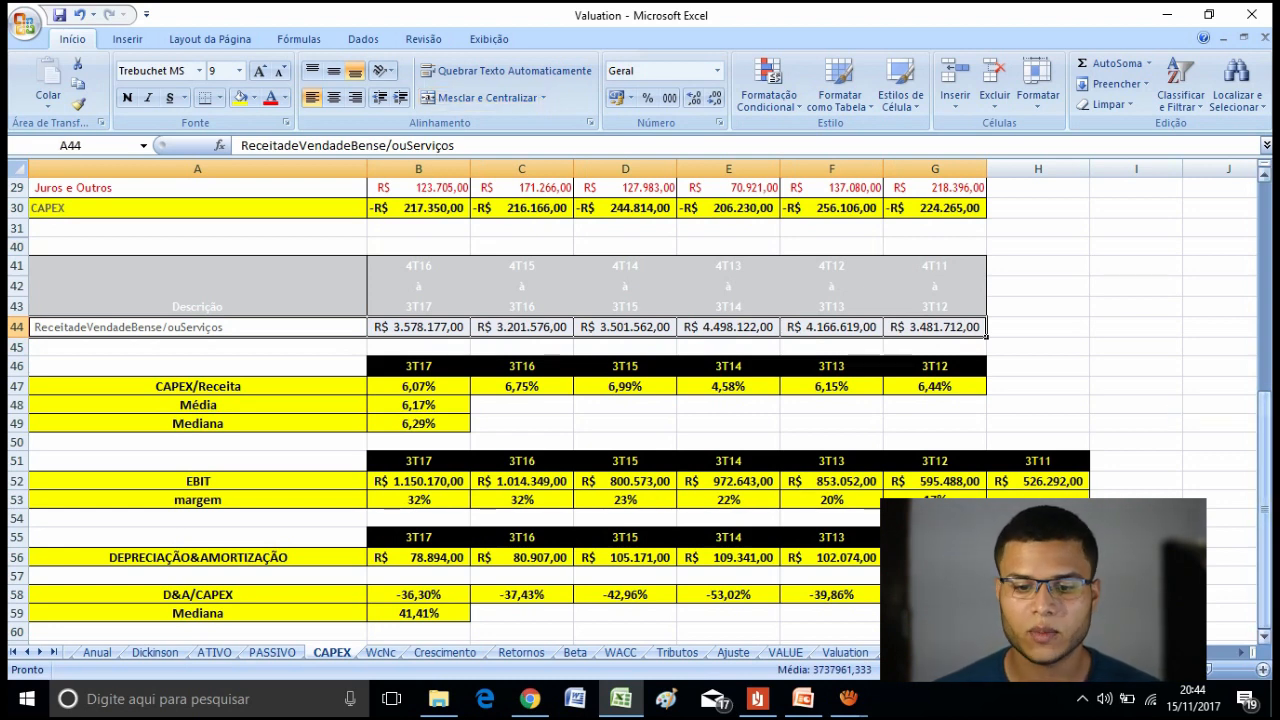
{"action": "left_click", "coordinate": [419, 347]}
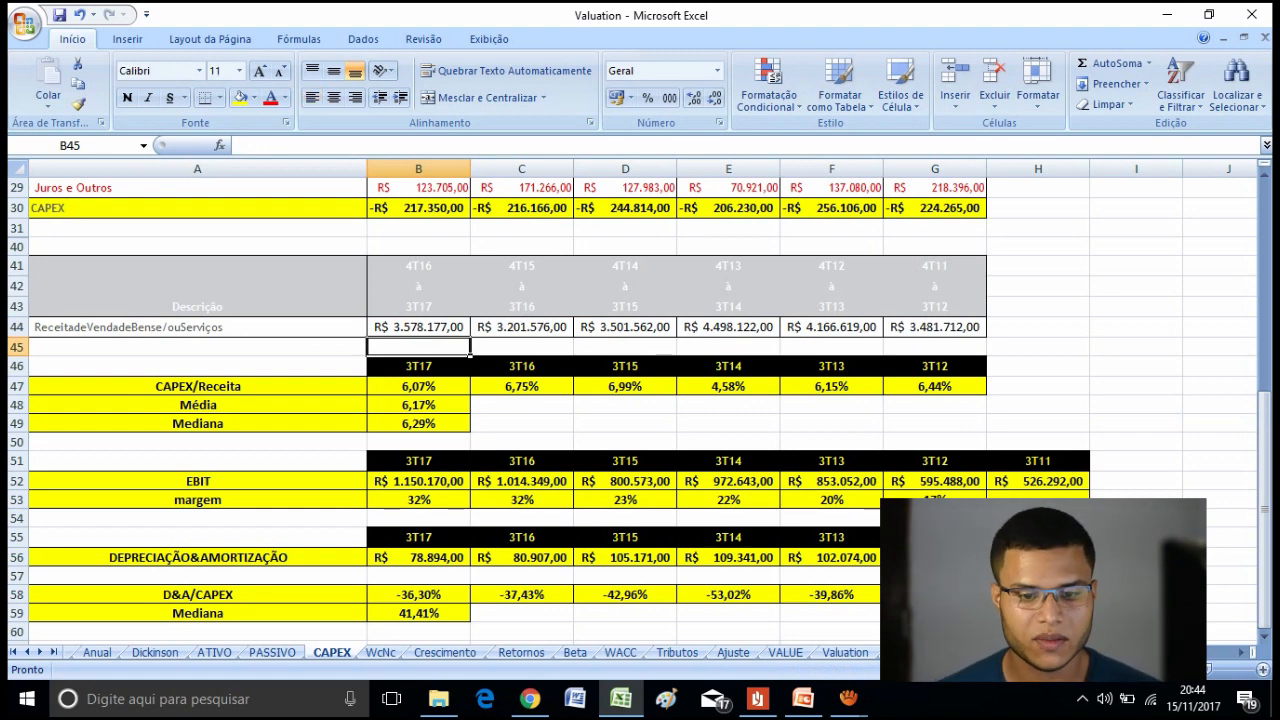
{"action": "left_click", "coordinate": [419, 327]}
{"action": "left_click", "coordinate": [419, 208]}
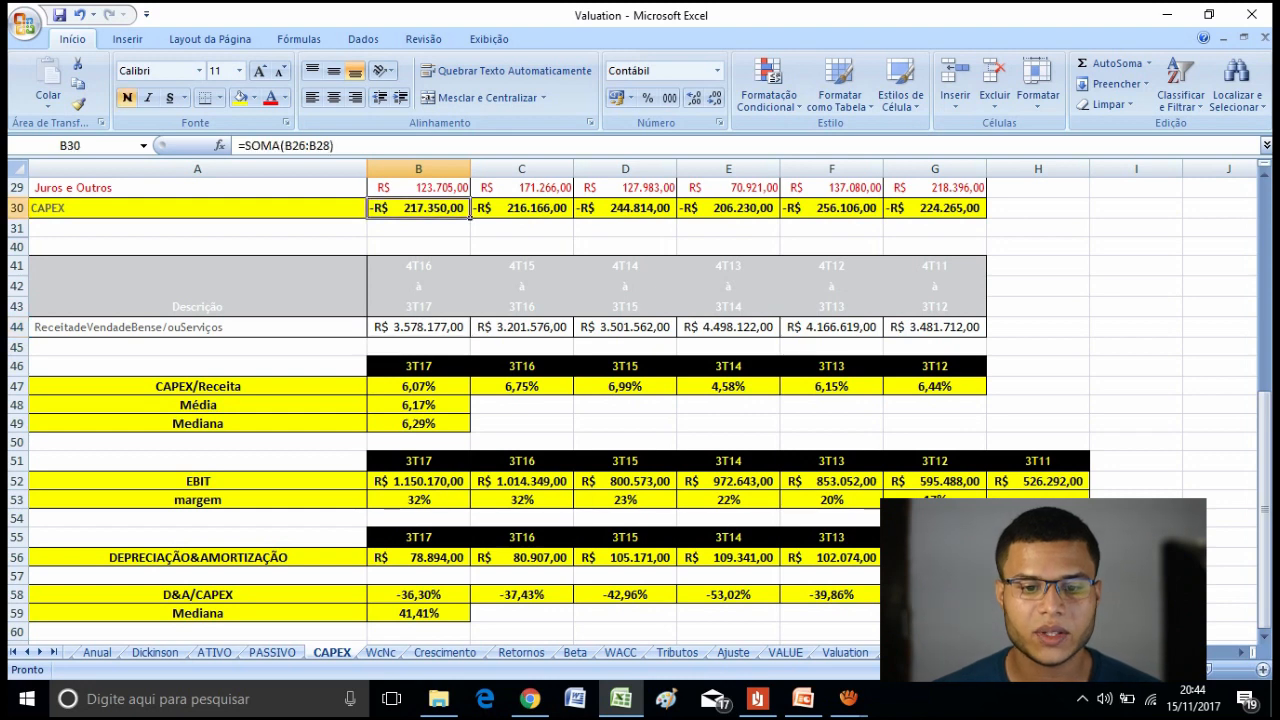
{"action": "left_click", "coordinate": [419, 327]}
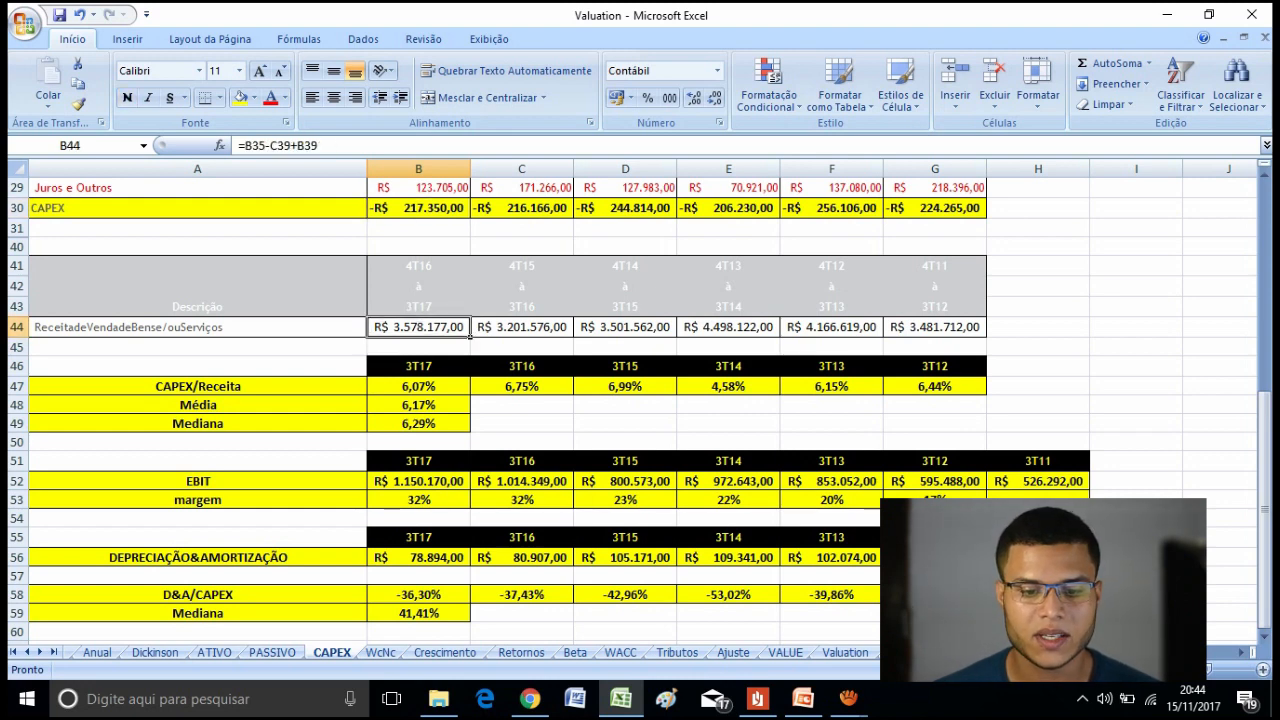
Inspect the 3T17 CAPEX/Receita formula and its references to B30 and B44, plus the Média and Mediana formulas.
{"action": "left_click", "coordinate": [419, 386]}
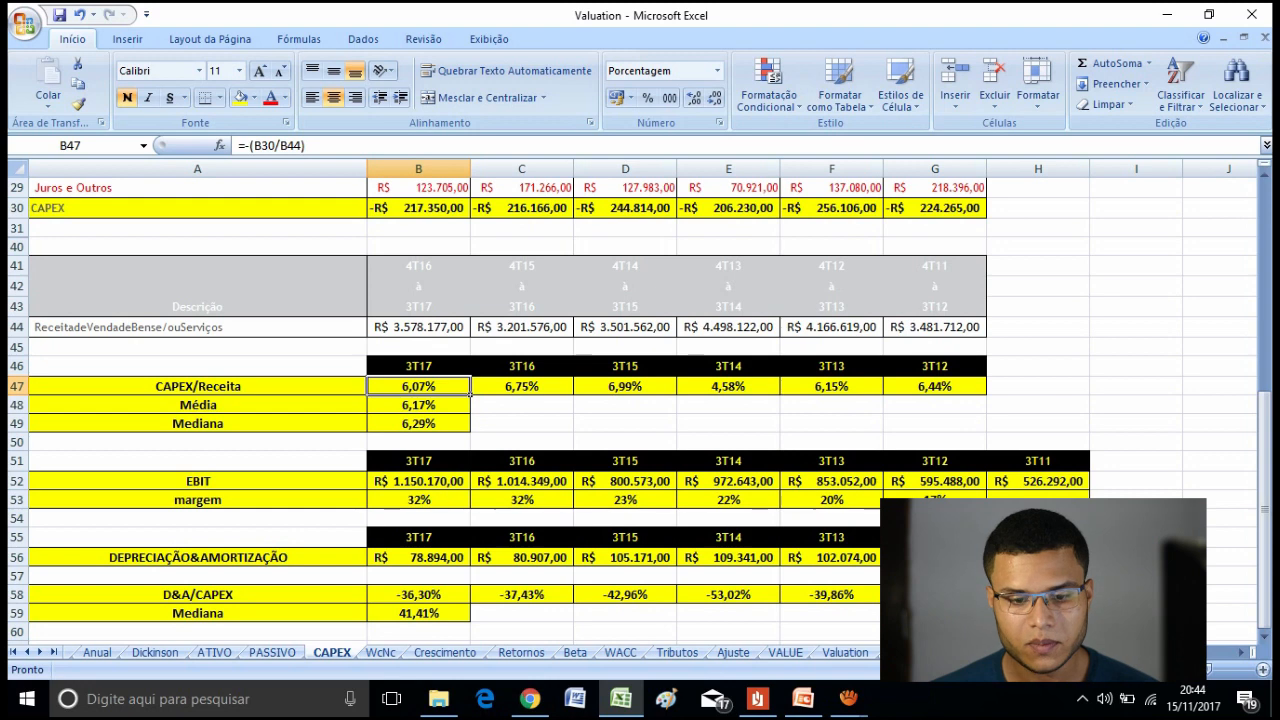
{"action": "left_click", "coordinate": [418, 405]}
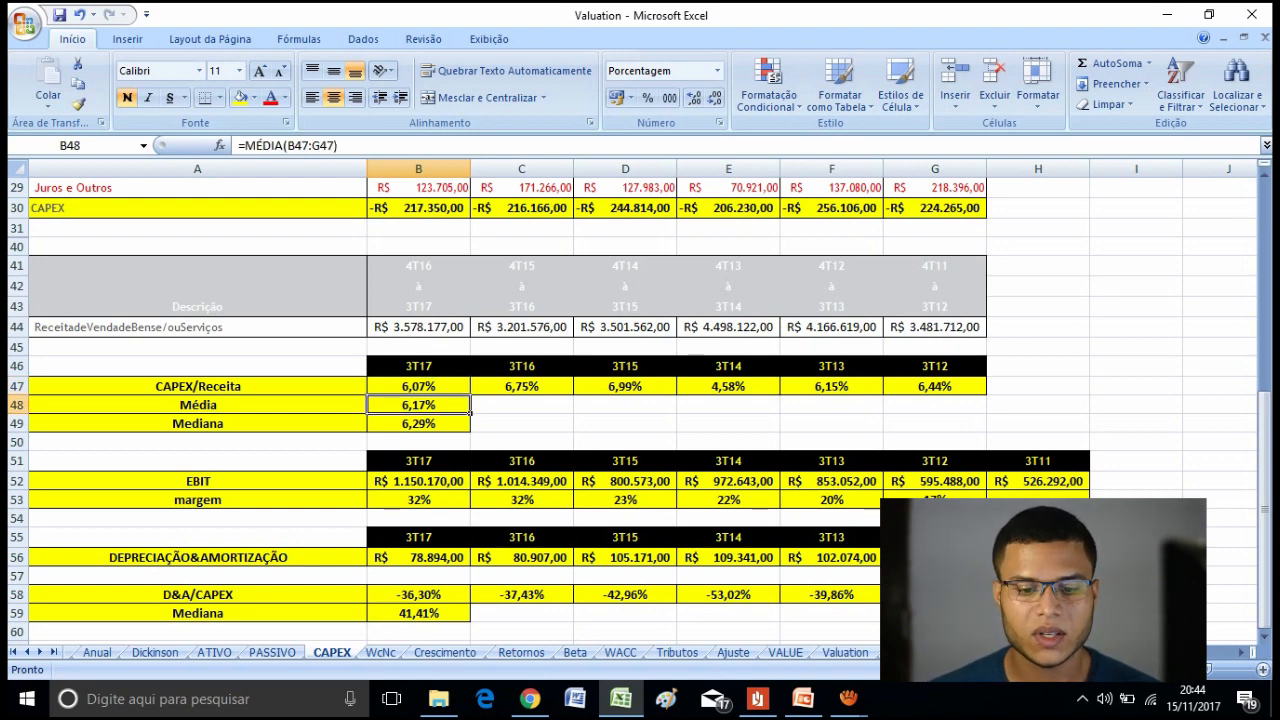
{"action": "left_click", "coordinate": [418, 424]}
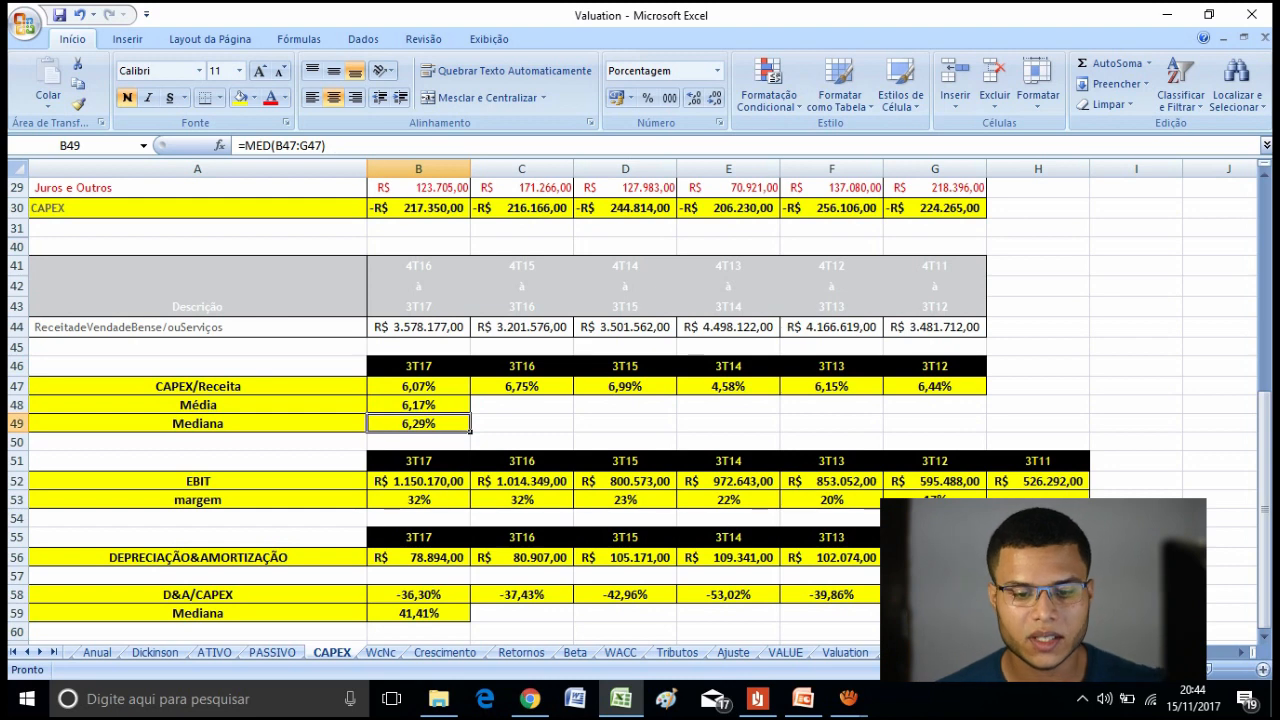
{"action": "left_click", "coordinate": [465, 388]}
{"action": "double_click", "coordinate": [465, 388]}
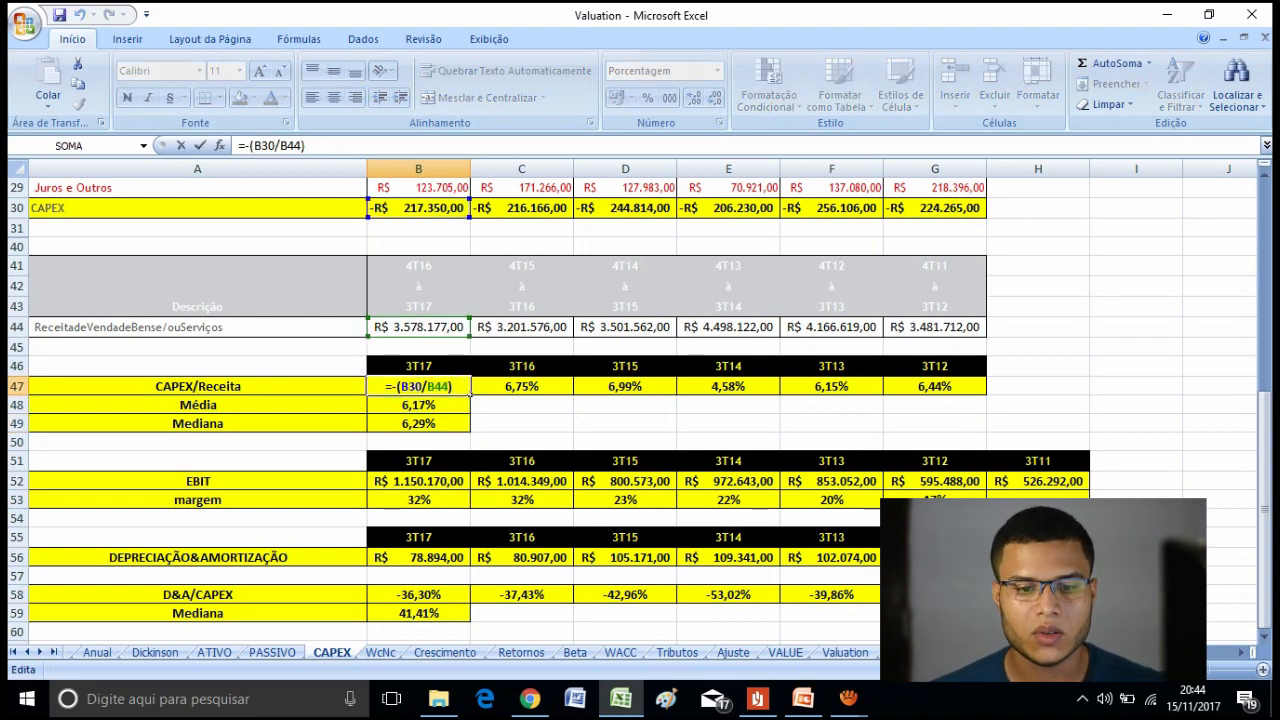
{"action": "left_click_drag", "start_coordinate": [422, 387], "coordinate": [401, 387]}
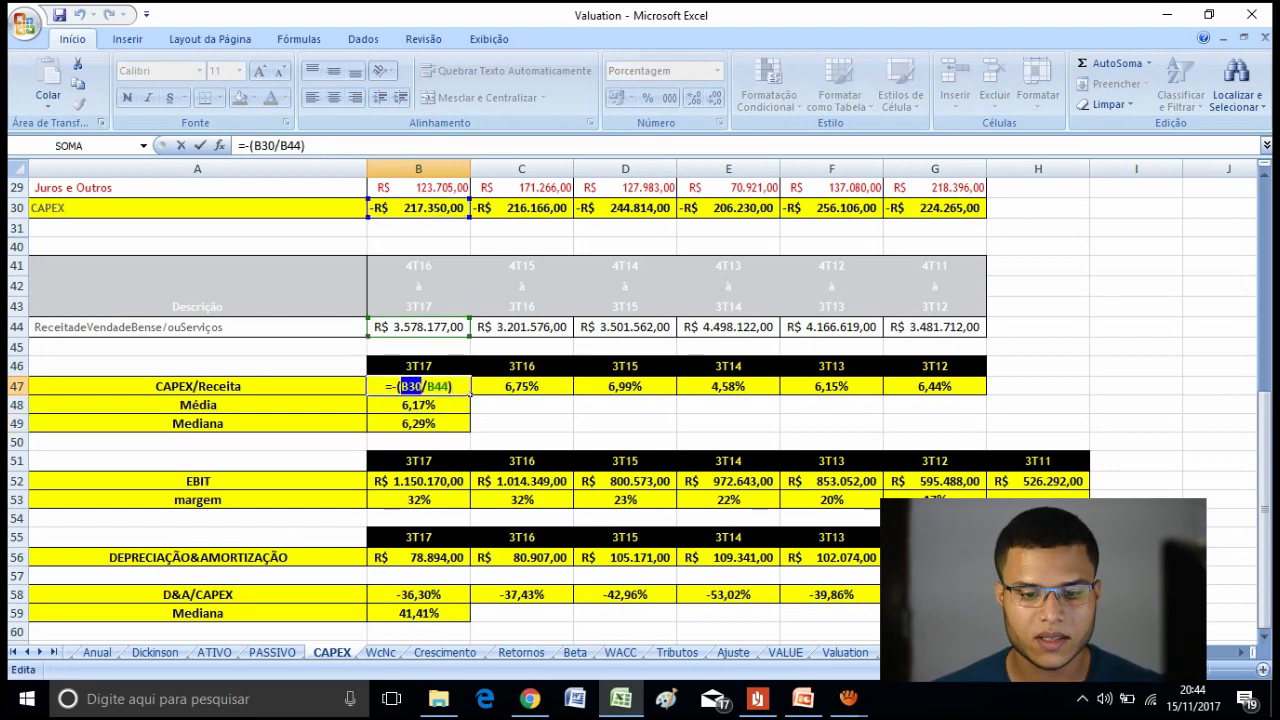
{"action": "left_click_drag", "start_coordinate": [451, 387], "coordinate": [425, 387]}
{"action": "key", "text": "Return"}
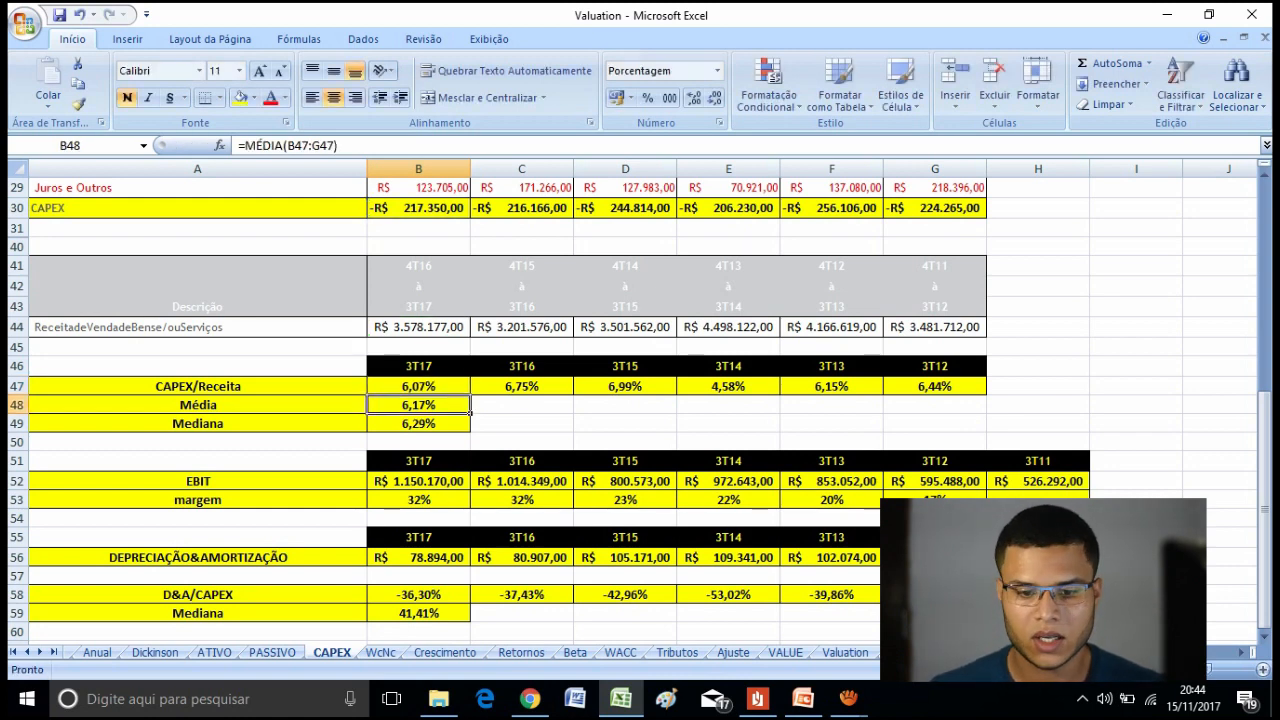
{"action": "key", "text": "Up"}
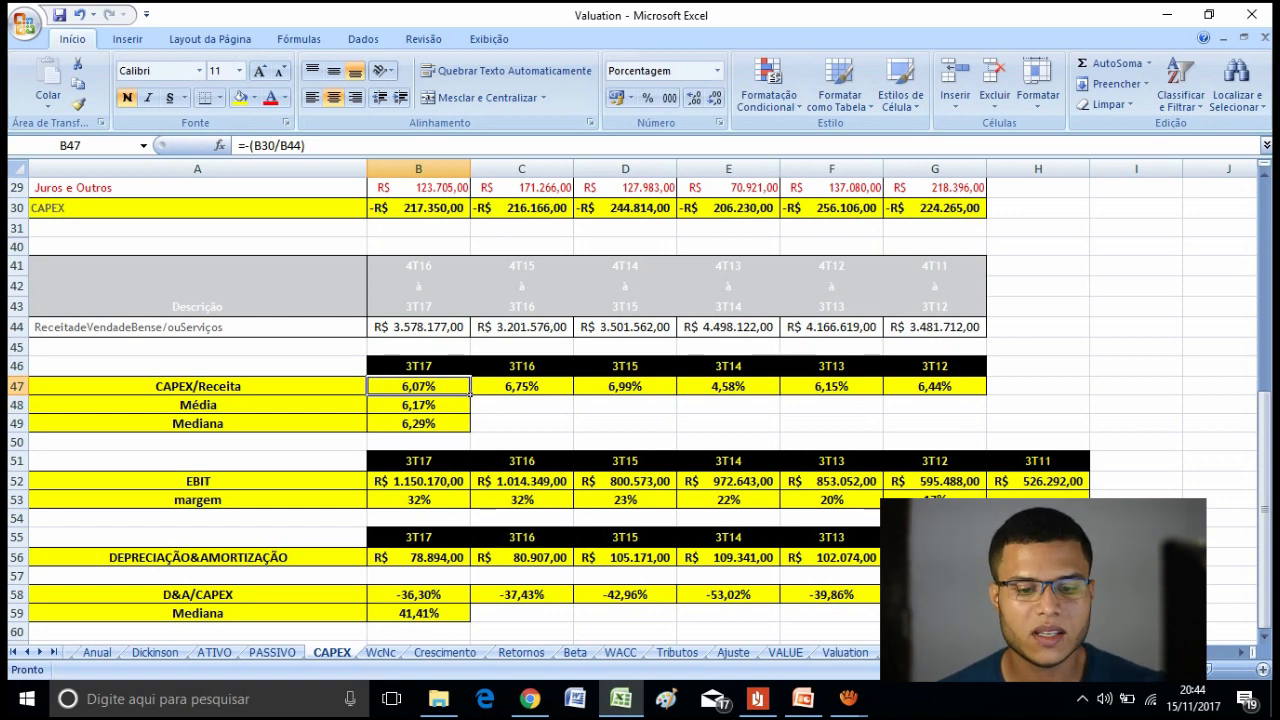
Review the CAPEX/Receita ratios from 3T17 to 3T12 against their median and average.
{"action": "left_click_drag", "start_coordinate": [418, 386], "coordinate": [934, 386]}
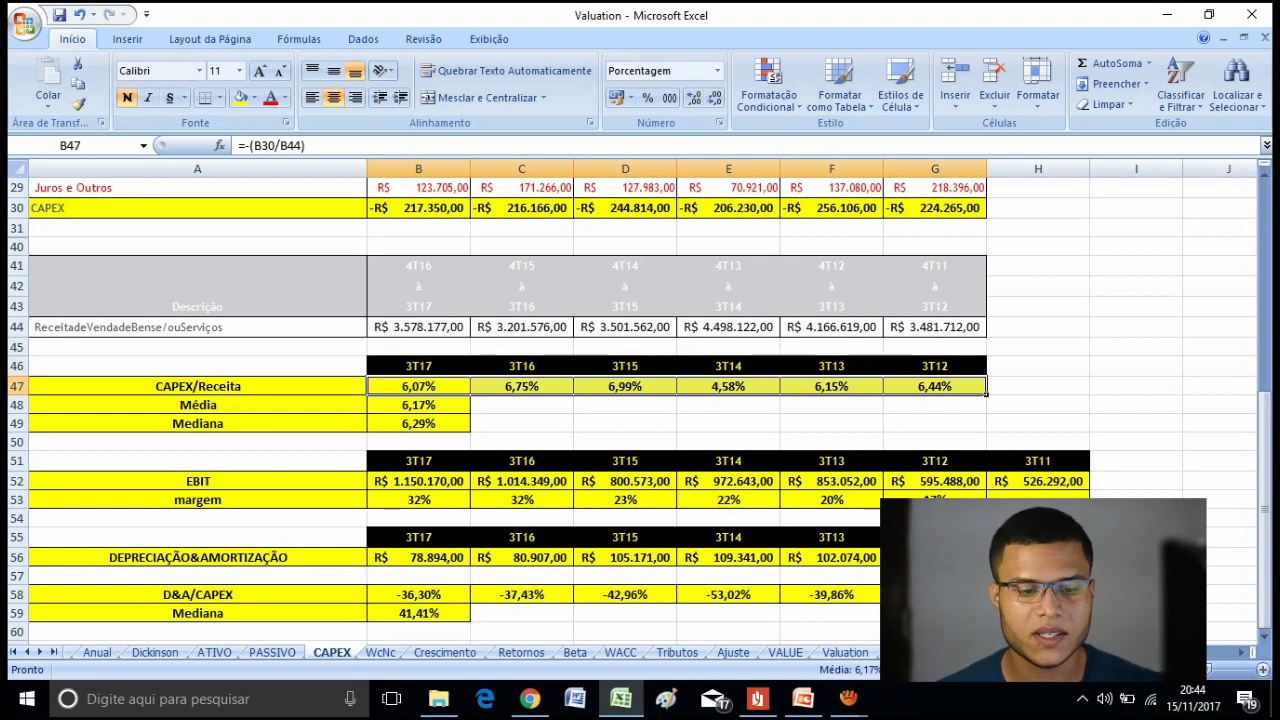
{"action": "left_click", "coordinate": [418, 424]}
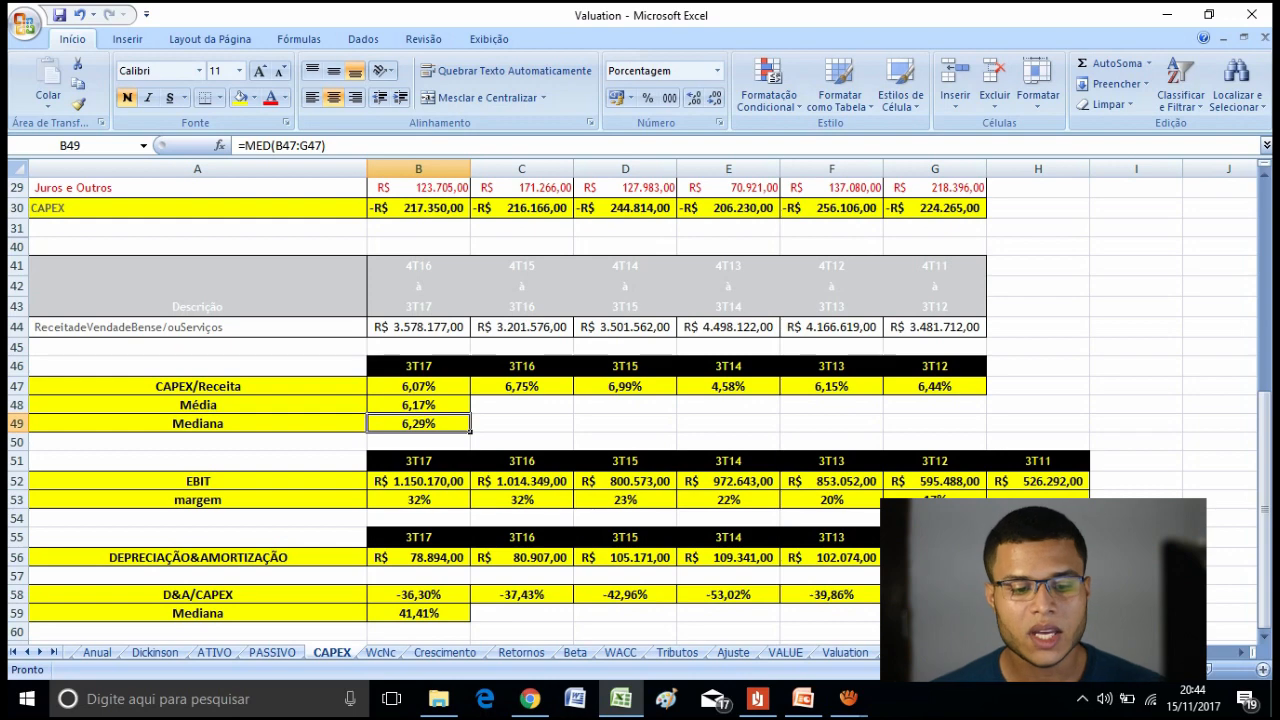
{"action": "left_click_drag", "start_coordinate": [1264, 483], "coordinate": [1264, 441]}
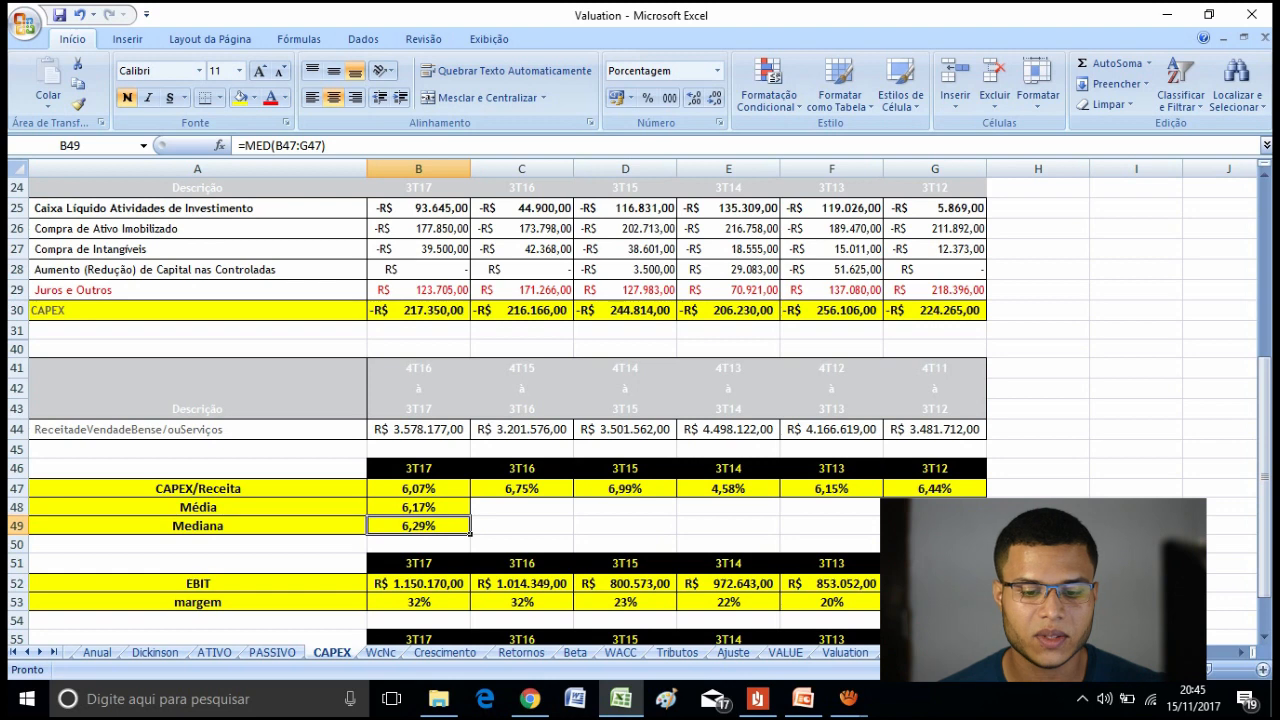
{"action": "left_click", "coordinate": [418, 507]}
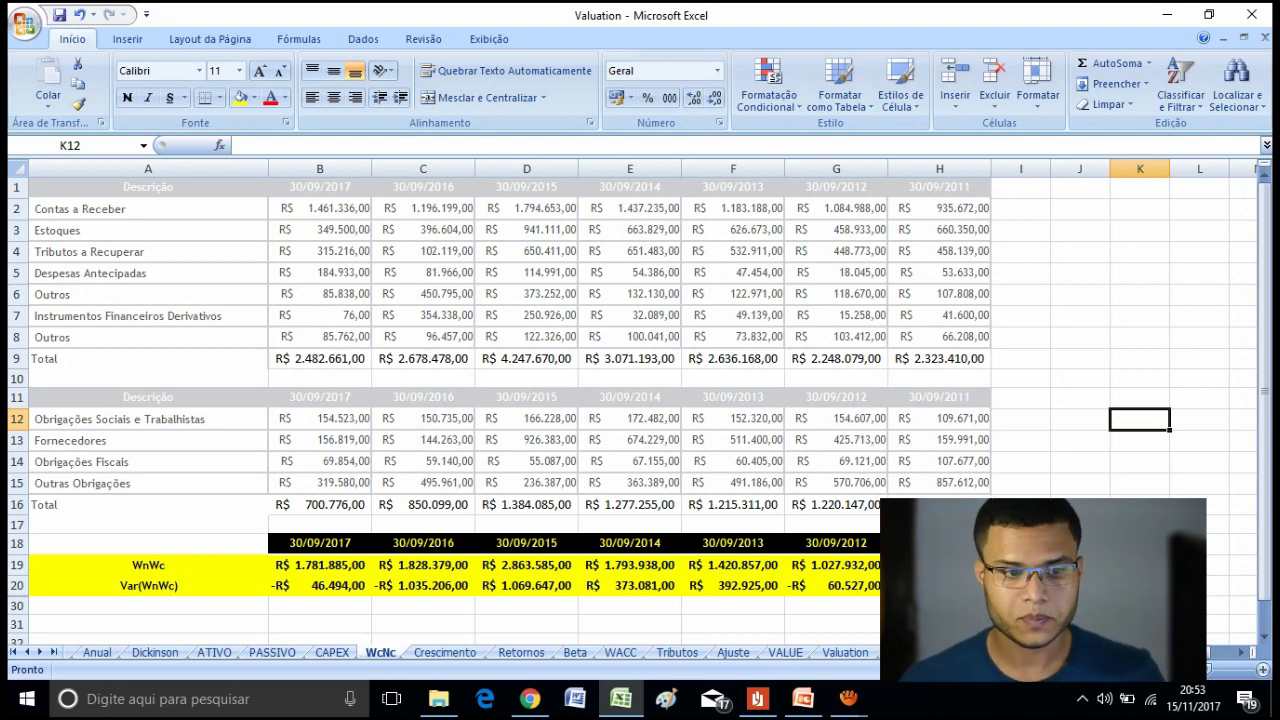
Go through the asset items on the WcNc sheet from Contas a Receber to the last Outros row above the Total.
{"action": "left_click", "coordinate": [148, 209]}
{"action": "key", "text": "Down"}
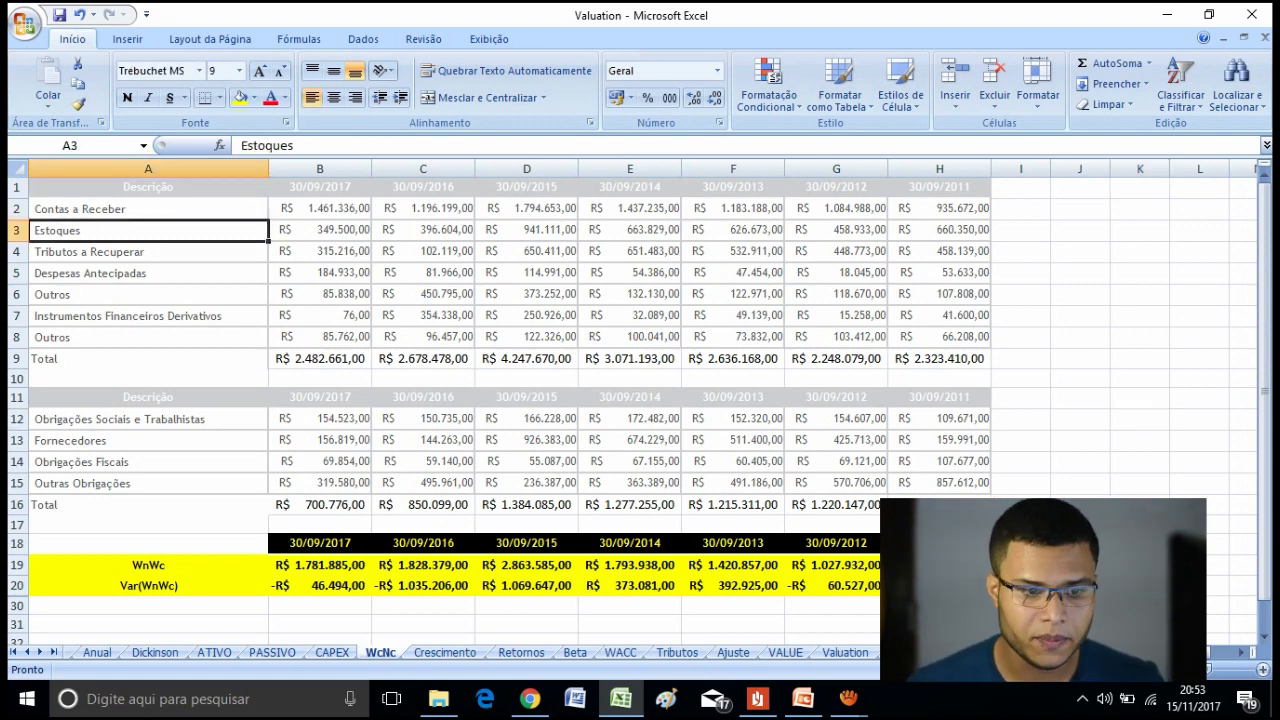
{"action": "key", "text": "Down"}
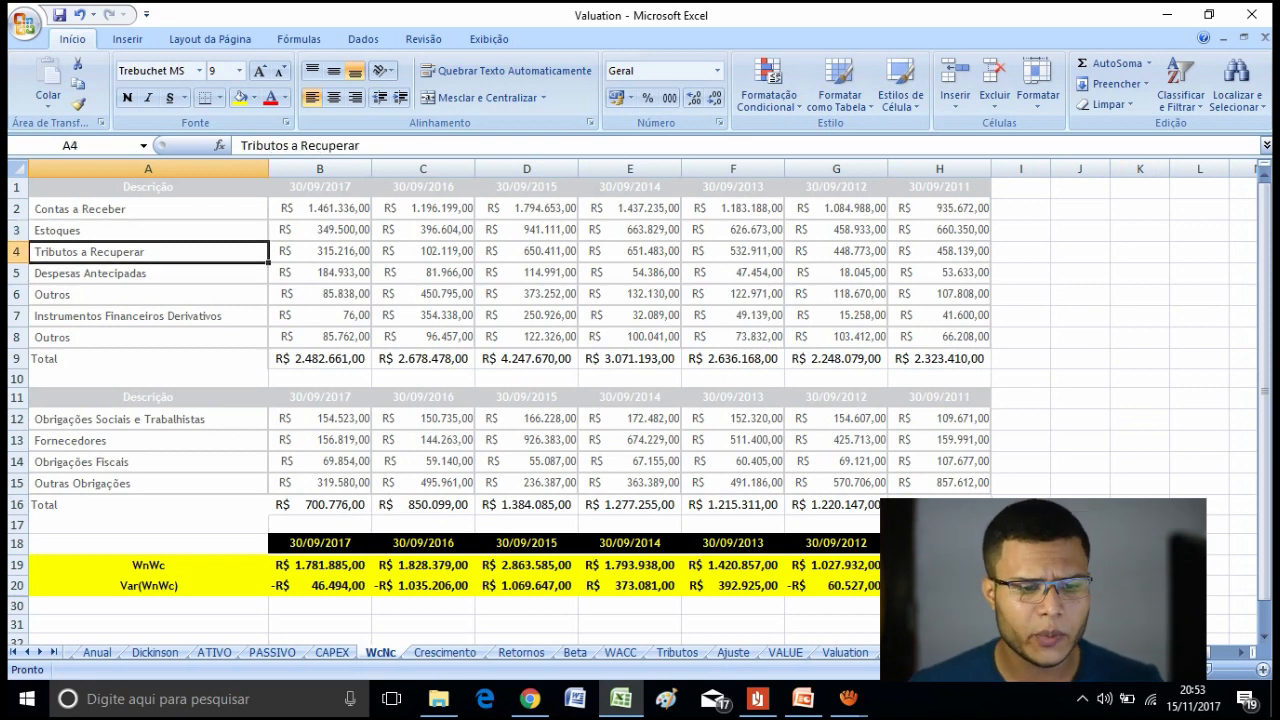
{"action": "key", "text": "Down"}
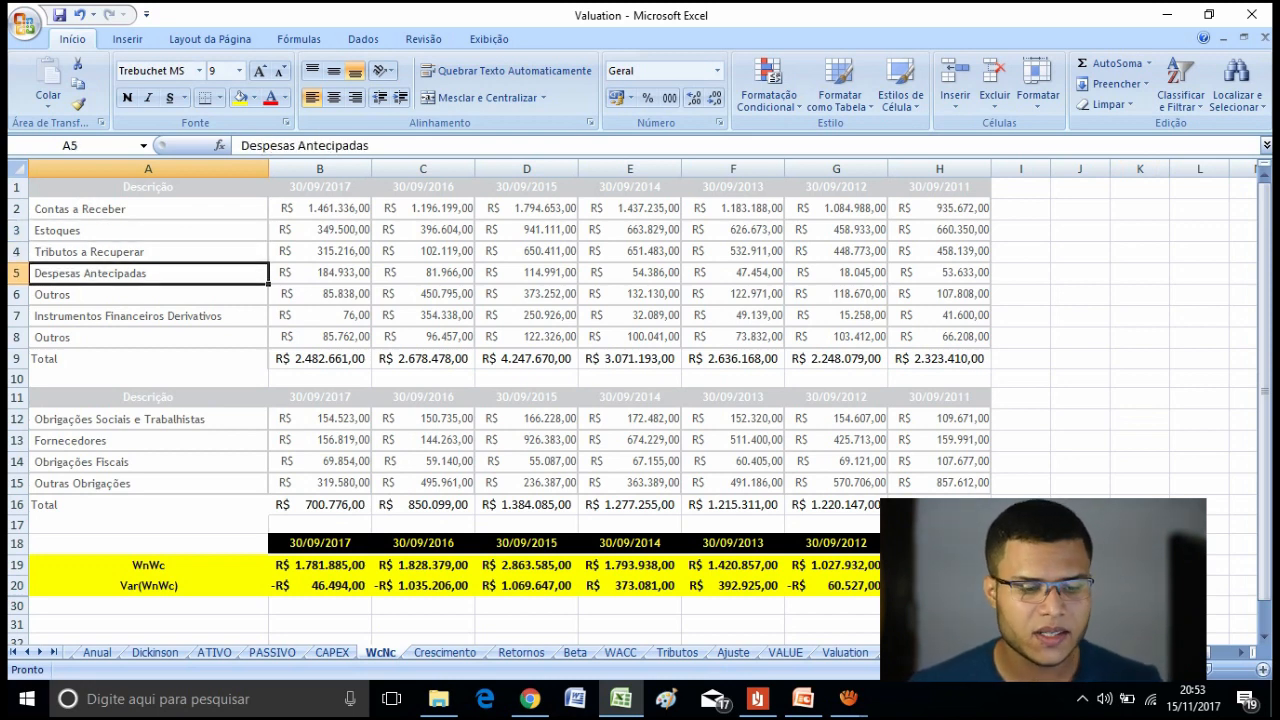
{"action": "key", "text": "Down"}
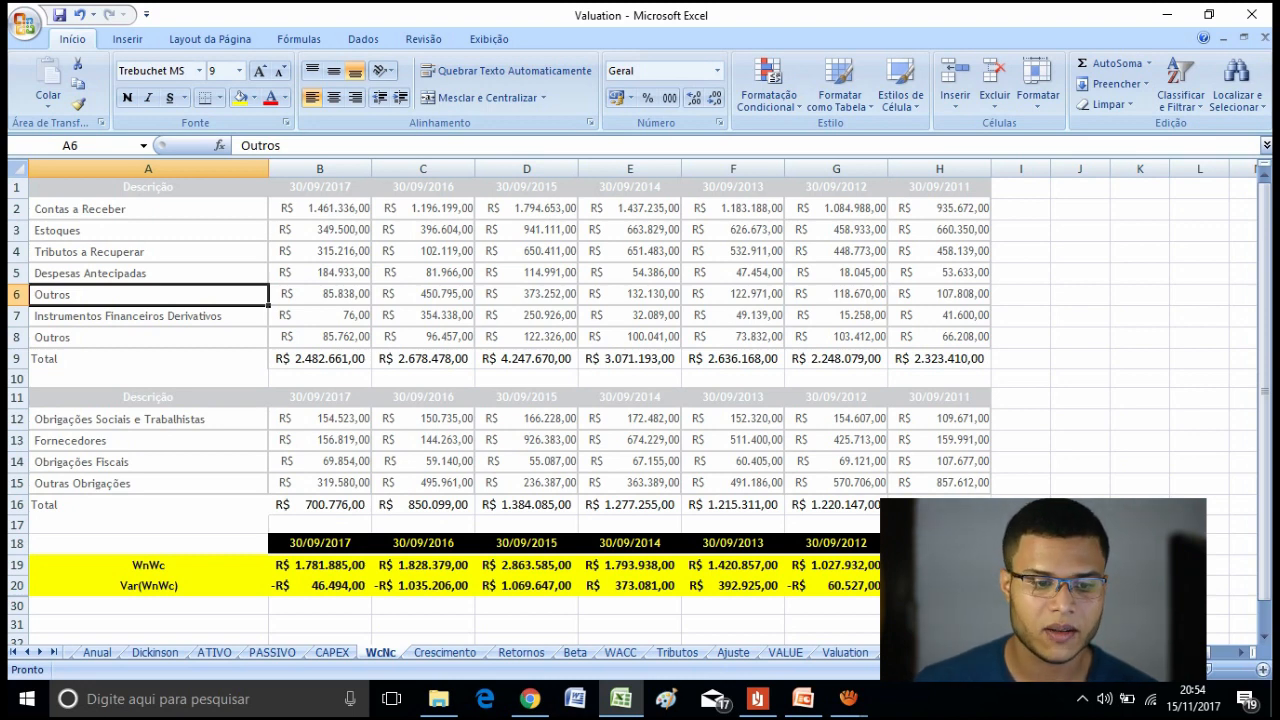
{"action": "key", "text": "Down"}
{"action": "key", "text": "Up"}
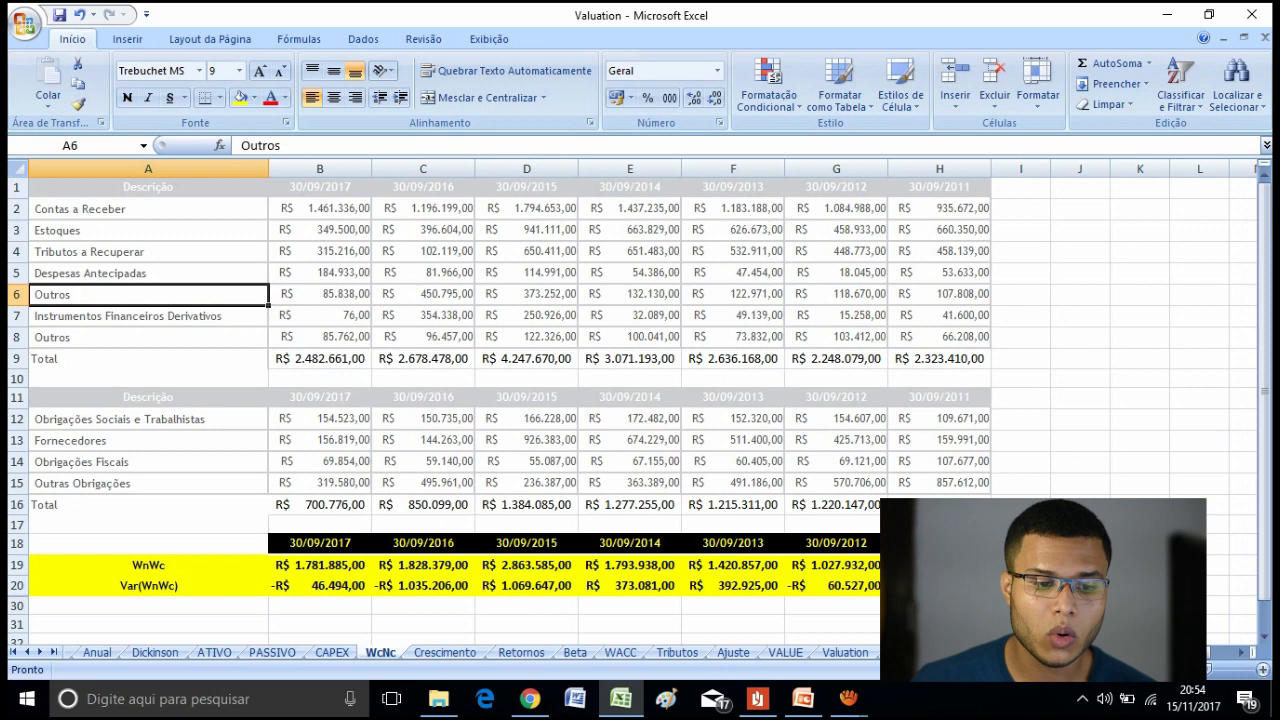
{"action": "key", "text": "Down"}
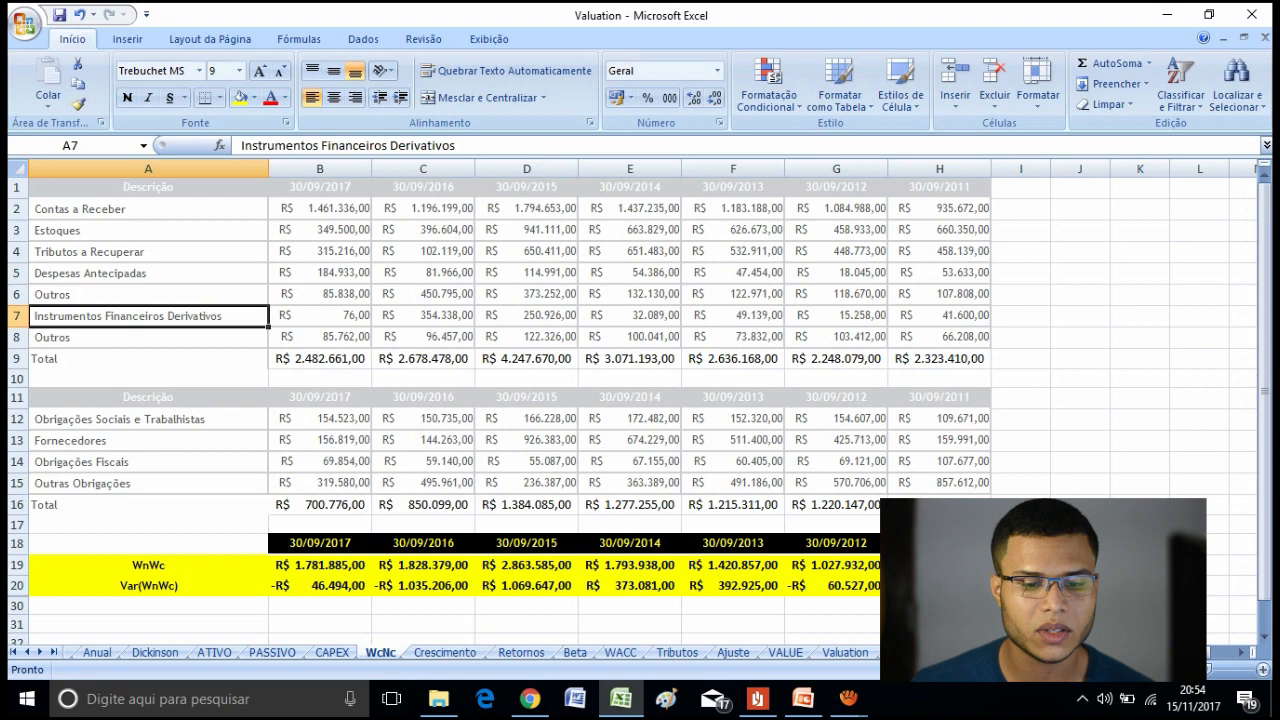
{"action": "key", "text": "Down"}
{"action": "key", "text": "Down"}
{"action": "key", "text": "Down"}
Go through the liability items from Obrigações Sociais e Trabalhistas to Outras Obrigações.
{"action": "key", "text": "Down"}
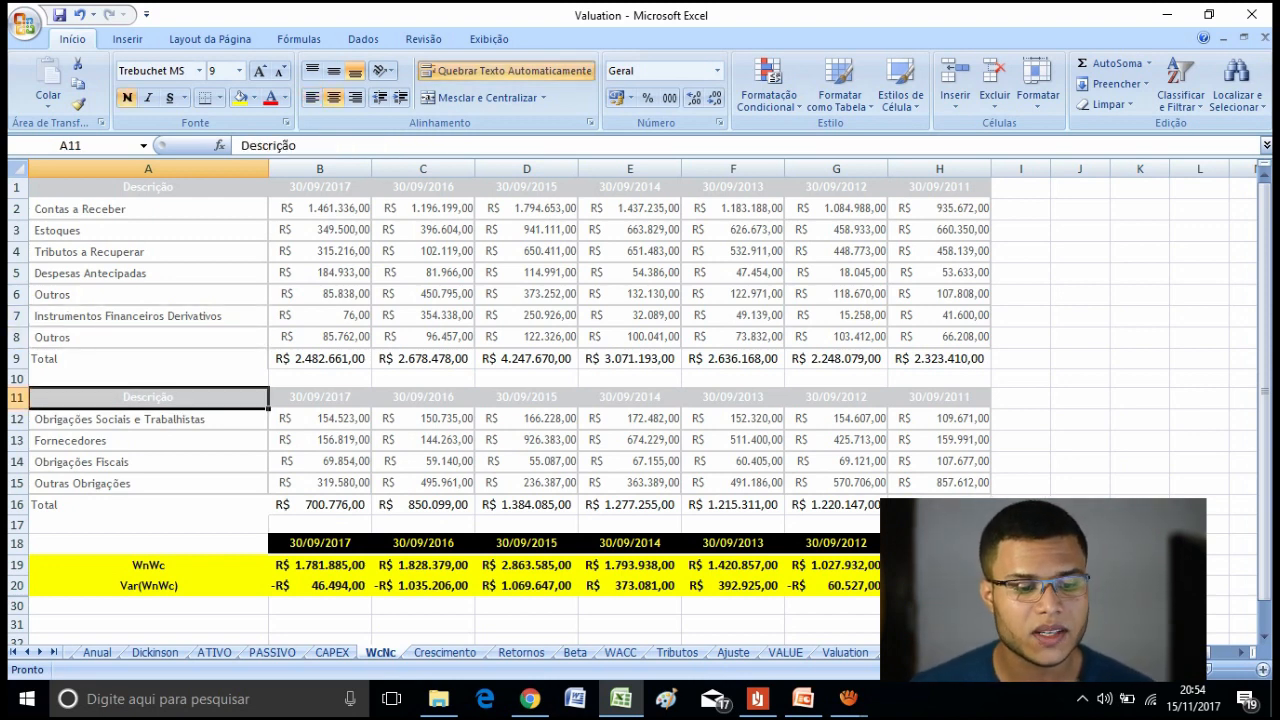
{"action": "key", "text": "Down"}
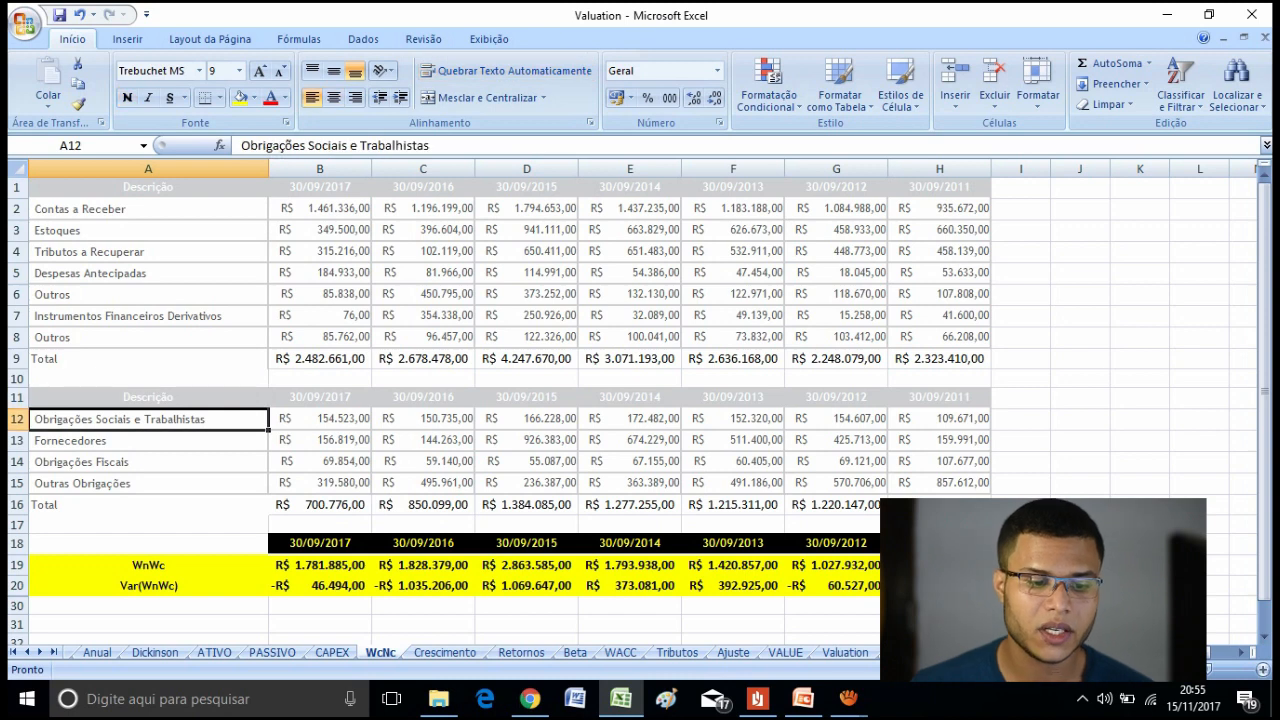
{"action": "key", "text": "Down"}
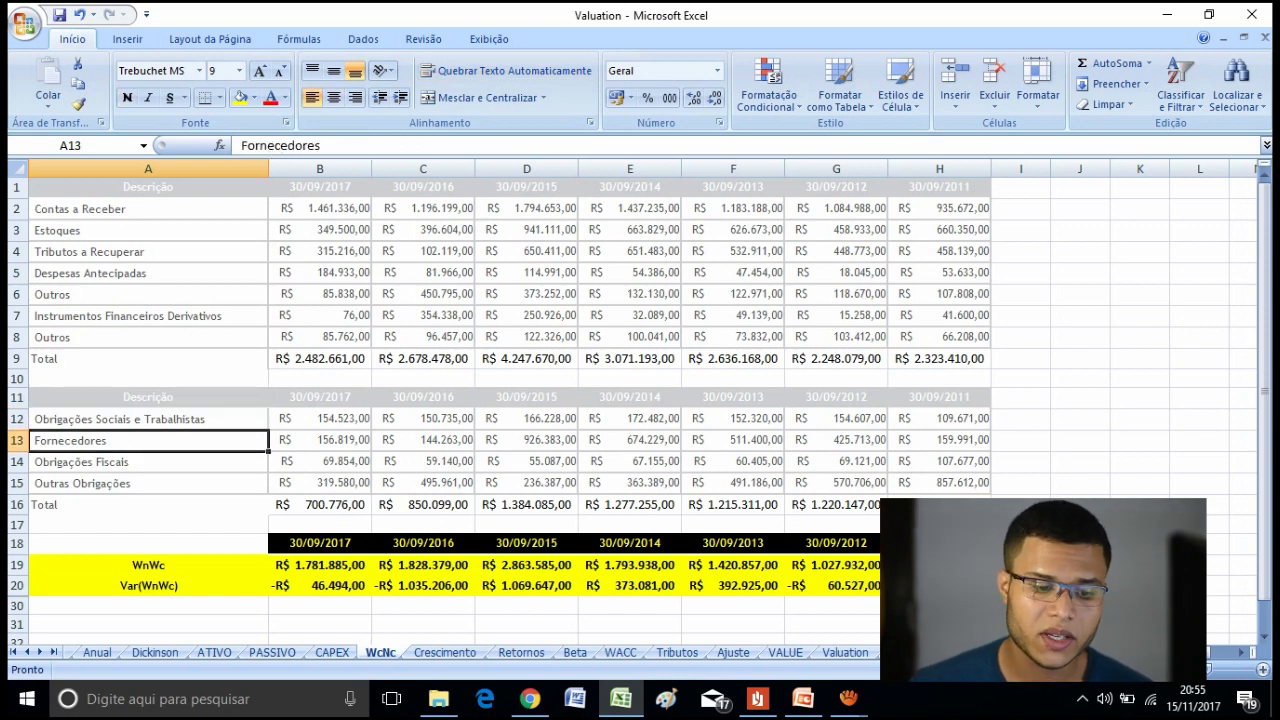
{"action": "key", "text": "Down"}
{"action": "key", "text": "Down"}
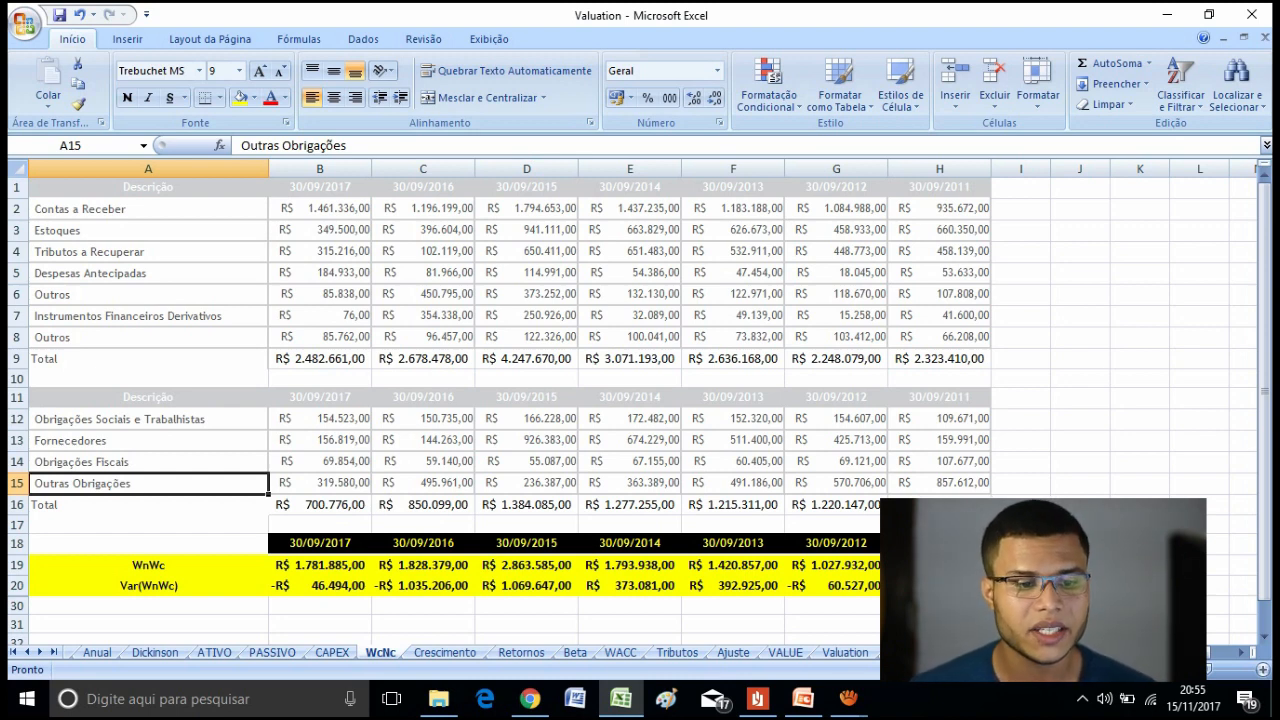
Inspect the 30/09/2017 formulas of the asset and liability totals and of WnWc, leaving them as they are.
{"action": "left_click", "coordinate": [148, 209]}
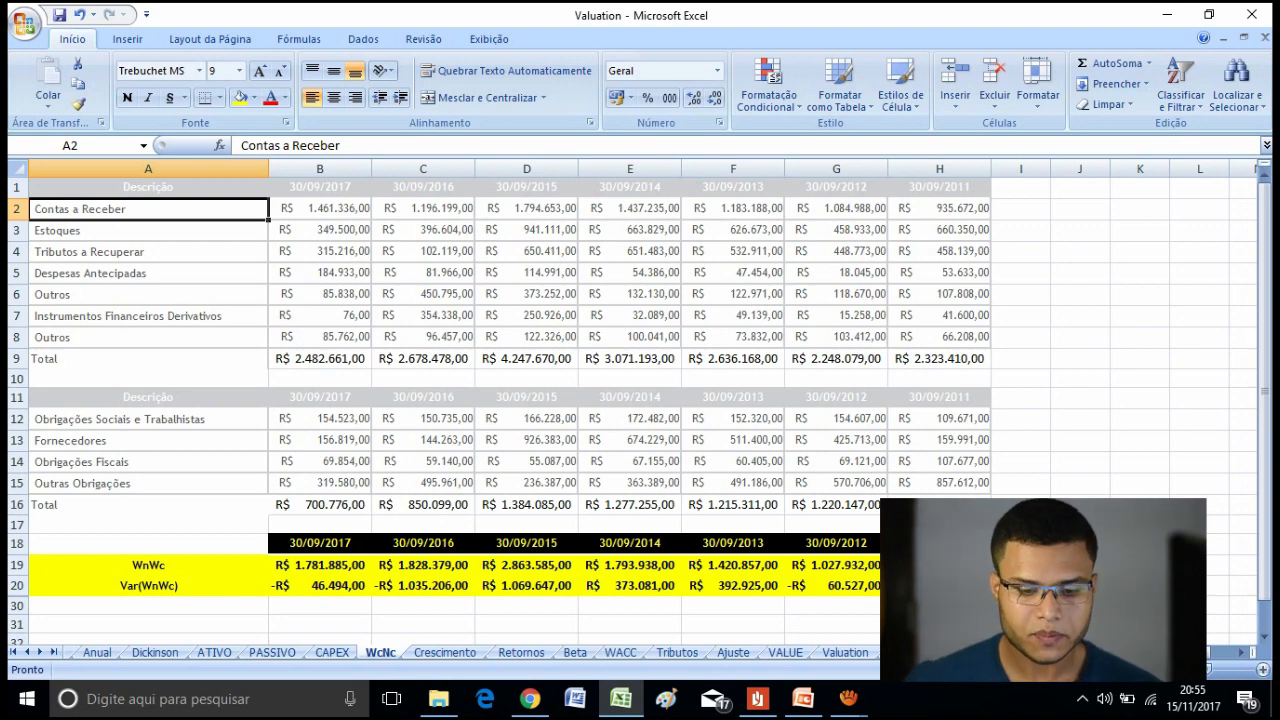
{"action": "left_click", "coordinate": [346, 358]}
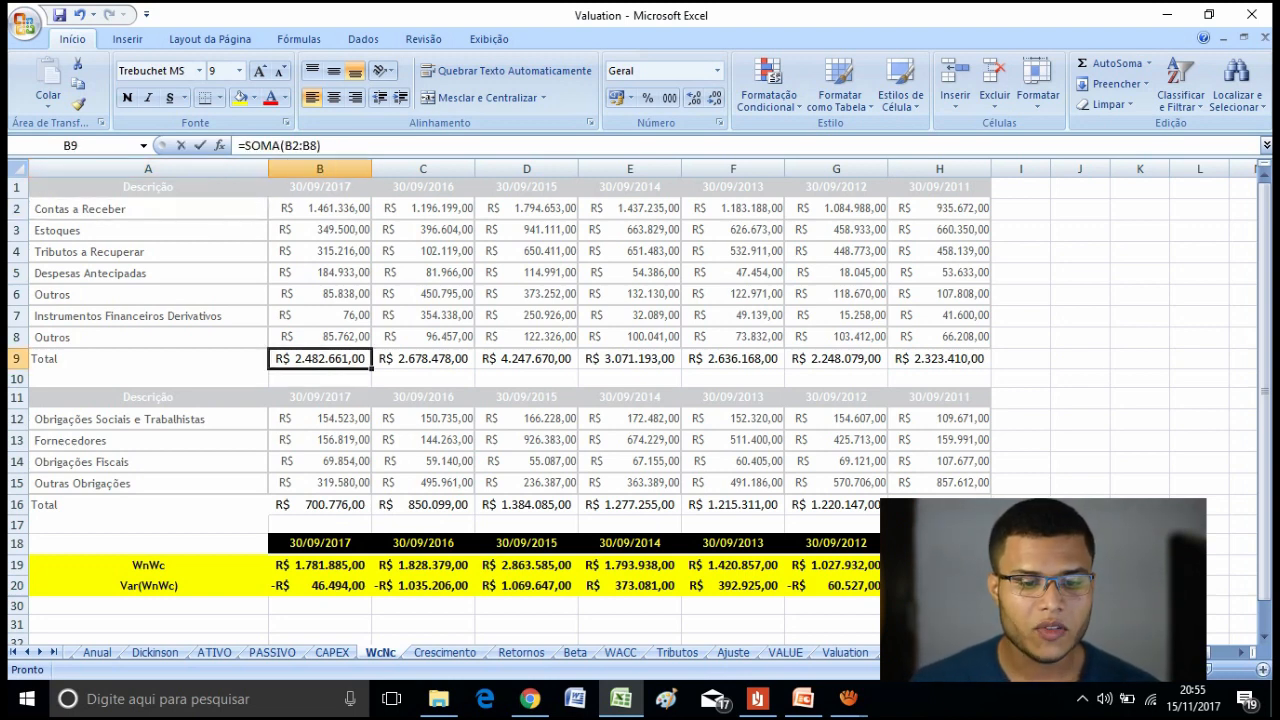
{"action": "double_click", "coordinate": [346, 358]}
{"action": "key", "text": "Return"}
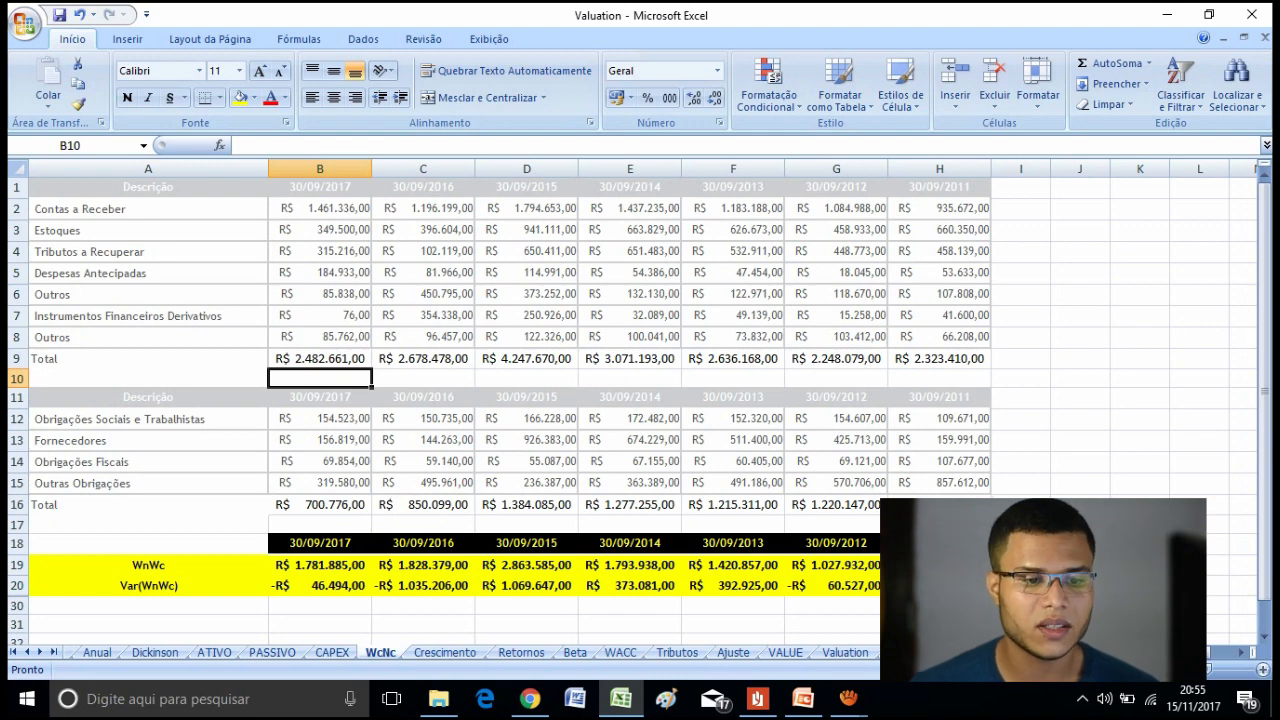
{"action": "double_click", "coordinate": [342, 505]}
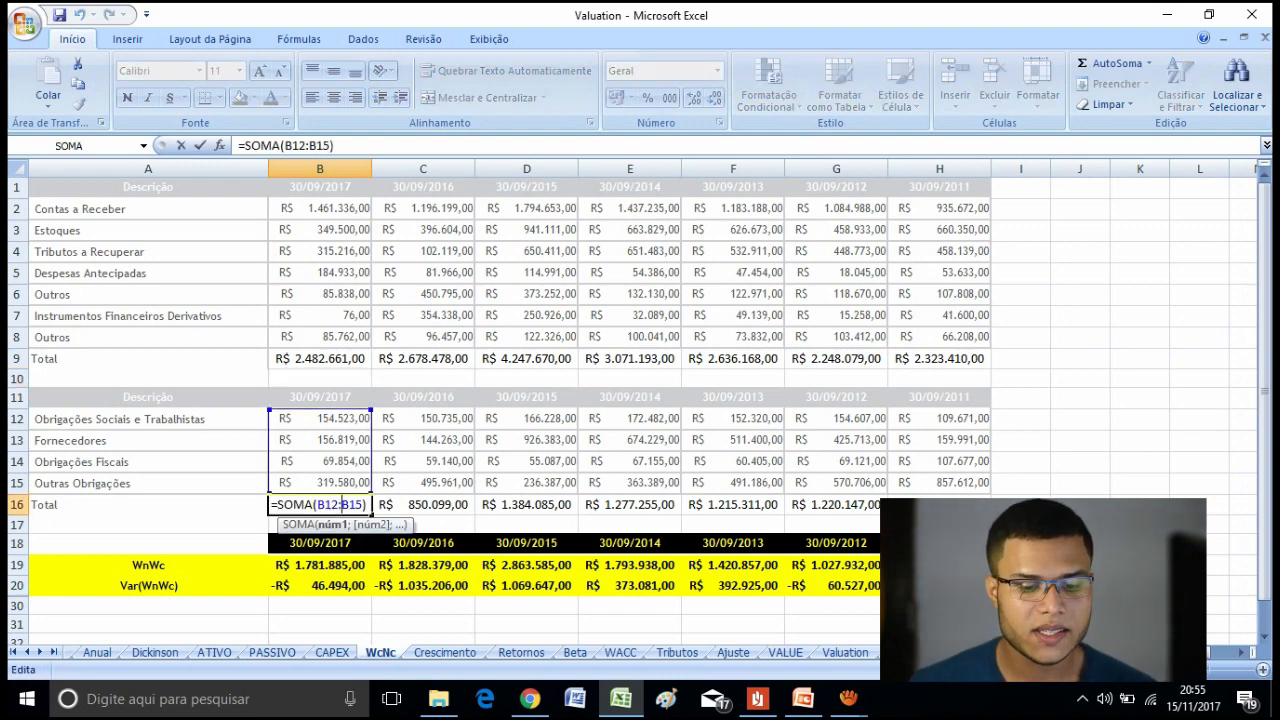
{"action": "key", "text": "Return"}
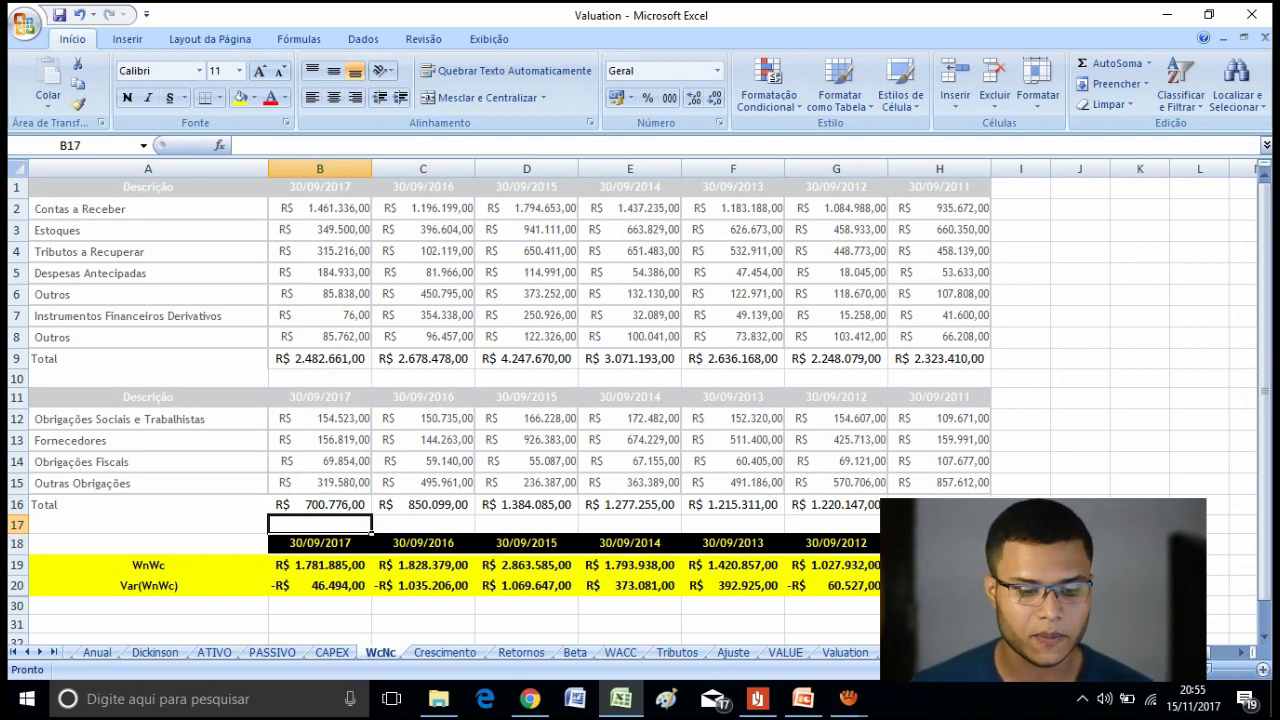
{"action": "double_click", "coordinate": [342, 565]}
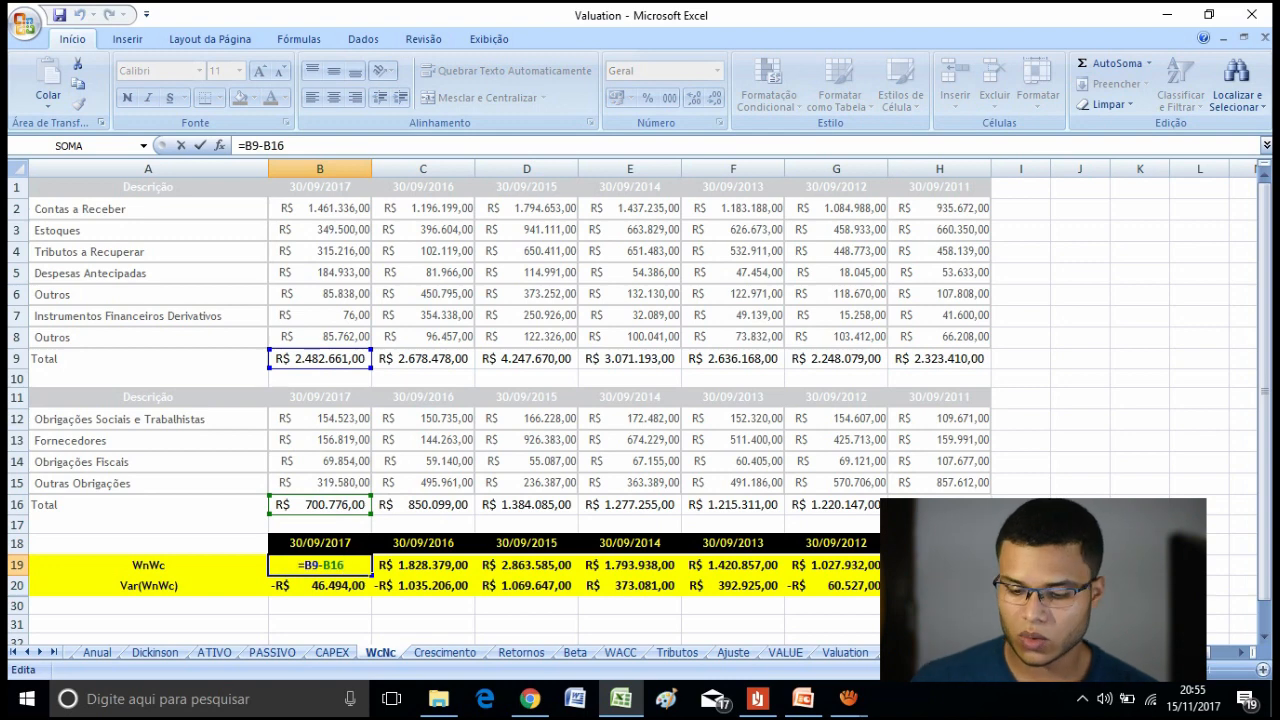
{"action": "key", "text": "Return"}
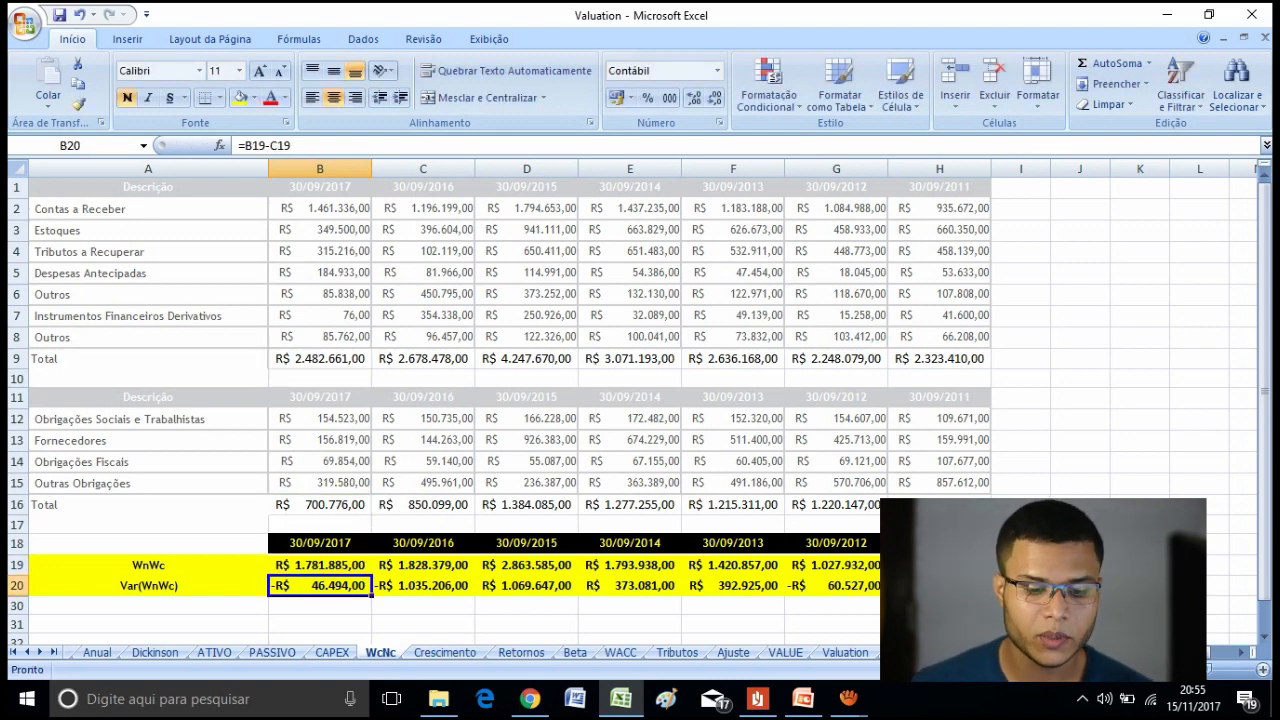
Review the WnWc row across the years from 30/09/2017 to 30/09/2011.
{"action": "left_click", "coordinate": [320, 565]}
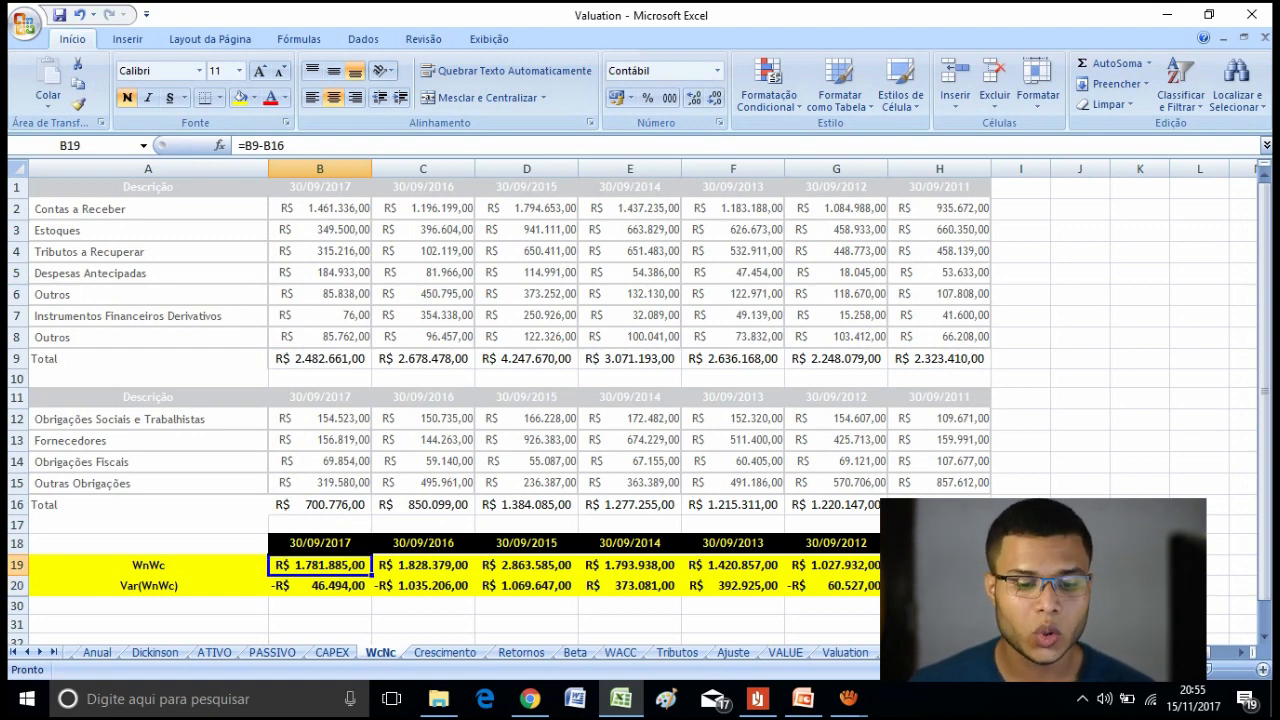
{"action": "key", "text": "Right"}
{"action": "key", "text": "Right"}
{"action": "key", "text": "Right"}
{"action": "key", "text": "Right"}
{"action": "key", "text": "Right"}
{"action": "key", "text": "Right"}
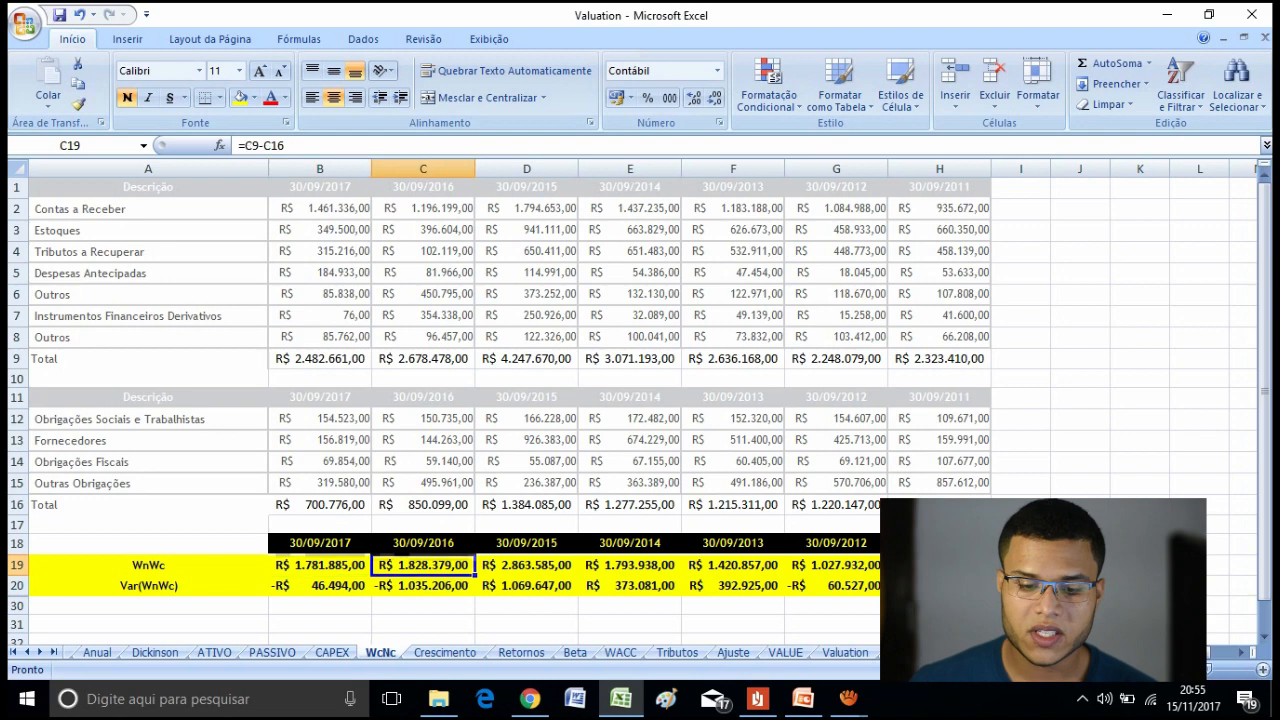
{"action": "key", "text": "Down"}
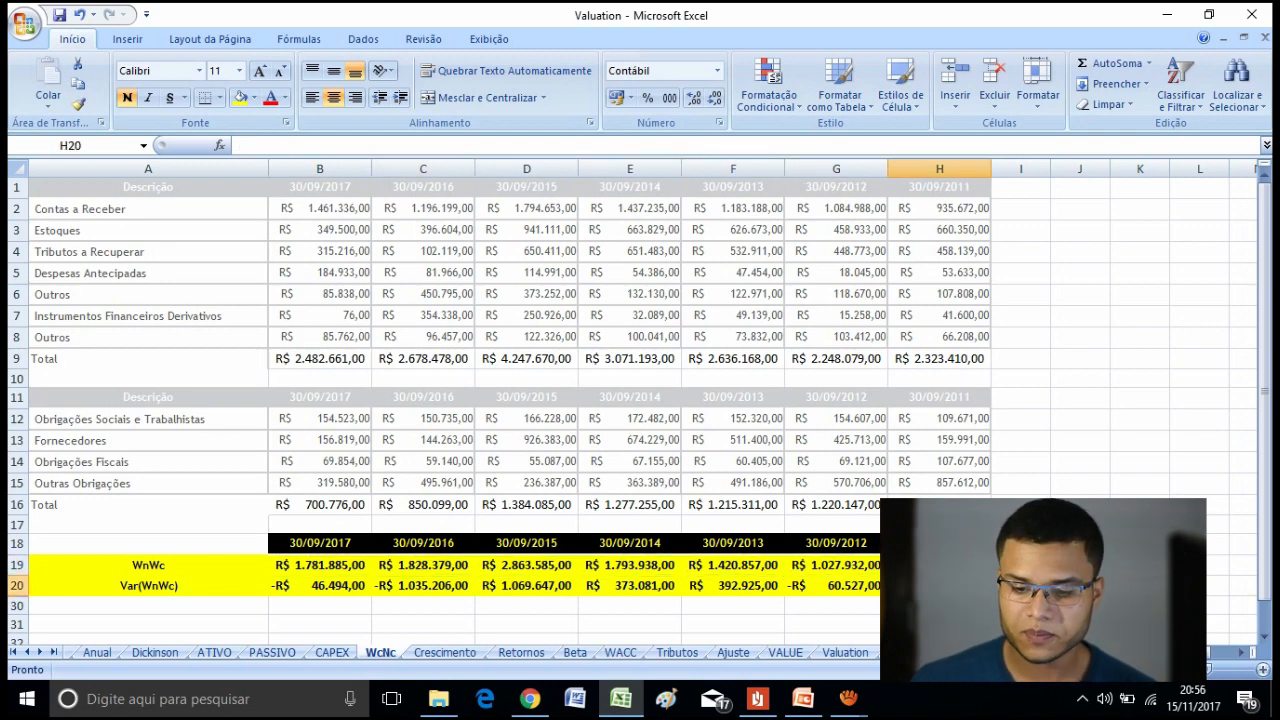
Examine the Var(WnWc) row starting at 30/09/2012 and its year-over-year difference formula.
{"action": "key", "text": "Left"}
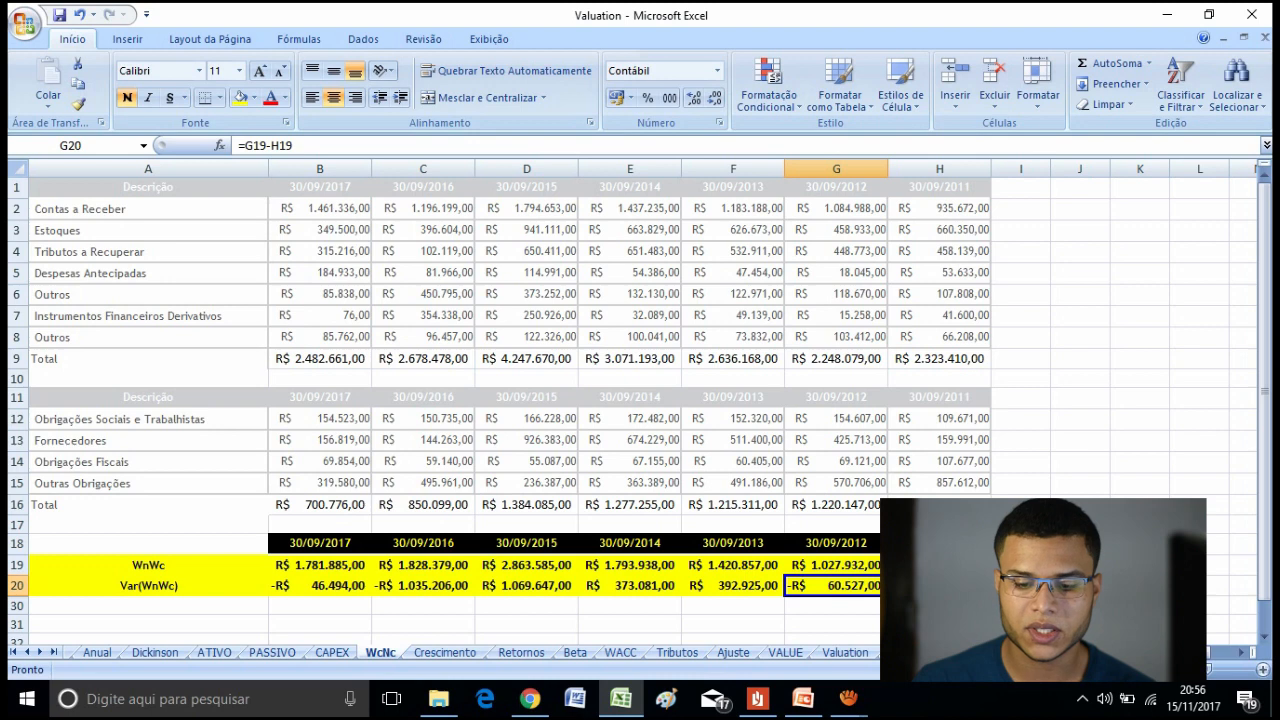
{"action": "key", "text": "shift+Left"}
{"action": "key", "text": "shift+Left"}
{"action": "key", "text": "shift+Left"}
{"action": "key", "text": "shift+Left"}
{"action": "key", "text": "shift+Left"}
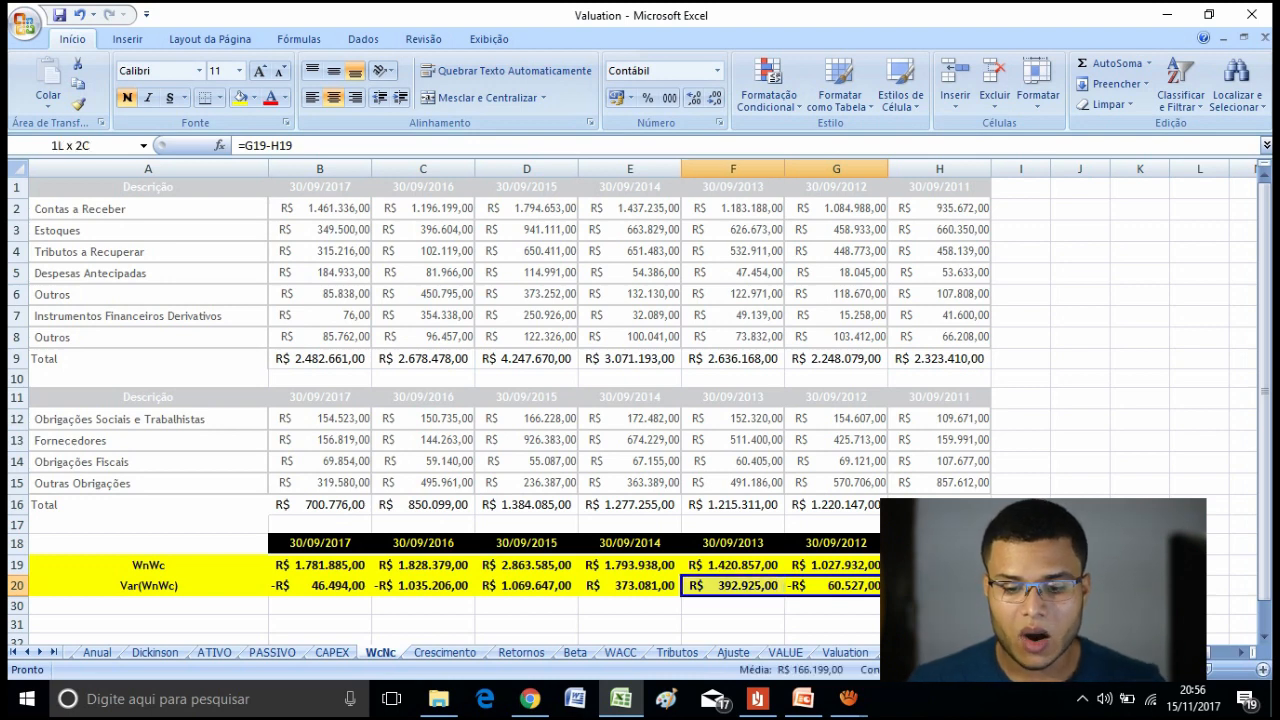
{"action": "left_click", "coordinate": [423, 624]}
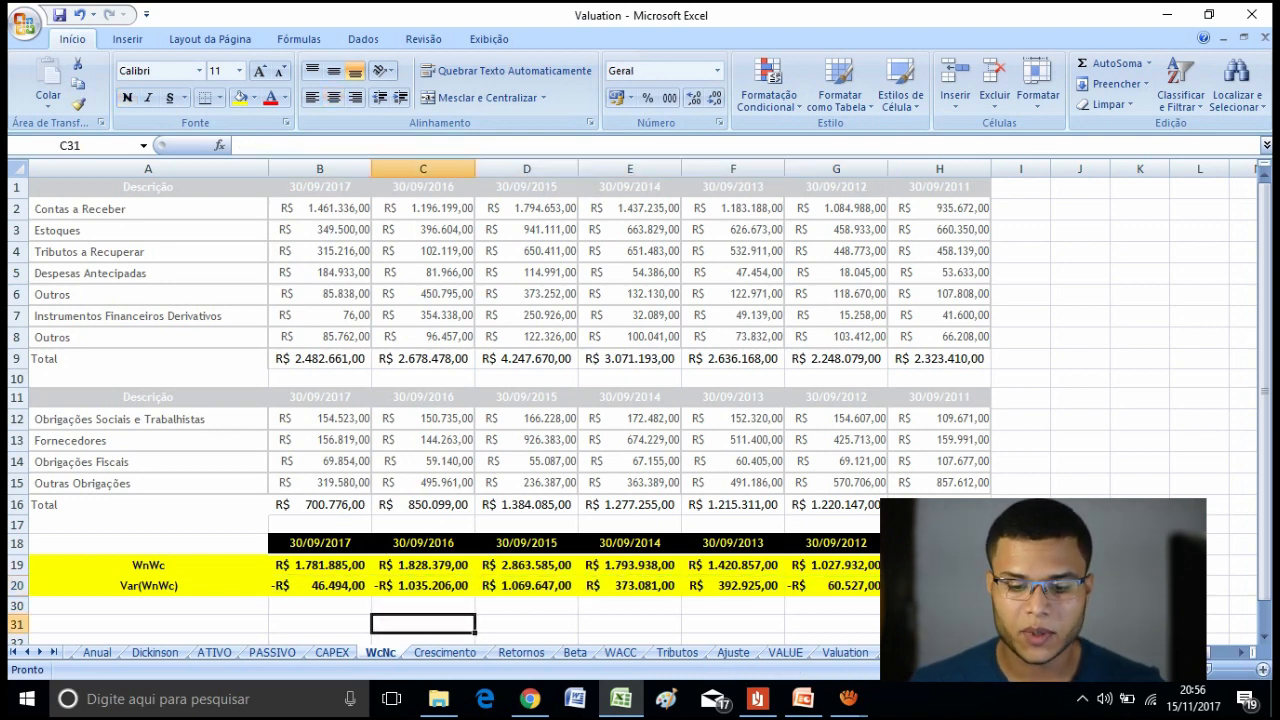
Compare the Var(WnWc) values for 2013 to 2015 with those for 2015 to 2017.
{"action": "left_click_drag", "start_coordinate": [733, 586], "coordinate": [527, 586]}
{"action": "left_click_drag", "start_coordinate": [733, 586], "coordinate": [527, 586]}
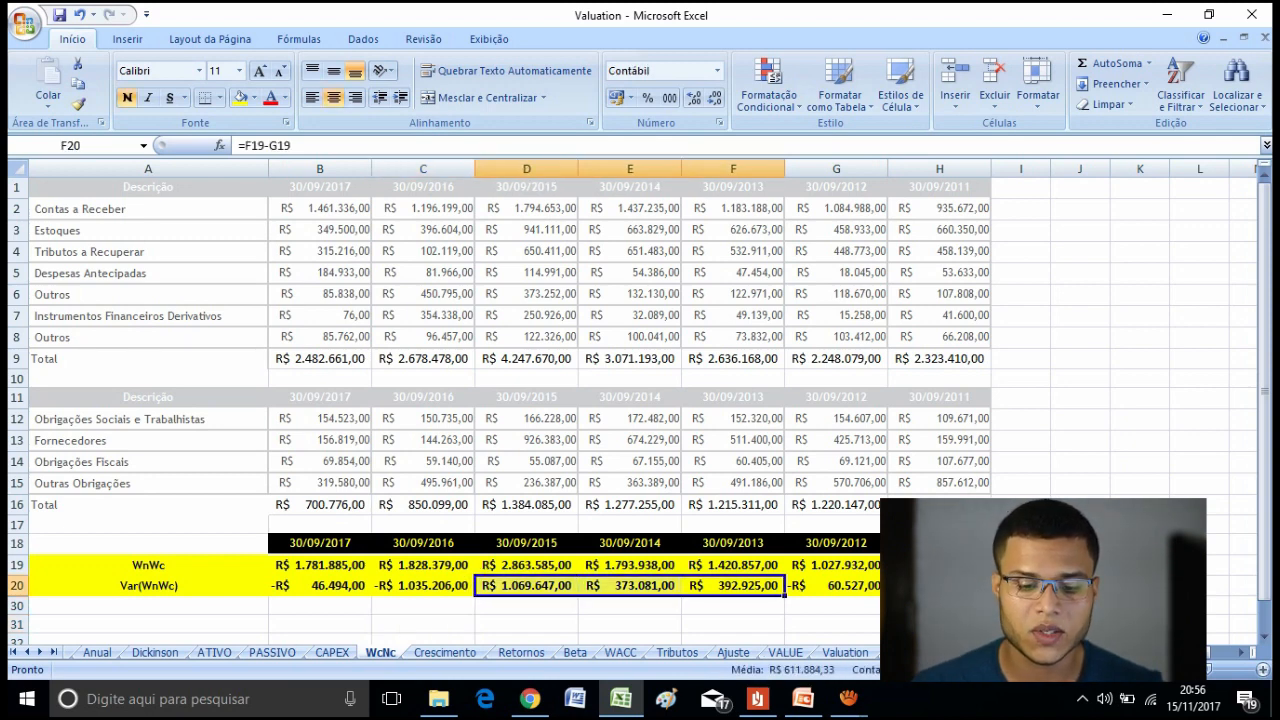
{"action": "left_click", "coordinate": [527, 586]}
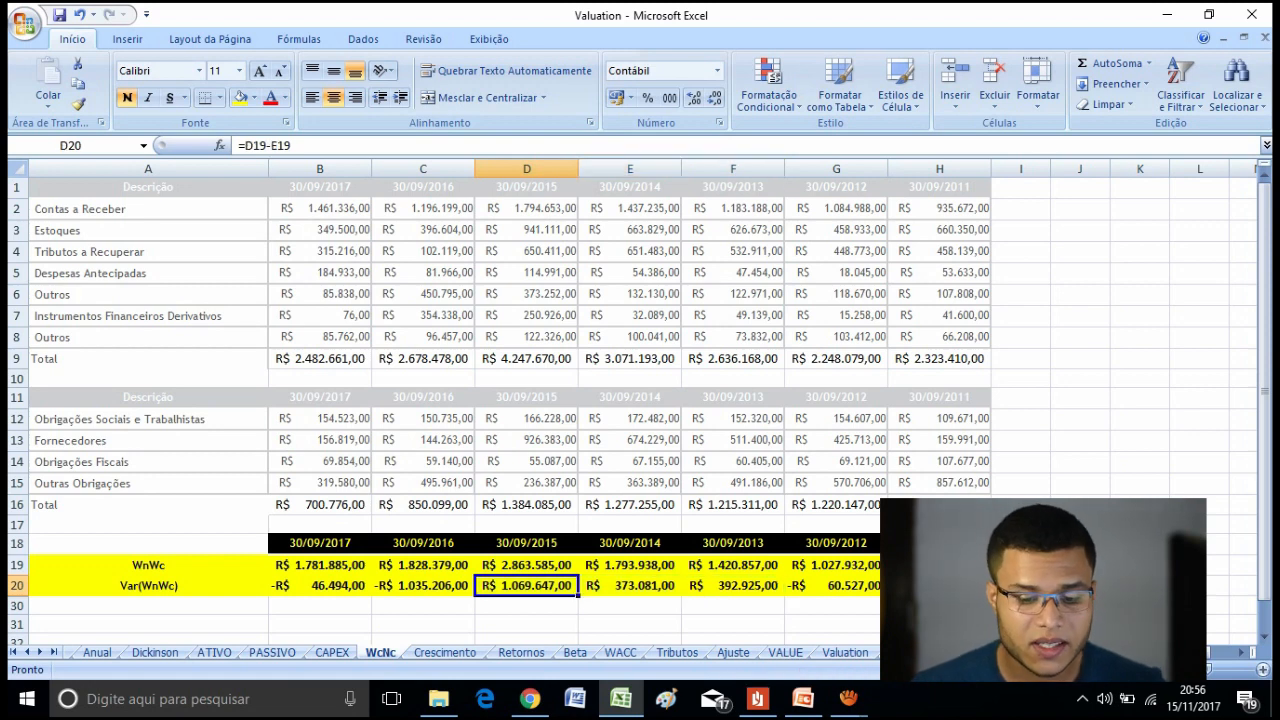
{"action": "left_click_drag", "start_coordinate": [527, 586], "coordinate": [423, 586]}
{"action": "left_click_drag", "start_coordinate": [527, 586], "coordinate": [320, 586]}
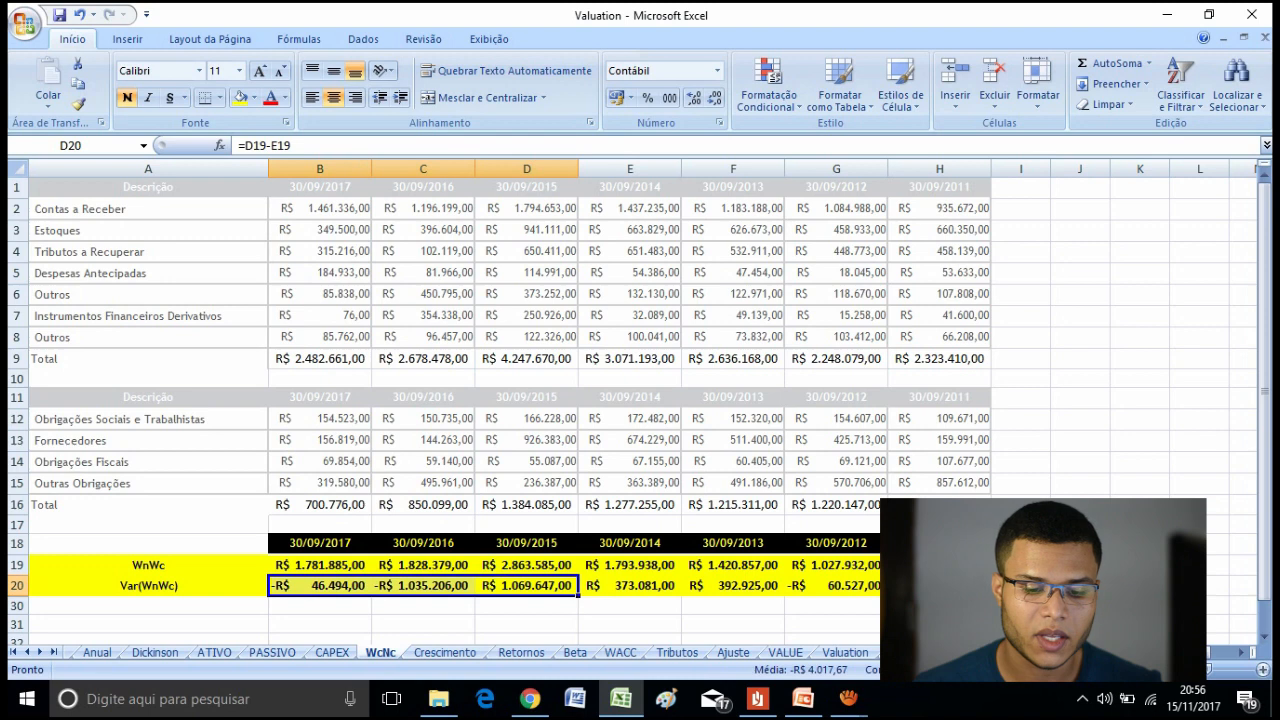
{"action": "left_click", "coordinate": [320, 586]}
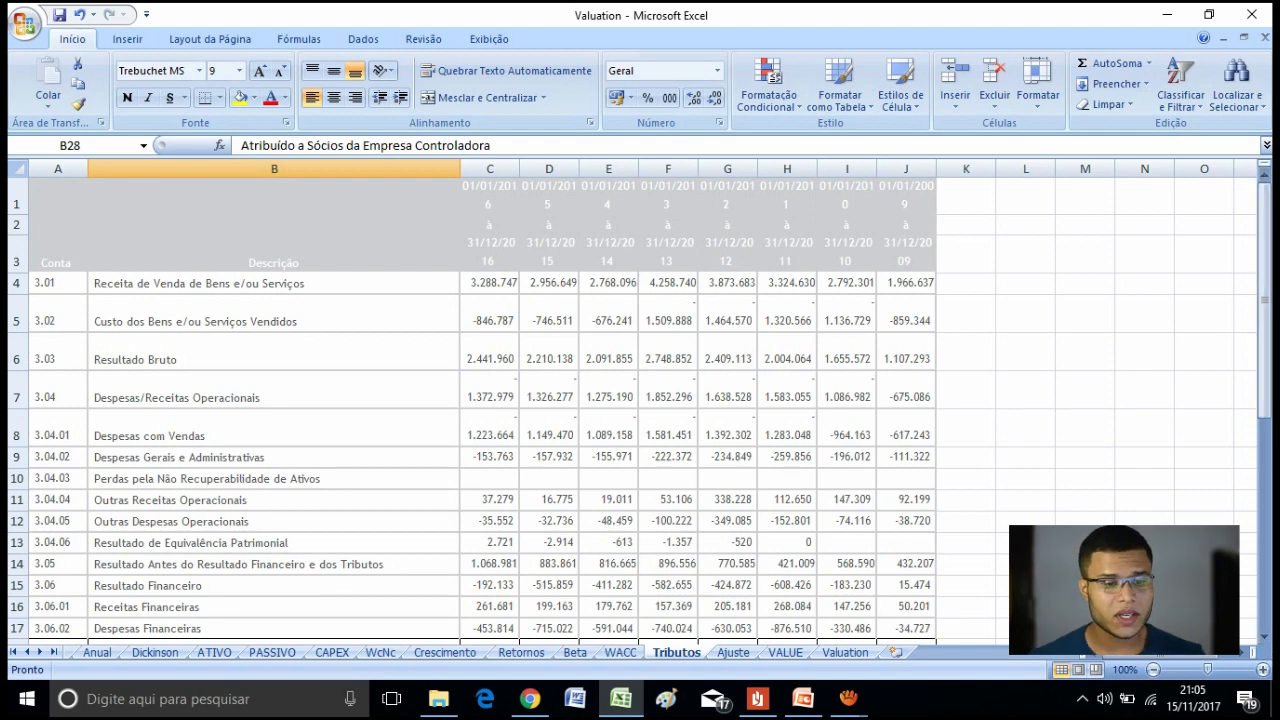
Examine the pre-tax result and income tax rows on the Tributos sheet, plus the 2016 Tributos sobre o lucro formula.
{"action": "left_click_drag", "start_coordinate": [1264, 298], "coordinate": [1264, 365]}
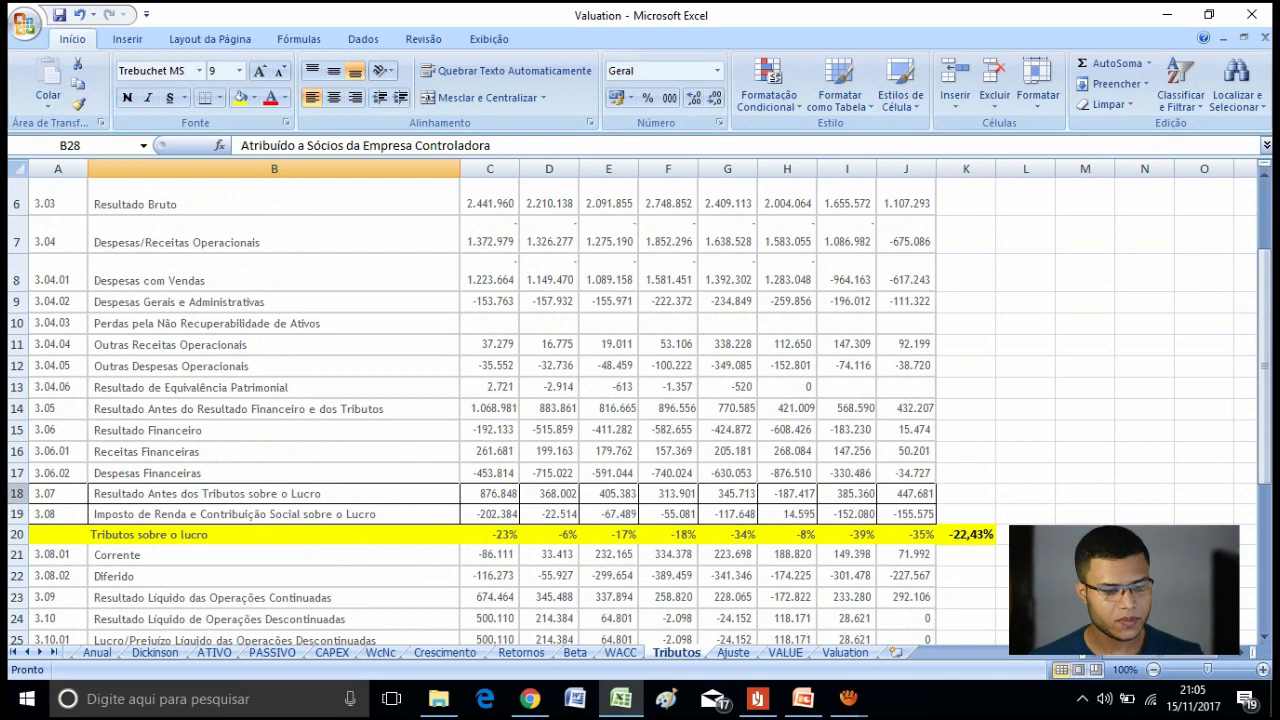
{"action": "left_click", "coordinate": [458, 498]}
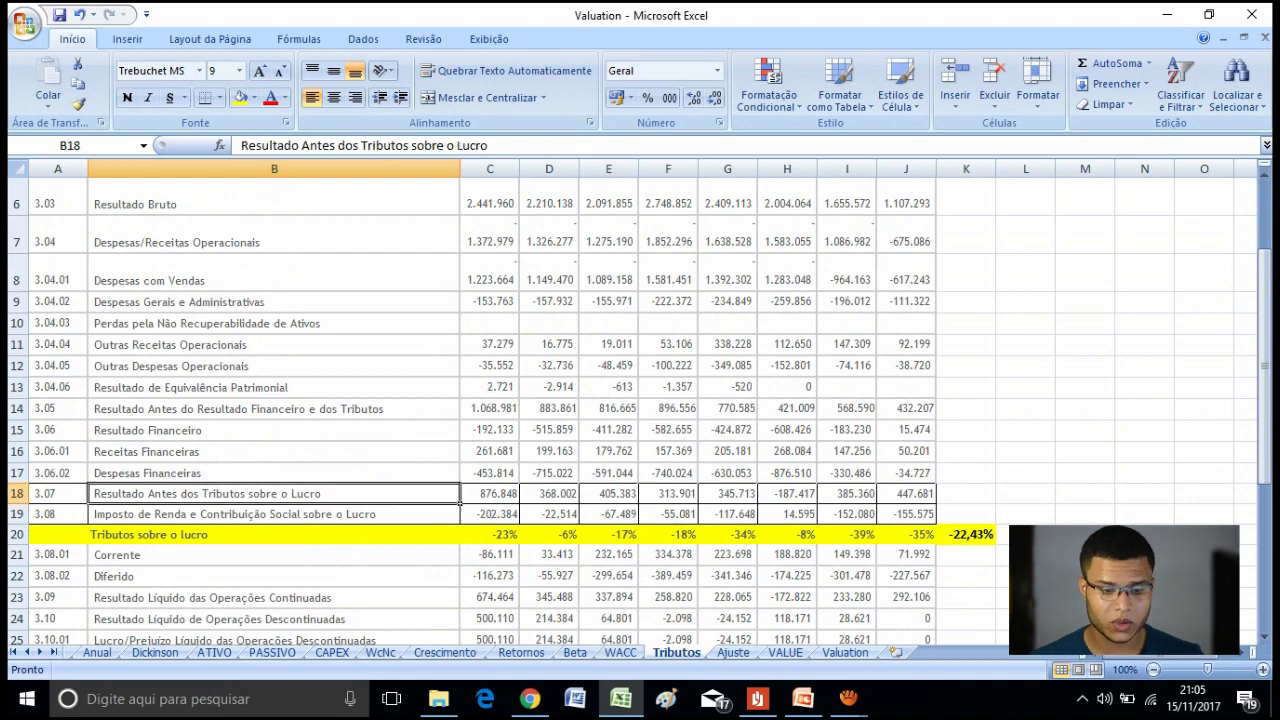
{"action": "left_click_drag", "start_coordinate": [460, 503], "coordinate": [935, 500]}
{"action": "left_click_drag", "start_coordinate": [455, 514], "coordinate": [936, 519]}
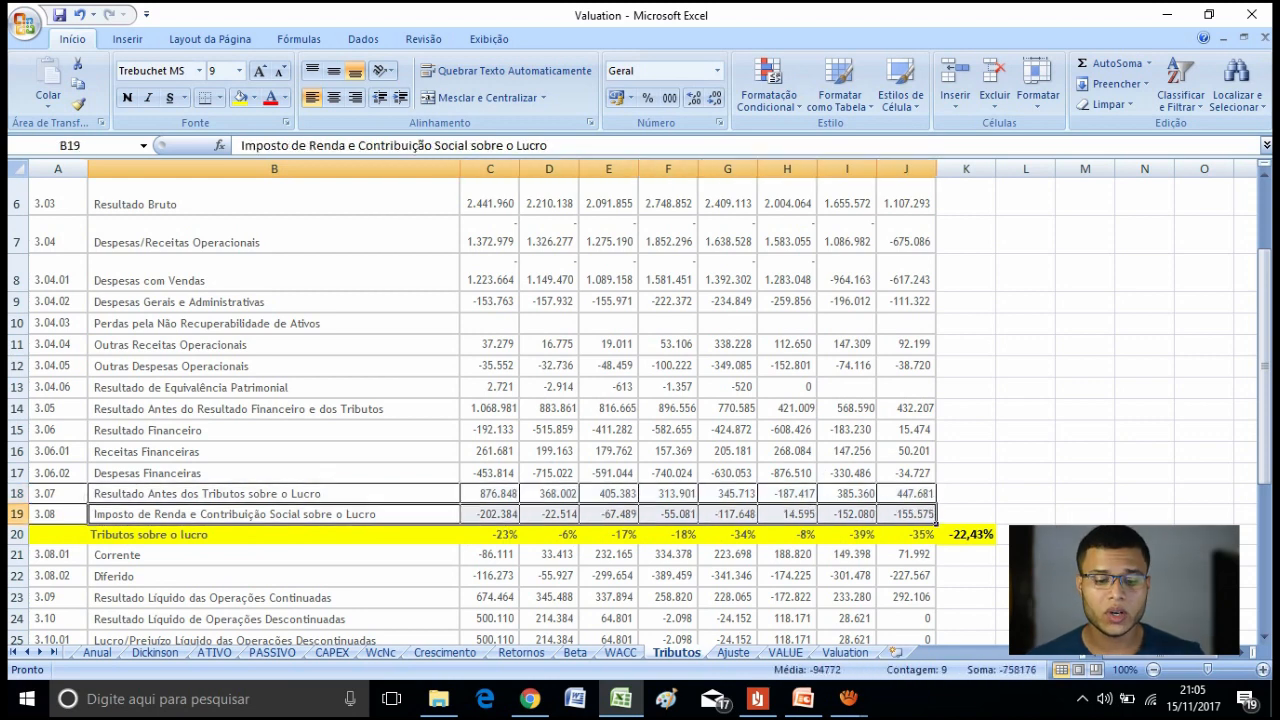
{"action": "left_click", "coordinate": [490, 535]}
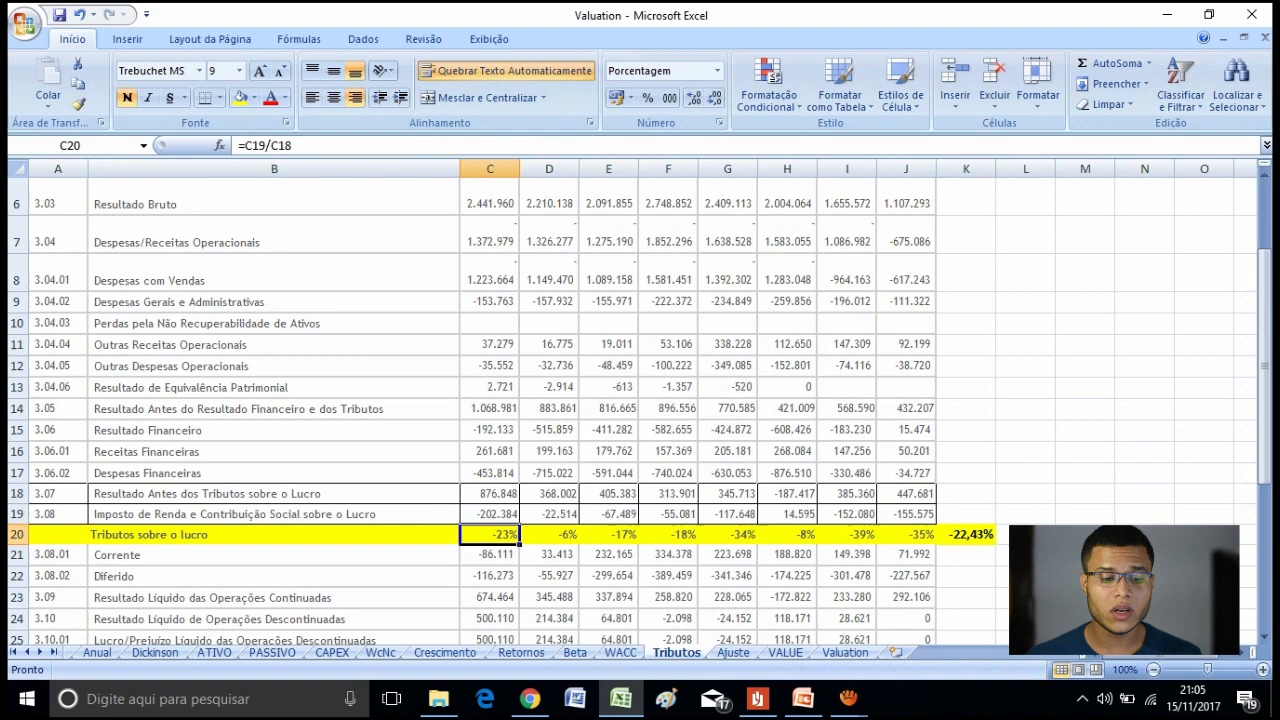
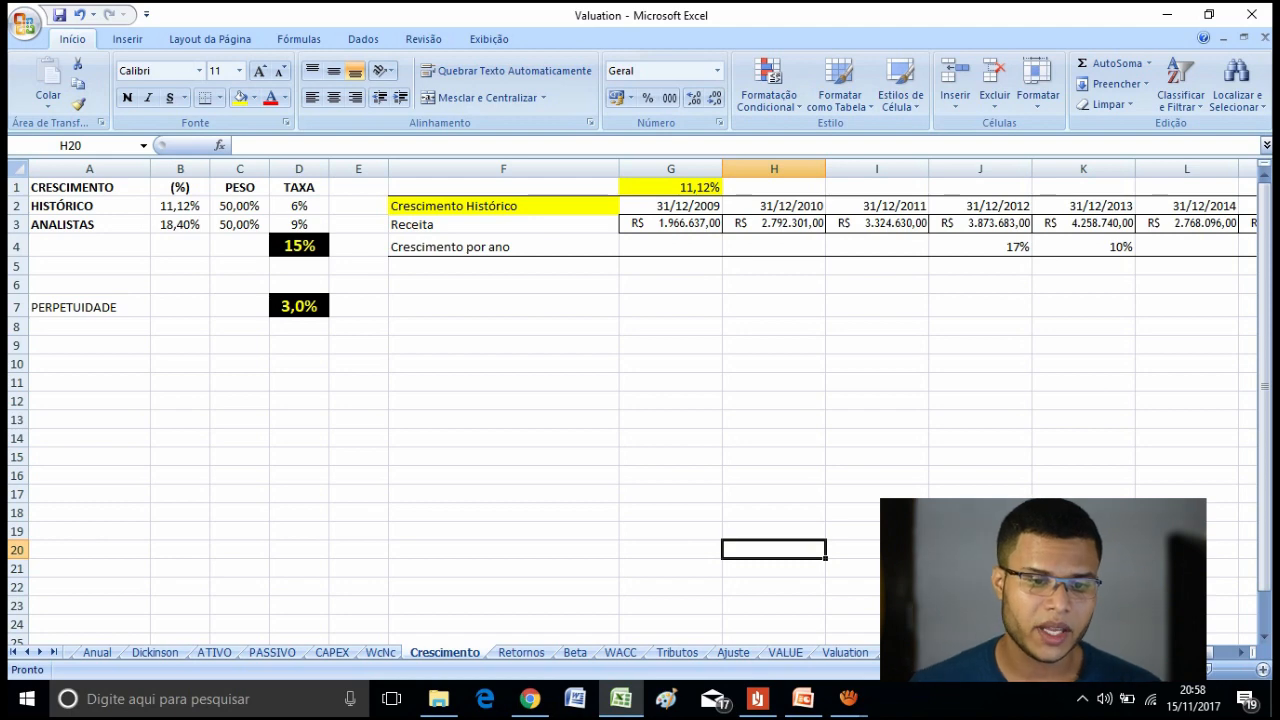
Check the HISTÓRICO and ANALISTAS weights on the Crescimento sheet, plus the 31/12/2009 revenue.
{"action": "left_click", "coordinate": [240, 206]}
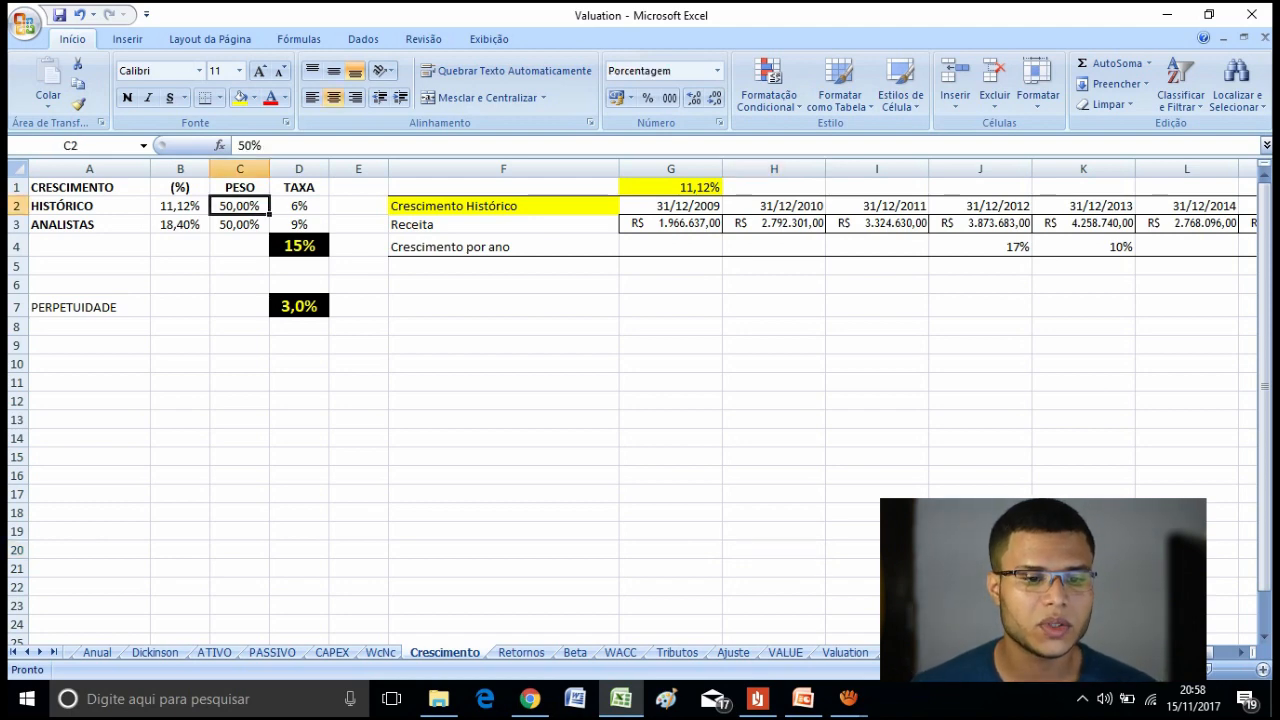
{"action": "left_click", "coordinate": [240, 225]}
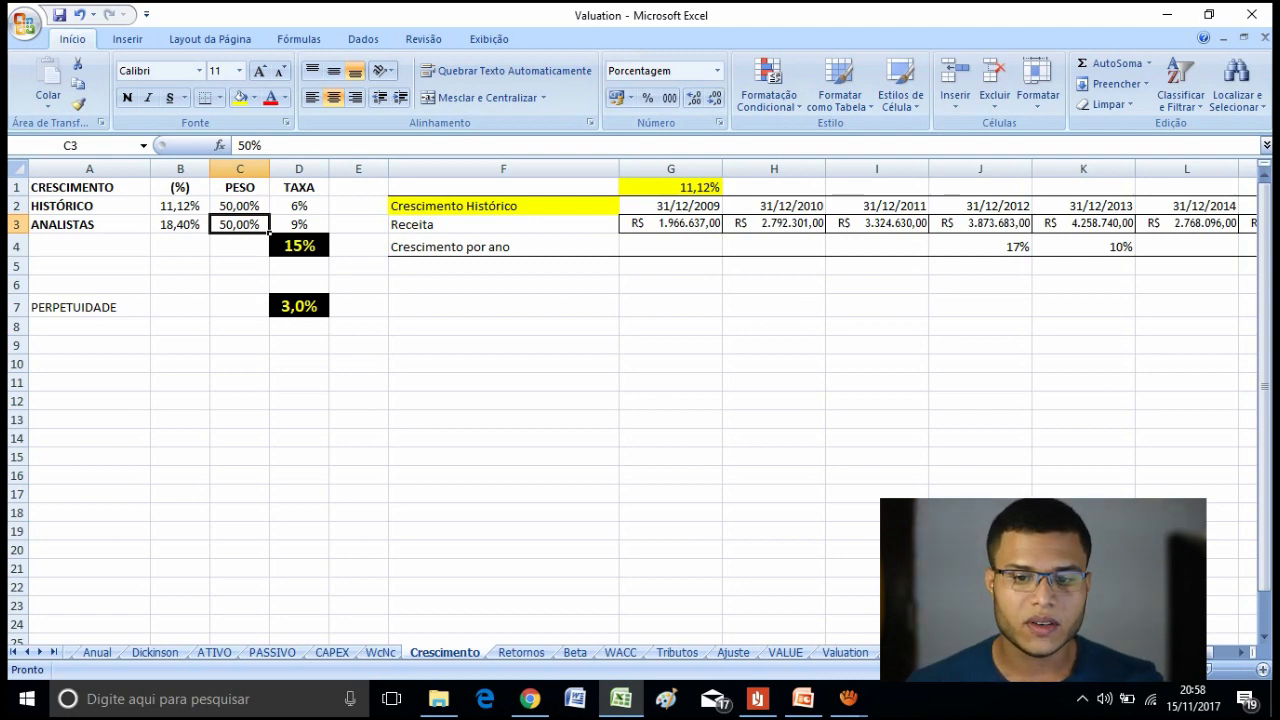
{"action": "left_click", "coordinate": [715, 224]}
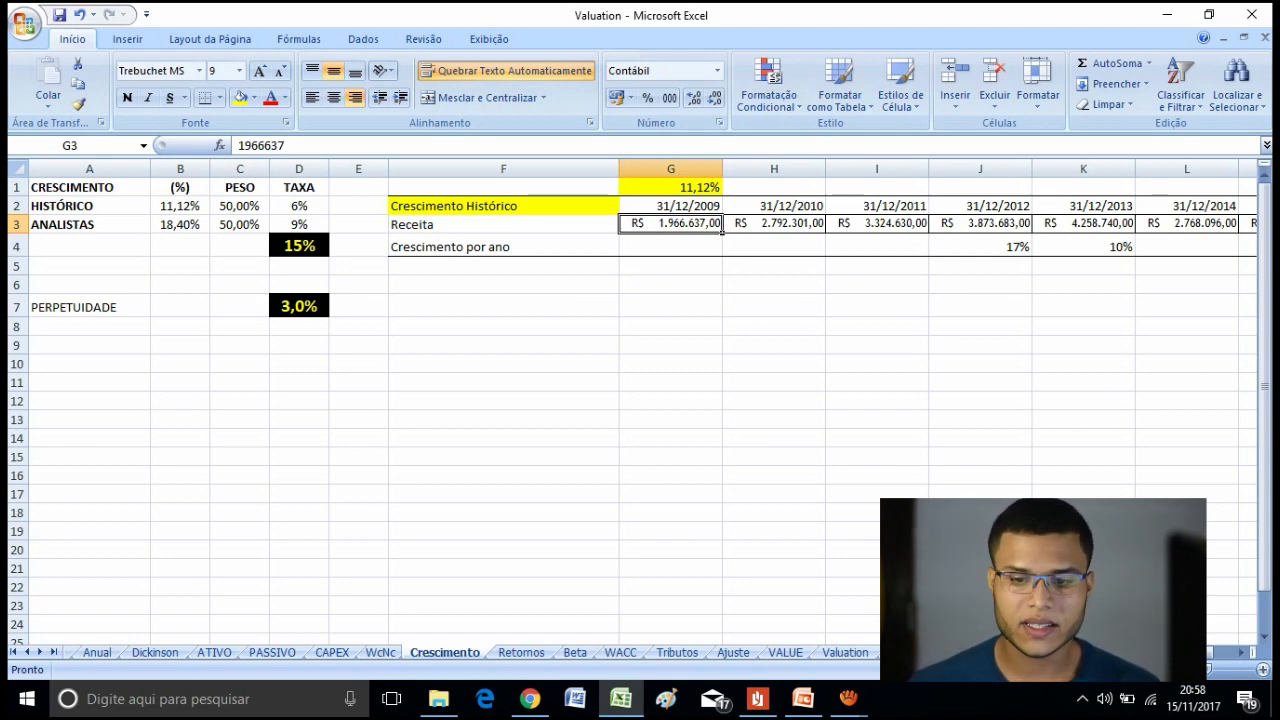
Examine the Crescimento por ano formula for 31/12/2012 in the historical growth table.
{"action": "key", "text": "Right"}
{"action": "key", "text": "Right"}
{"action": "key", "text": "Right"}
{"action": "key", "text": "Right"}
{"action": "key", "text": "Left"}
{"action": "key", "text": "Down"}
{"action": "key", "text": "F2"}
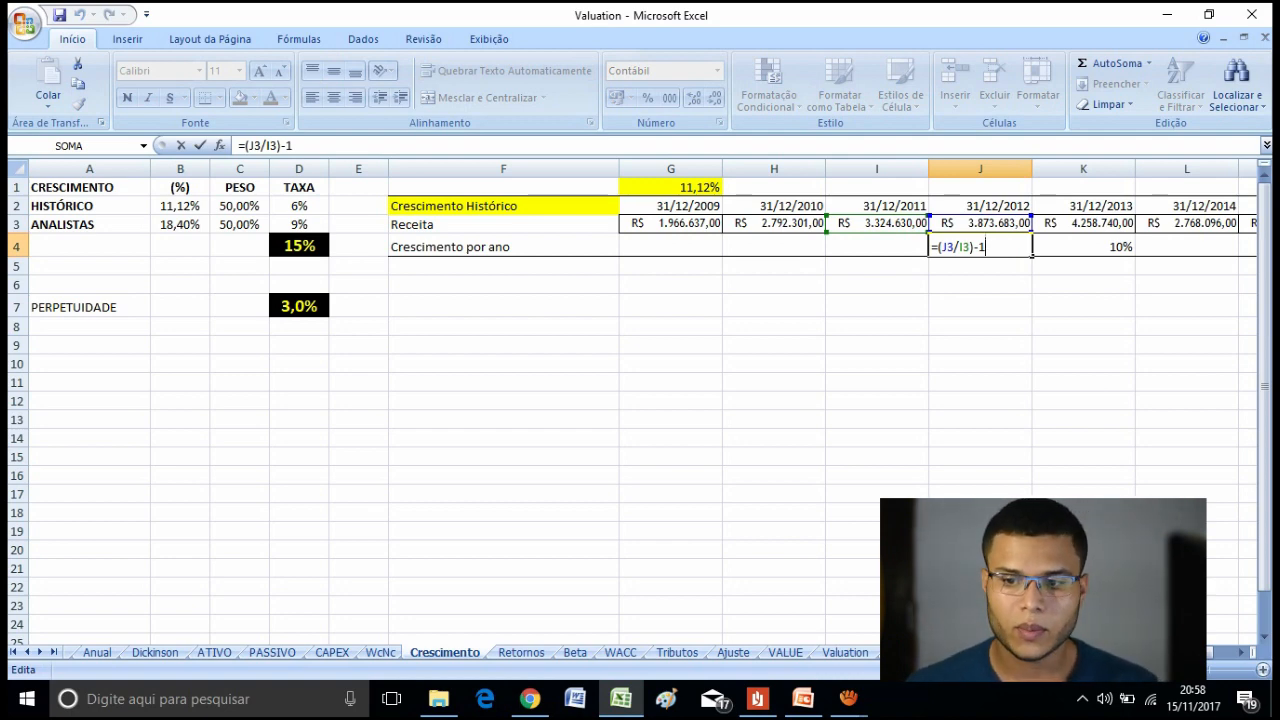
{"action": "key", "text": "Return"}
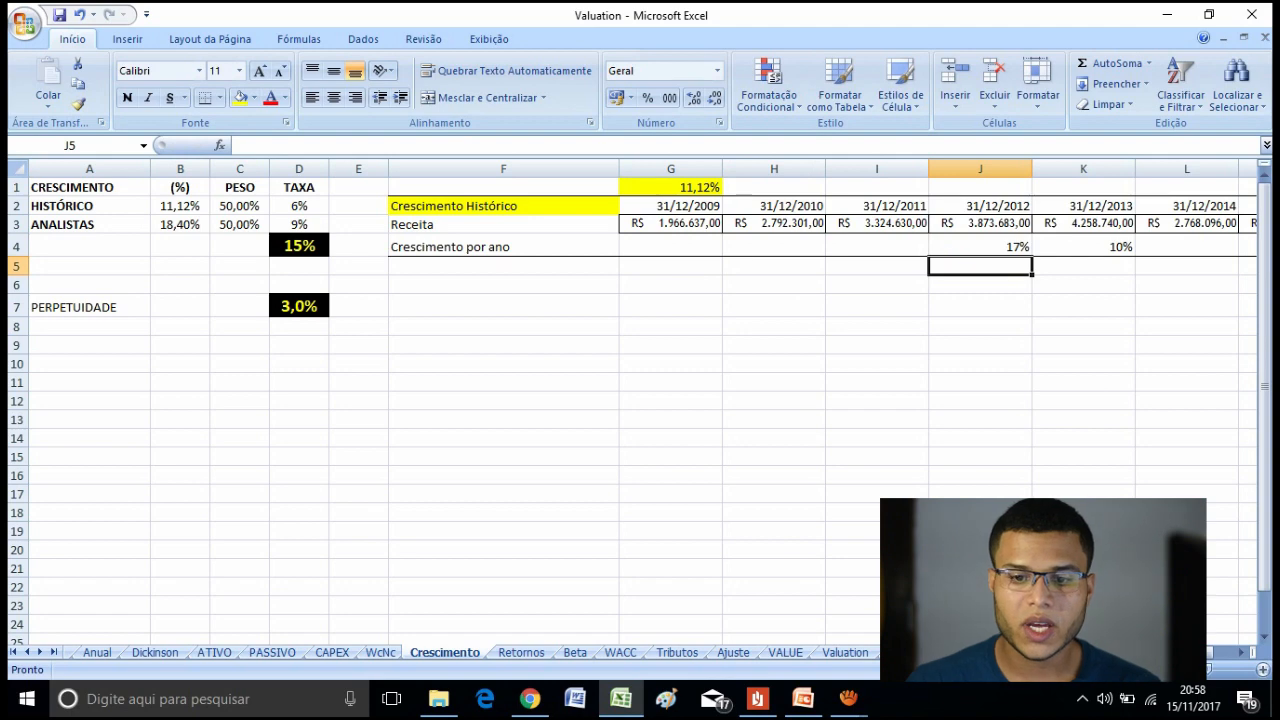
Check the MÉDIA formula behind the Crescimento Histórico rate, plus the HISTÓRICO and ANALISTAS growth percentages.
{"action": "double_click", "coordinate": [686, 186]}
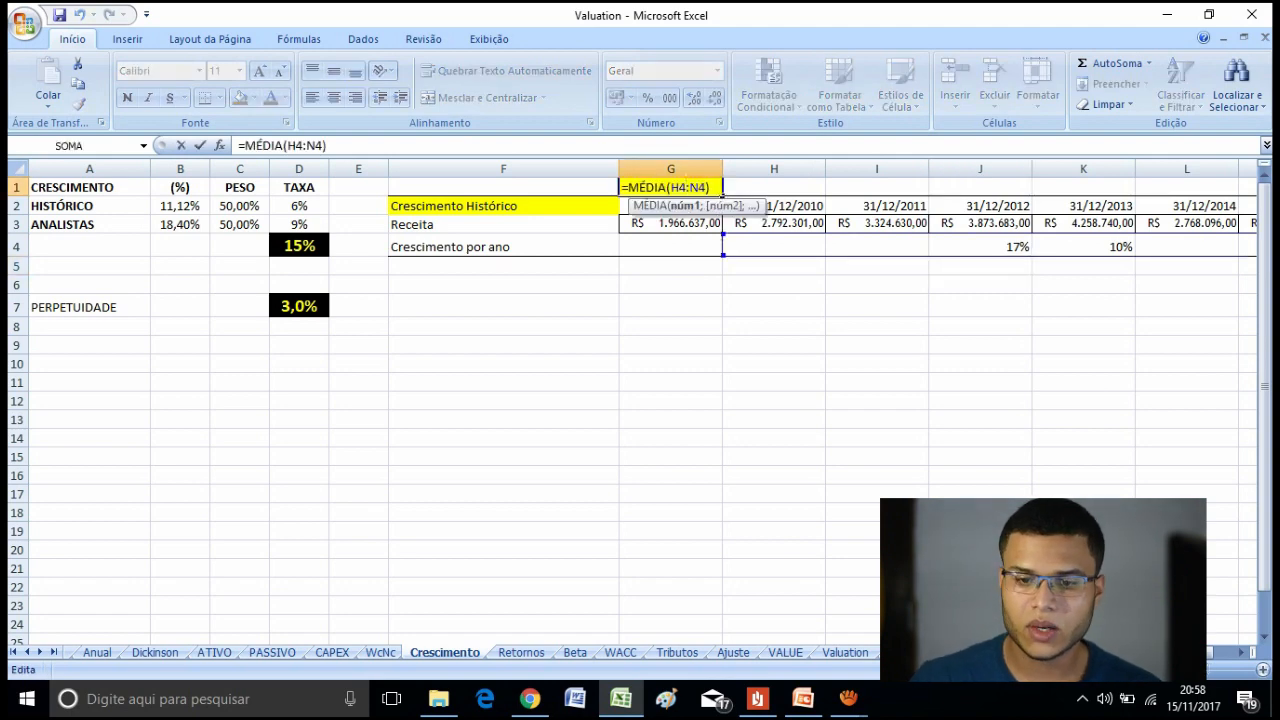
{"action": "key", "text": "Return"}
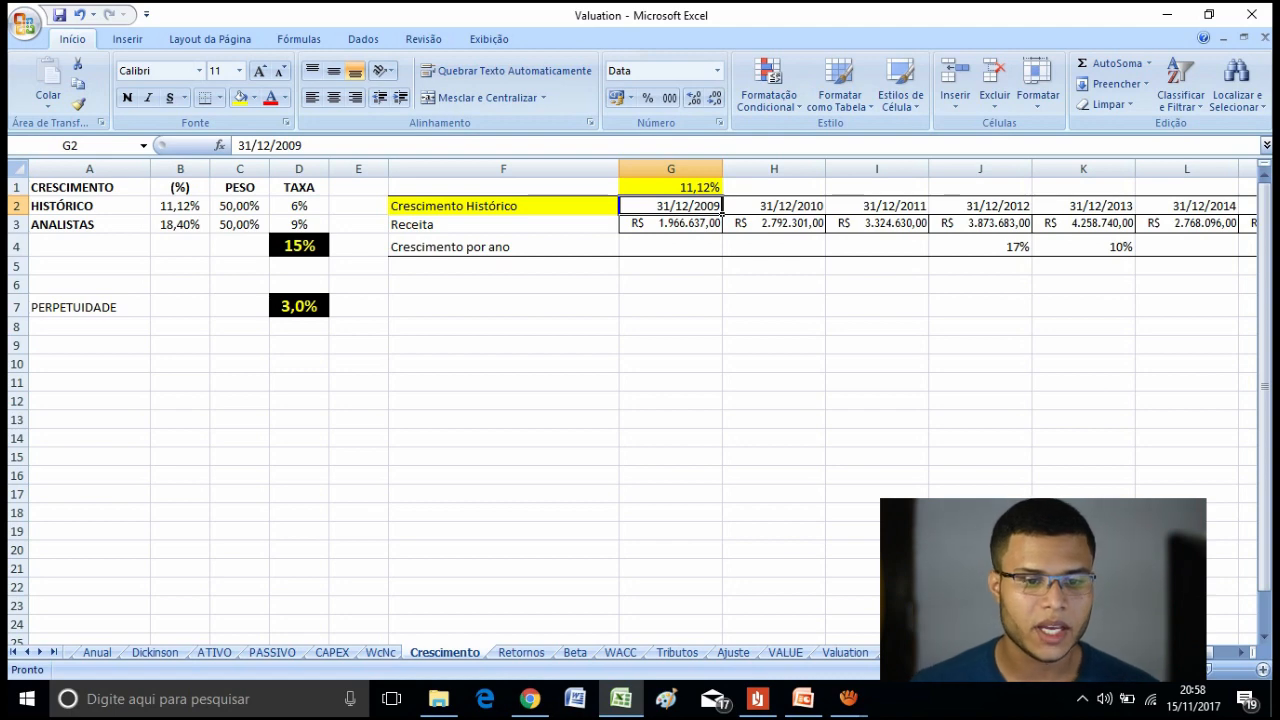
{"action": "left_click", "coordinate": [180, 206]}
{"action": "left_click", "coordinate": [180, 225]}
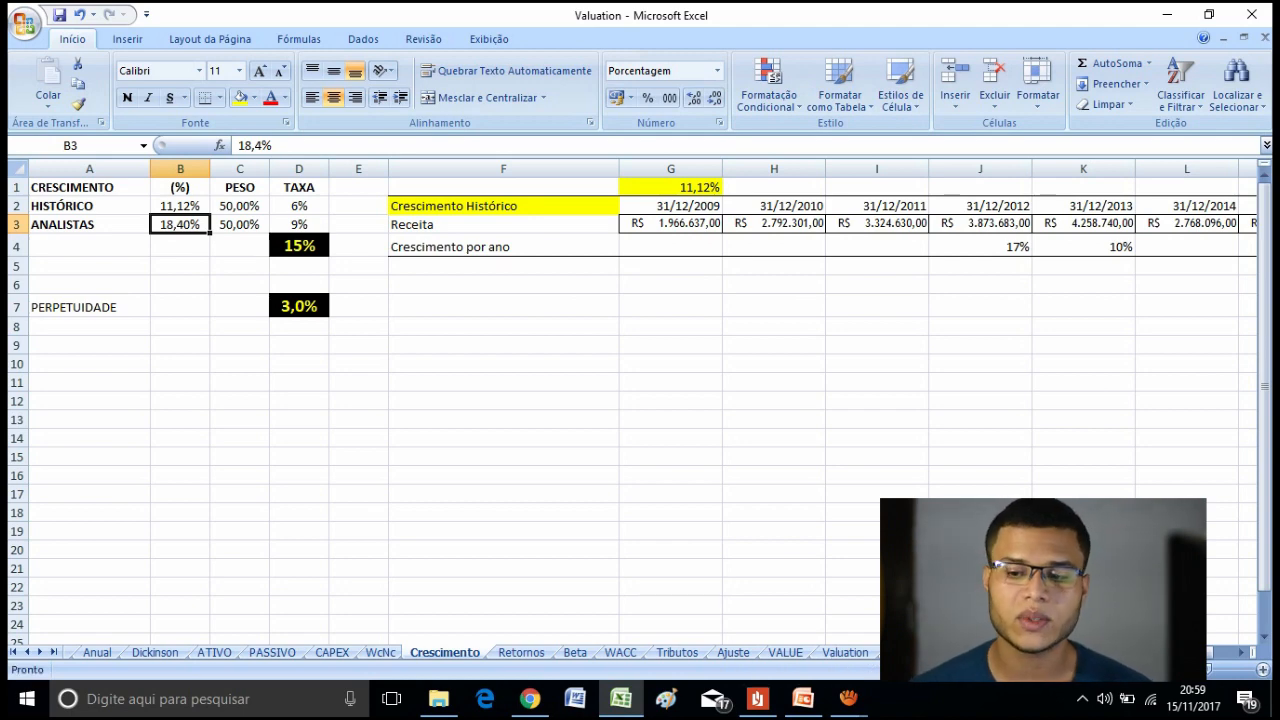
Examine the Ke, Kd líquido, Rf, NTN-B and Beta cells on the WACC sheet.
{"action": "scroll", "coordinate": [604, 400], "scroll_direction": "up", "scroll_amount": 1}
{"action": "scroll", "coordinate": [604, 400], "scroll_direction": "left", "scroll_amount": 1}
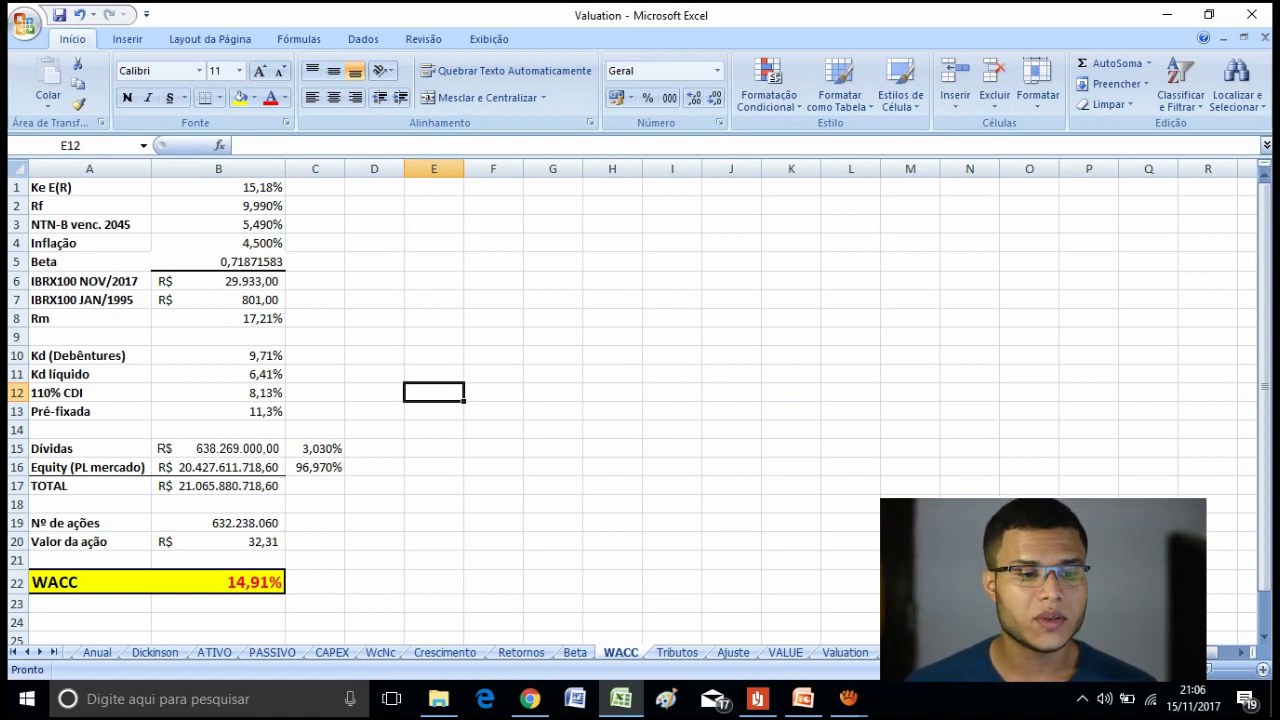
{"action": "left_click", "coordinate": [218, 188]}
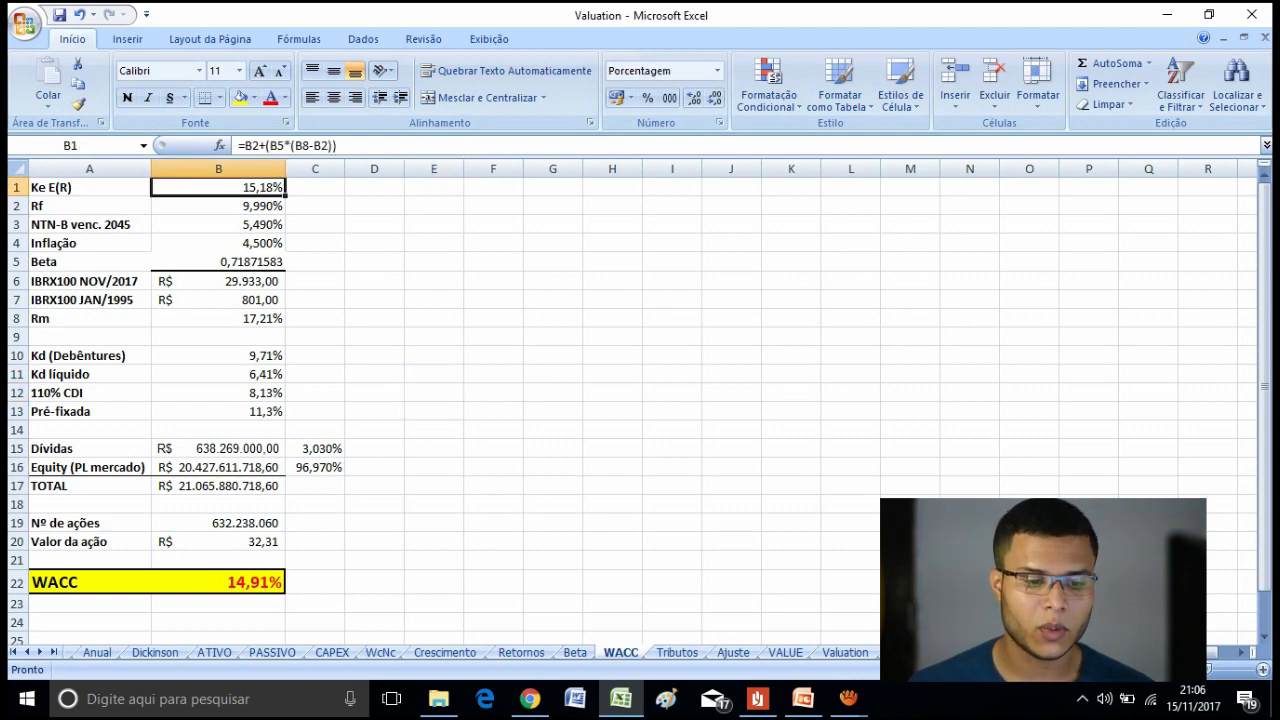
{"action": "left_click", "coordinate": [218, 374]}
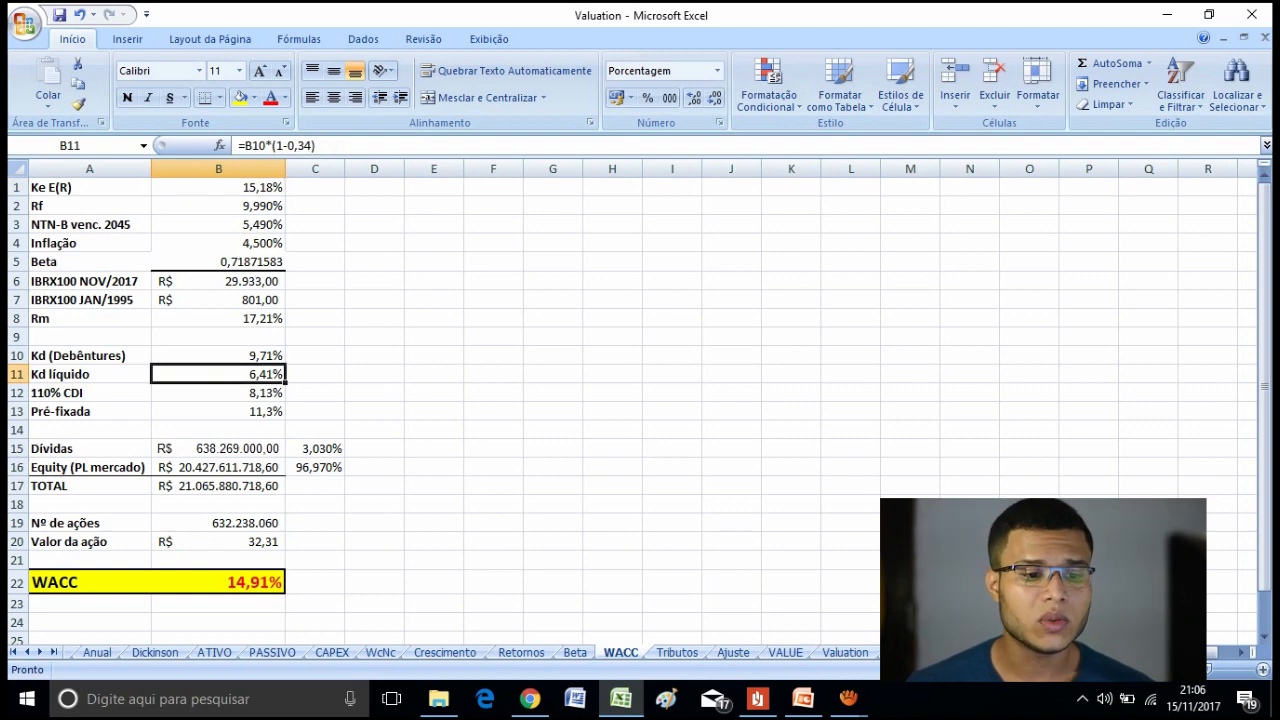
{"action": "left_click", "coordinate": [218, 188]}
{"action": "left_click", "coordinate": [218, 206]}
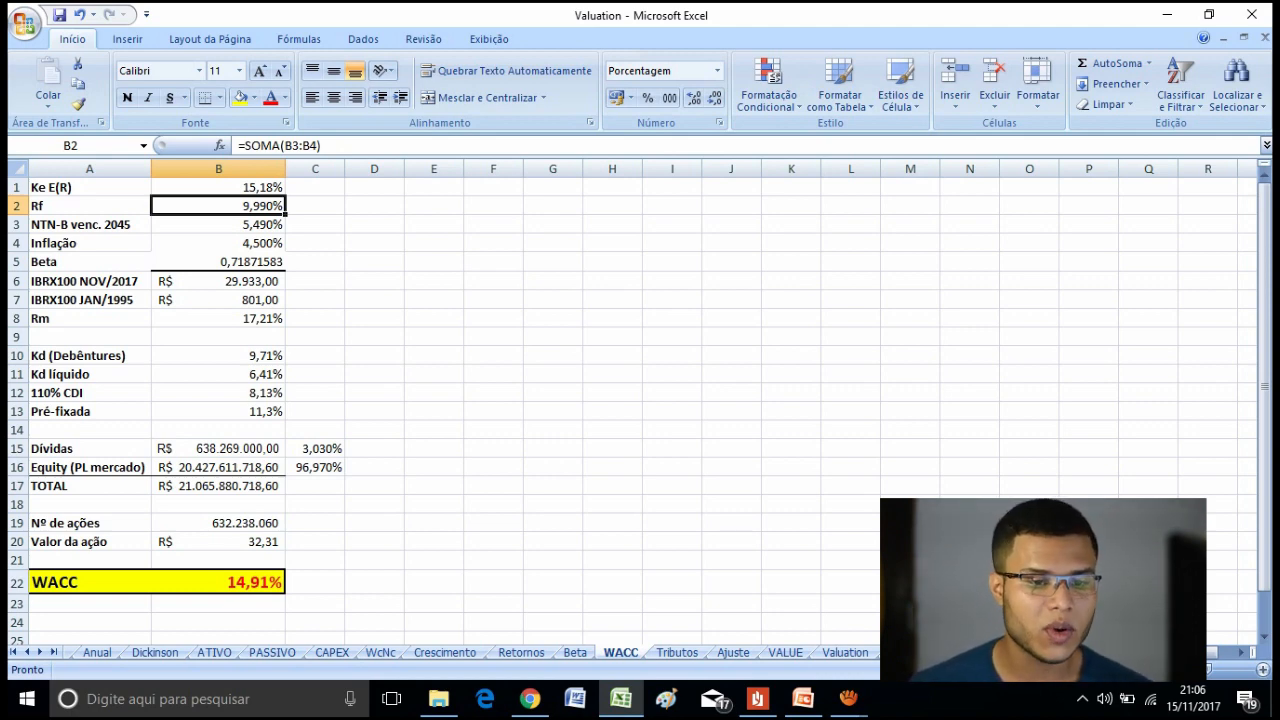
{"action": "left_click", "coordinate": [218, 224]}
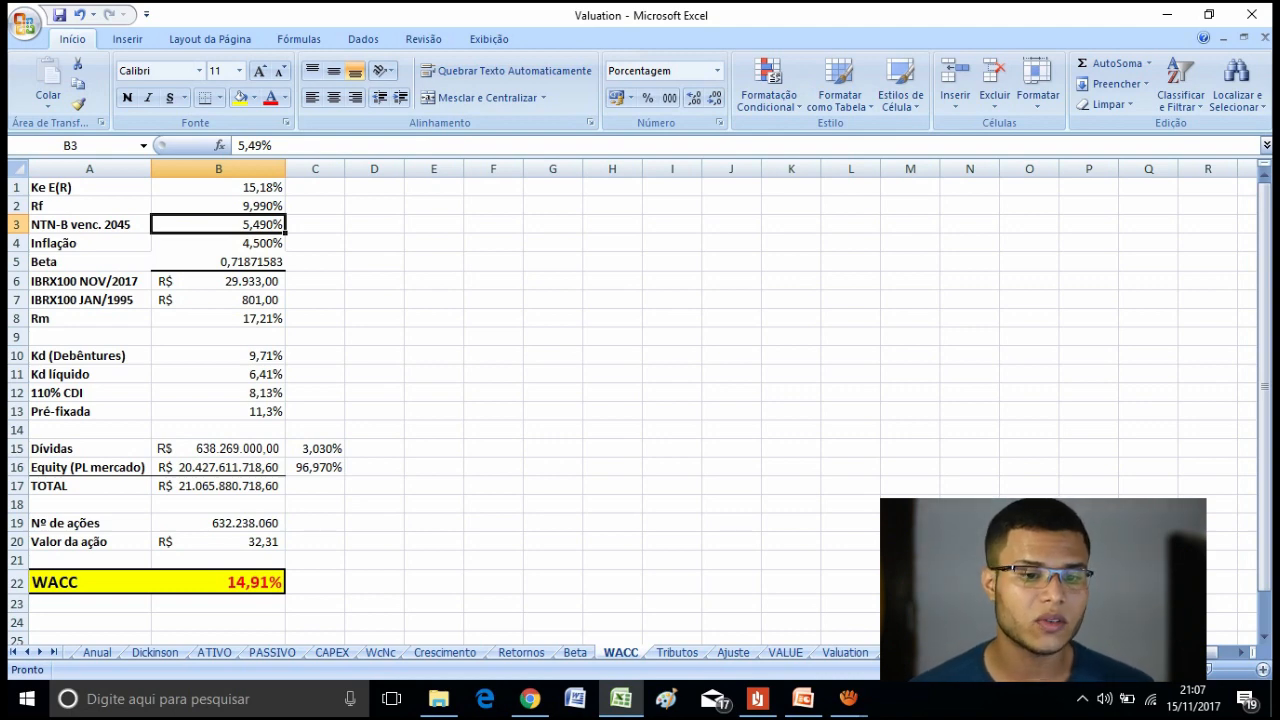
{"action": "left_click", "coordinate": [218, 262]}
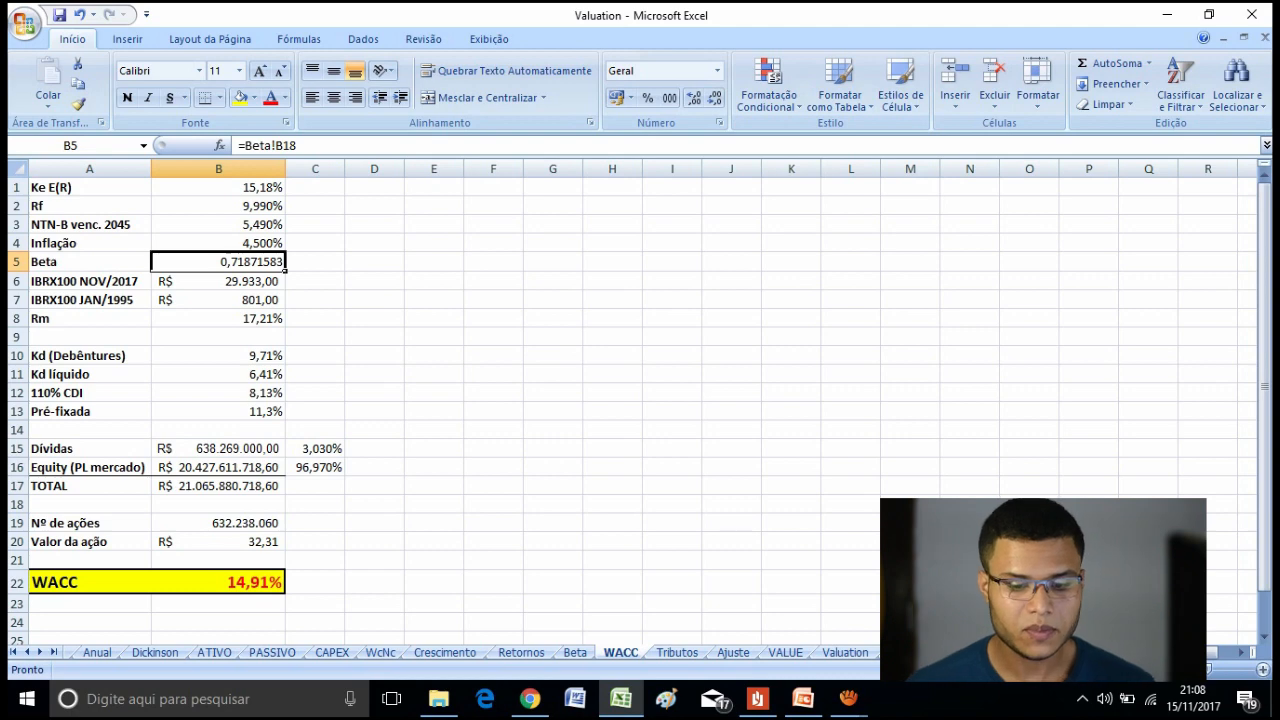
Trace the beta through the Beta sheet to the EMP and IBRX100 prices and log-return columns on the Retornos sheet.
{"action": "left_click", "coordinate": [575, 652]}
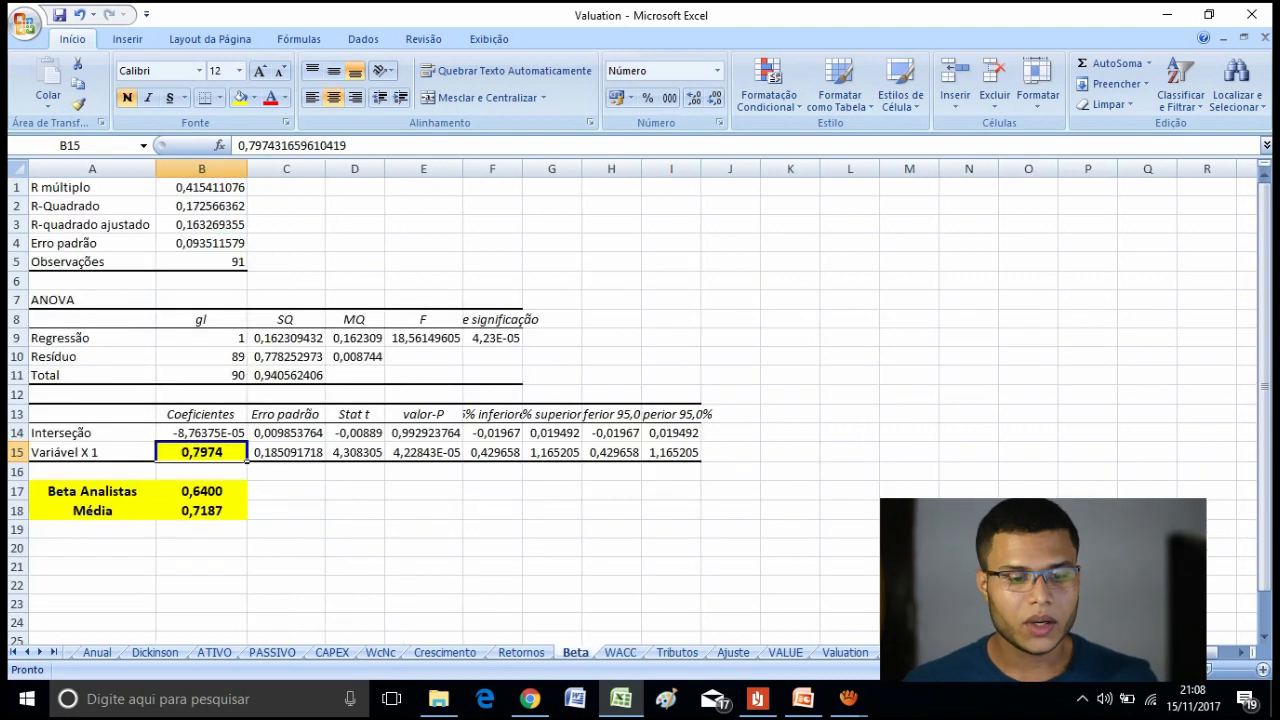
{"action": "key", "text": "ctrl+Page_Up"}
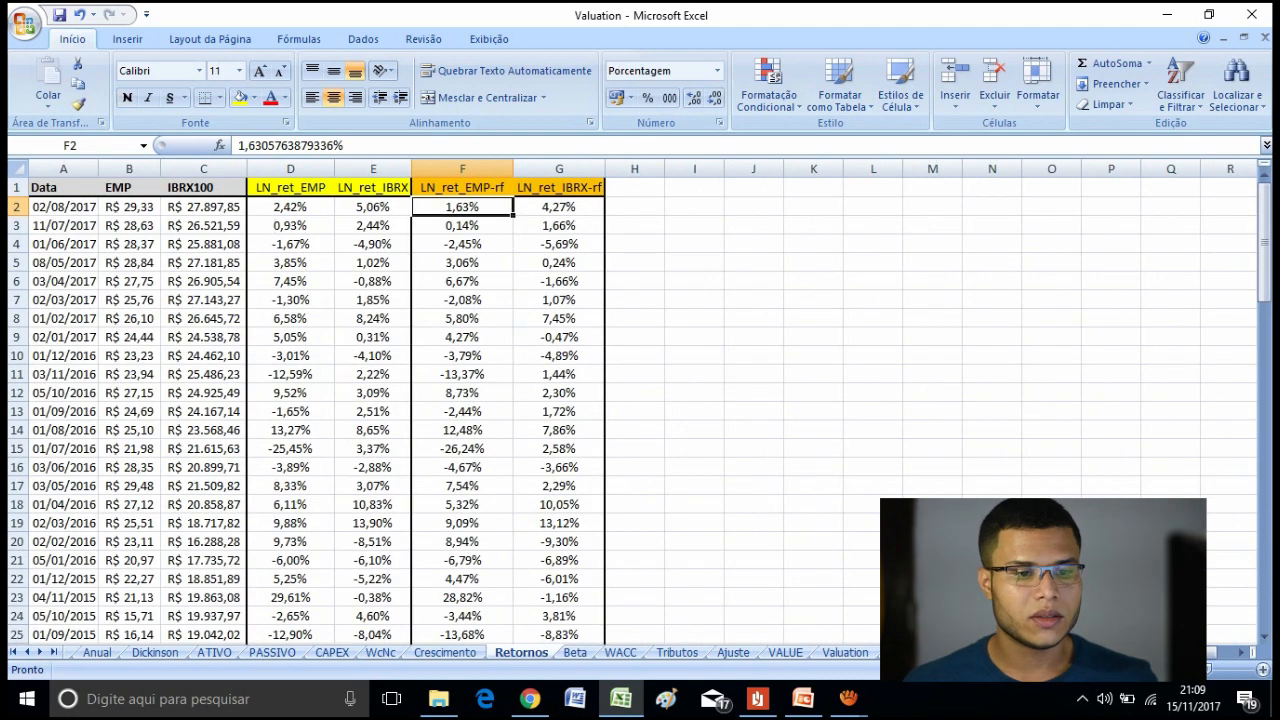
{"action": "left_click", "coordinate": [129, 169]}
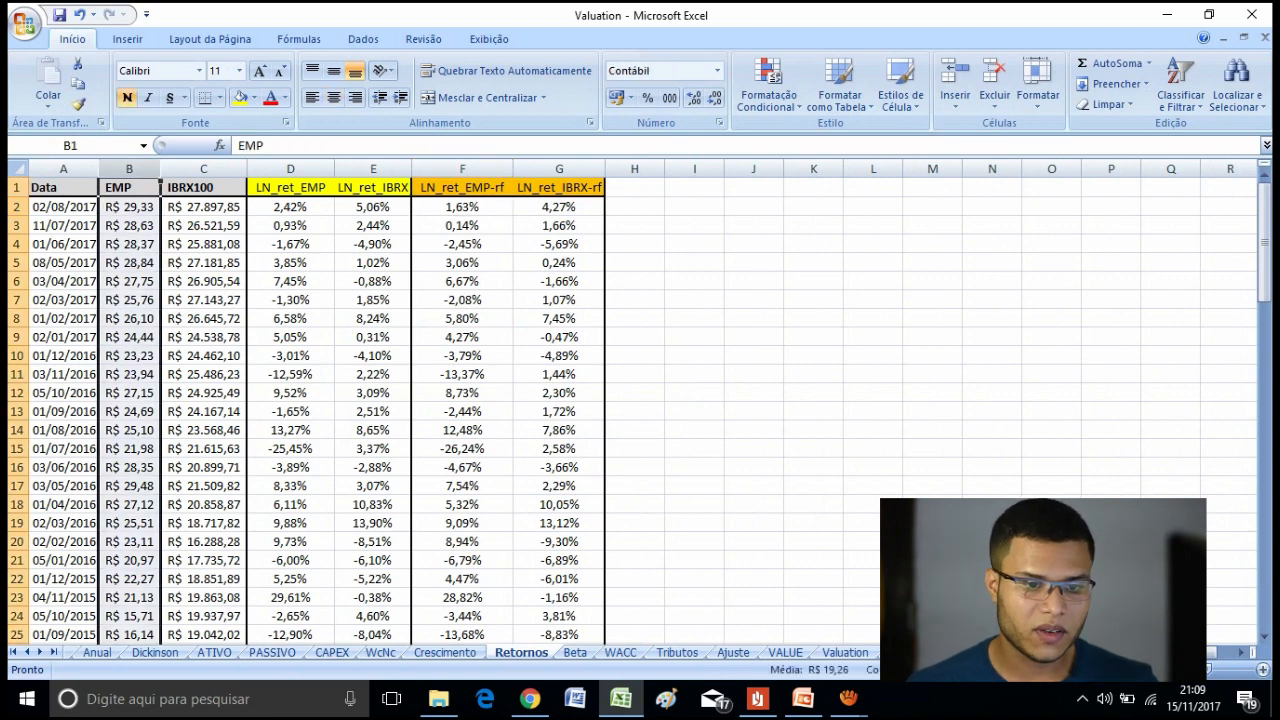
{"action": "left_click", "coordinate": [129, 169]}
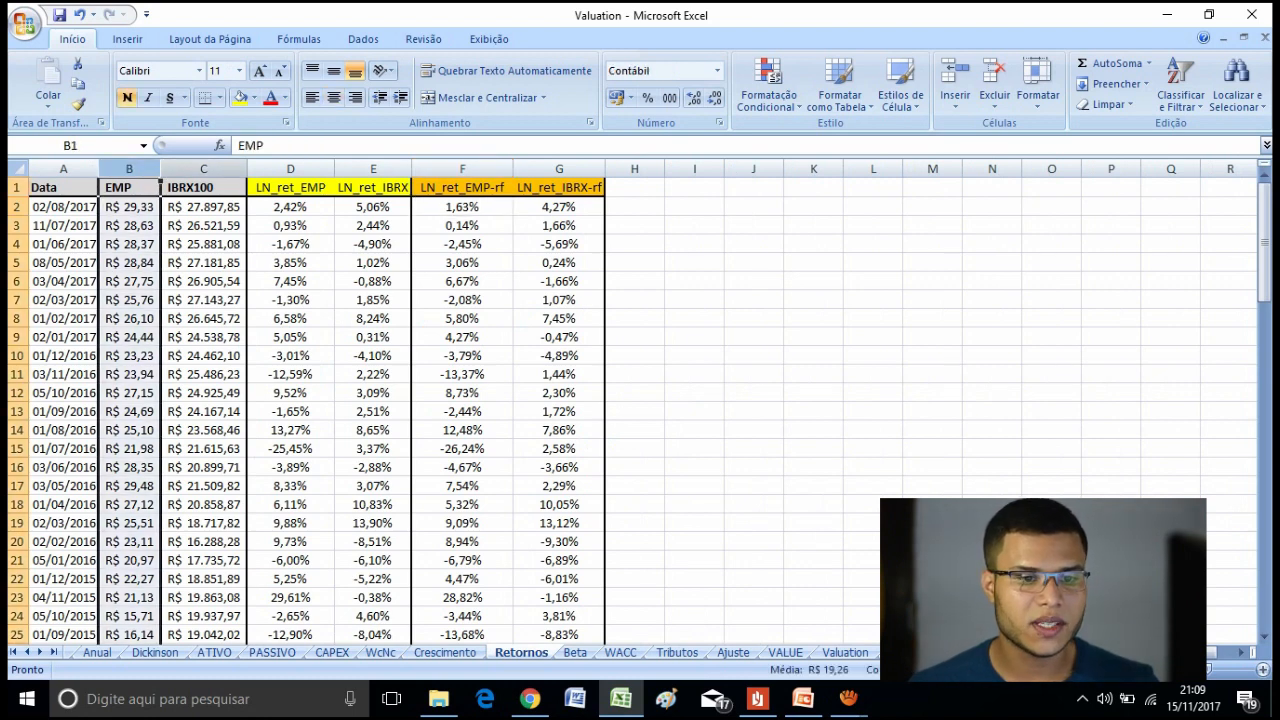
{"action": "left_click", "coordinate": [204, 169]}
{"action": "left_click_drag", "start_coordinate": [290, 170], "coordinate": [630, 172]}
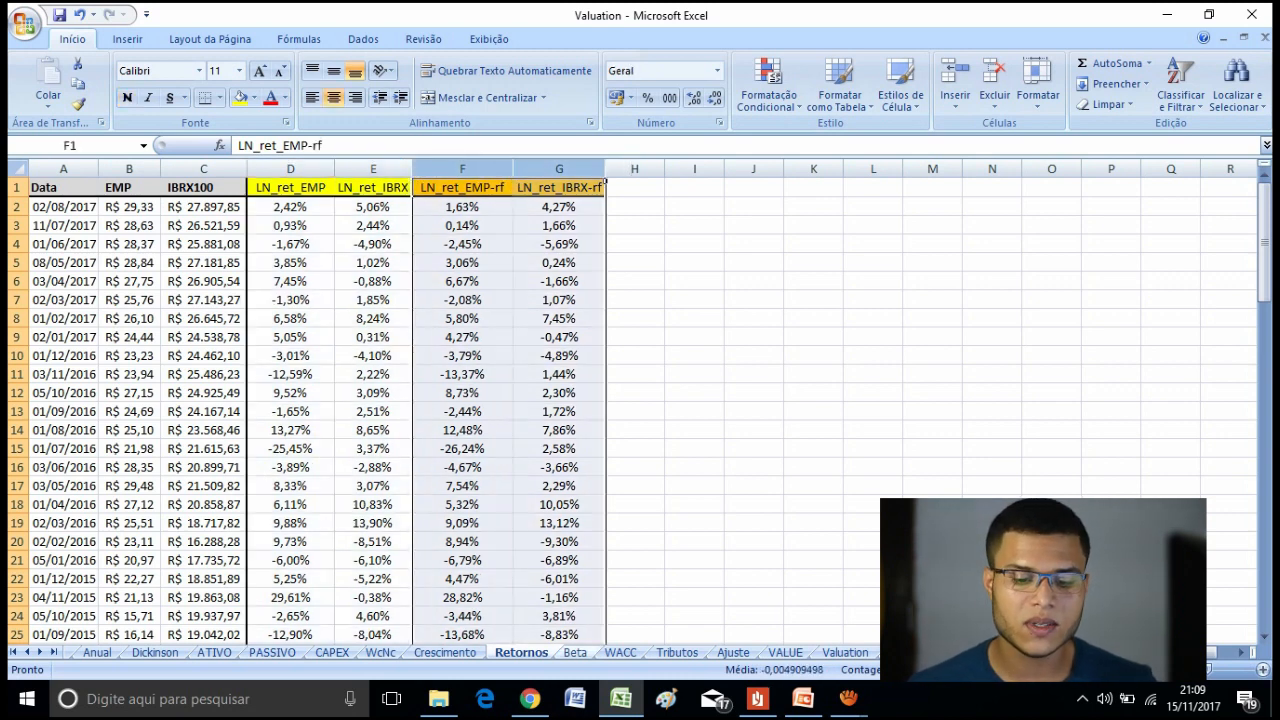
Check the Variável X 1 coefficient, the Beta Analistas value and the Média formula on the Beta sheet.
{"action": "left_click", "coordinate": [575, 652]}
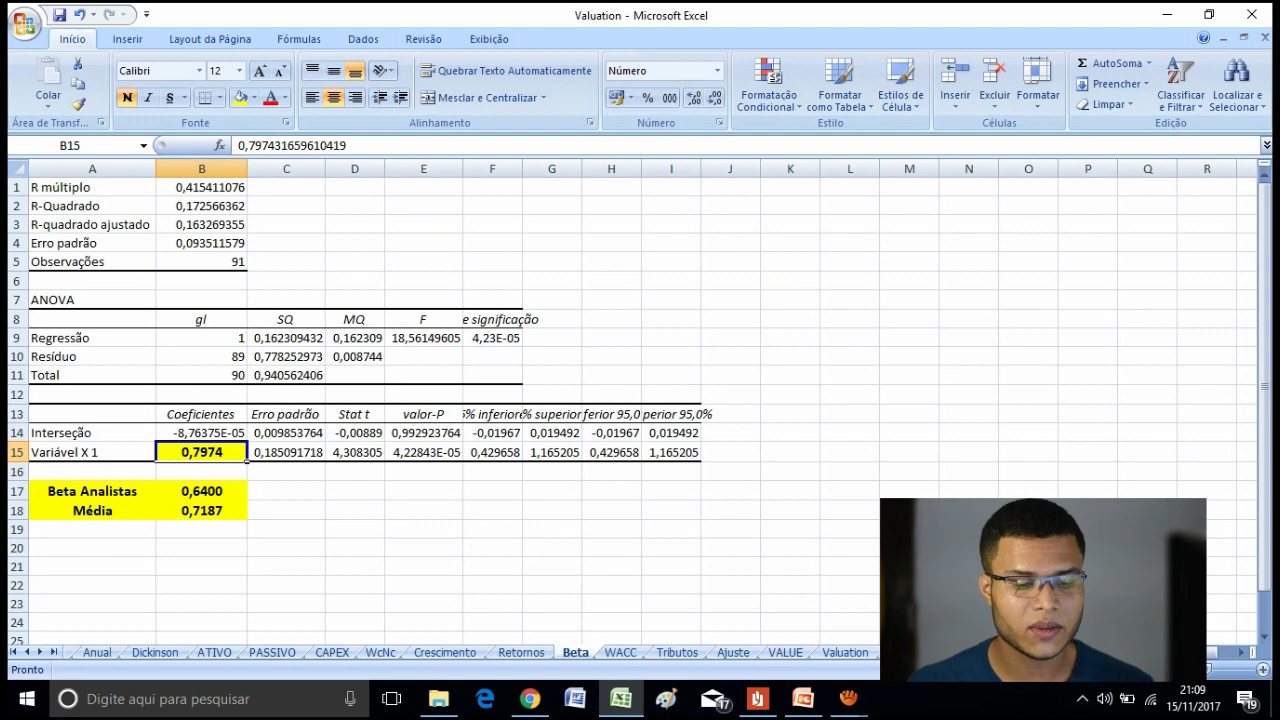
{"action": "left_click", "coordinate": [201, 491]}
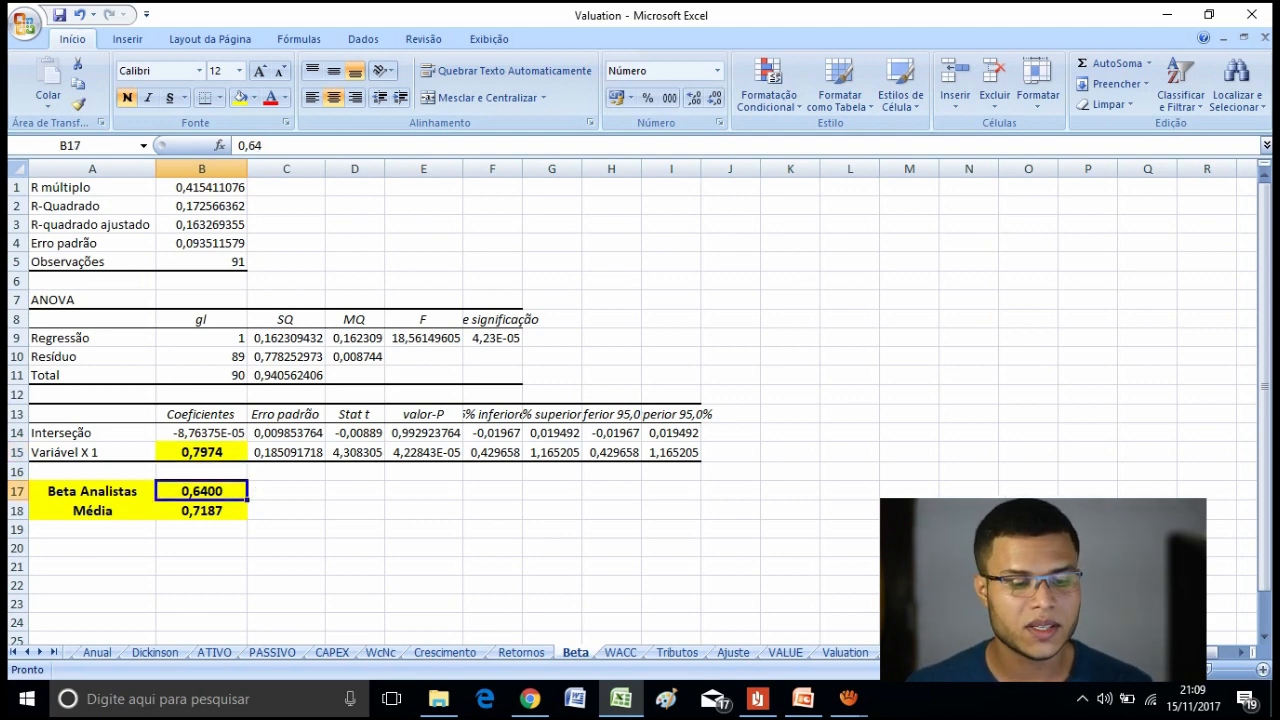
{"action": "left_click", "coordinate": [201, 511]}
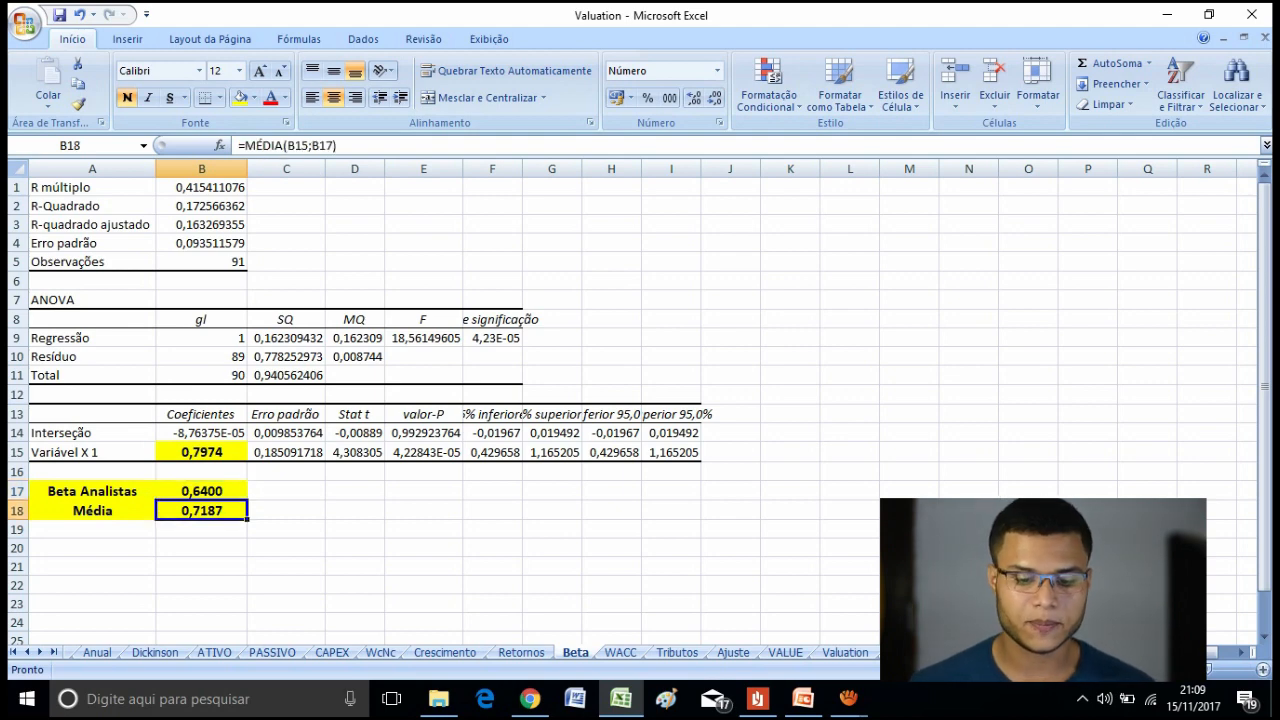
Examine the Rm market return formula and the Ke CAPM formula on the WACC sheet.
{"action": "key", "text": "ctrl+Page_Down"}
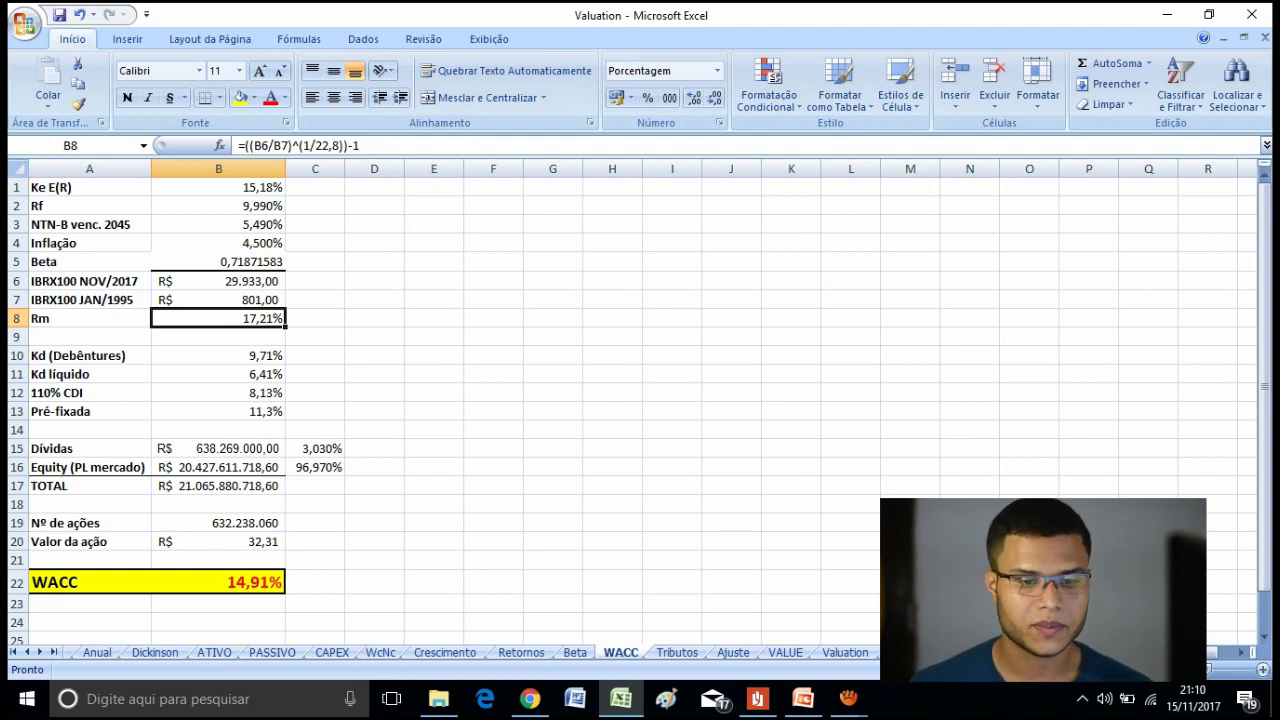
{"action": "key", "text": "F2"}
{"action": "key", "text": "Return"}
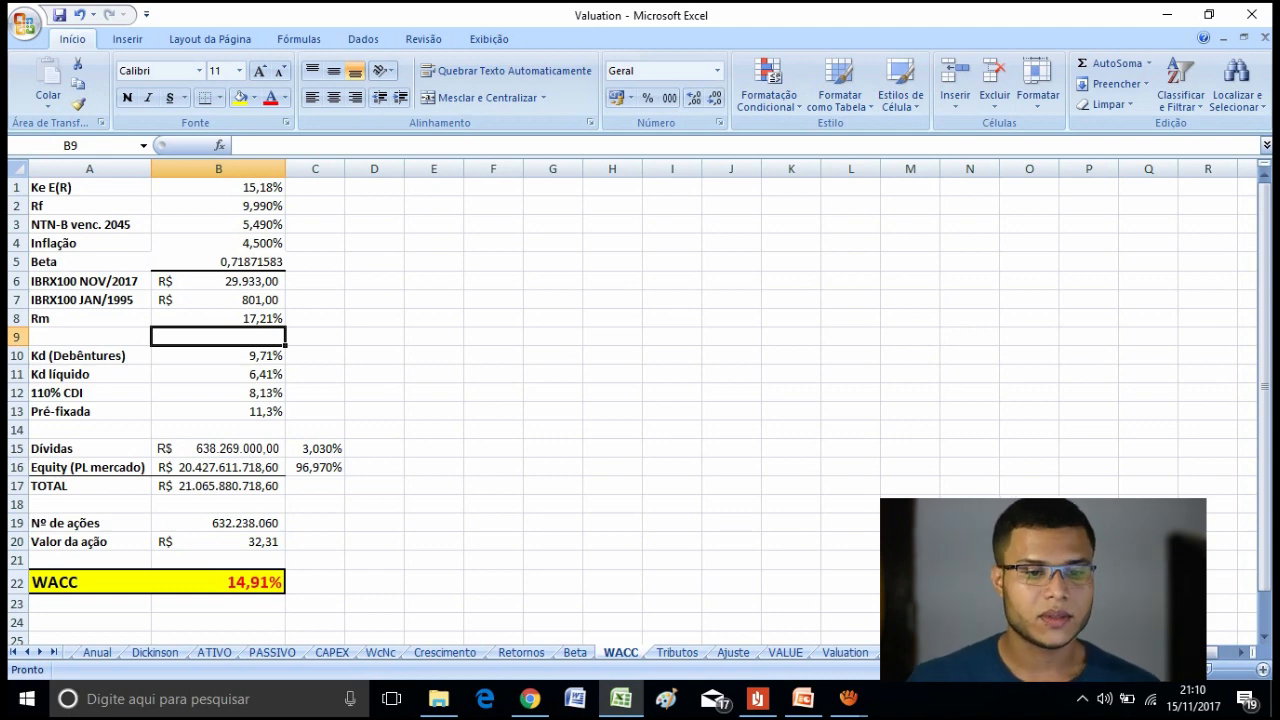
{"action": "double_click", "coordinate": [252, 188]}
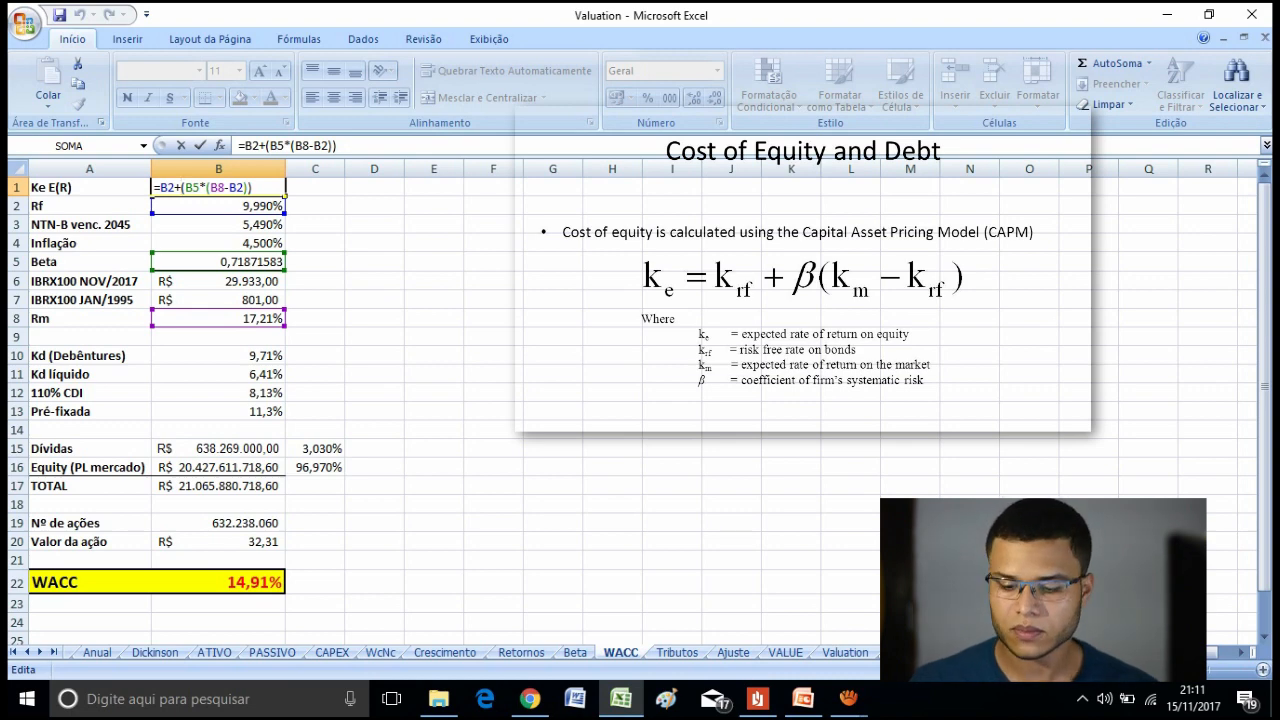
{"action": "key", "text": "Return"}
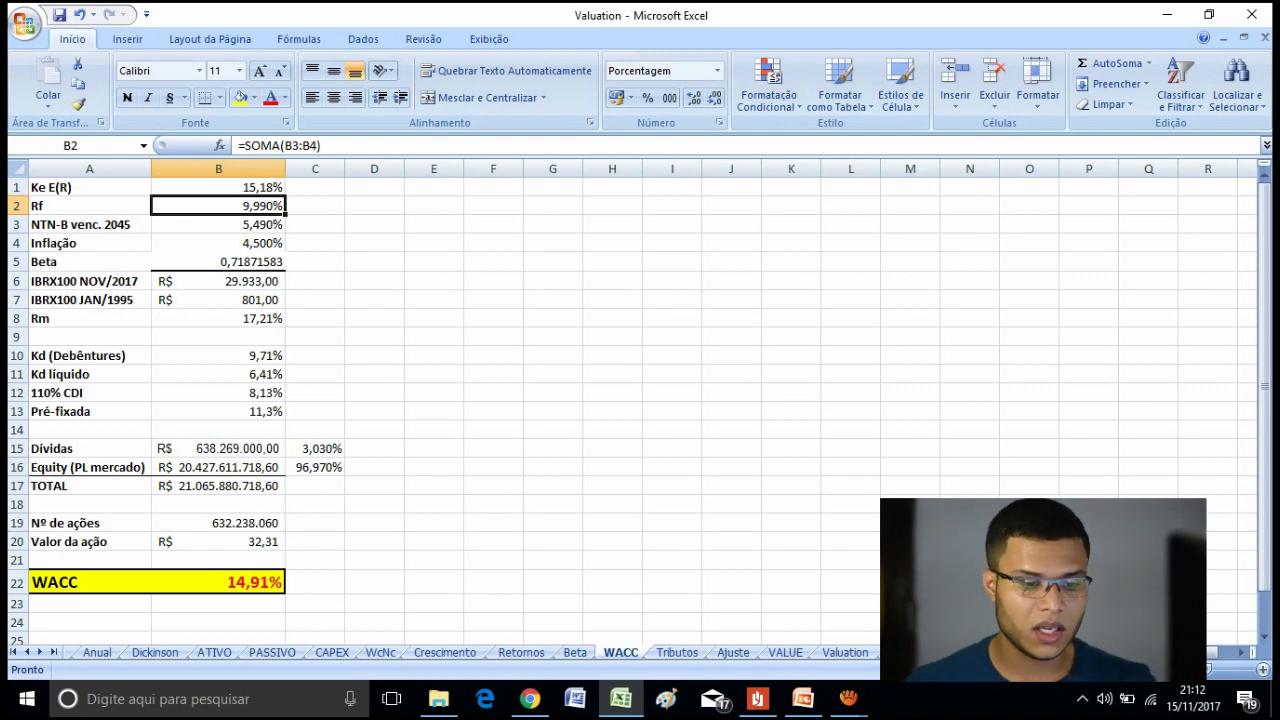
Examine the 110% CDI label and its formula, highlighting the CDI rate, and check the Pré-fixada rate.
{"action": "double_click", "coordinate": [80, 393]}
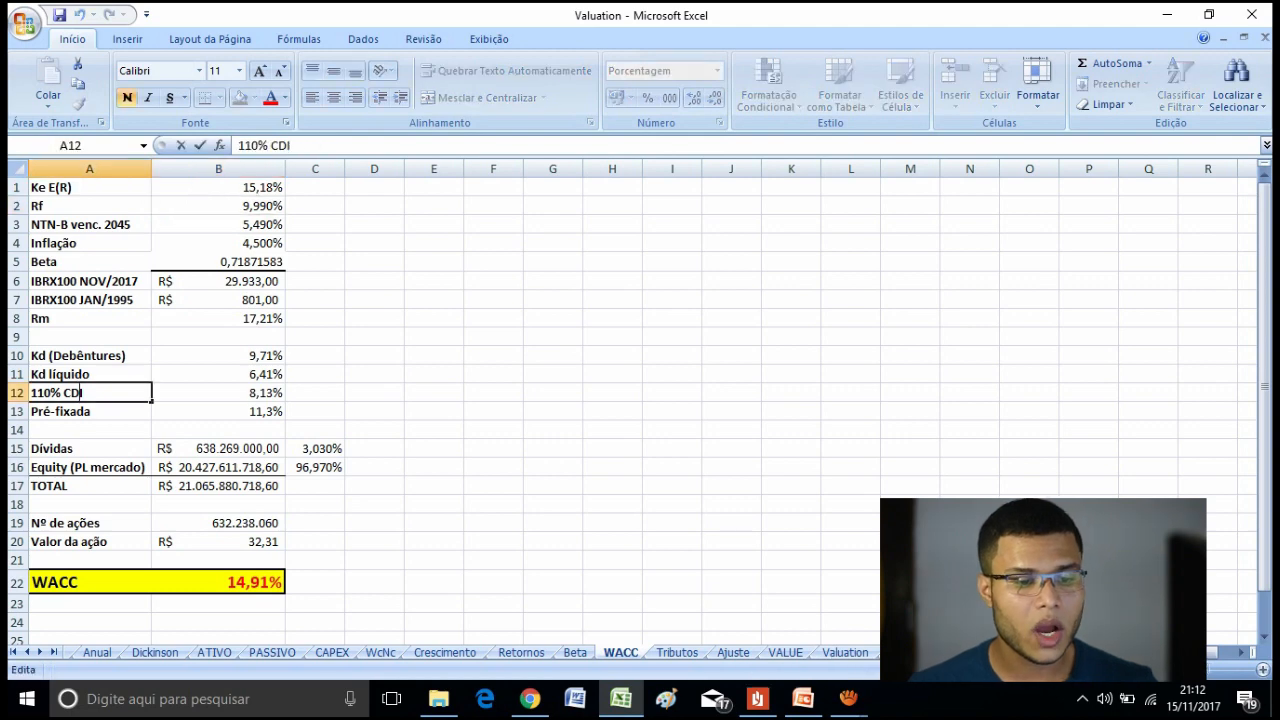
{"action": "key", "text": "Return"}
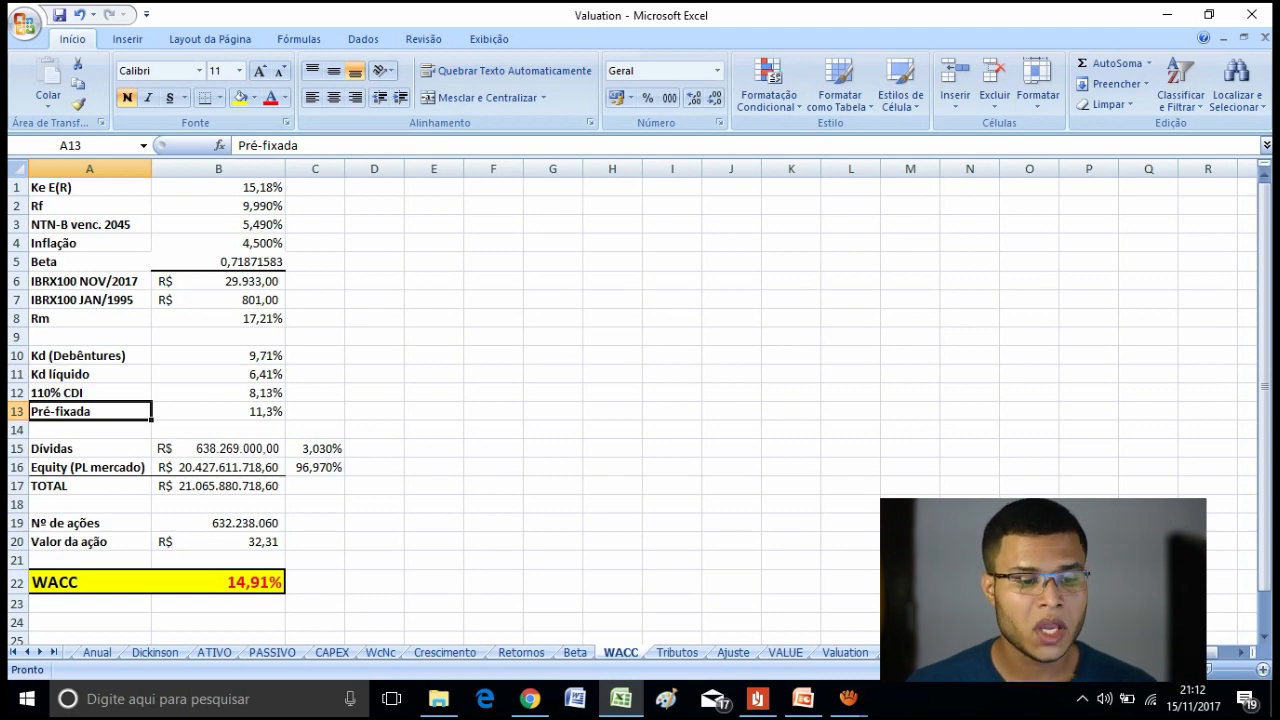
{"action": "double_click", "coordinate": [236, 393]}
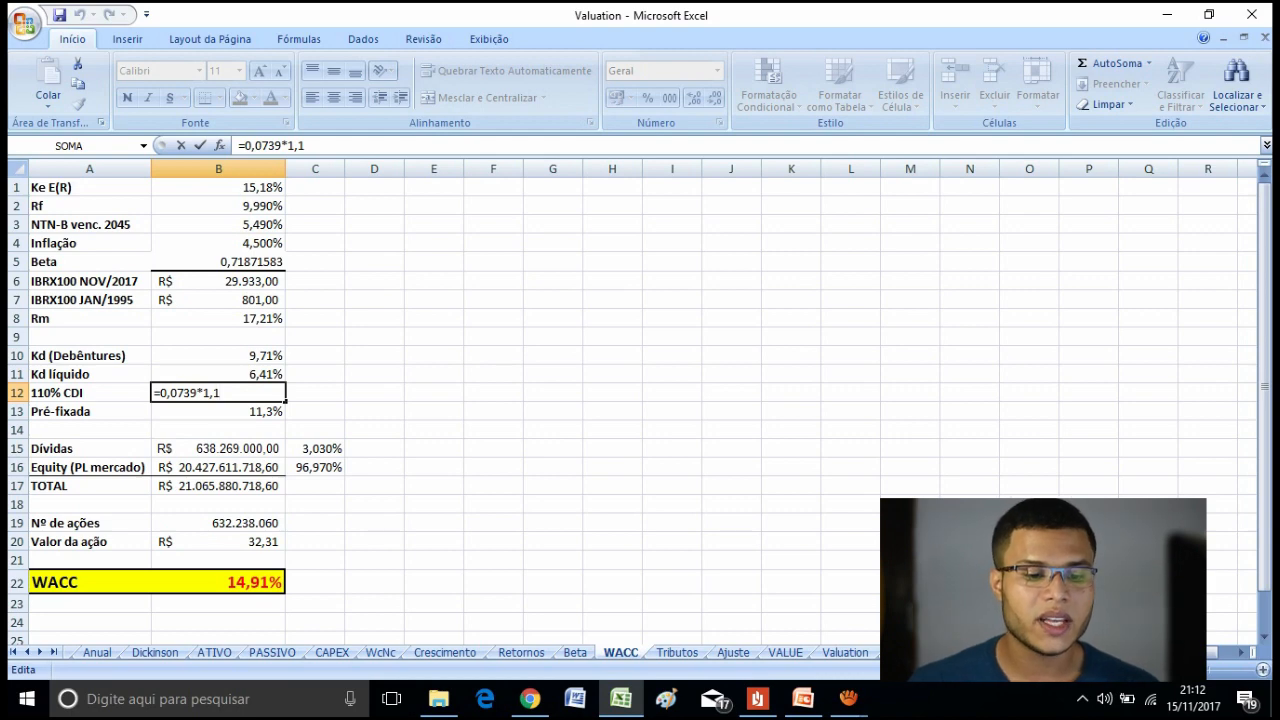
{"action": "left_click_drag", "start_coordinate": [197, 393], "coordinate": [177, 393]}
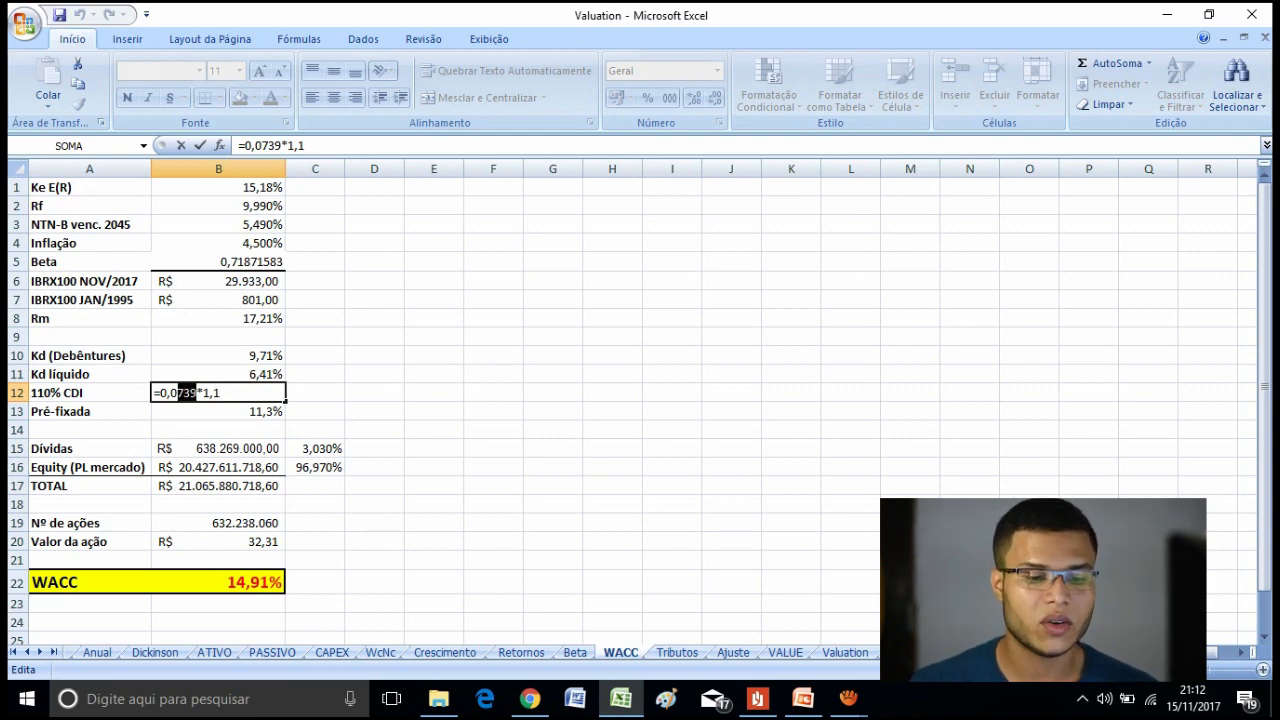
{"action": "left_click", "coordinate": [222, 393]}
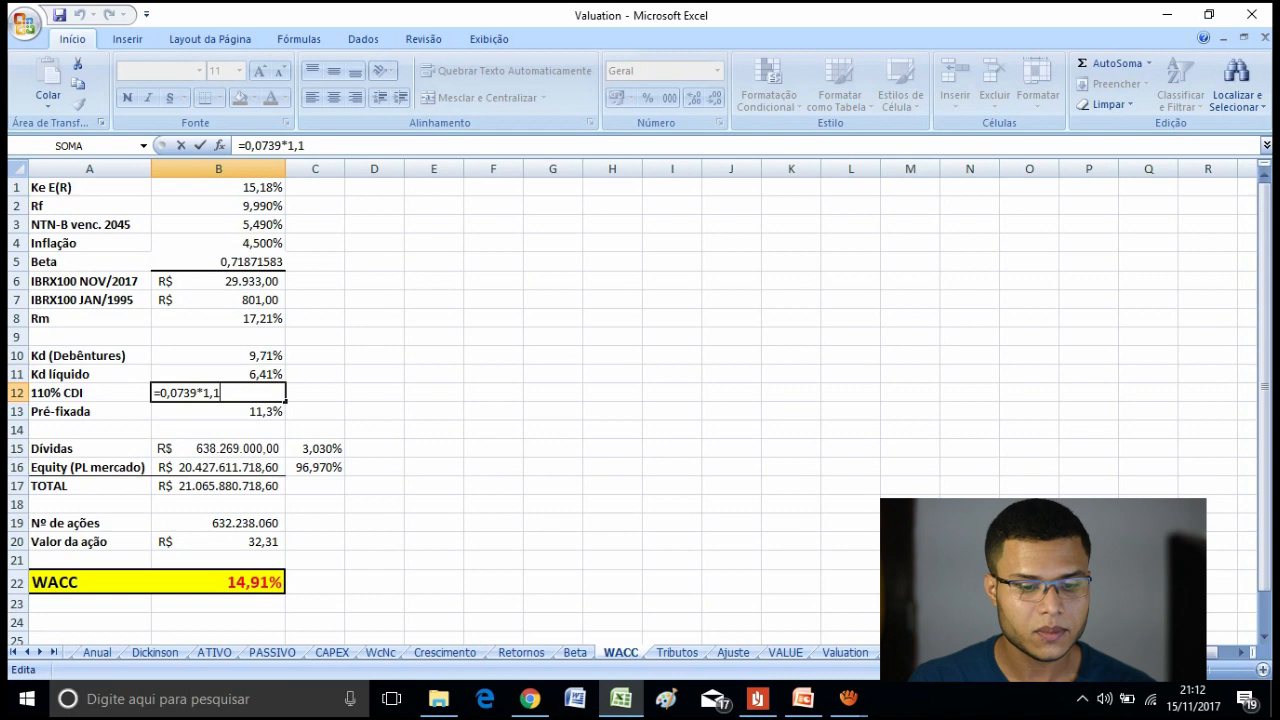
{"action": "key", "text": "Return"}
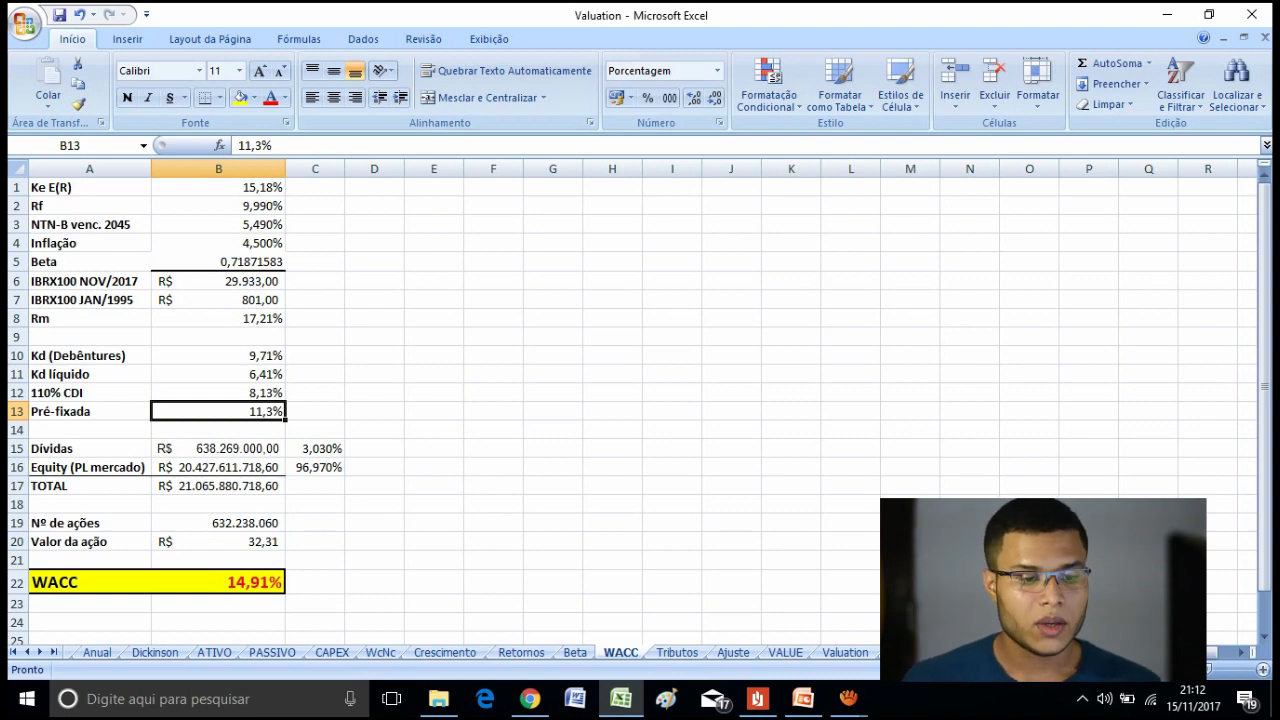
Examine the Kd (Debêntures) average formula and the after-tax Kd líquido formula.
{"action": "double_click", "coordinate": [218, 356]}
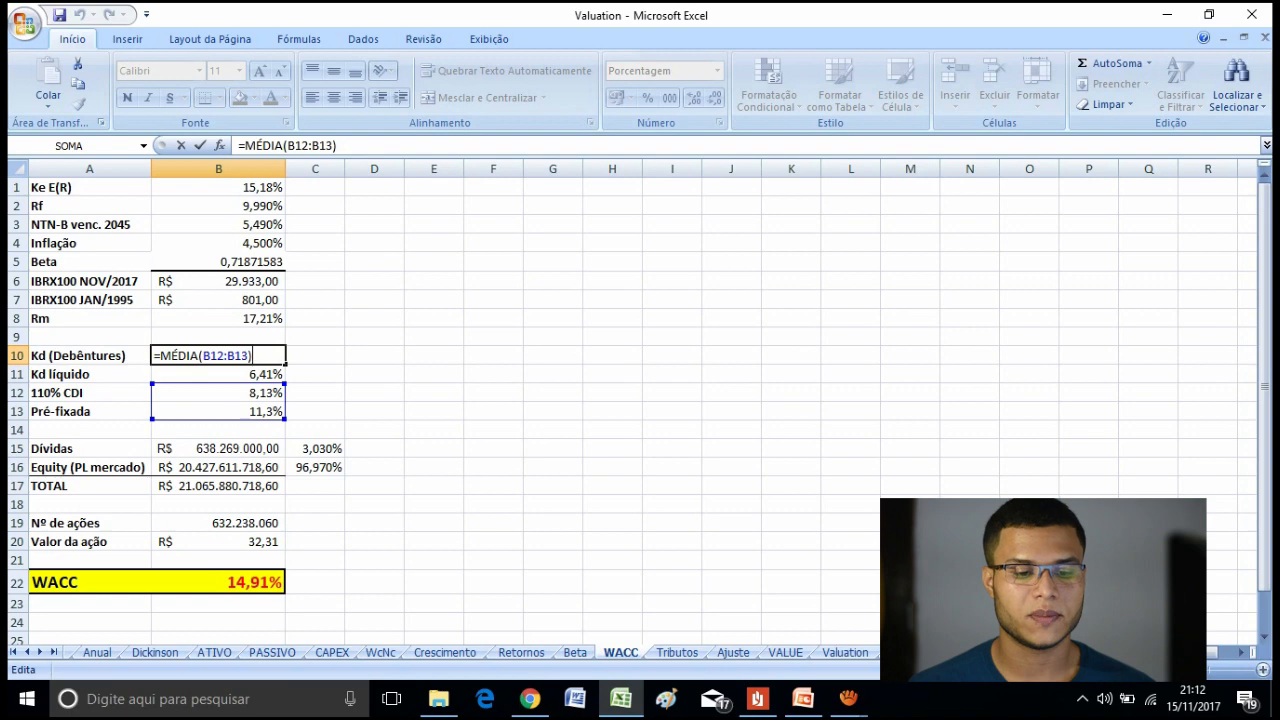
{"action": "key", "text": "Return"}
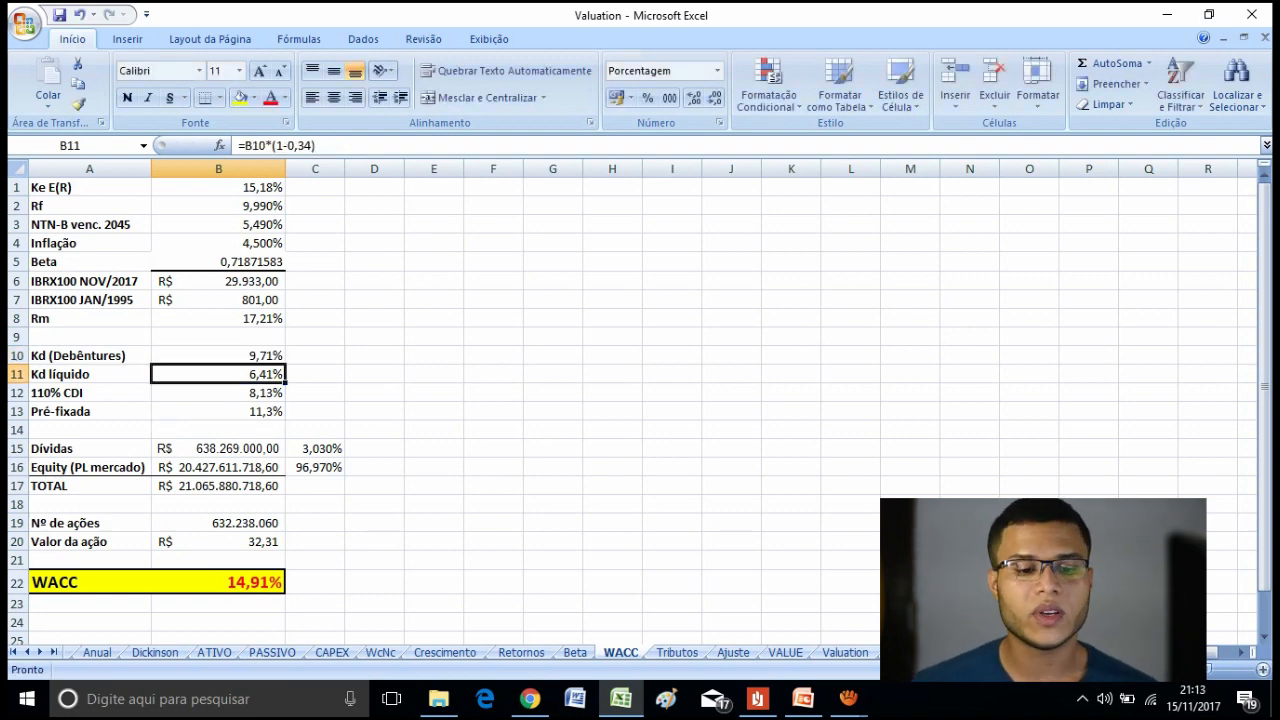
{"action": "double_click", "coordinate": [210, 375]}
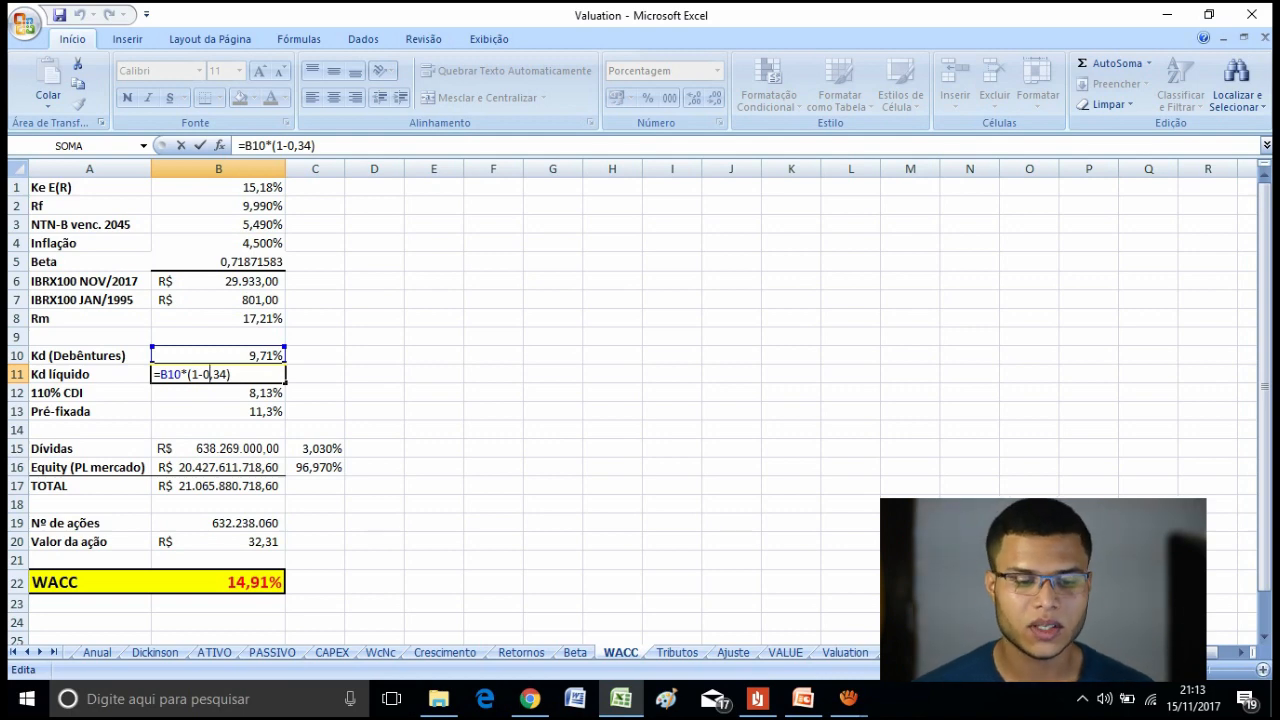
{"action": "key", "text": "Return"}
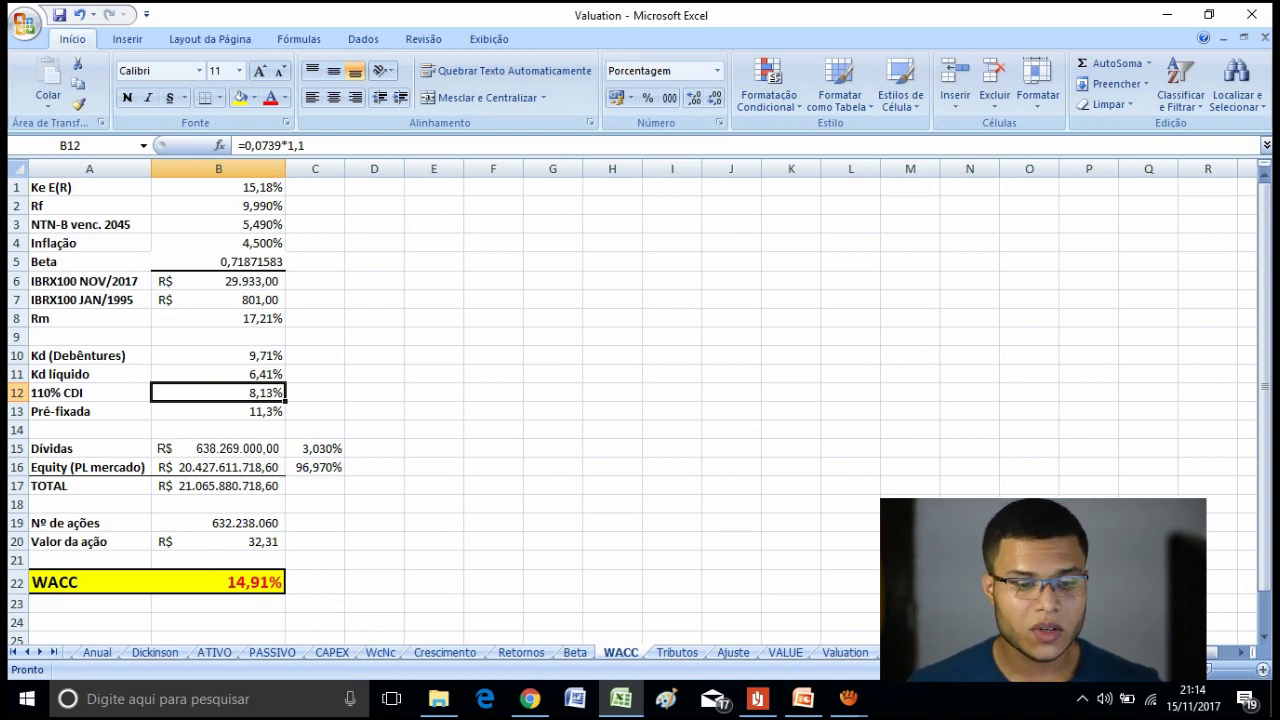
Check the Dívidas value on the WACC sheet and consult the income statement on the Anual sheet.
{"action": "left_click", "coordinate": [218, 449]}
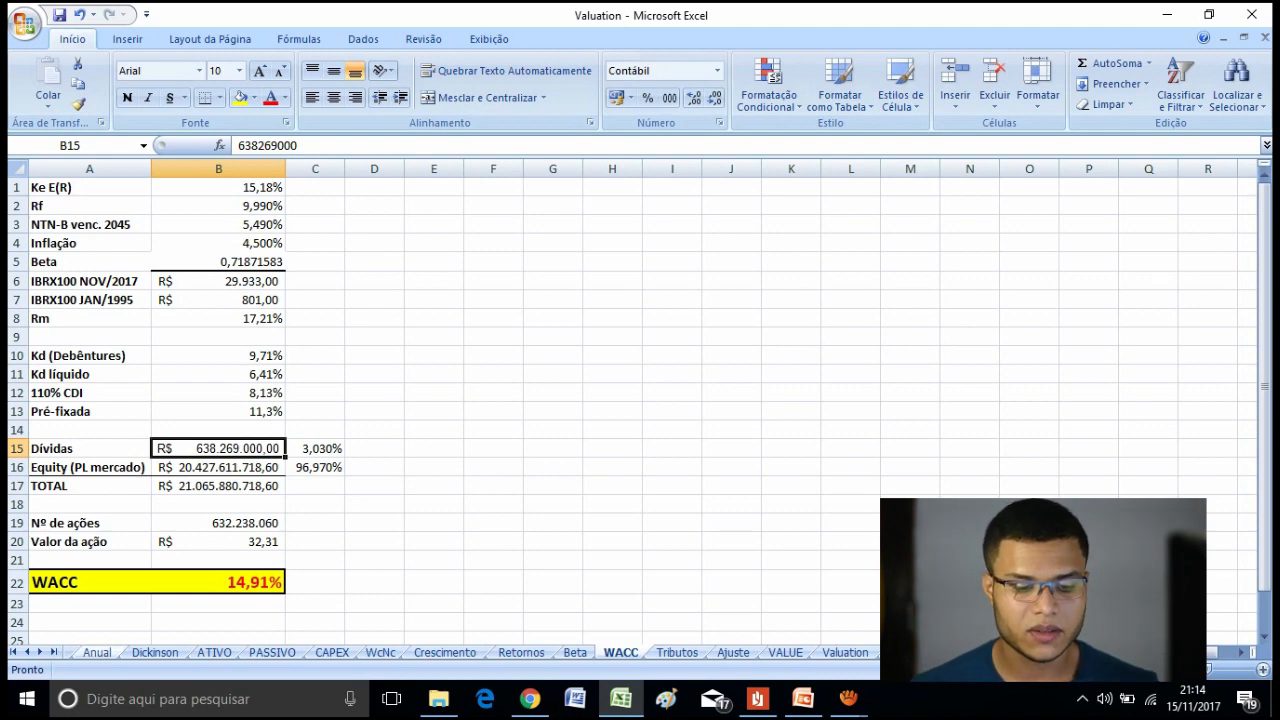
{"action": "left_click", "coordinate": [97, 653]}
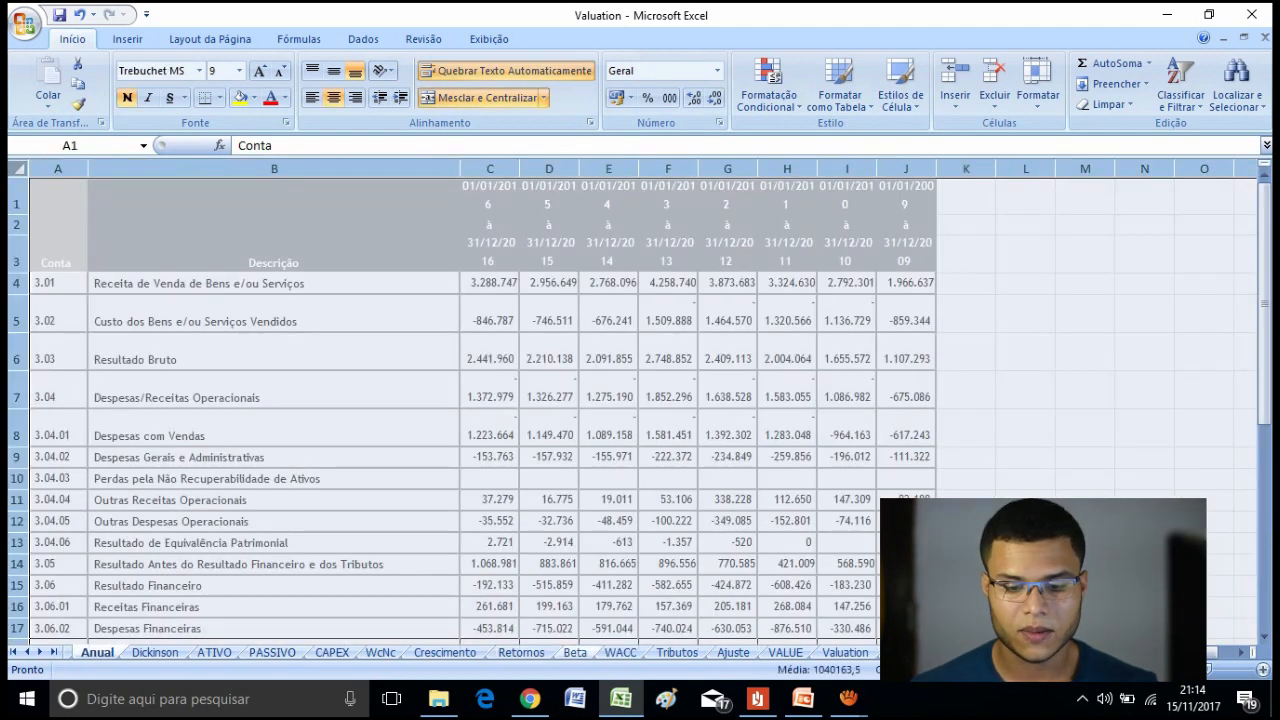
{"action": "left_click", "coordinate": [620, 652]}
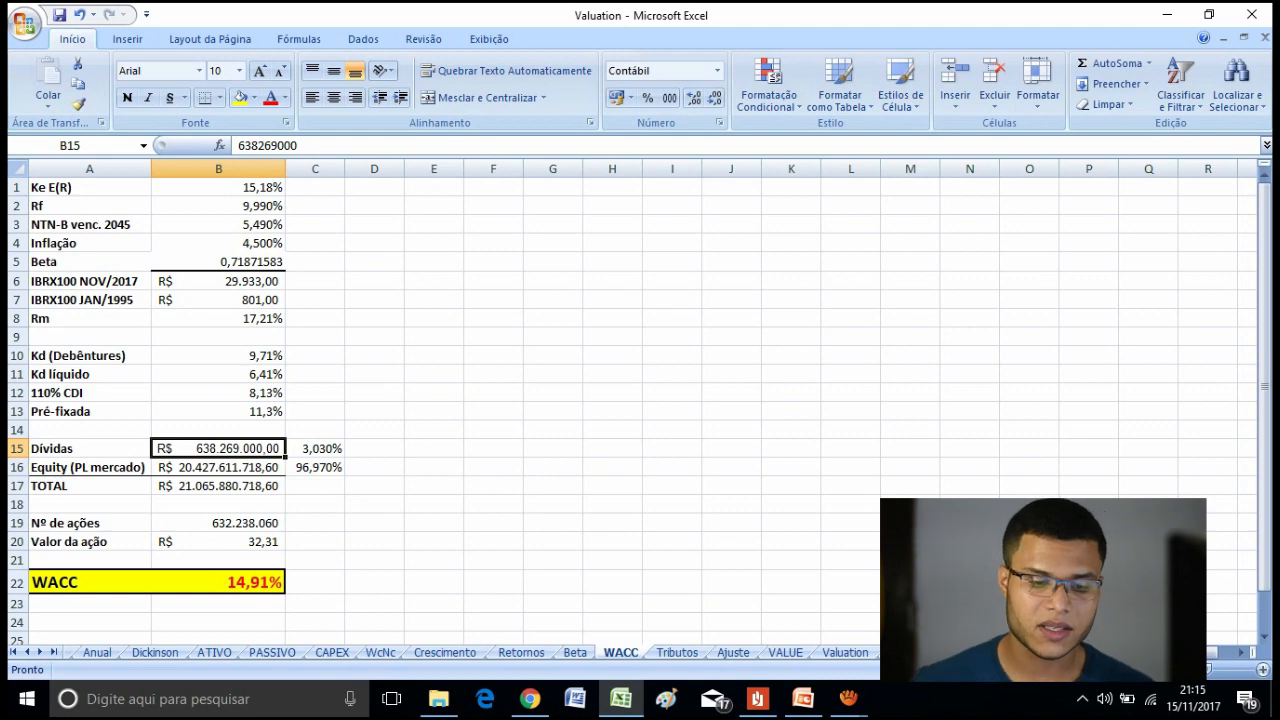
Examine the Equity (PL mercado) formula and the formulas for the debt and equity weights on the WACC sheet.
{"action": "left_click", "coordinate": [218, 467]}
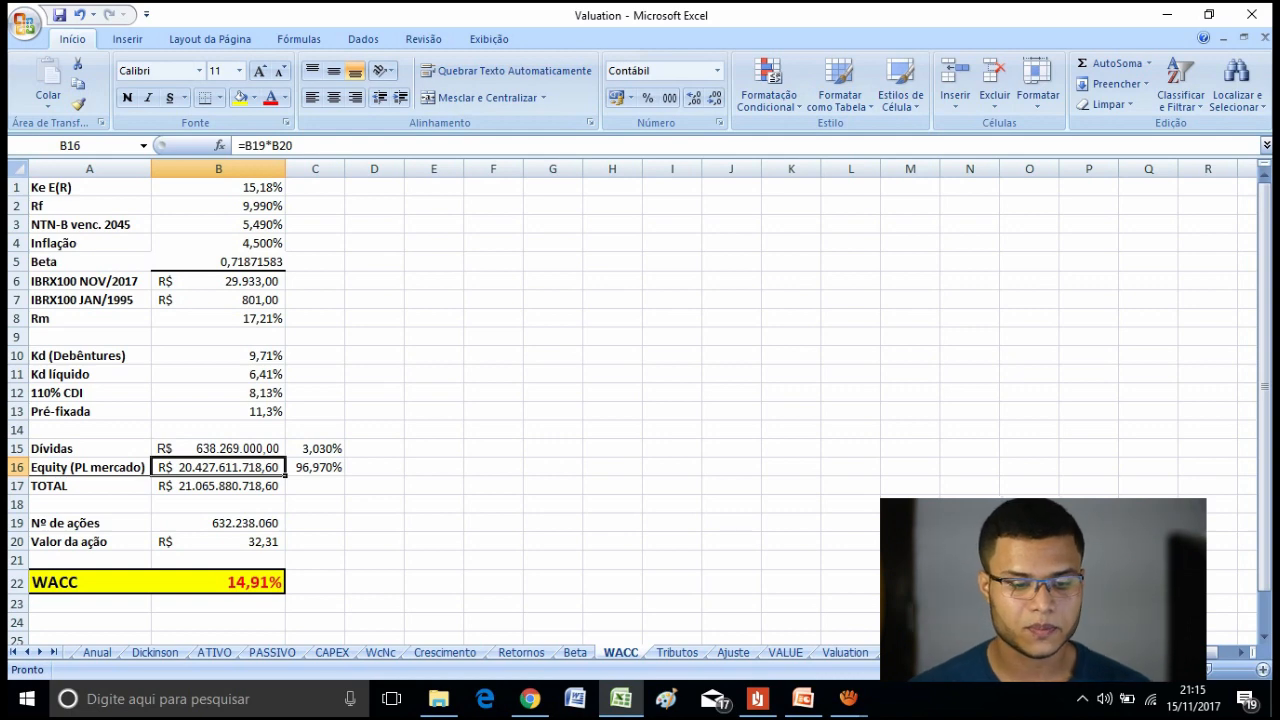
{"action": "left_click", "coordinate": [315, 467]}
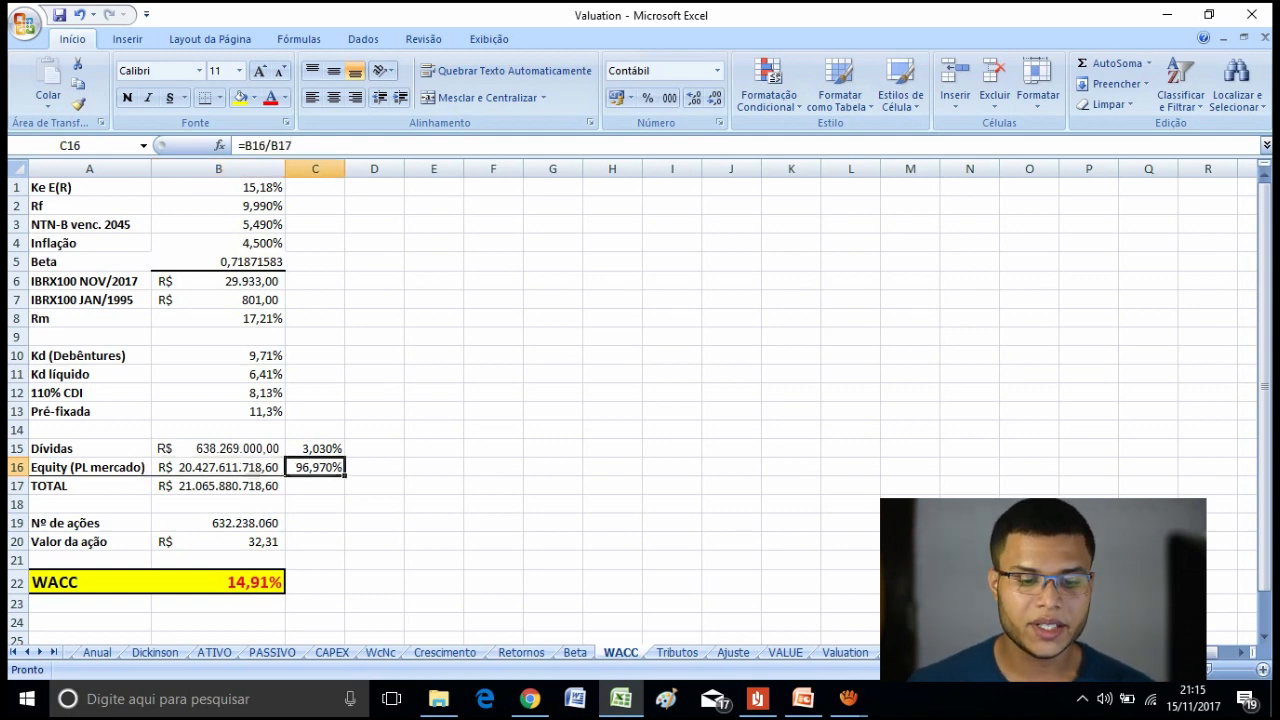
{"action": "left_click", "coordinate": [315, 449]}
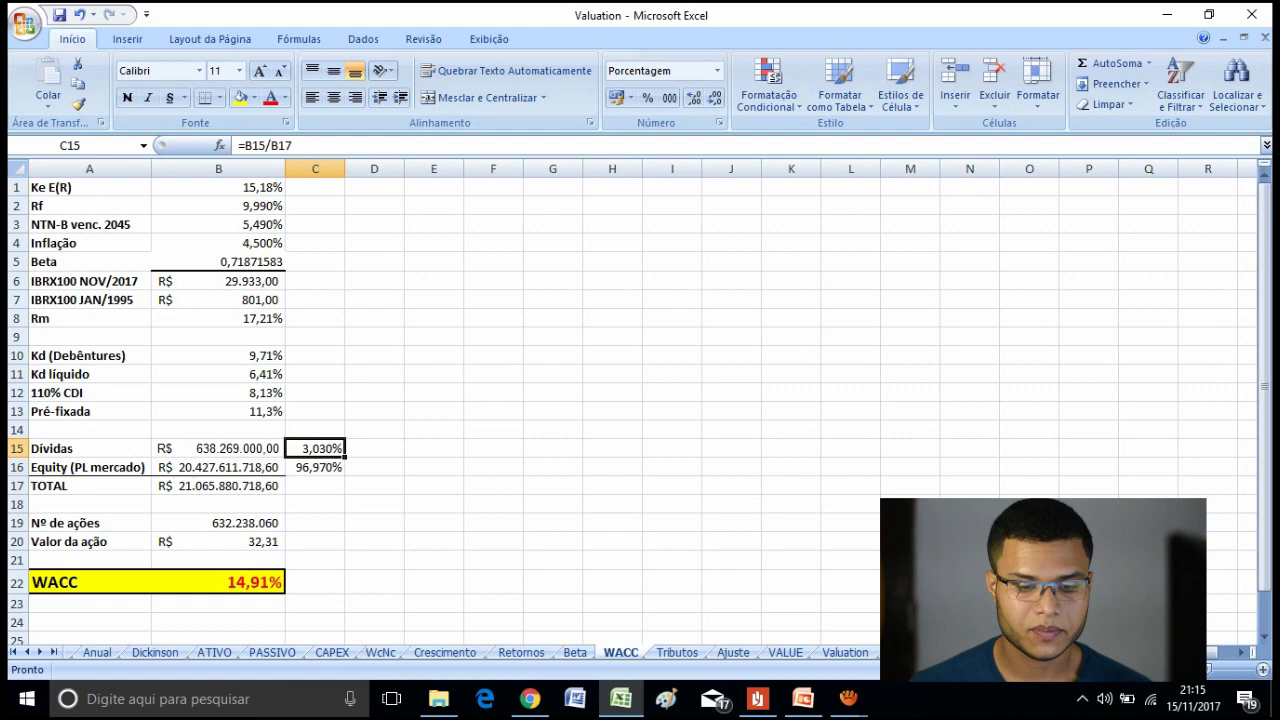
{"action": "key", "text": "Down"}
{"action": "key", "text": "F2"}
{"action": "key", "text": "Return"}
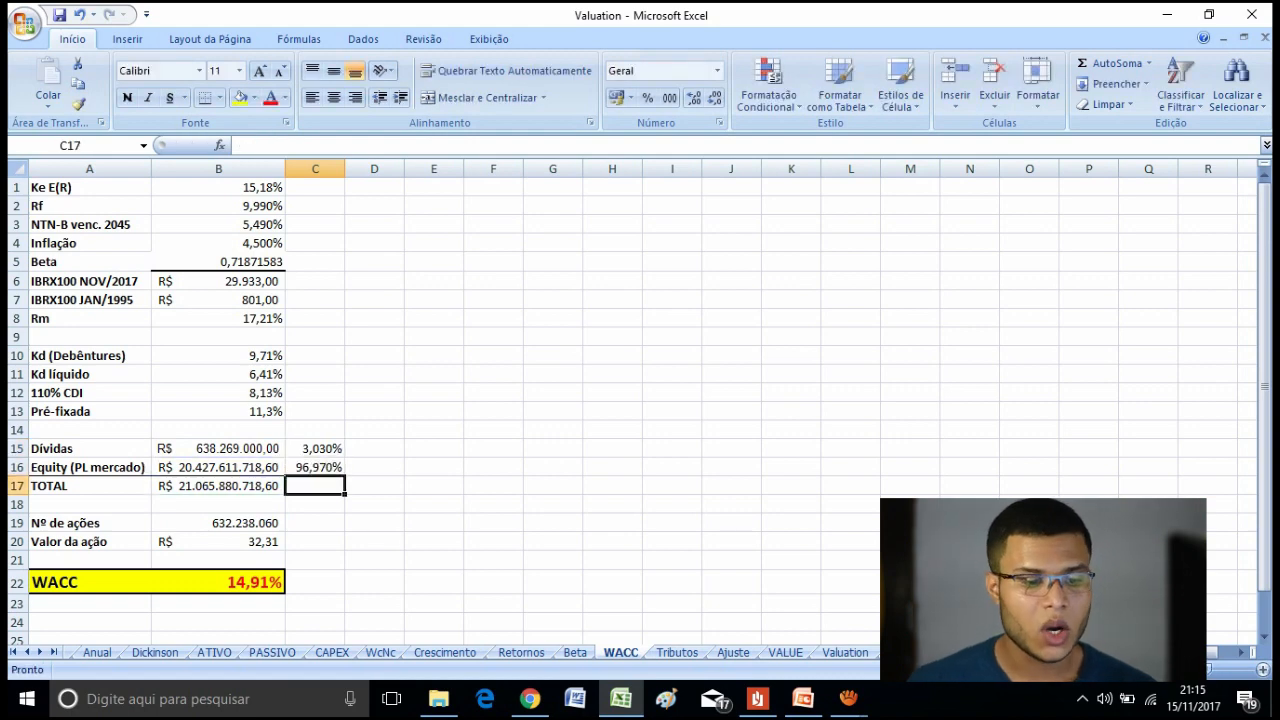
{"action": "key", "text": "Up"}
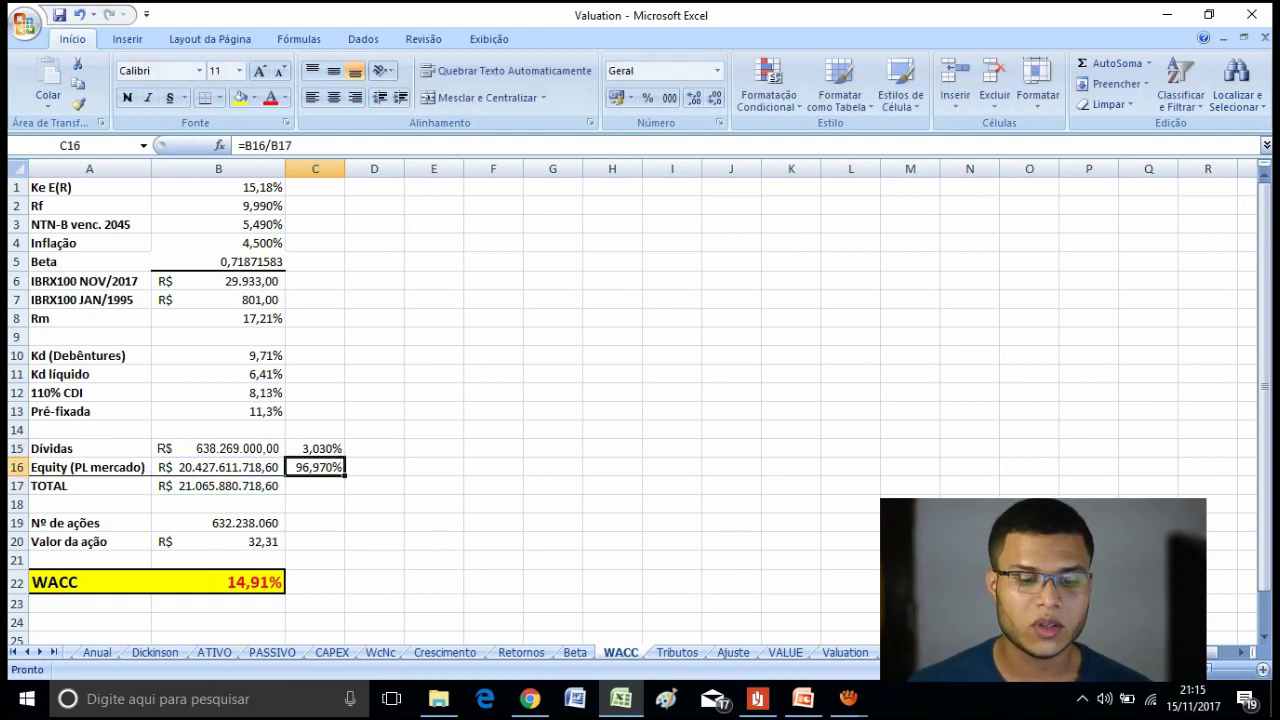
{"action": "key", "text": "Up"}
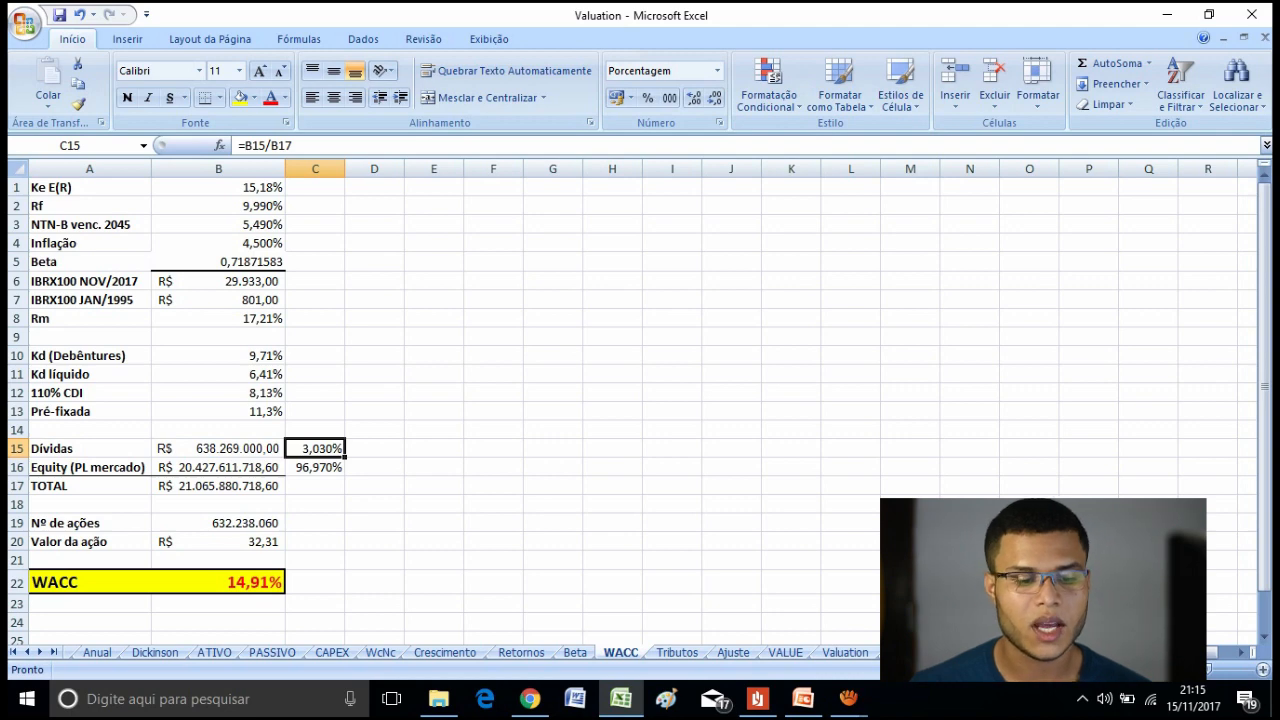
Examine the terms of the WACC formula in B22, closing the cell without changing it.
{"action": "double_click", "coordinate": [264, 582]}
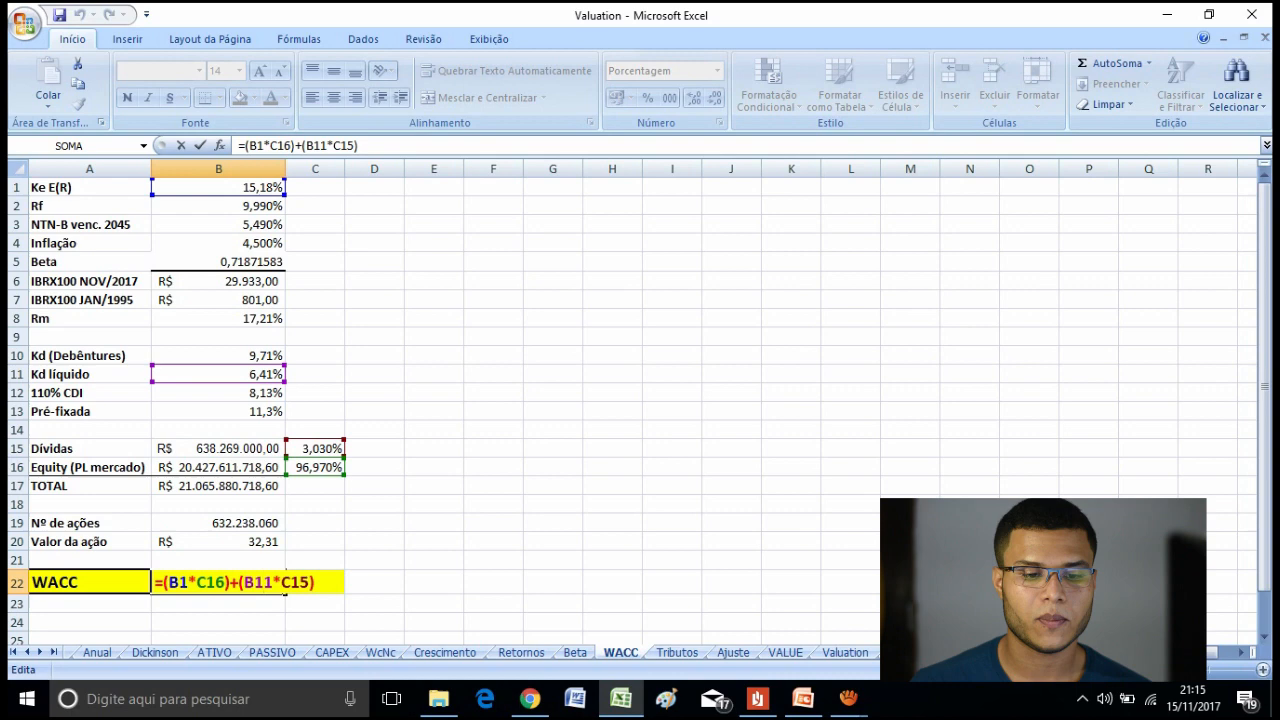
{"action": "left_click", "coordinate": [189, 582]}
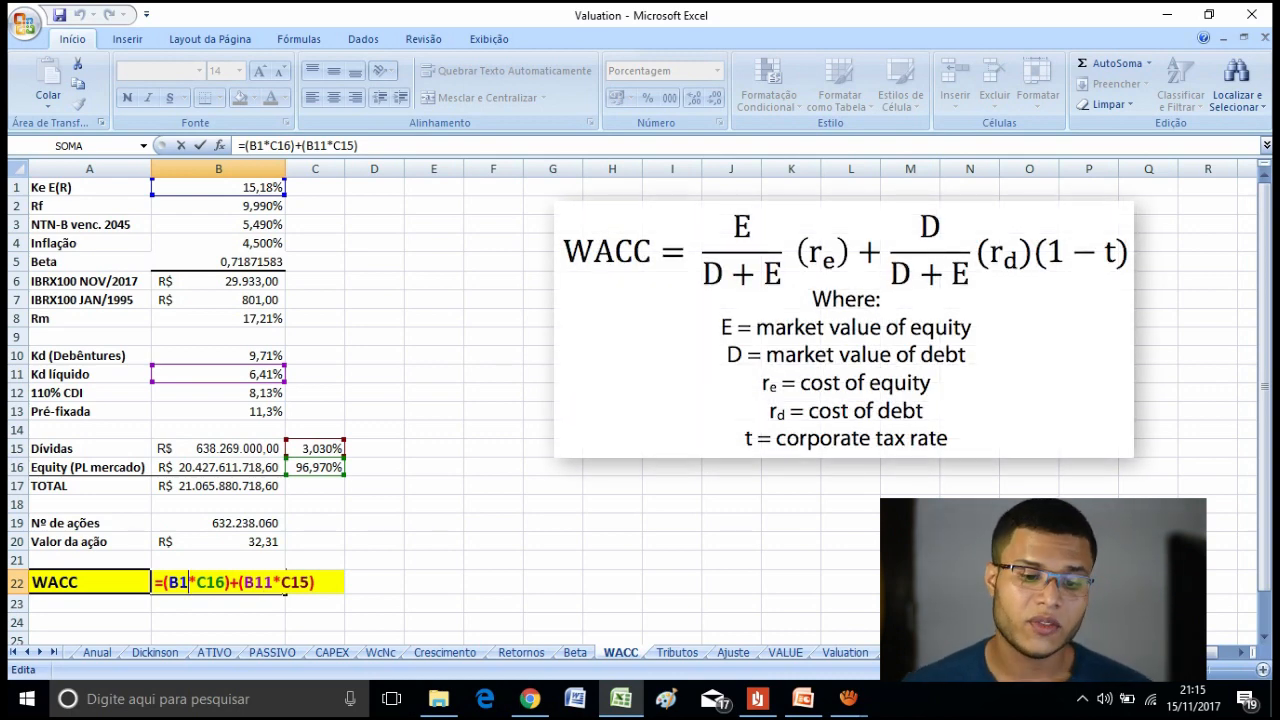
{"action": "left_click", "coordinate": [215, 582]}
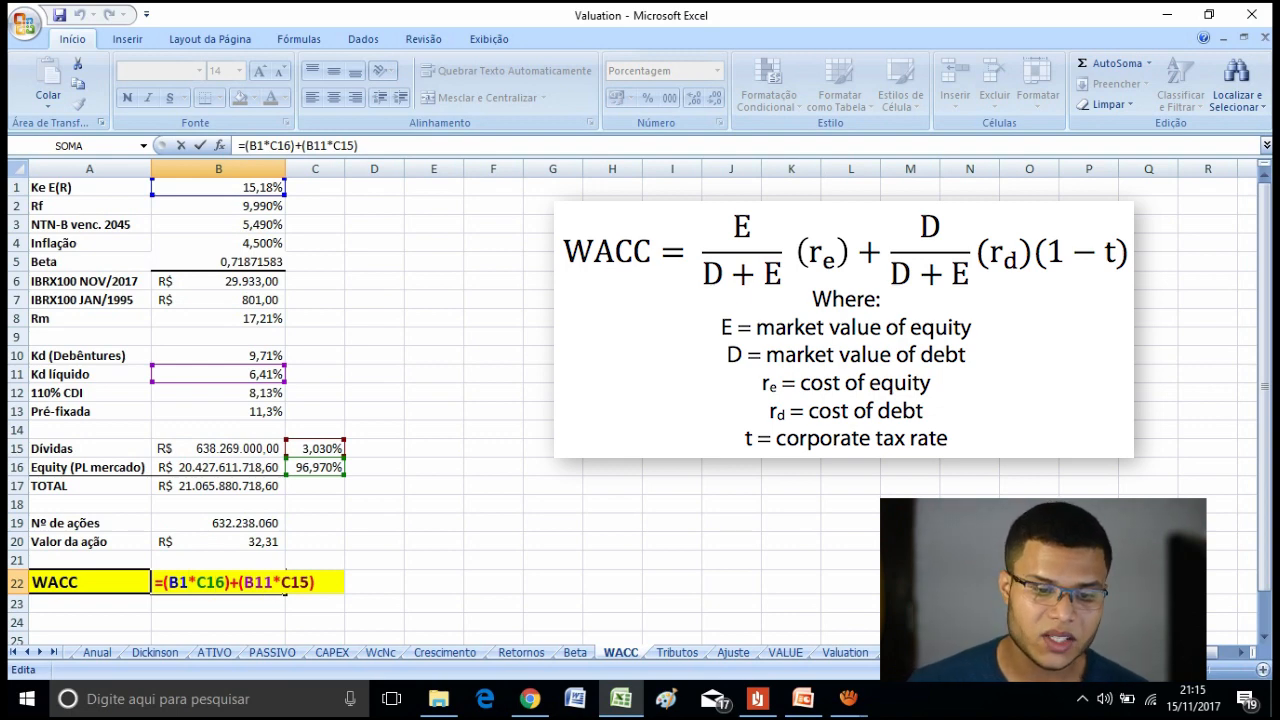
{"action": "left_click", "coordinate": [300, 582]}
{"action": "key", "text": "Return"}
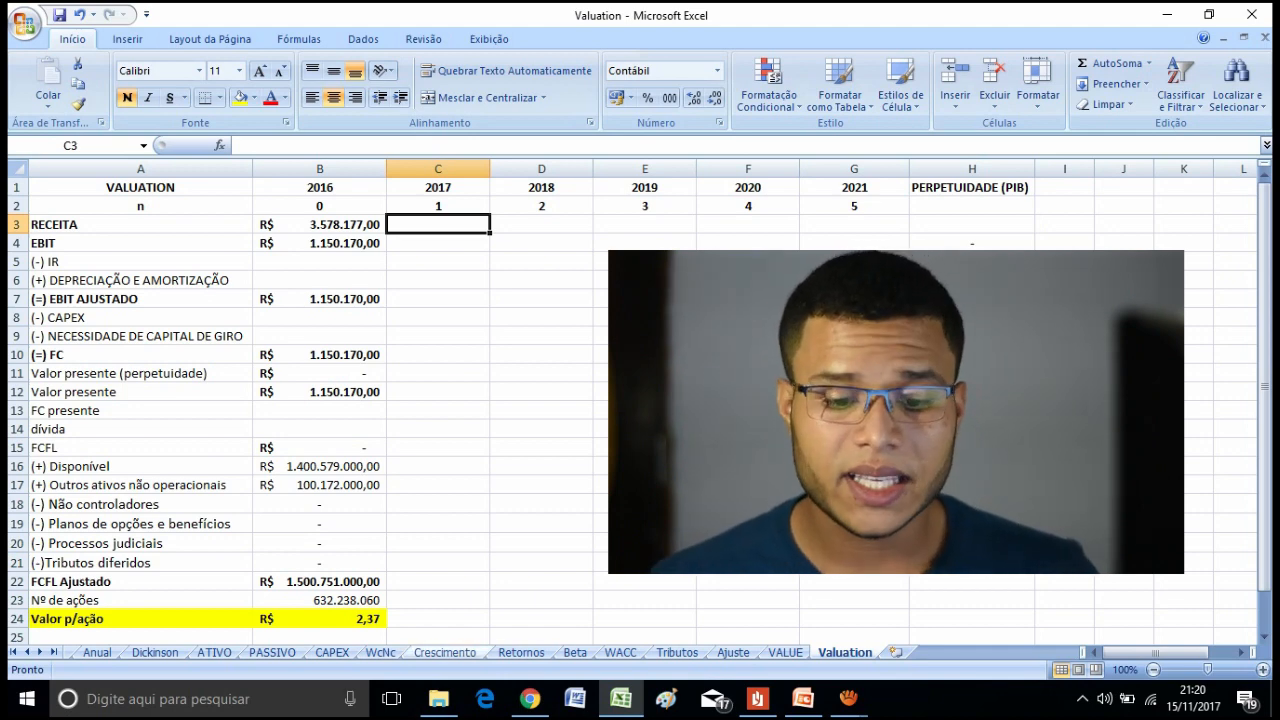
Review the growth rate on the Crescimento sheet and the 2016 RECEITA formula on the Valuation sheet.
{"action": "left_click", "coordinate": [445, 652]}
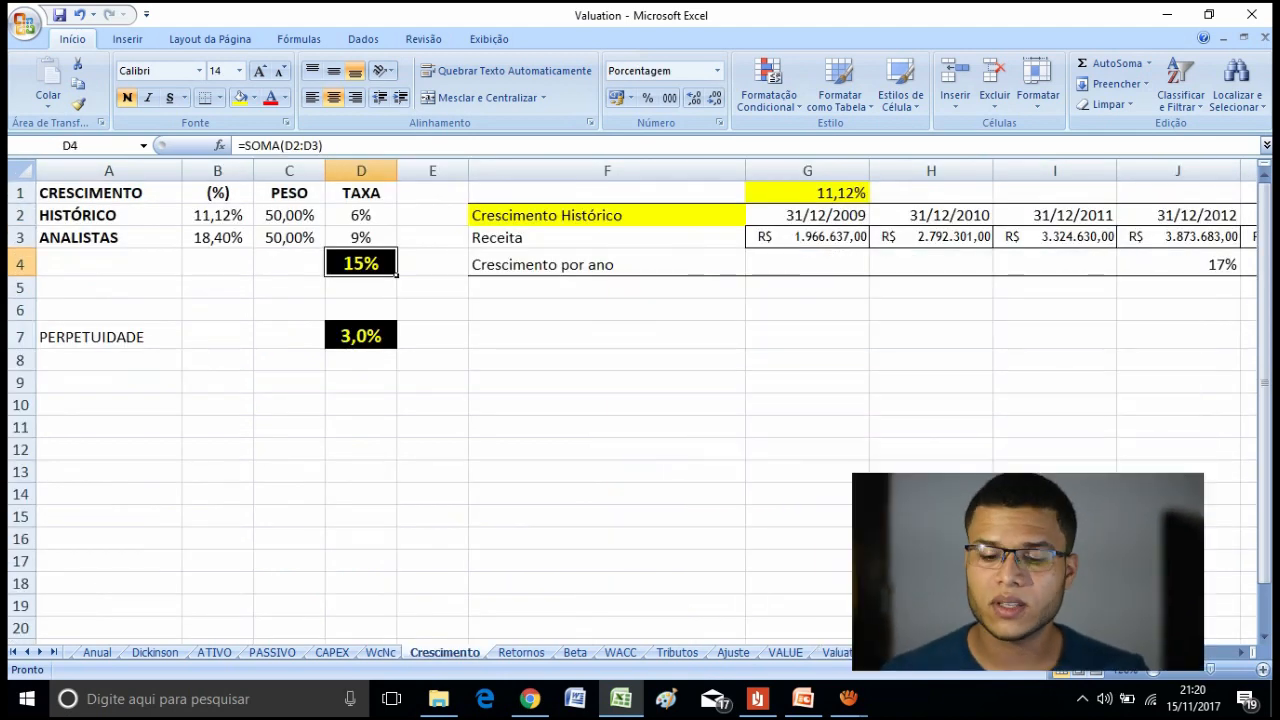
{"action": "left_click", "coordinate": [845, 652]}
{"action": "left_click", "coordinate": [645, 448]}
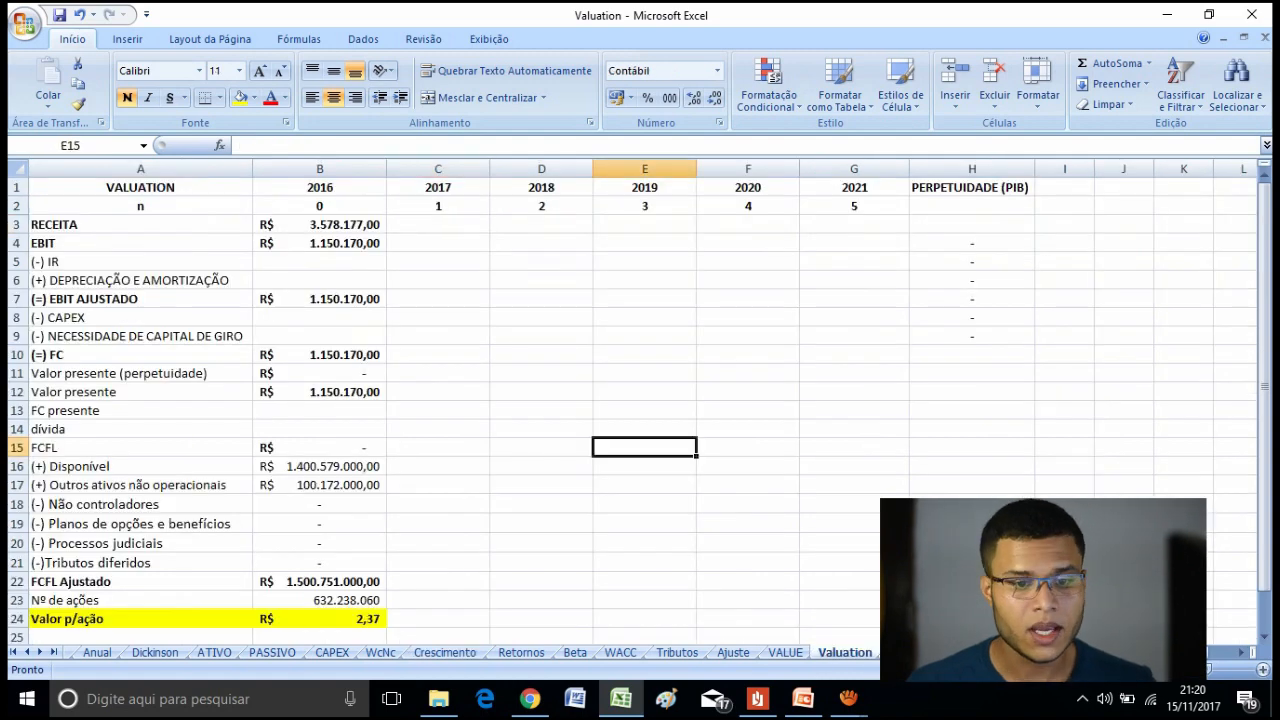
{"action": "left_click", "coordinate": [320, 225]}
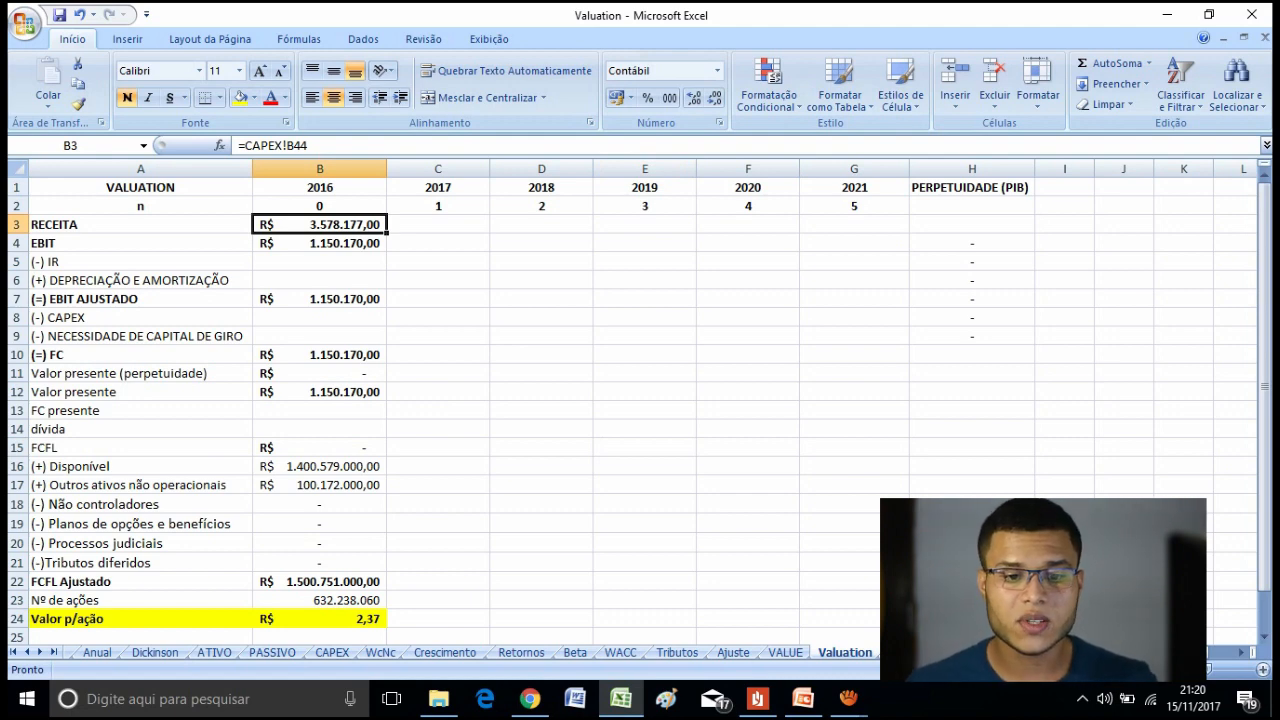
Project the 2017 RECEITA in C3 of the Valuation sheet with the formula =B3*(1+Crescimento!D4).
{"action": "left_click", "coordinate": [438, 225]}
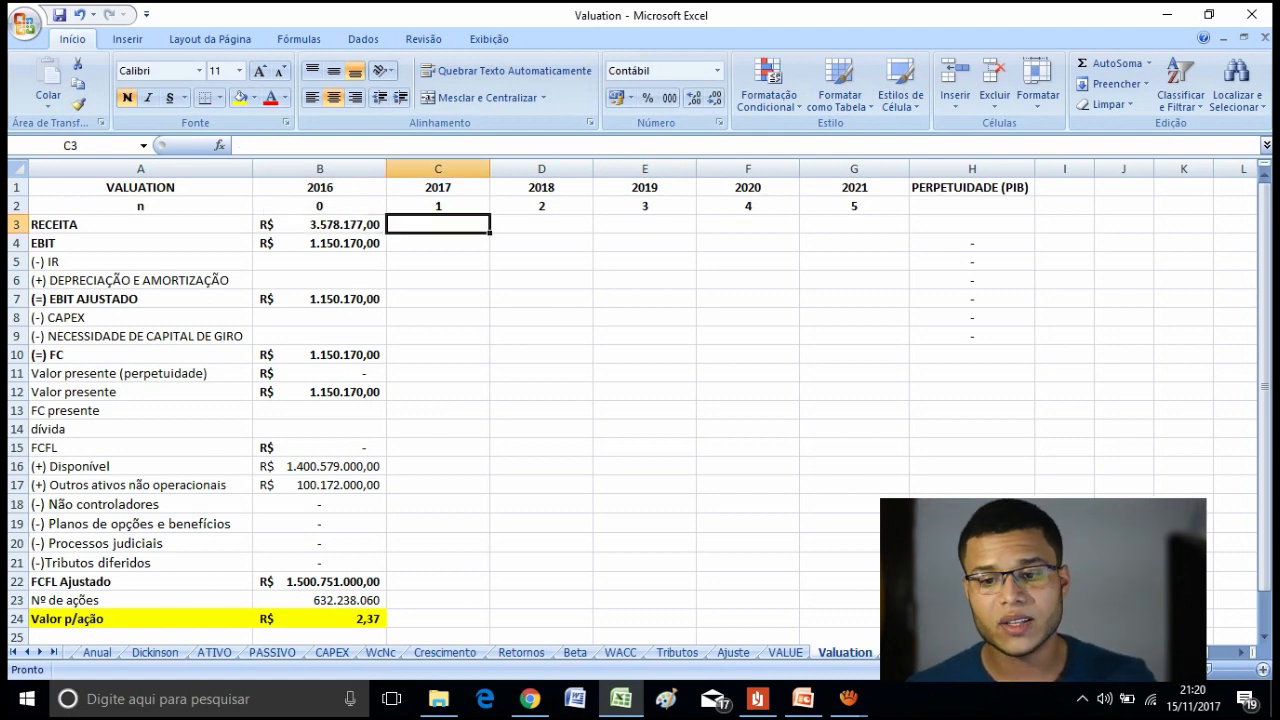
{"action": "left_click", "coordinate": [854, 225]}
{"action": "left_click", "coordinate": [438, 225]}
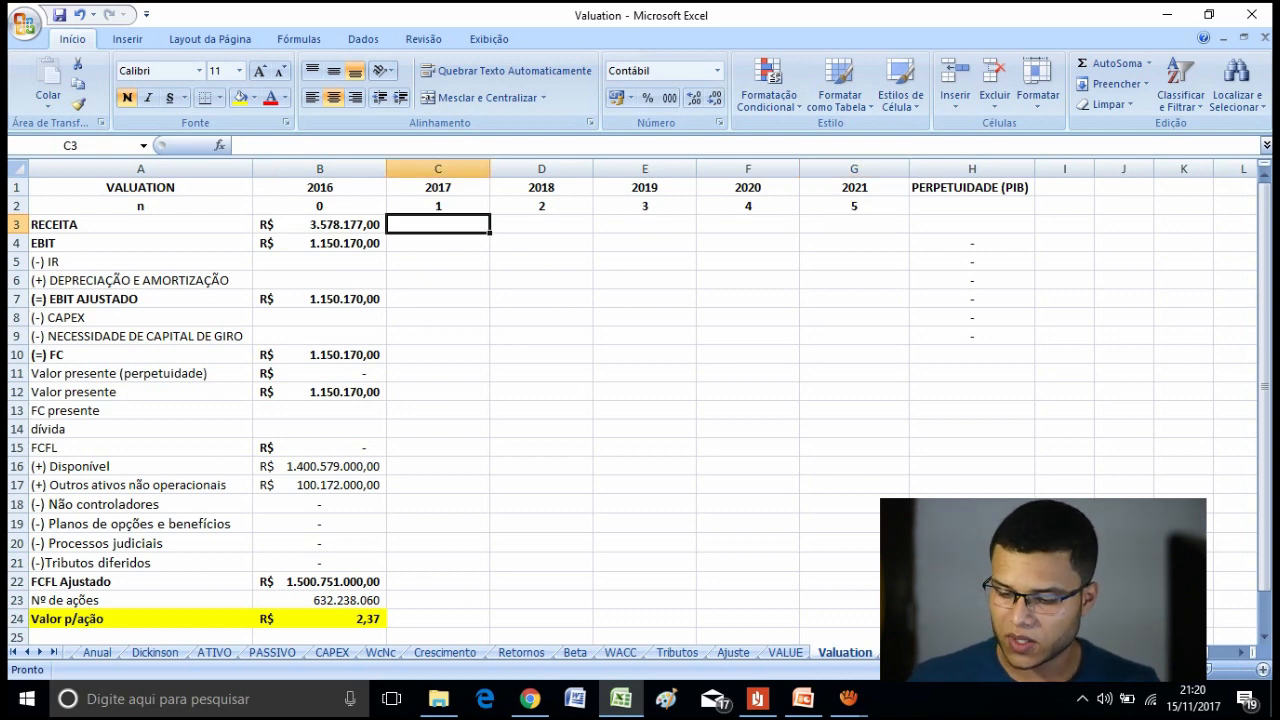
{"action": "type", "text": "="}
{"action": "key", "text": "Left"}
{"action": "type", "text": "*"}
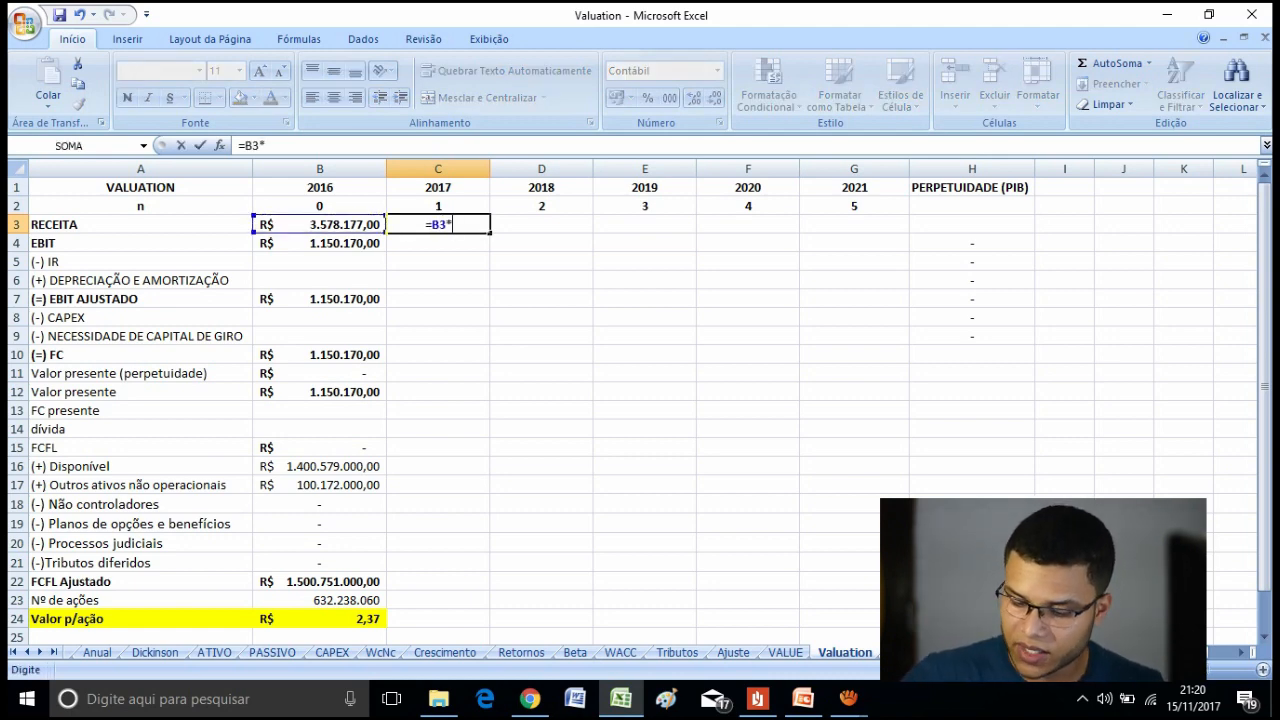
{"action": "type", "text": "(1+"}
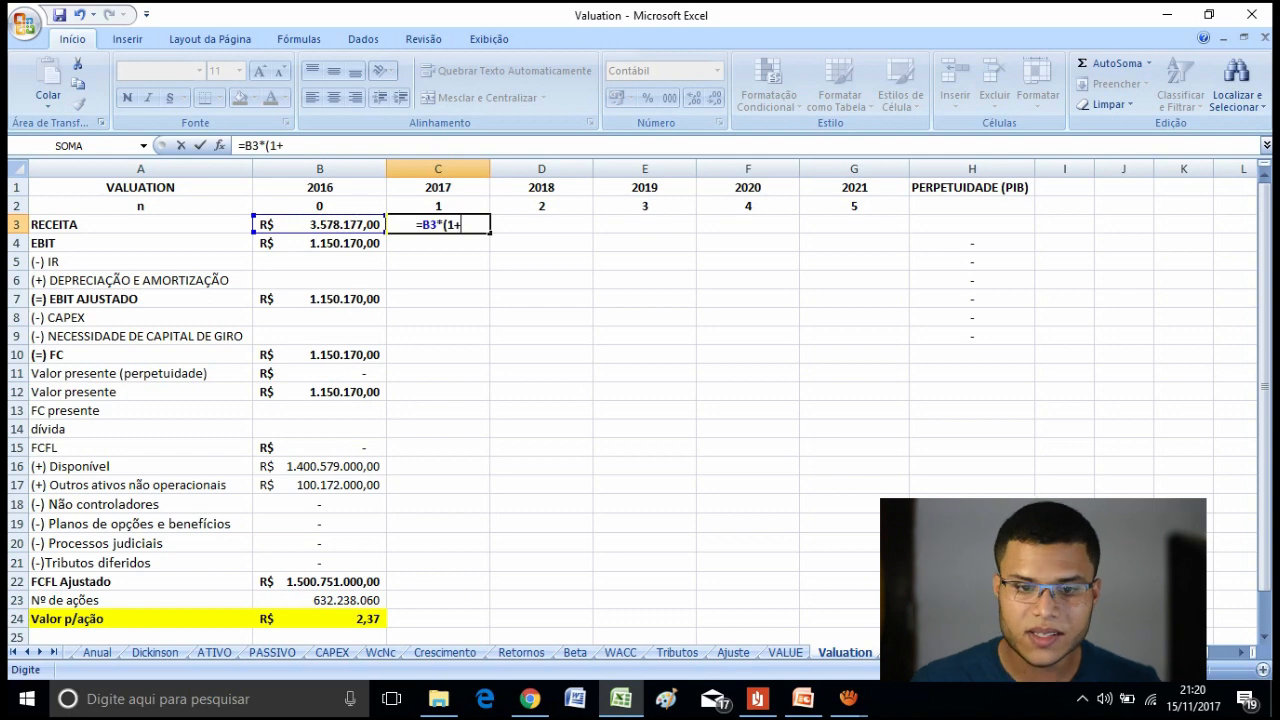
{"action": "left_click", "coordinate": [445, 652]}
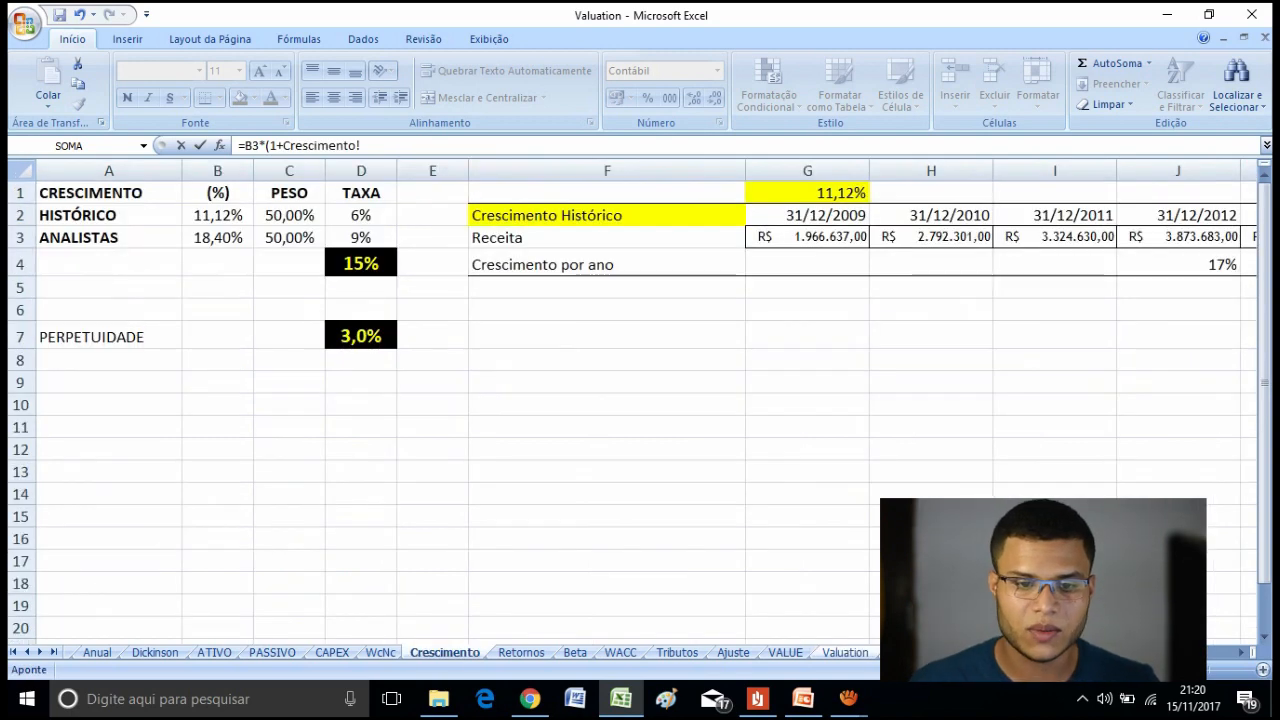
{"action": "left_click", "coordinate": [361, 263]}
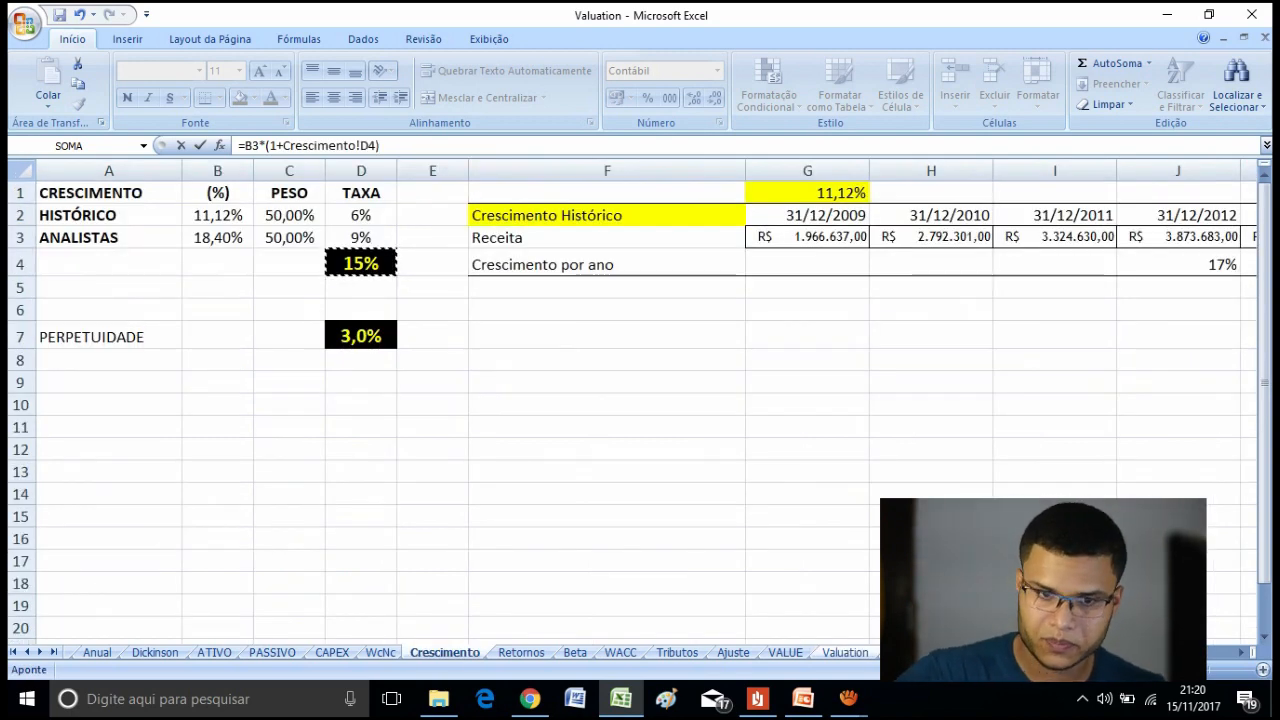
{"action": "type", "text": ")"}
{"action": "key", "text": "Return"}
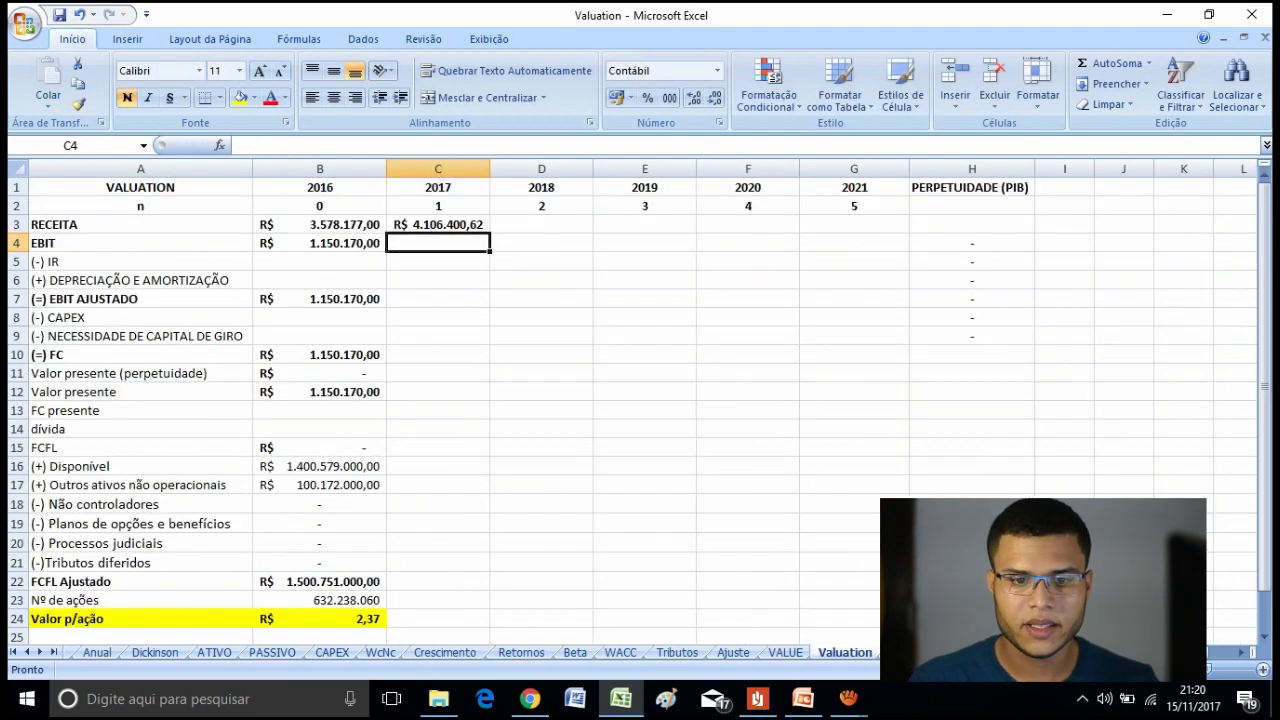
Make the growth rate reference in the 2017 RECEITA formula absolute, giving =B3*(1+Crescimento!$D$4).
{"action": "left_click", "coordinate": [438, 225]}
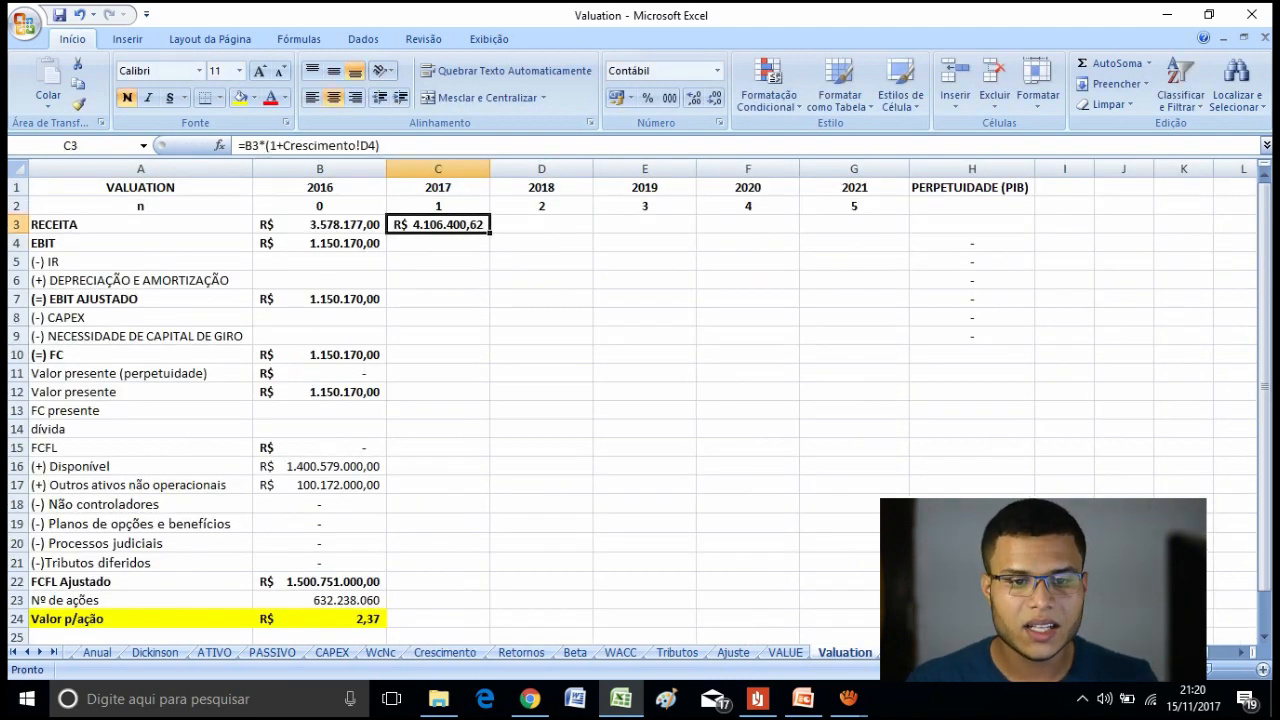
{"action": "left_click", "coordinate": [360, 145]}
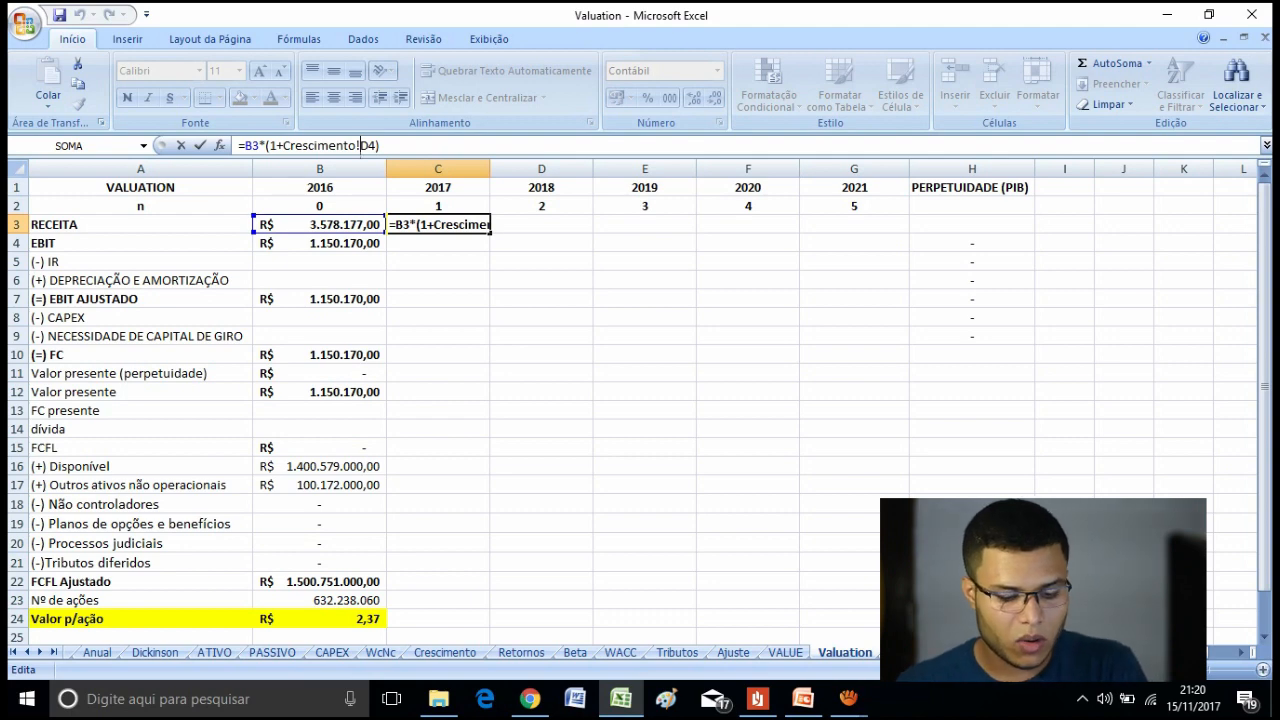
{"action": "type", "text": "$D"}
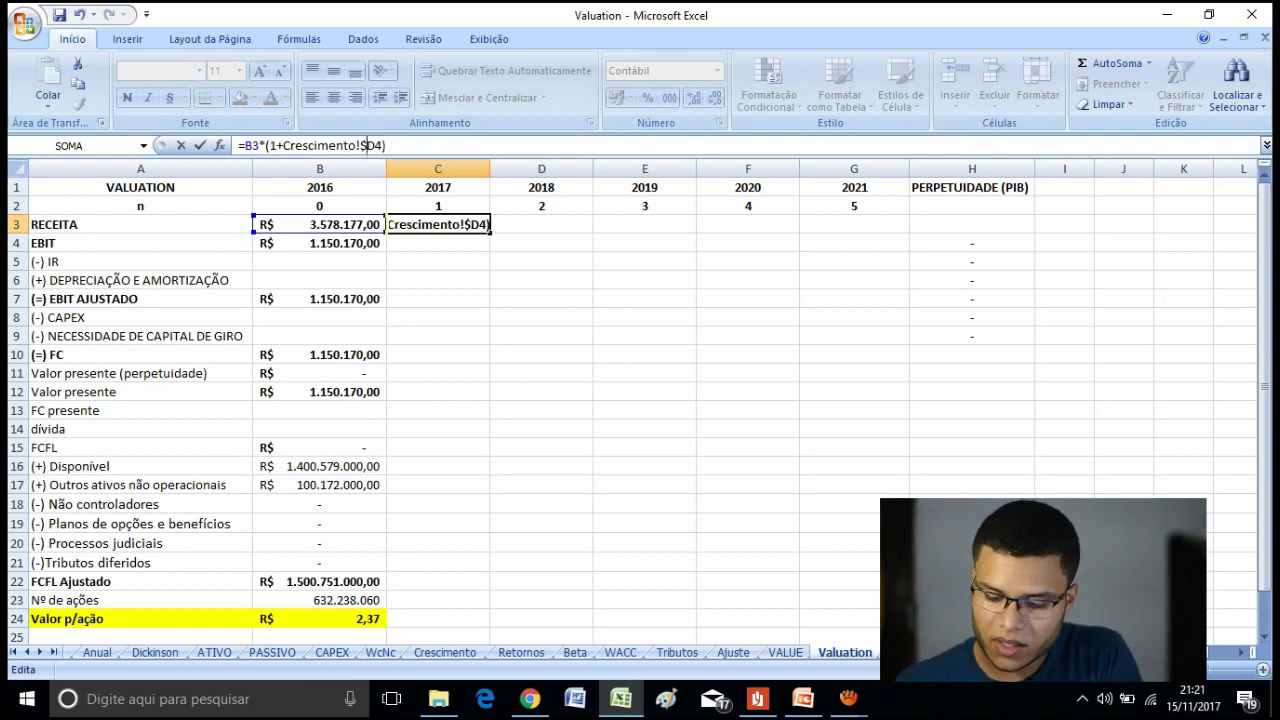
{"action": "type", "text": "$"}
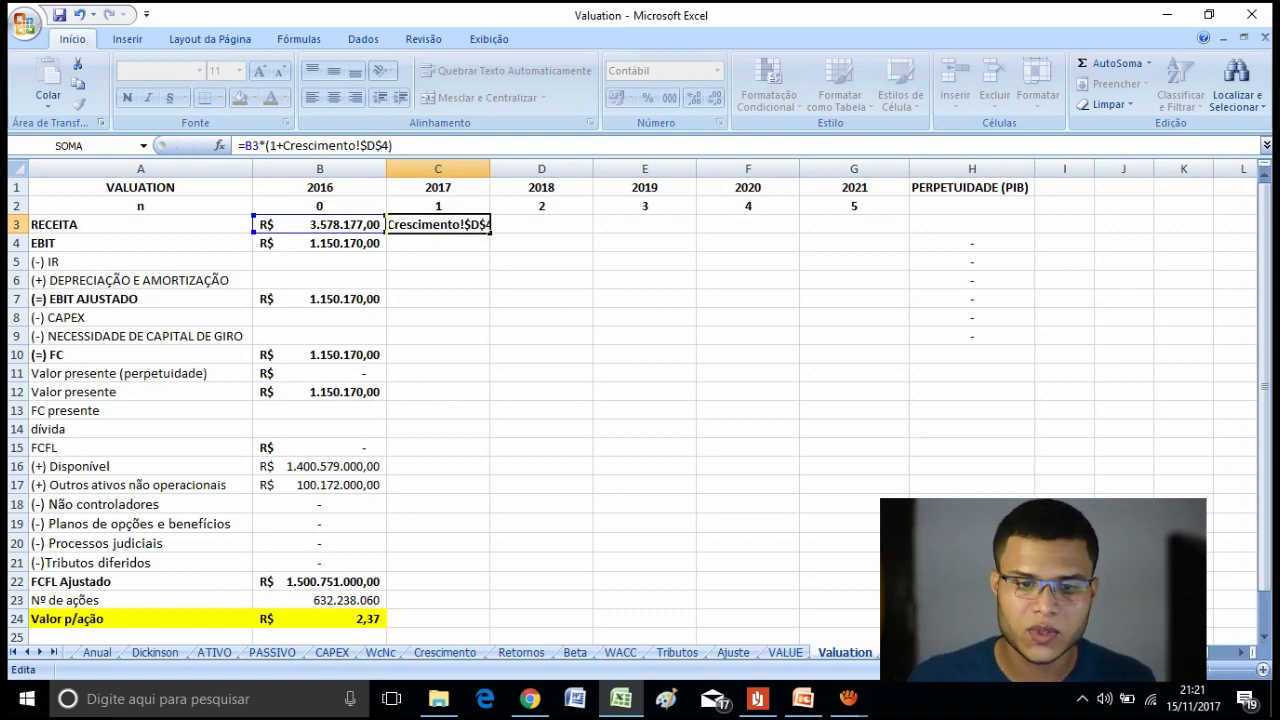
{"action": "key", "text": "Return"}
Fill the 2017 RECEITA formula across the row through 2021.
{"action": "key", "text": "Up"}
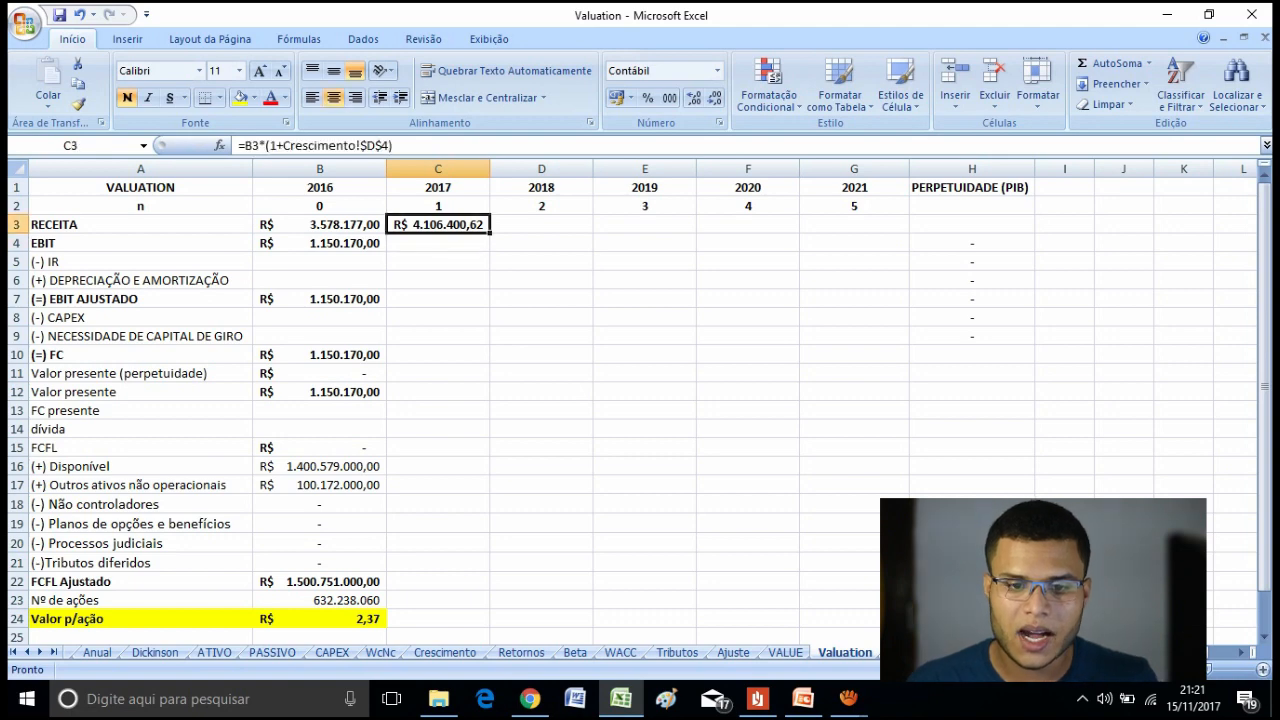
{"action": "key", "text": "shift+Right"}
{"action": "key", "text": "shift+Right"}
{"action": "key", "text": "shift+Right"}
{"action": "key", "text": "shift+Right"}
{"action": "key", "text": "ctrl+r"}
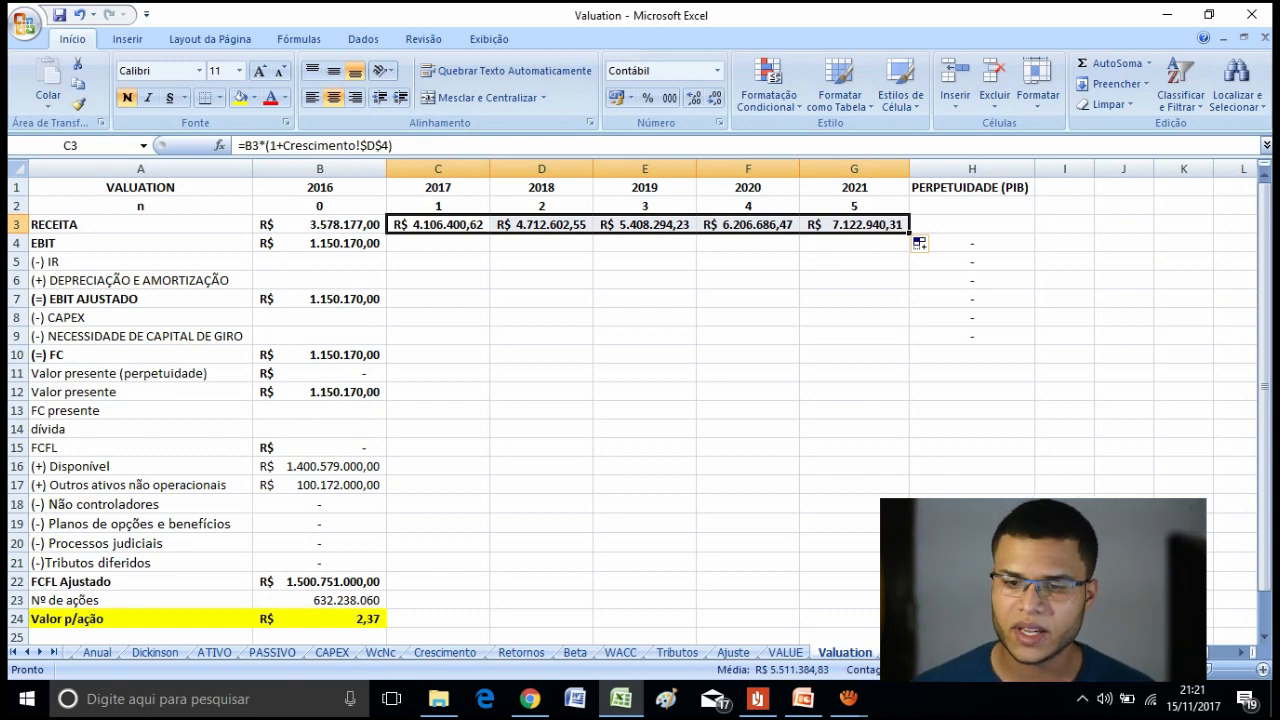
{"action": "left_click", "coordinate": [854, 281]}
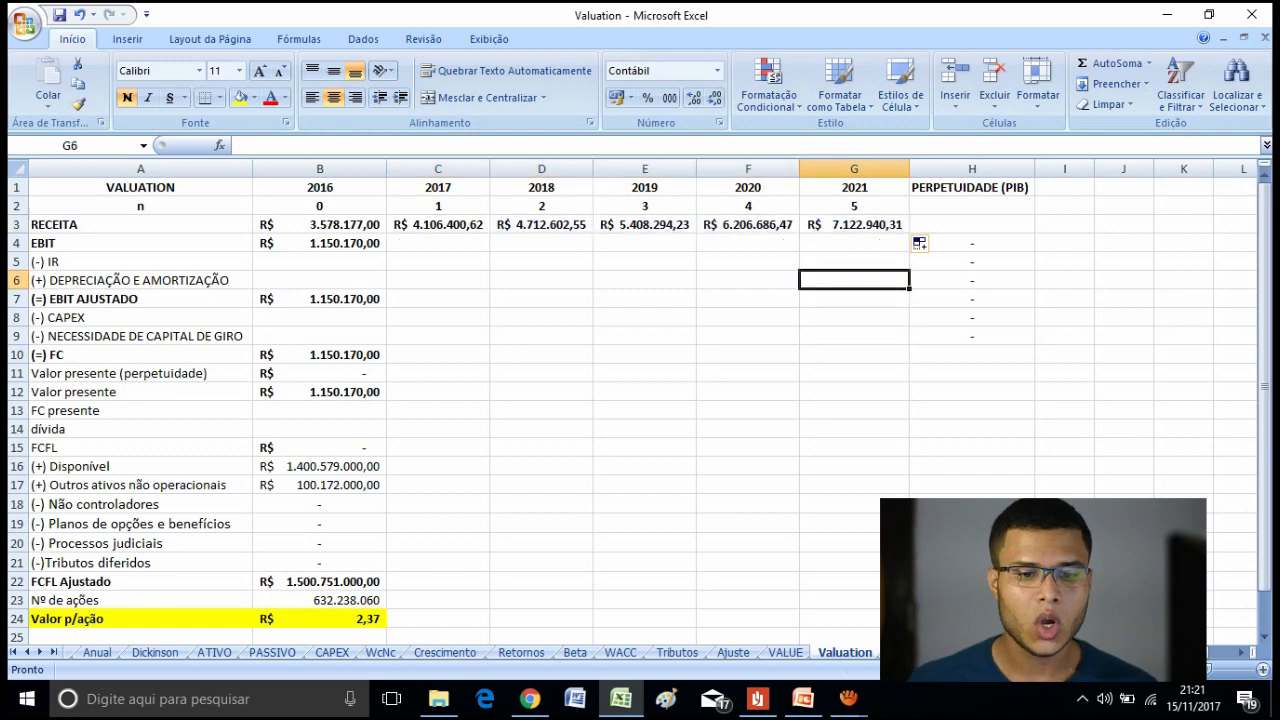
Examine the 2016 EBIT formula, the EBIT margin rows on the CAPEX sheet and the result lines on the Anual sheet.
{"action": "left_click", "coordinate": [320, 243]}
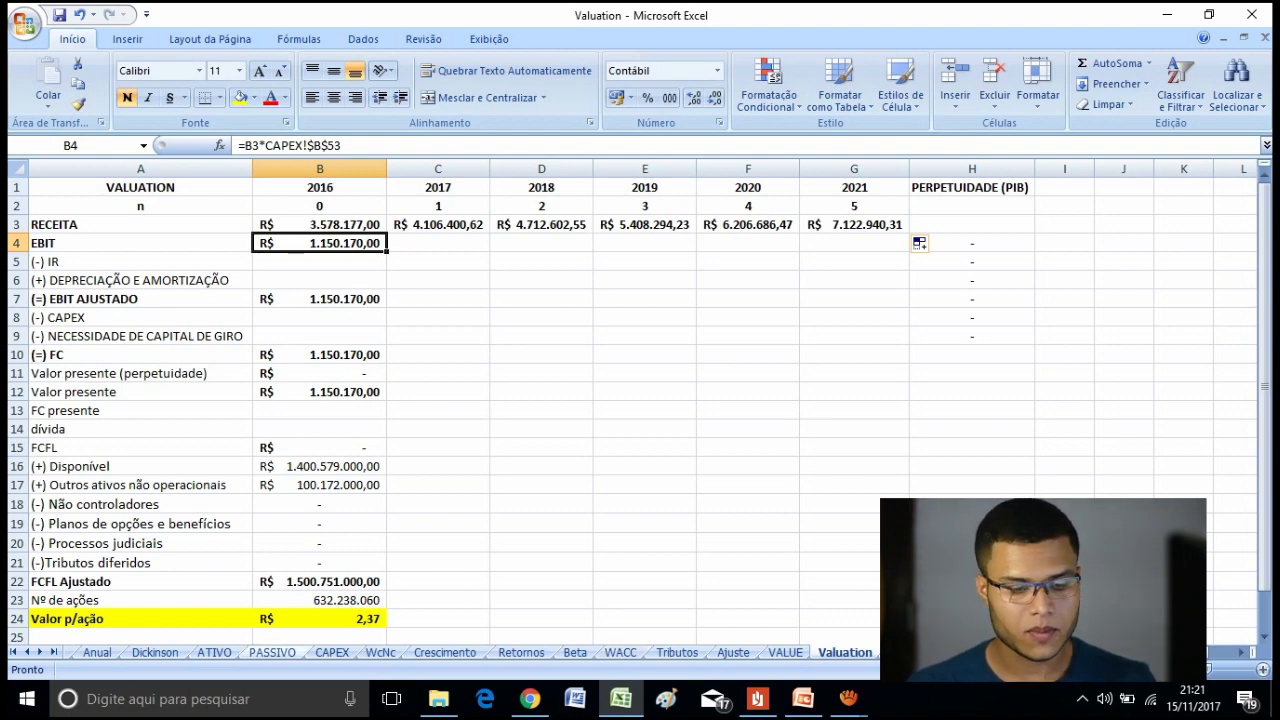
{"action": "left_click", "coordinate": [332, 653]}
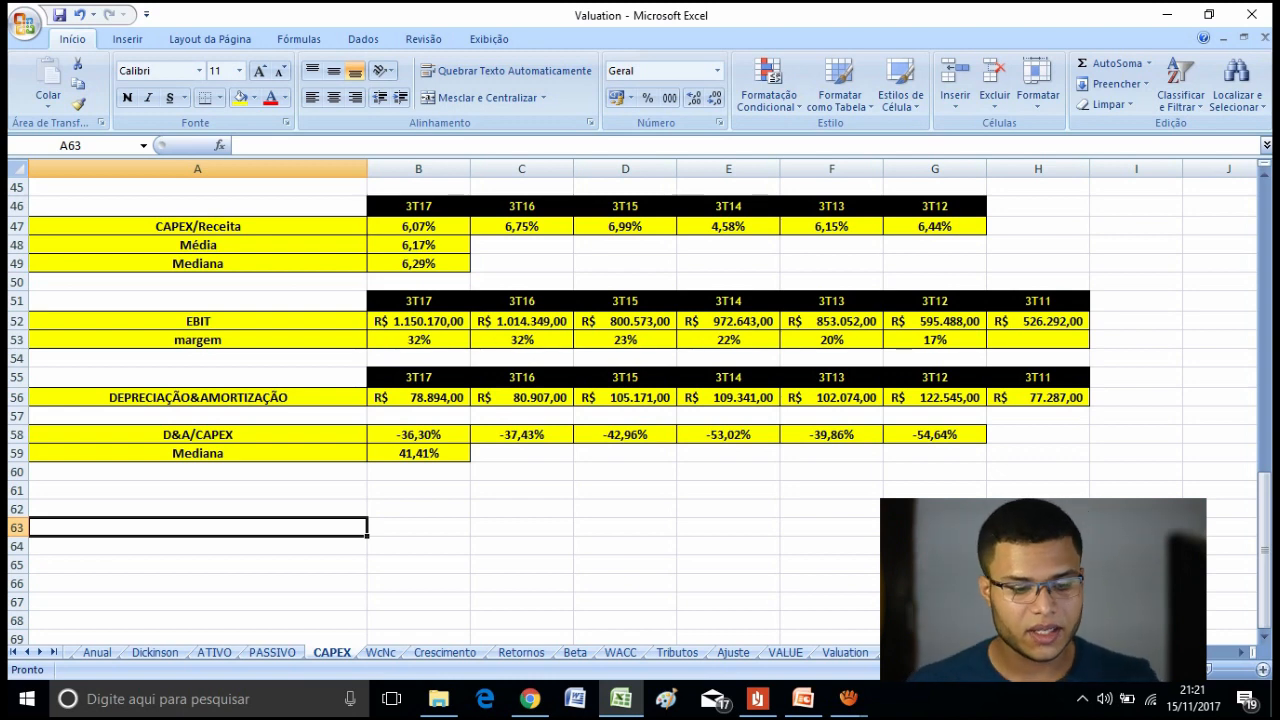
{"action": "left_click", "coordinate": [97, 652]}
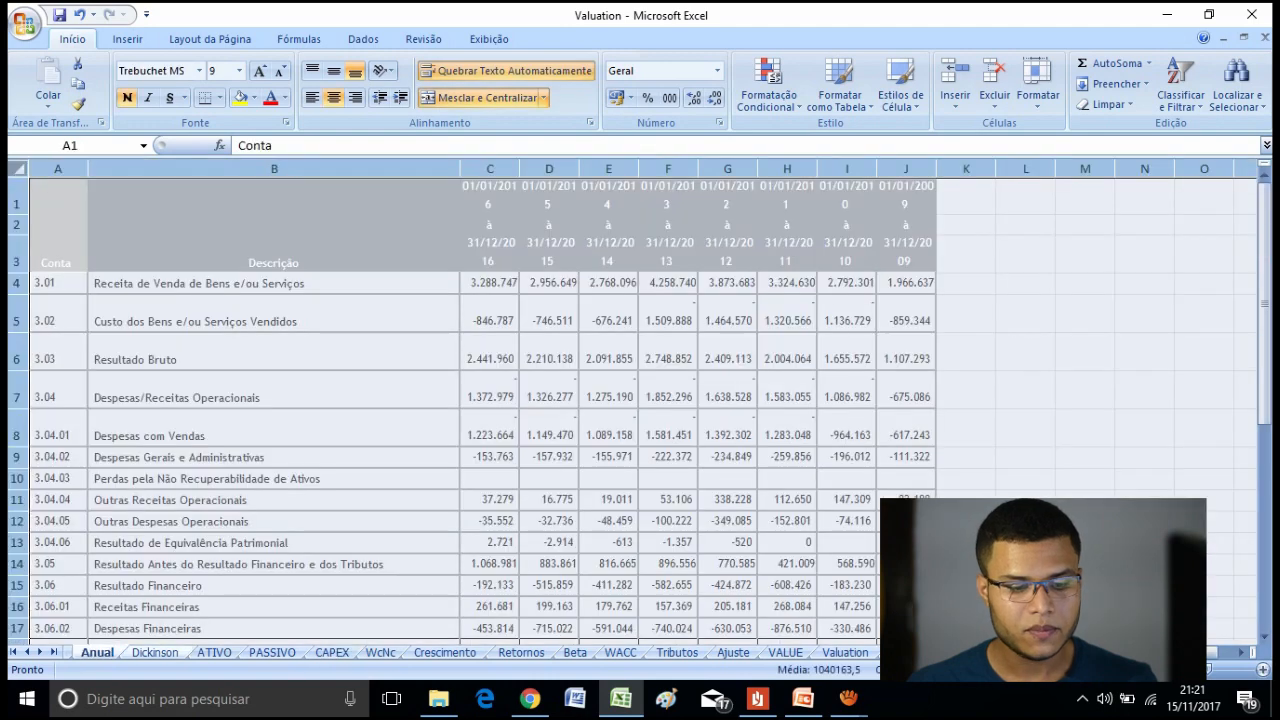
{"action": "left_click_drag", "start_coordinate": [1264, 367], "coordinate": [1264, 462]}
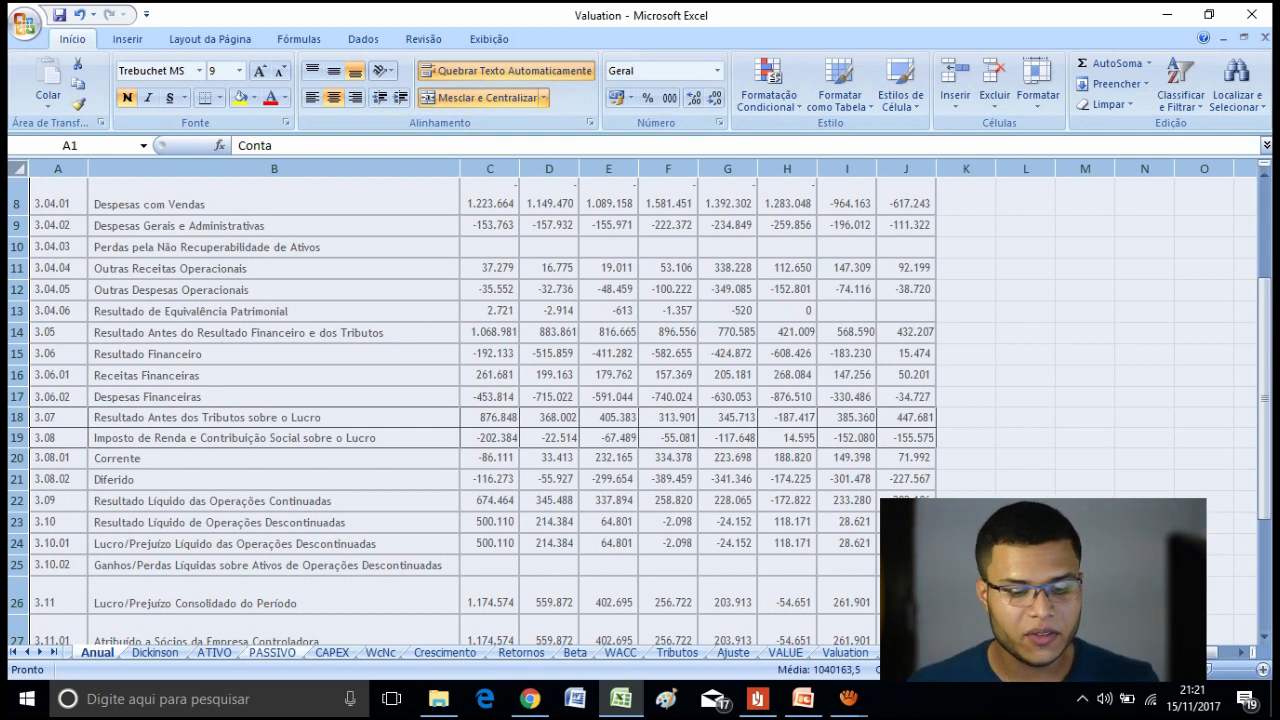
{"action": "left_click", "coordinate": [332, 652]}
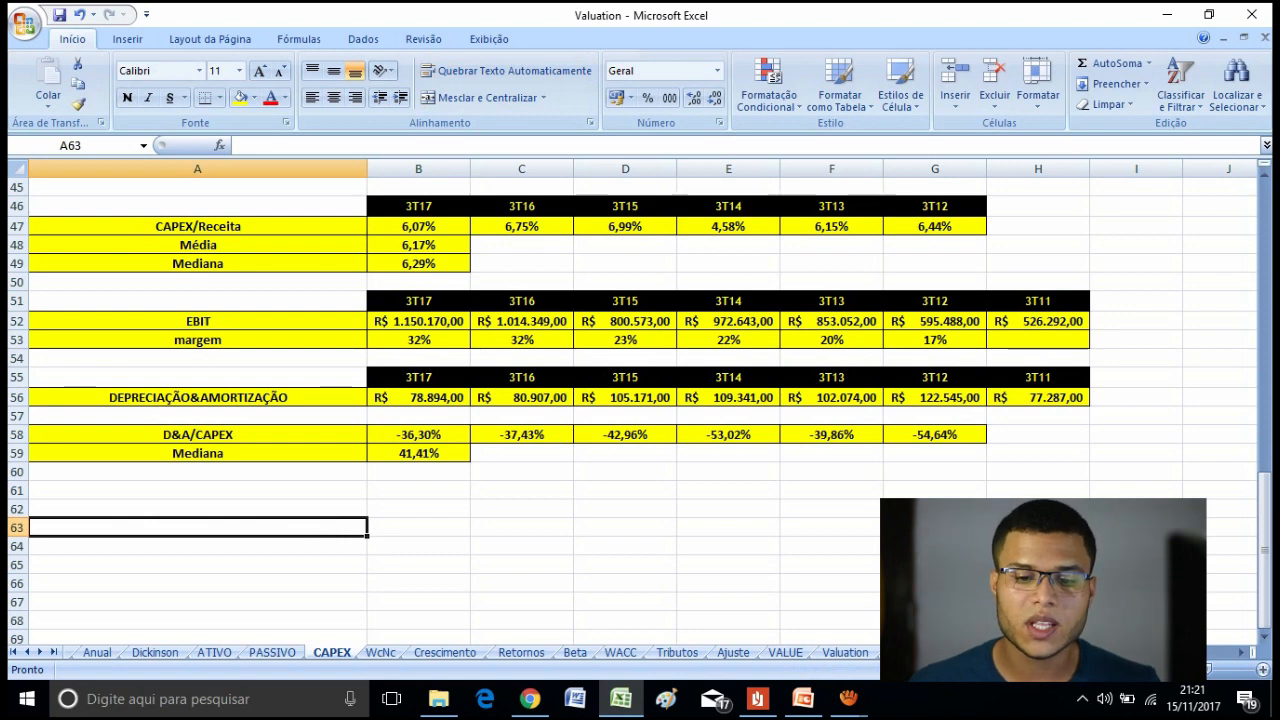
Highlight the 3T17 and 3T16 EBIT margins on the CAPEX sheet and return to the Valuation sheet.
{"action": "left_click_drag", "start_coordinate": [418, 340], "coordinate": [522, 340]}
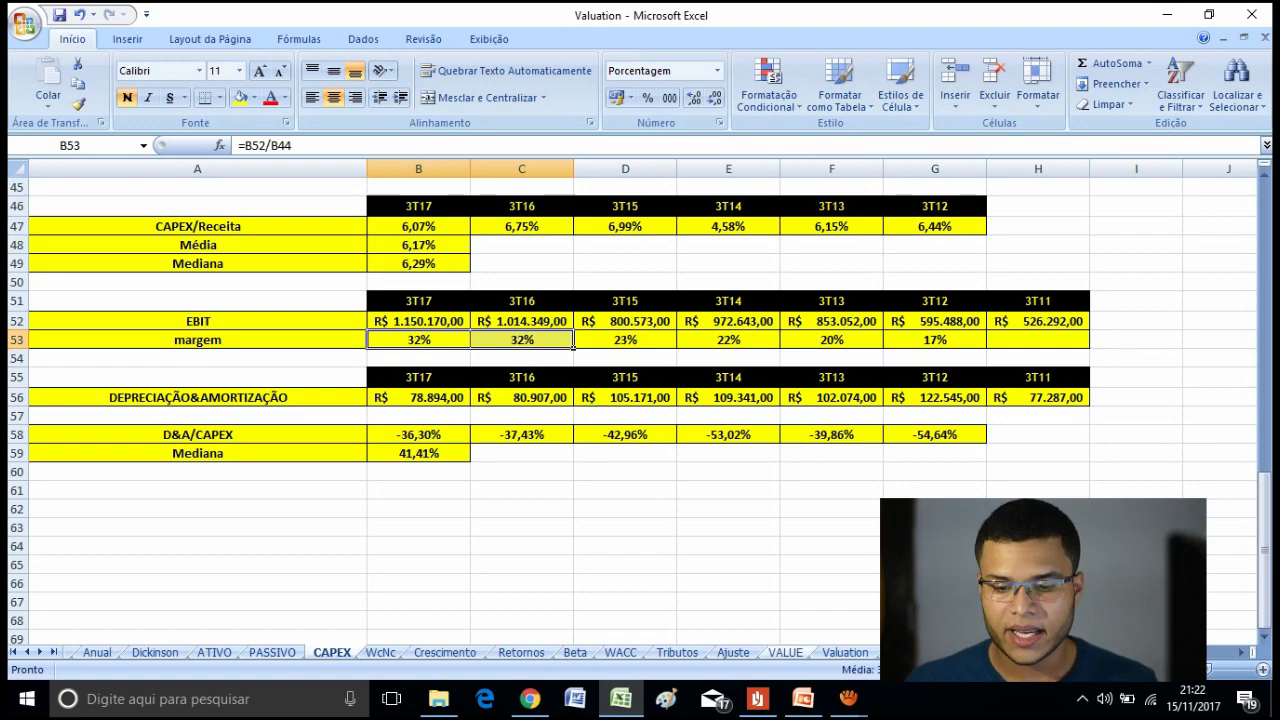
{"action": "left_click", "coordinate": [845, 652]}
{"action": "left_click", "coordinate": [438, 243]}
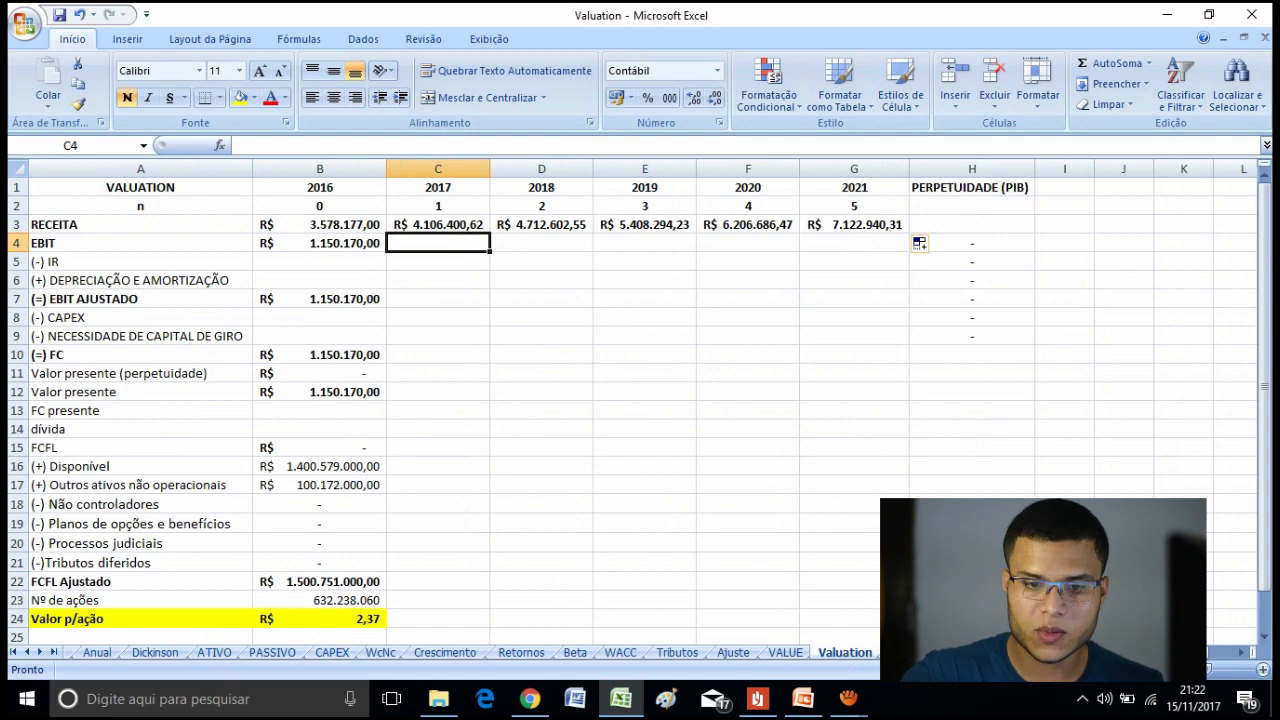
{"action": "type", "text": "="}
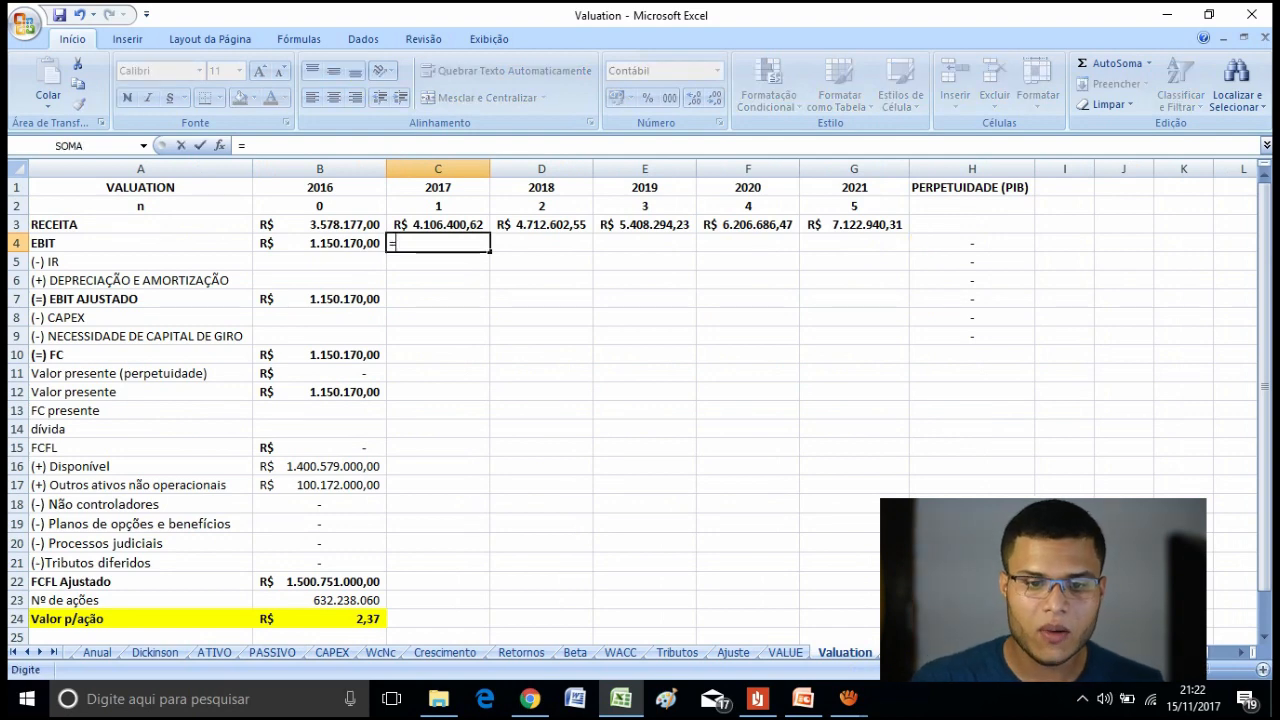
{"action": "key", "text": "Escape"}
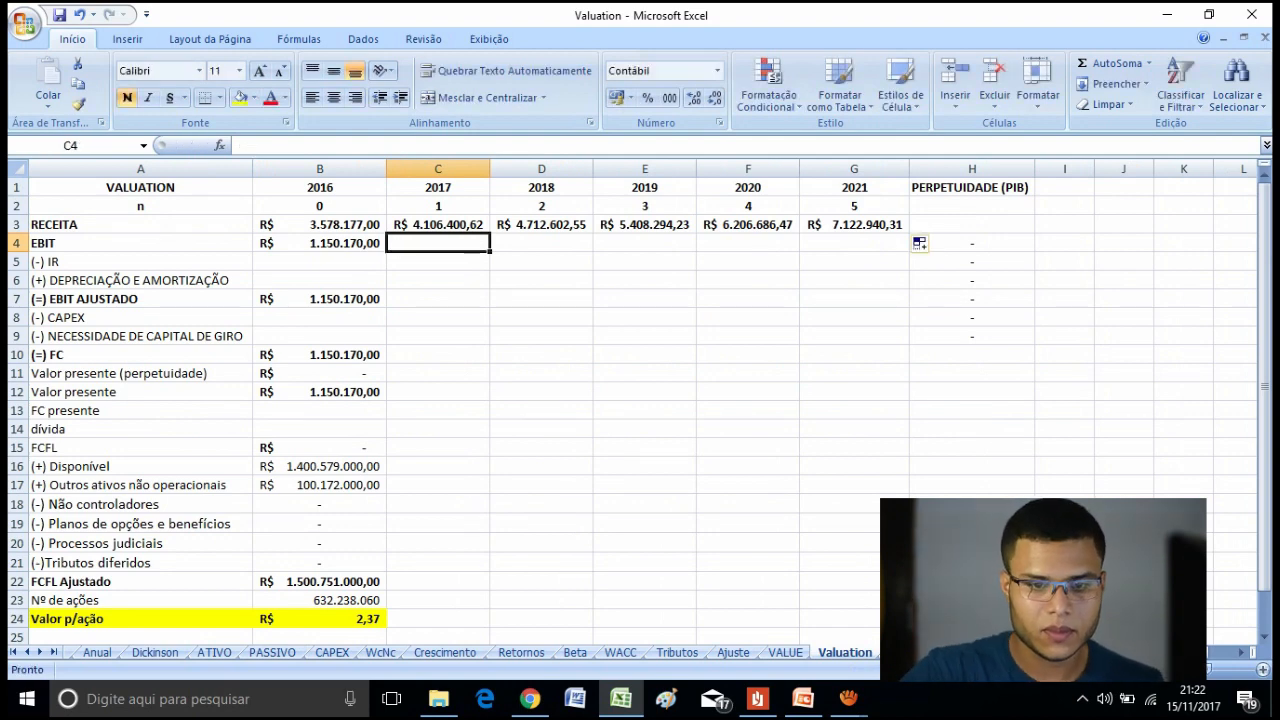
Replace the 2016 EBIT formula in B4 with =B3*0,32.
{"action": "left_click", "coordinate": [320, 243]}
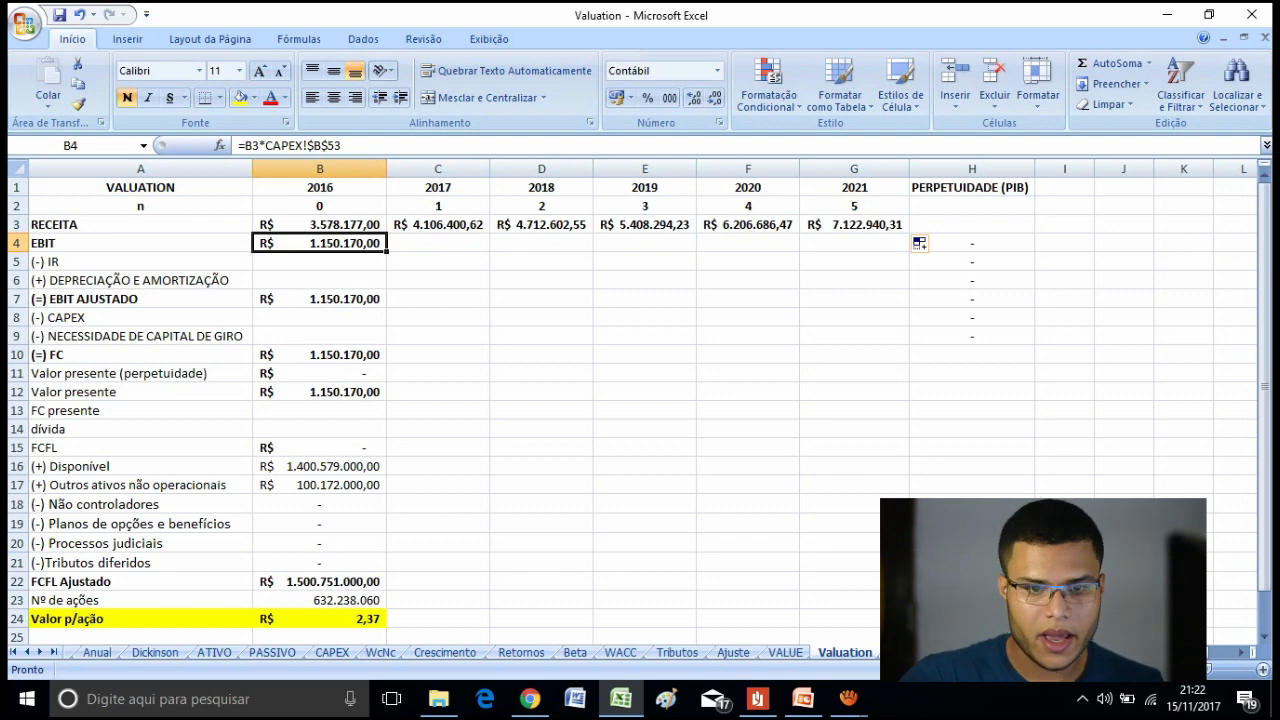
{"action": "type", "text": "="}
{"action": "key", "text": "Up"}
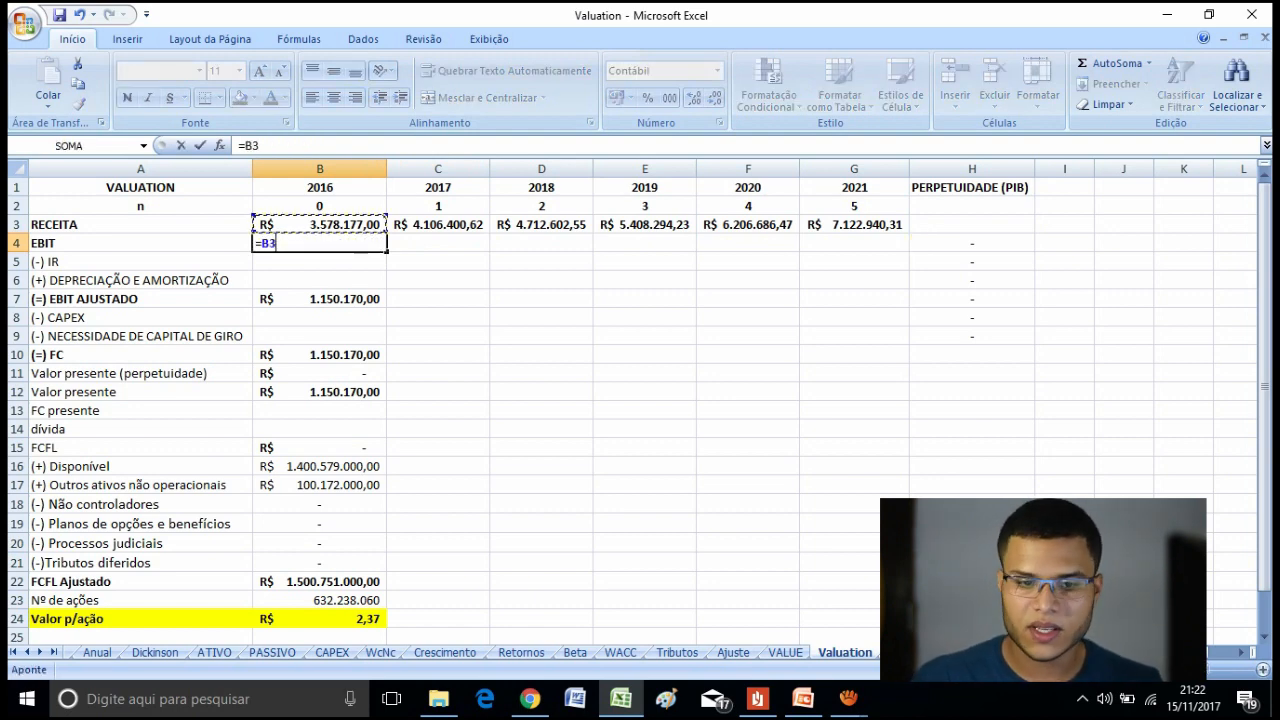
{"action": "type", "text": "*0,32"}
{"action": "key", "text": "Return"}
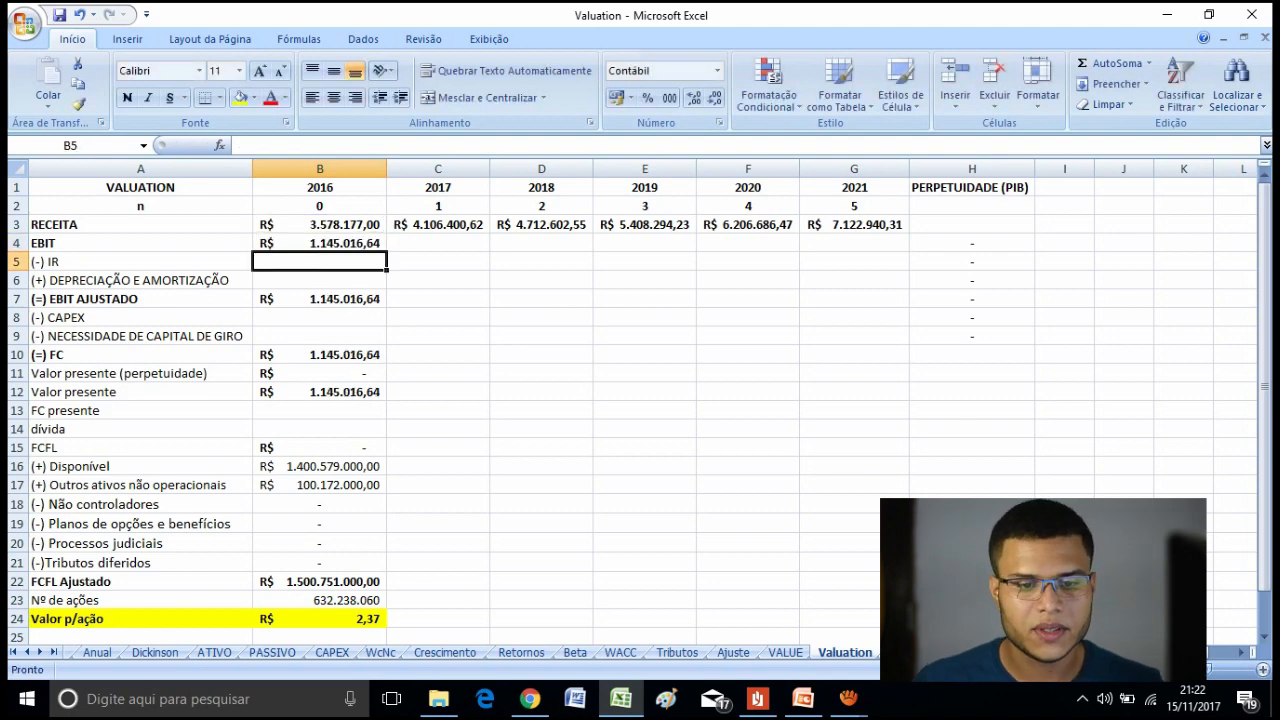
Fill the 2016 EBIT formula across the row through 2021 and check the 2021 cell's formula.
{"action": "key", "text": "Up"}
{"action": "left_click_drag", "start_coordinate": [386, 251], "coordinate": [880, 250]}
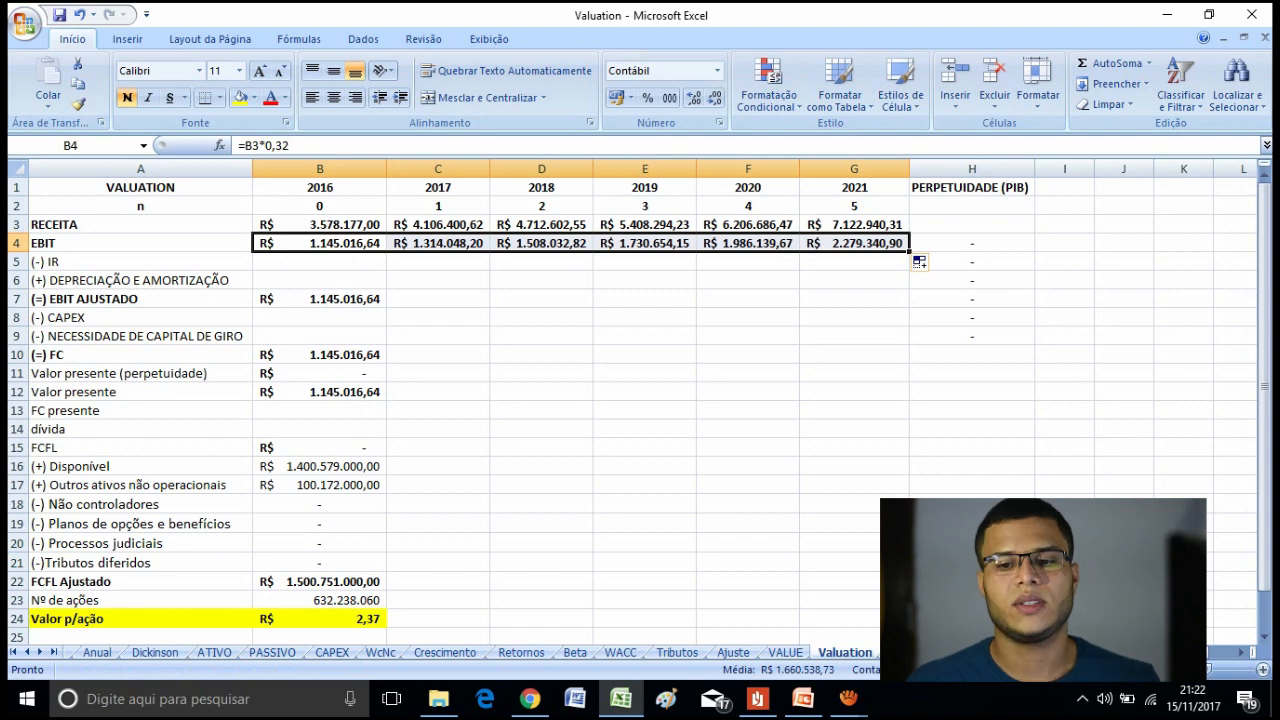
{"action": "left_click", "coordinate": [645, 373]}
{"action": "left_click", "coordinate": [854, 244]}
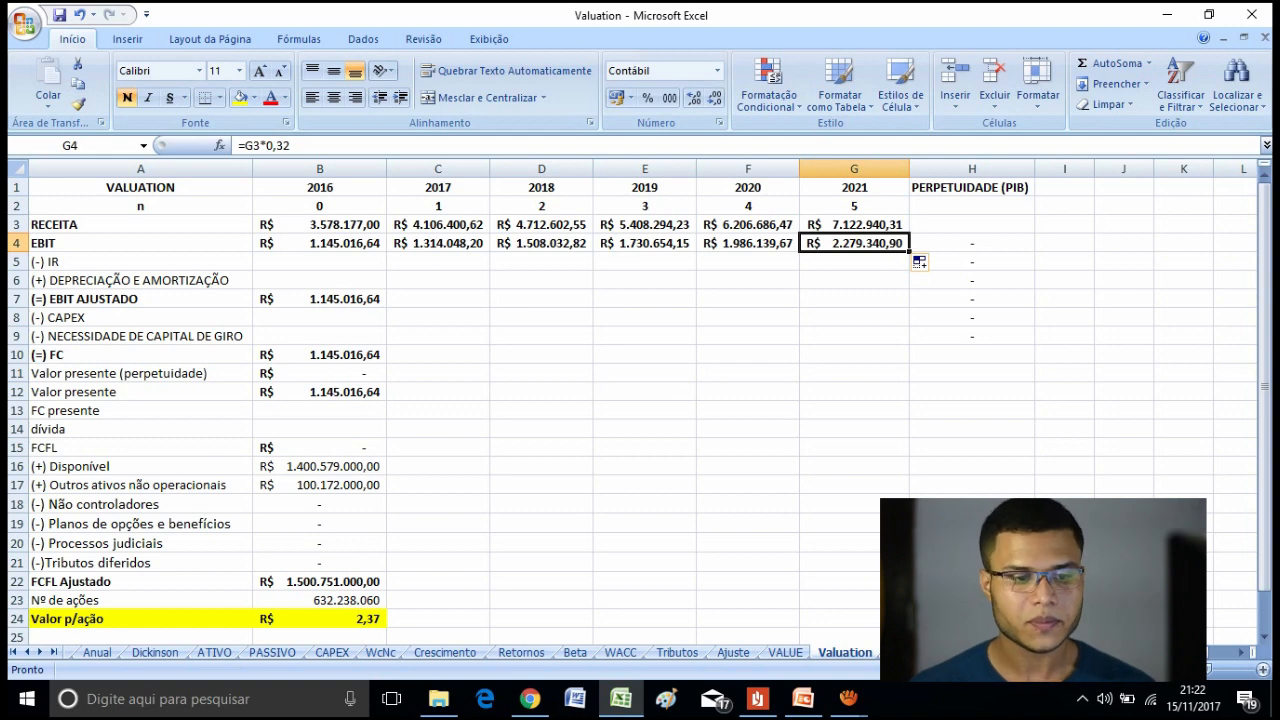
Calculate the 2016 IR in B5 with the formula =B4*0,23.
{"action": "left_click", "coordinate": [320, 262]}
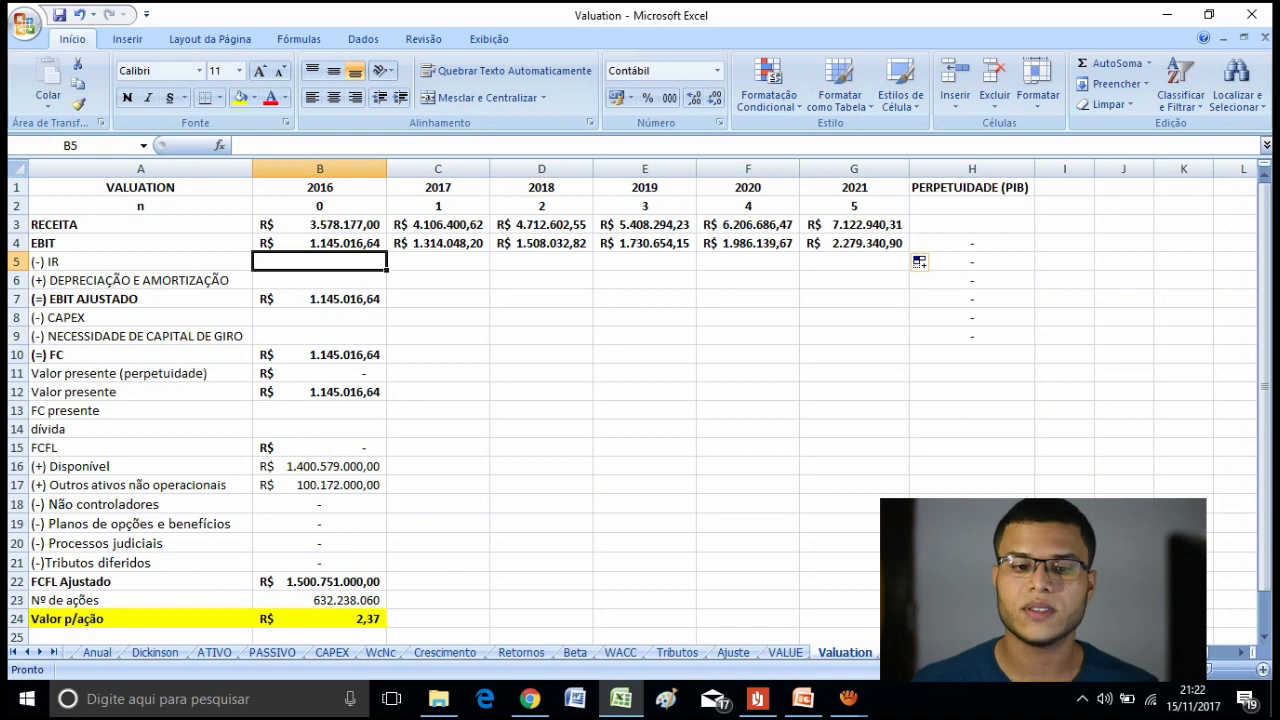
{"action": "type", "text": "="}
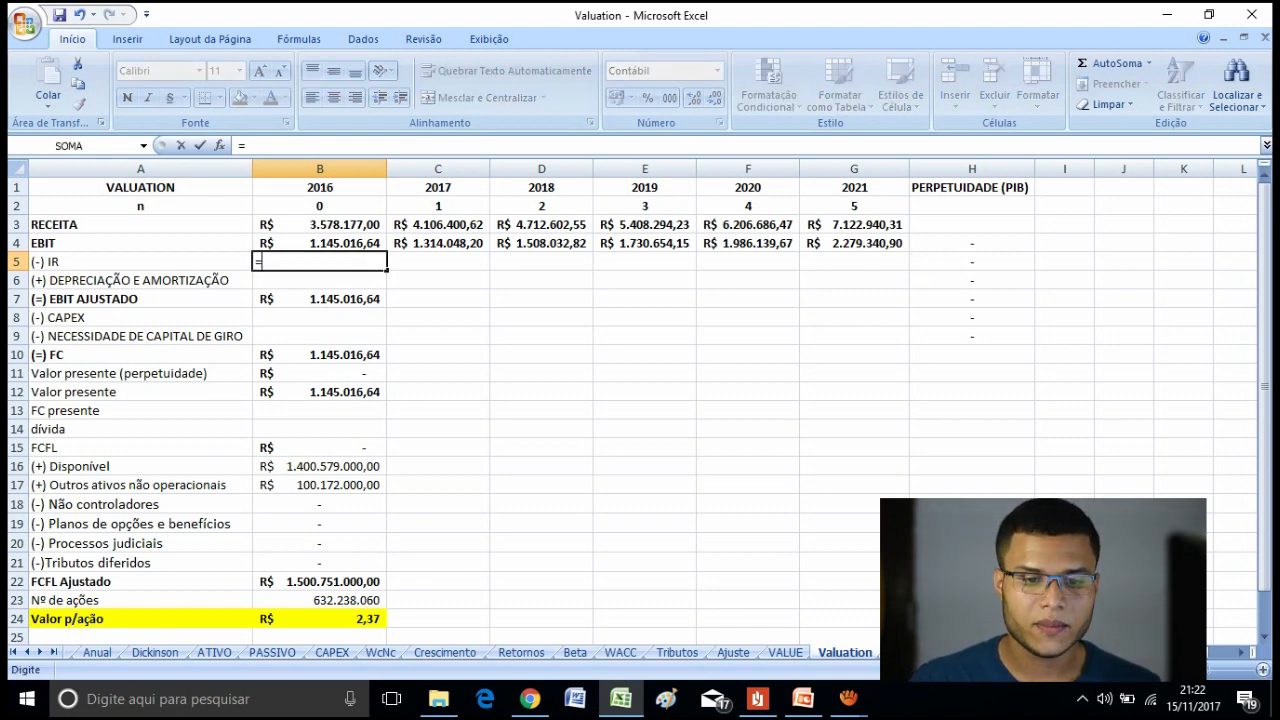
{"action": "key", "text": "Up"}
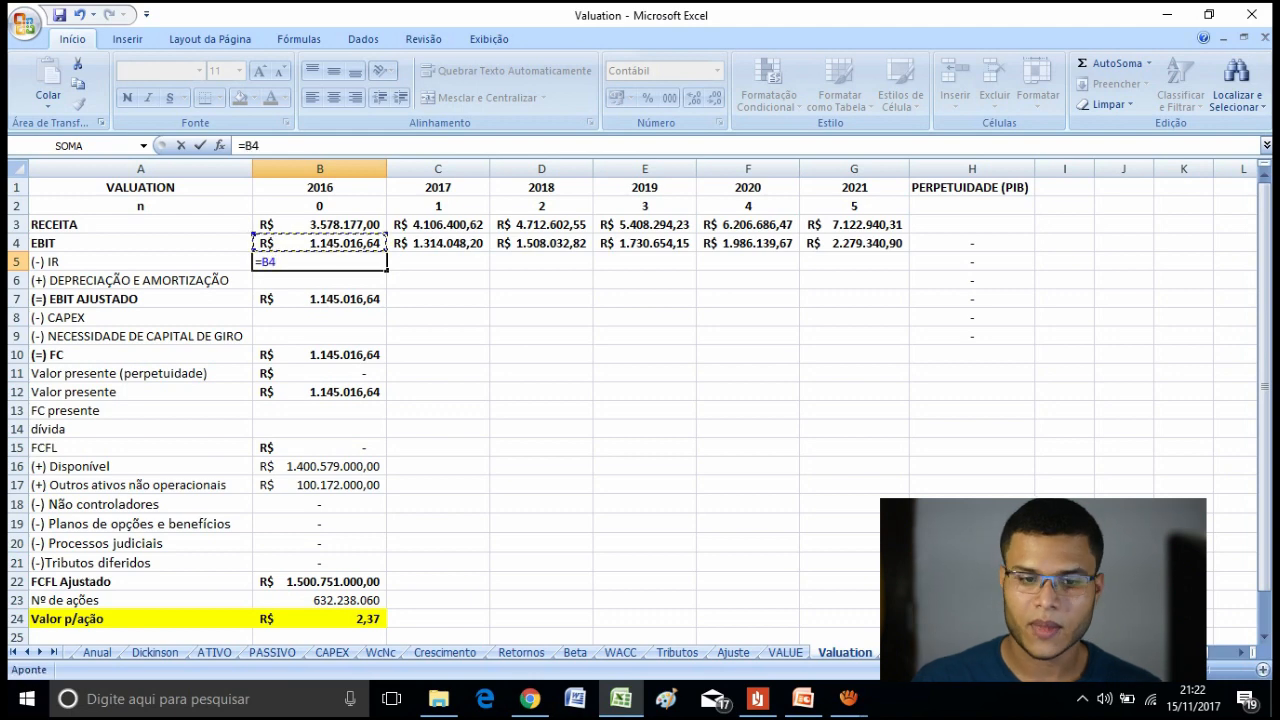
{"action": "type", "text": "*0"}
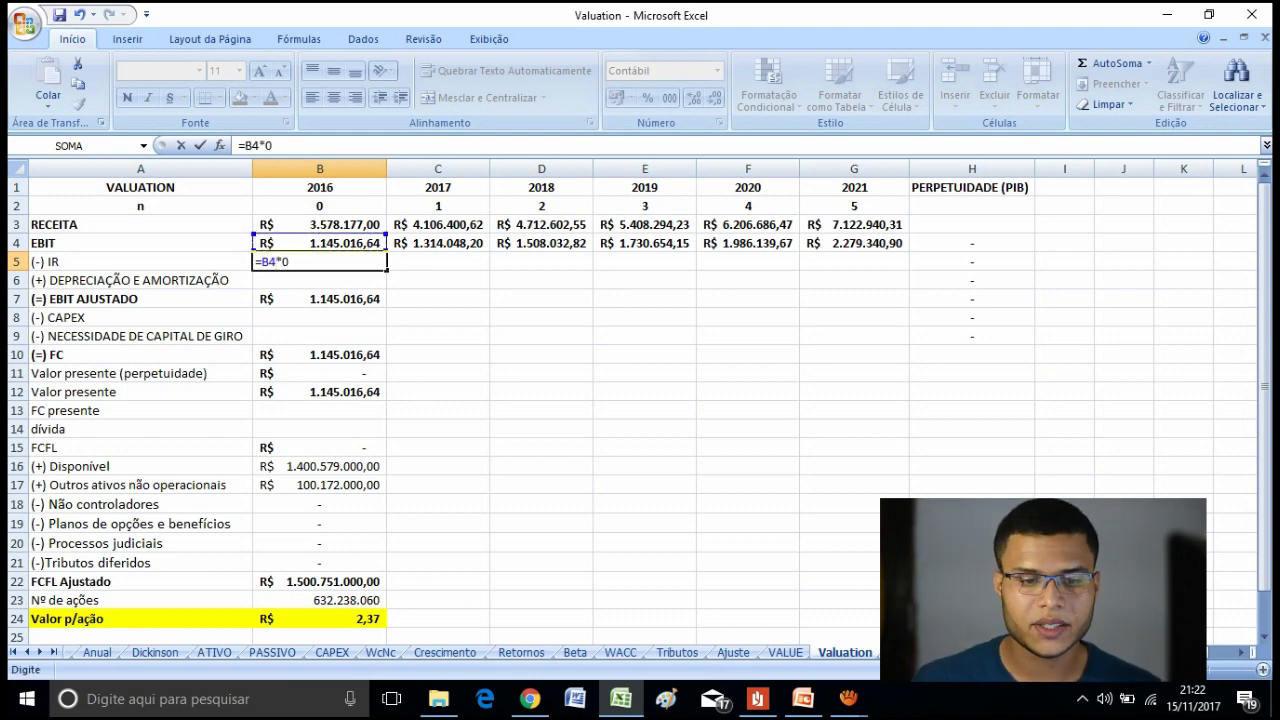
{"action": "type", "text": ",23"}
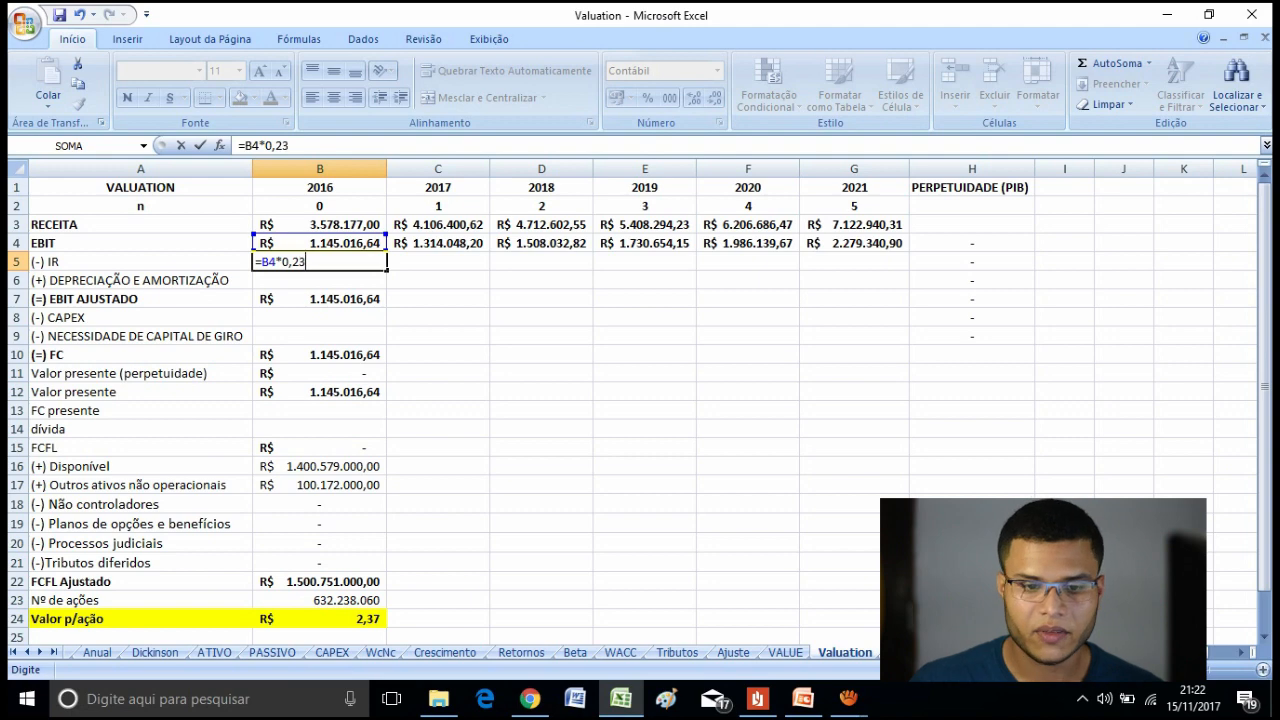
{"action": "key", "text": "Return"}
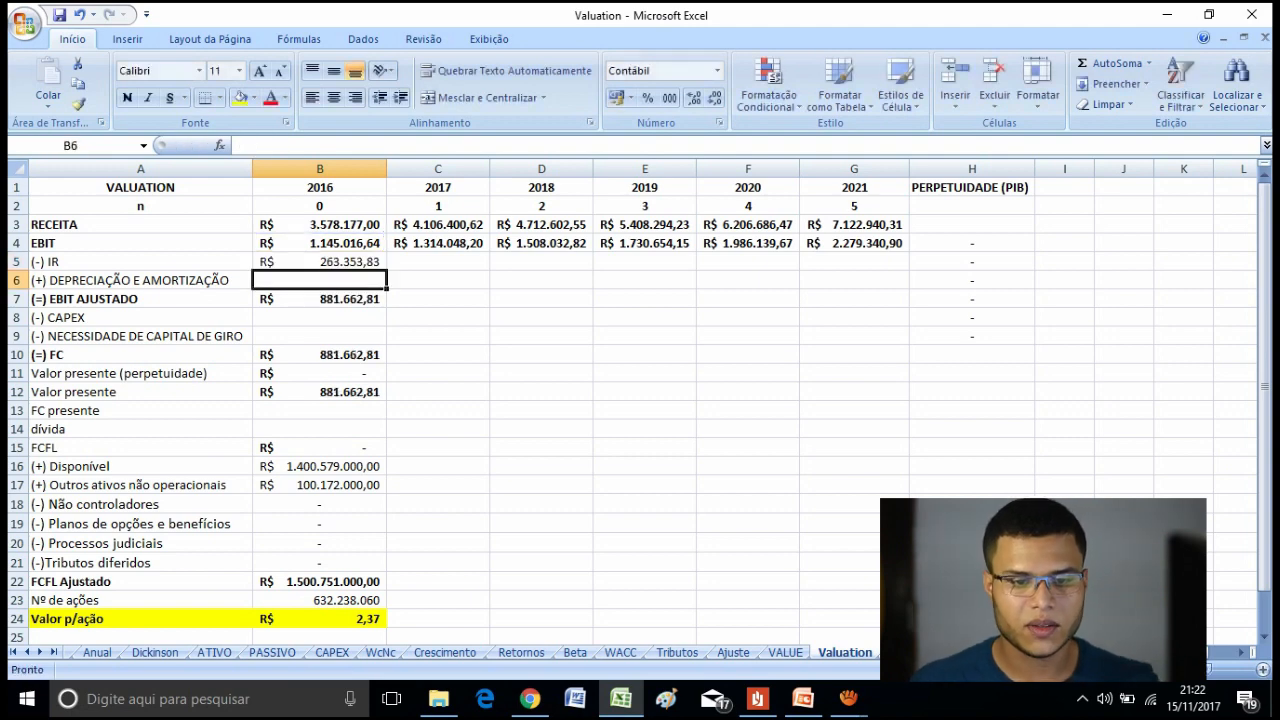
Fill the 2016 IR formula across the row through 2021.
{"action": "key", "text": "Up"}
{"action": "left_click_drag", "start_coordinate": [386, 270], "coordinate": [860, 266]}
{"action": "left_click", "coordinate": [854, 298]}
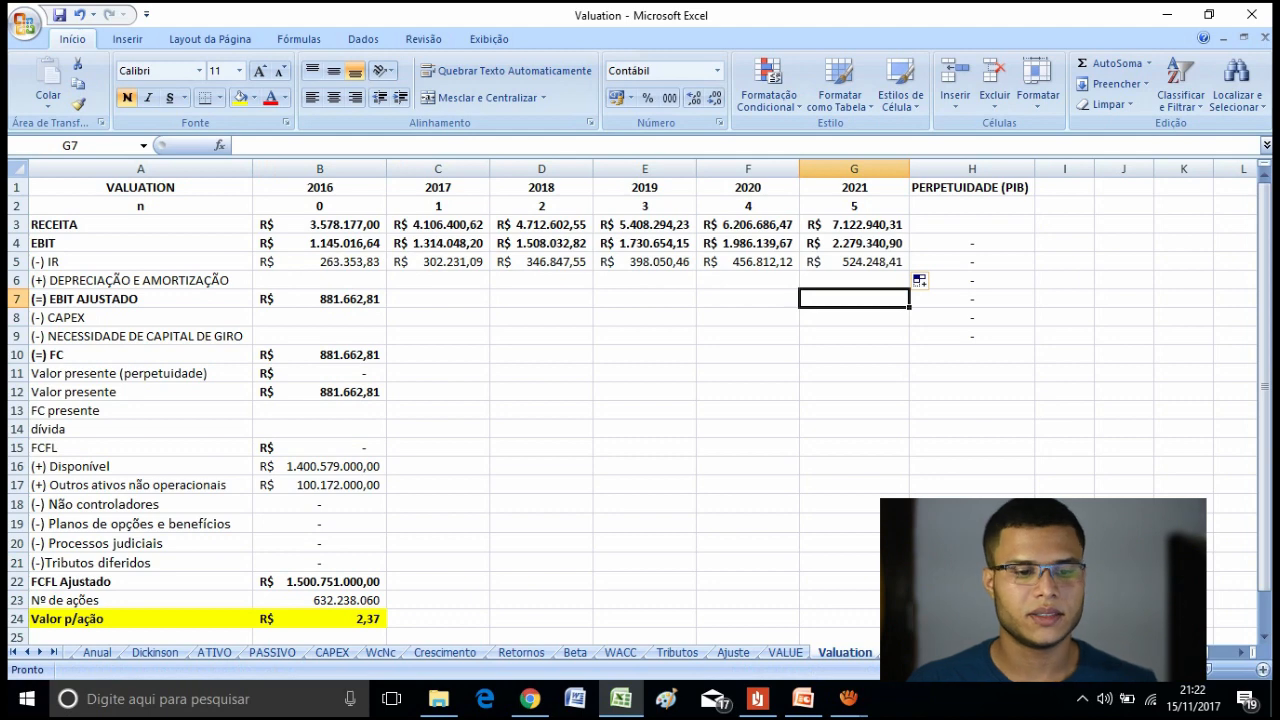
Examine the CAPEX totals, the DEPRECIAÇÃO&AMORTIZAÇÃO row and the D&A/CAPEX ratios with their median on the CAPEX sheet.
{"action": "left_click", "coordinate": [320, 280]}
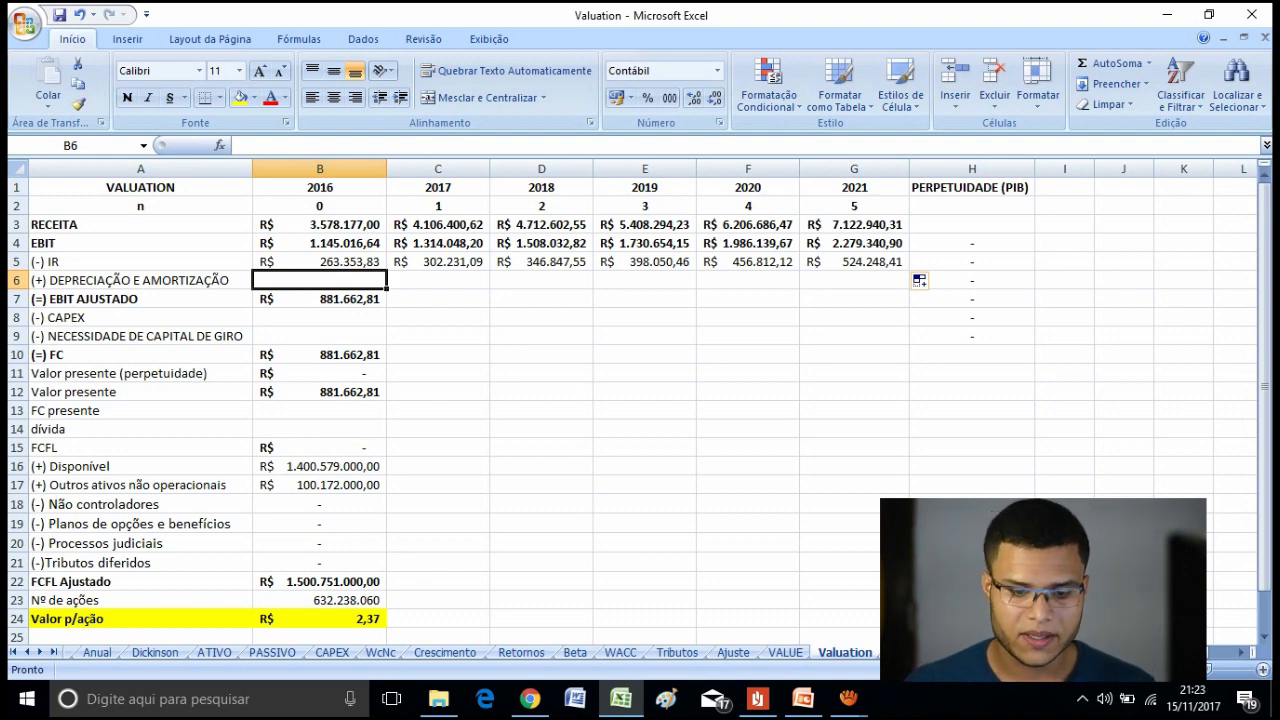
{"action": "left_click", "coordinate": [332, 653]}
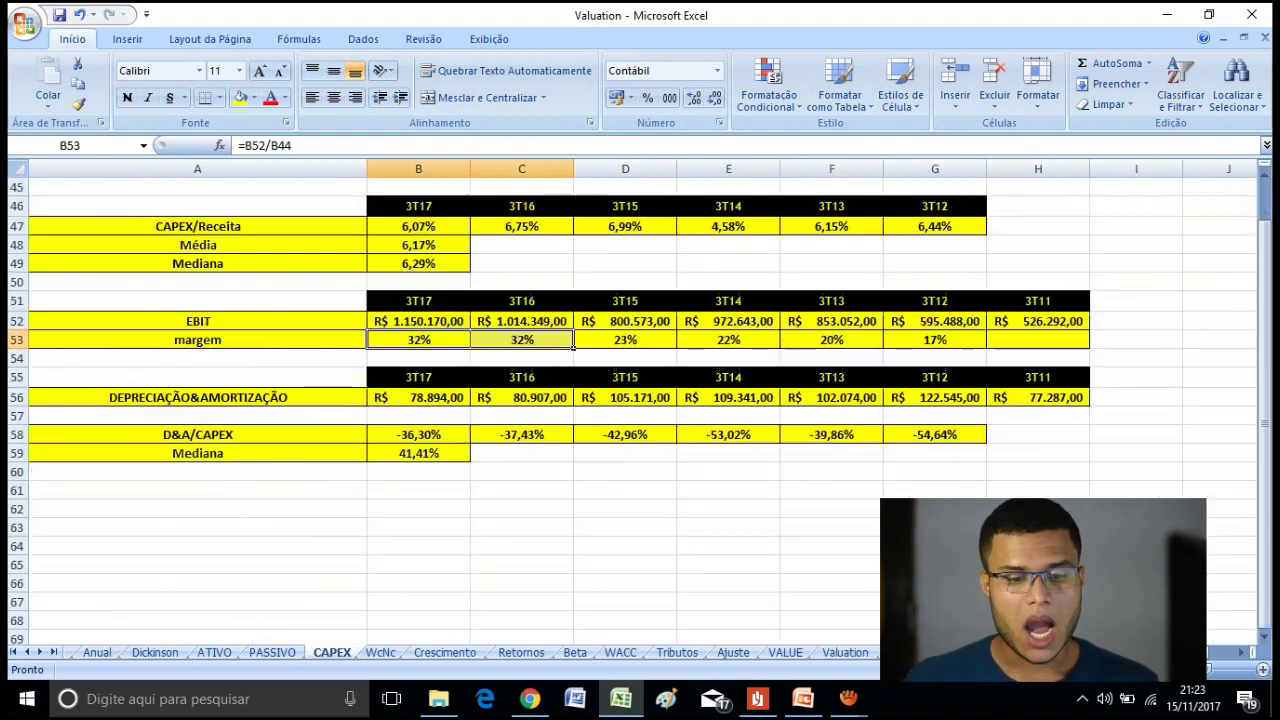
{"action": "scroll", "coordinate": [1265, 550], "scroll_direction": "up", "scroll_amount": 2}
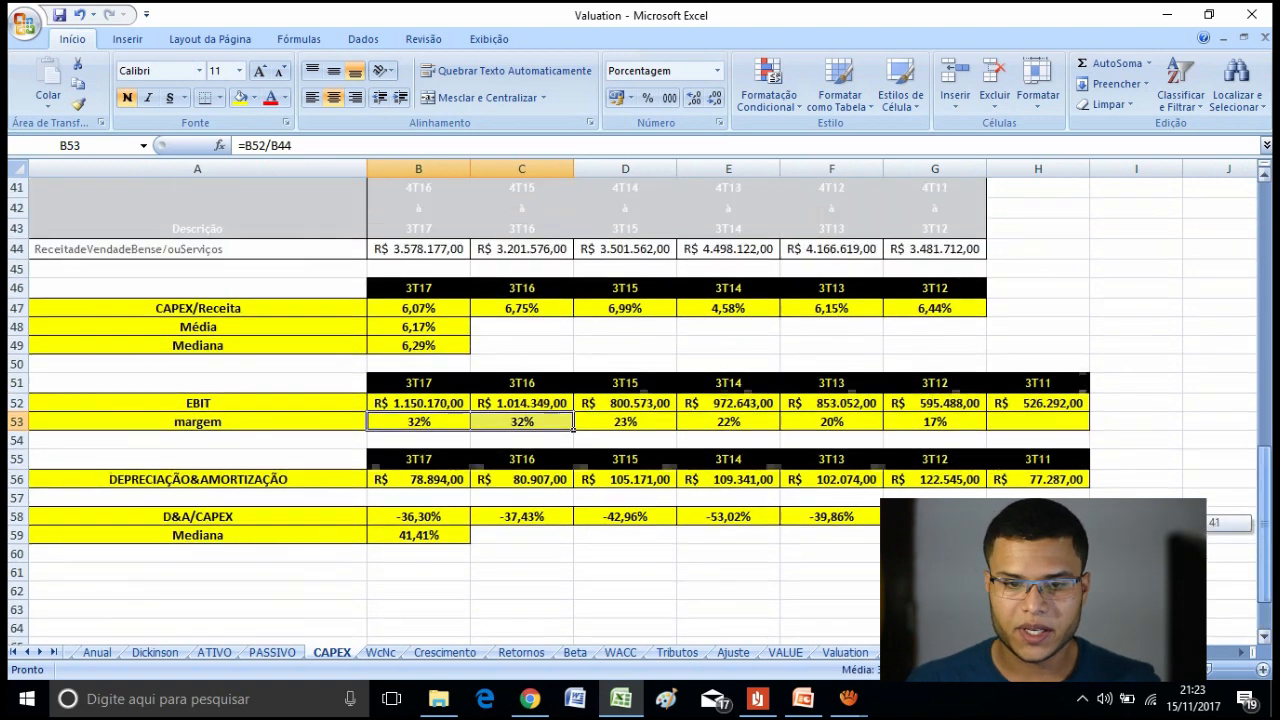
{"action": "left_click", "coordinate": [1265, 473]}
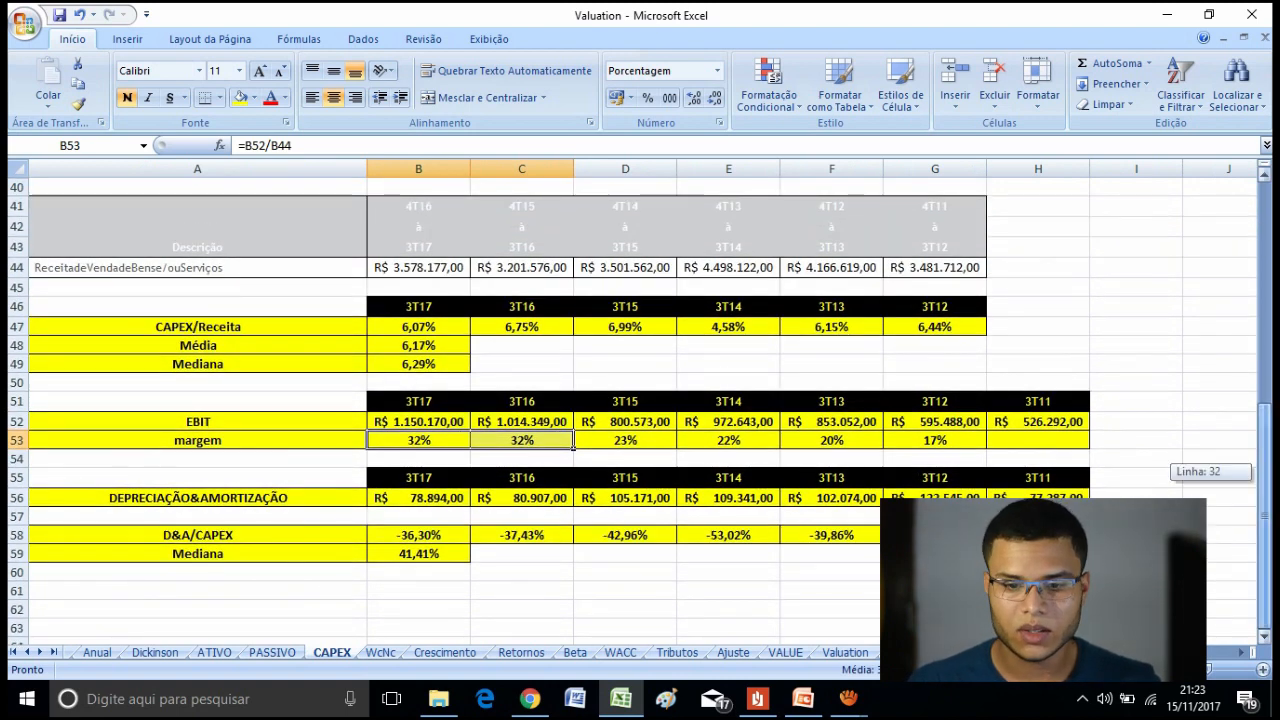
{"action": "left_click", "coordinate": [1265, 526]}
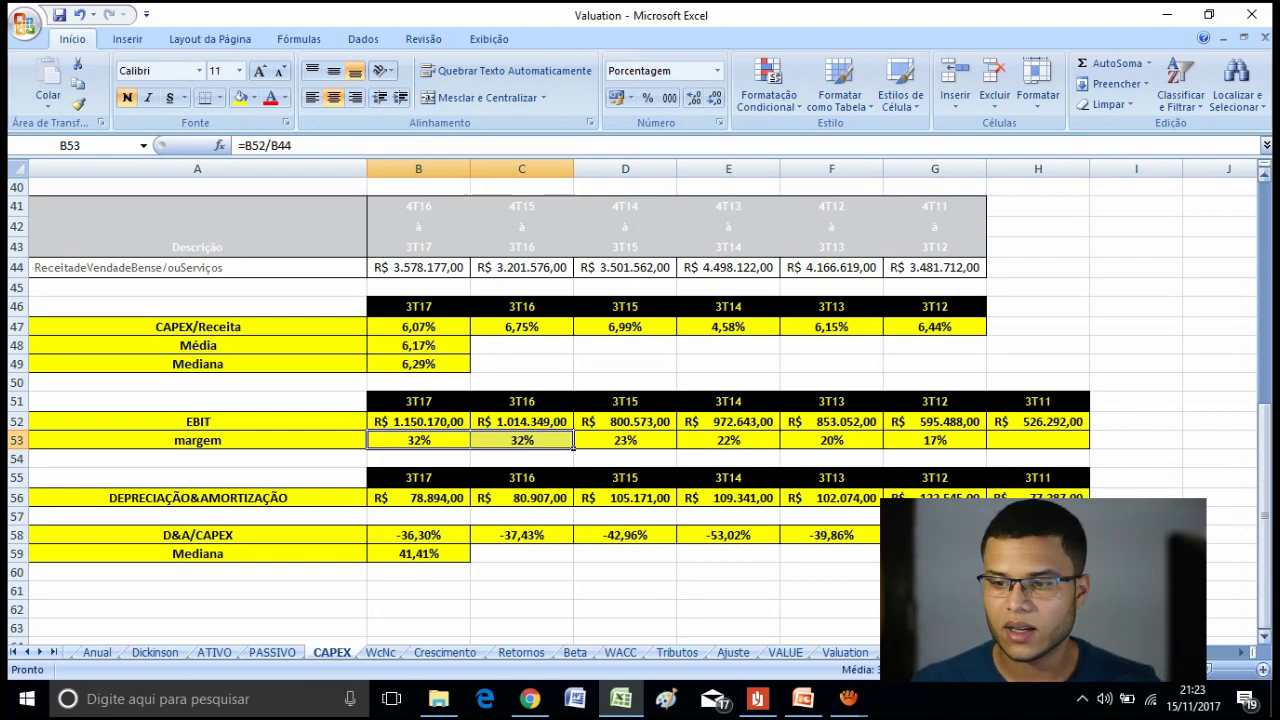
{"action": "left_click_drag", "start_coordinate": [1265, 474], "coordinate": [1265, 404]}
{"action": "left_click", "coordinate": [418, 249]}
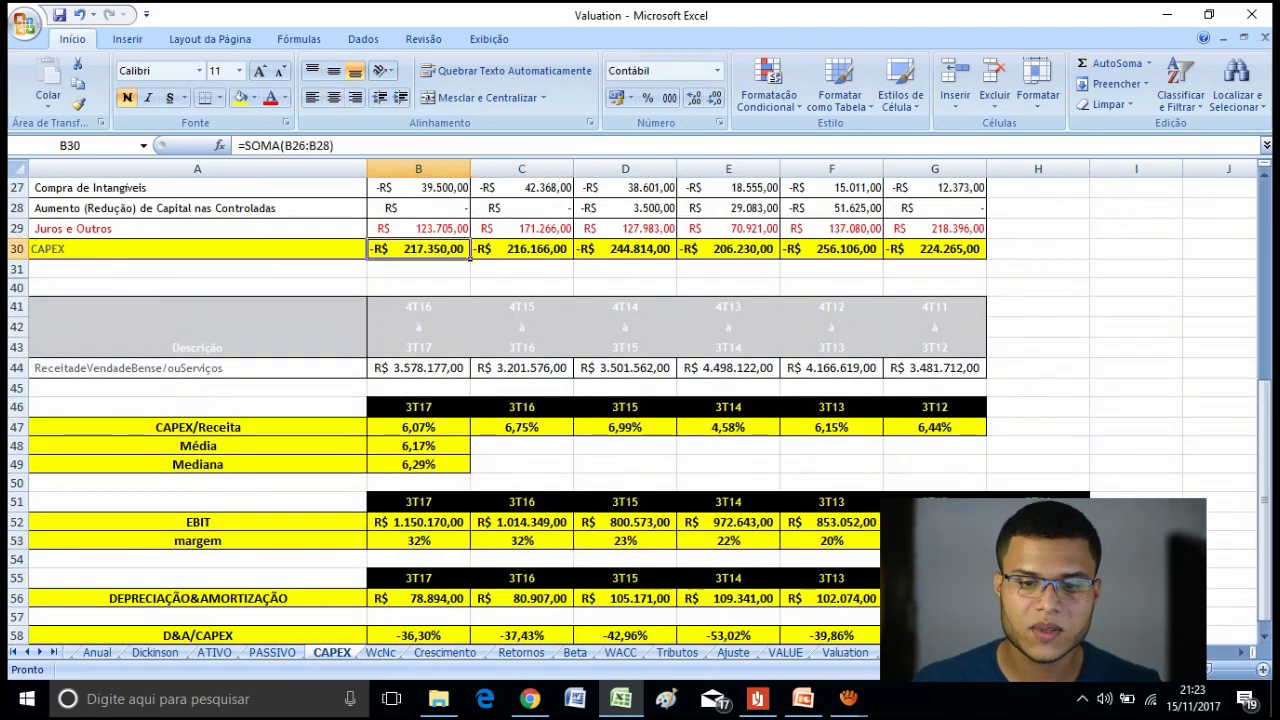
{"action": "left_click", "coordinate": [521, 249]}
{"action": "left_click_drag", "start_coordinate": [1265, 462], "coordinate": [1265, 471]}
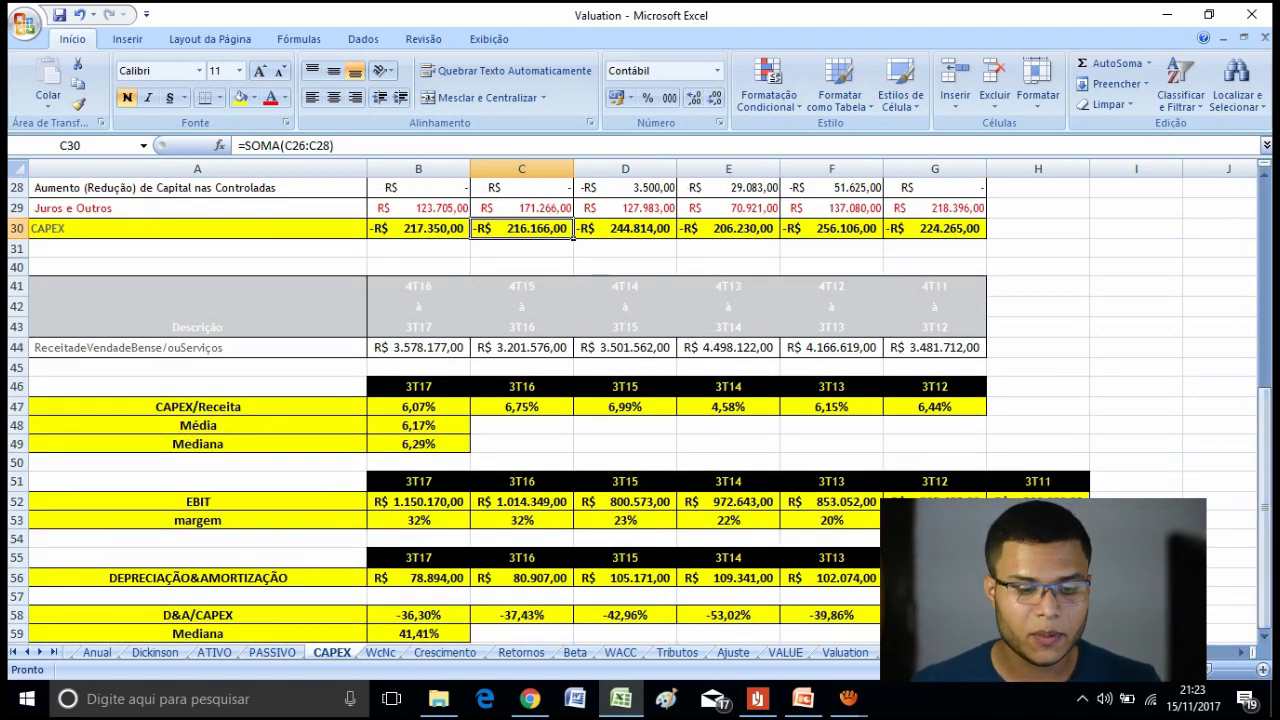
{"action": "left_click_drag", "start_coordinate": [418, 578], "coordinate": [935, 578]}
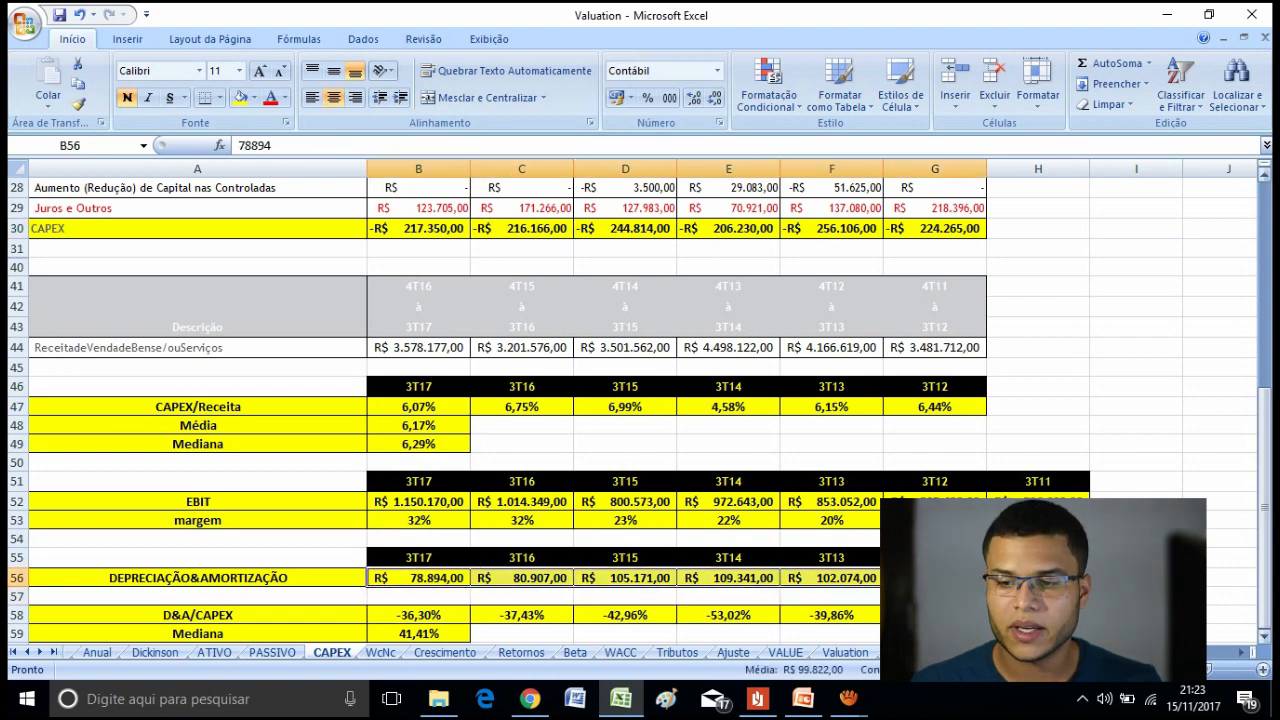
{"action": "left_click", "coordinate": [1265, 415]}
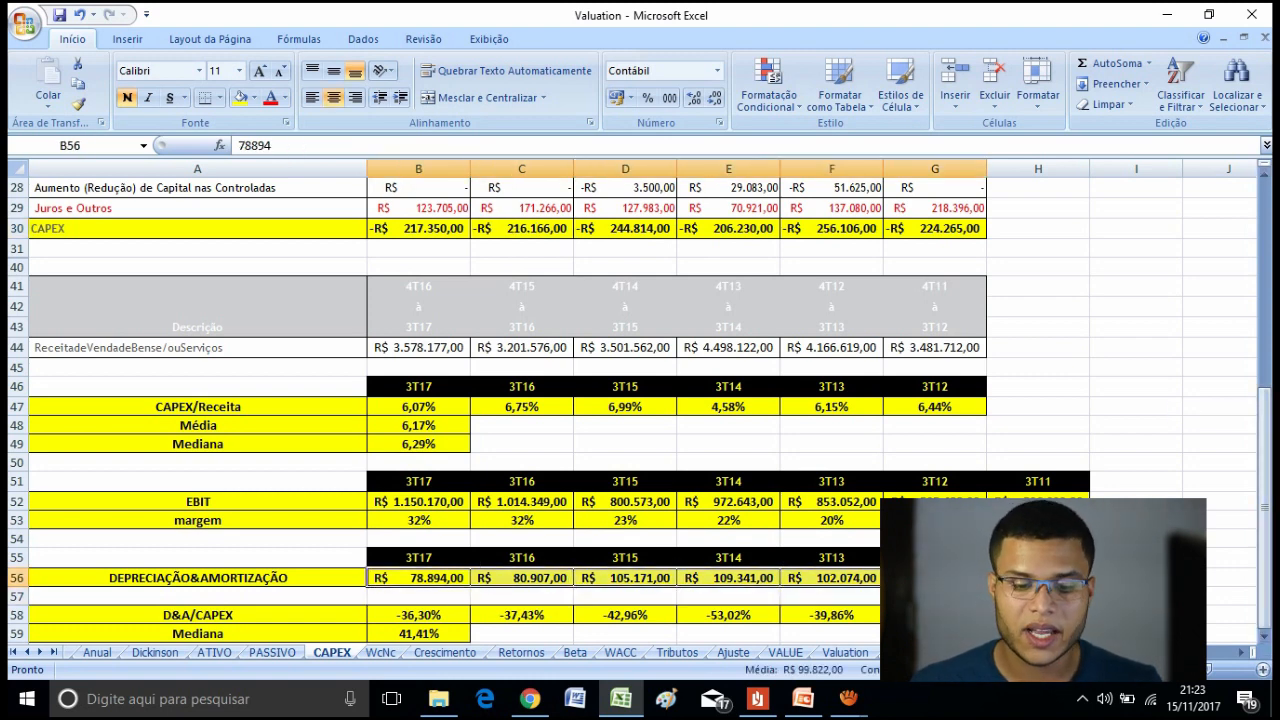
{"action": "key", "text": "Down"}
{"action": "key", "text": "Down"}
{"action": "key", "text": "Down"}
{"action": "key", "text": "Down"}
{"action": "key", "text": "Down"}
{"action": "key", "text": "Down"}
{"action": "key", "text": "Down"}
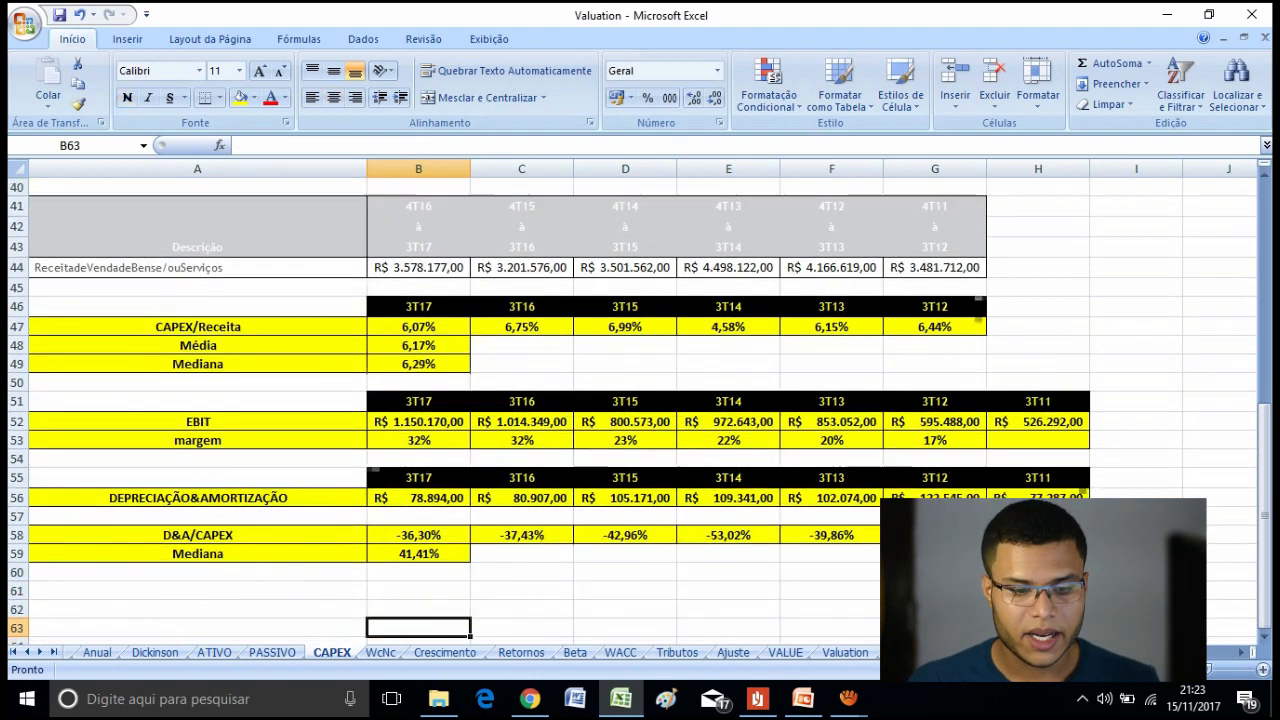
{"action": "key", "text": "Down"}
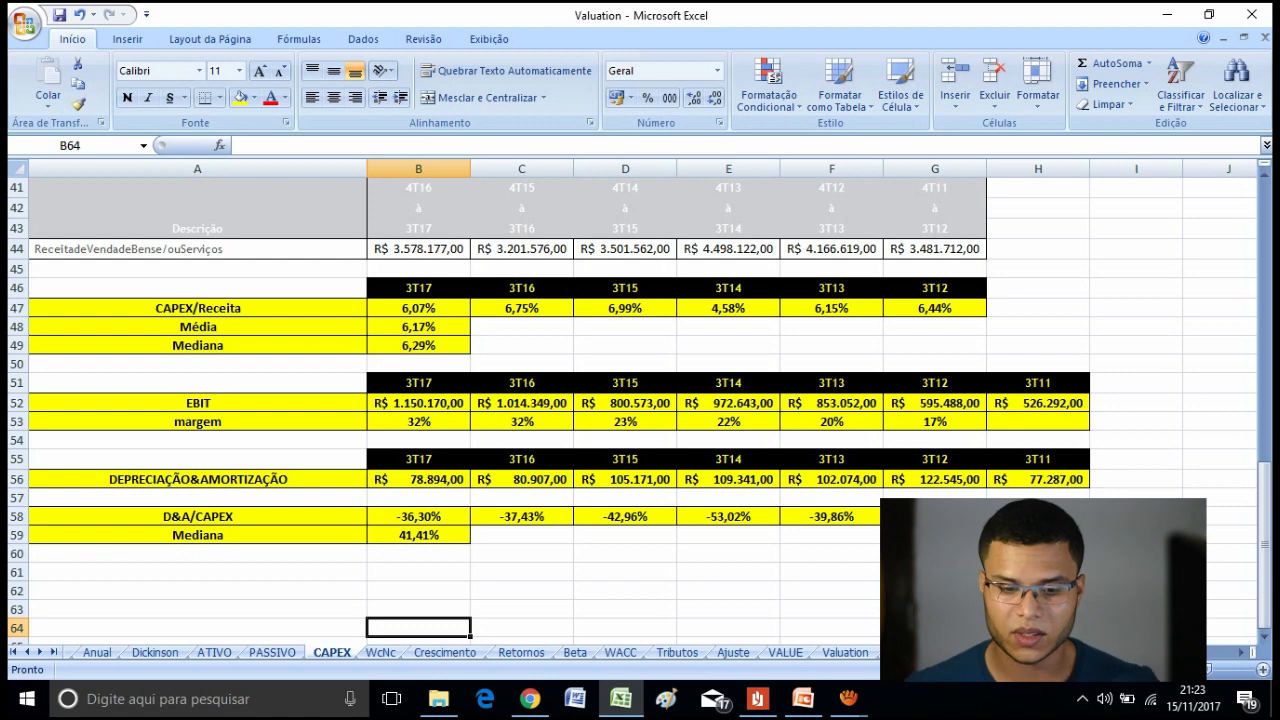
Calculate the 2016 DEPRECIAÇÃO E AMORTIZAÇÃO in B6 of the Valuation sheet with the formula =B8*0,4141.
{"action": "left_click", "coordinate": [845, 652]}
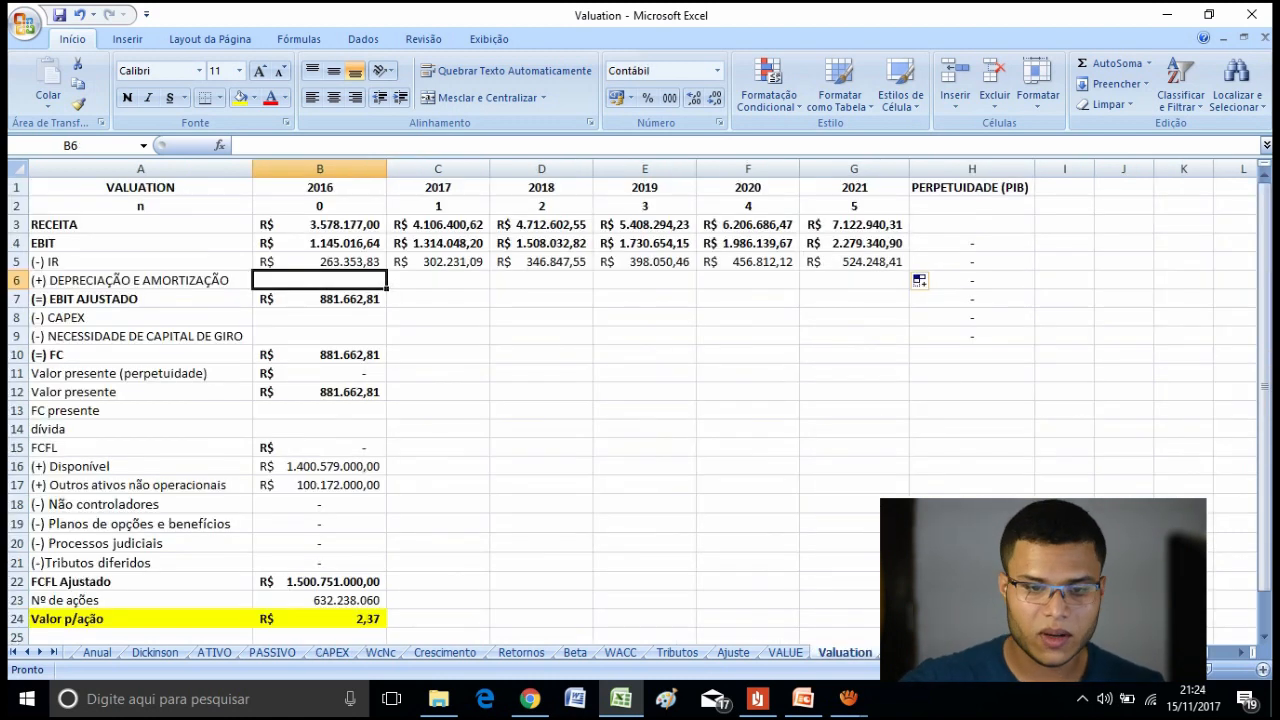
{"action": "type", "text": "="}
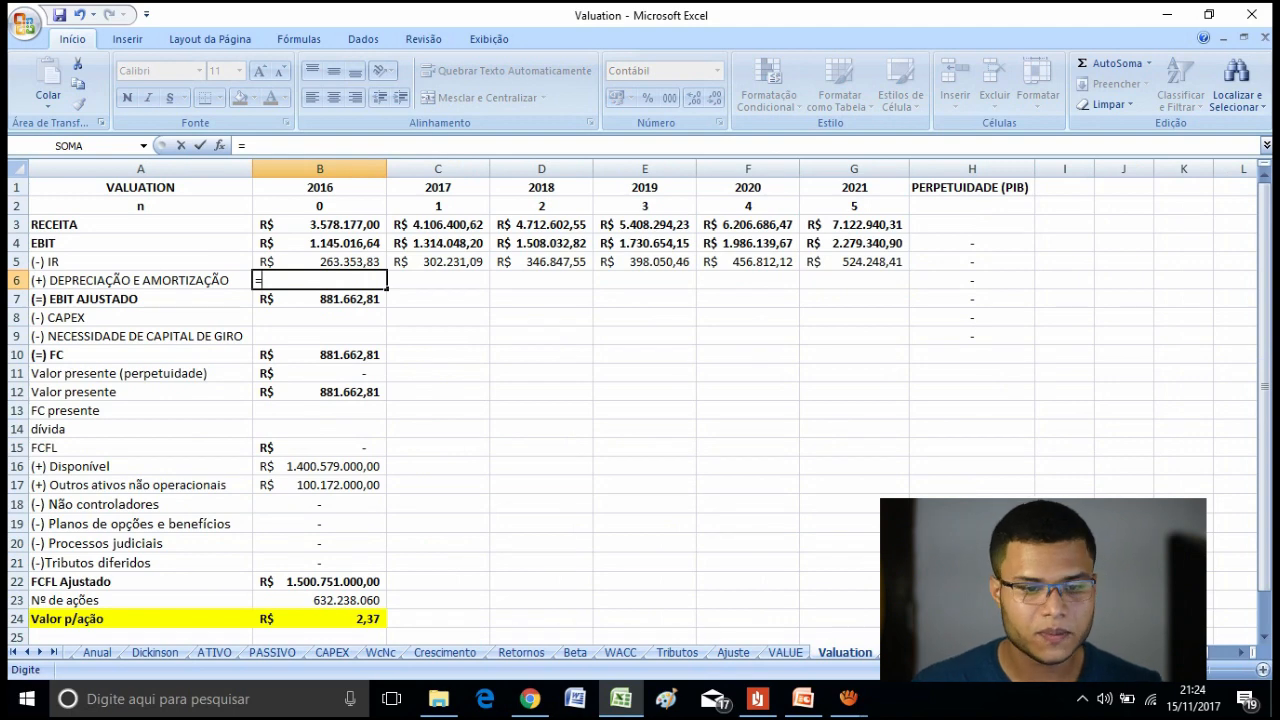
{"action": "left_click", "coordinate": [320, 317]}
{"action": "type", "text": "*0,4141"}
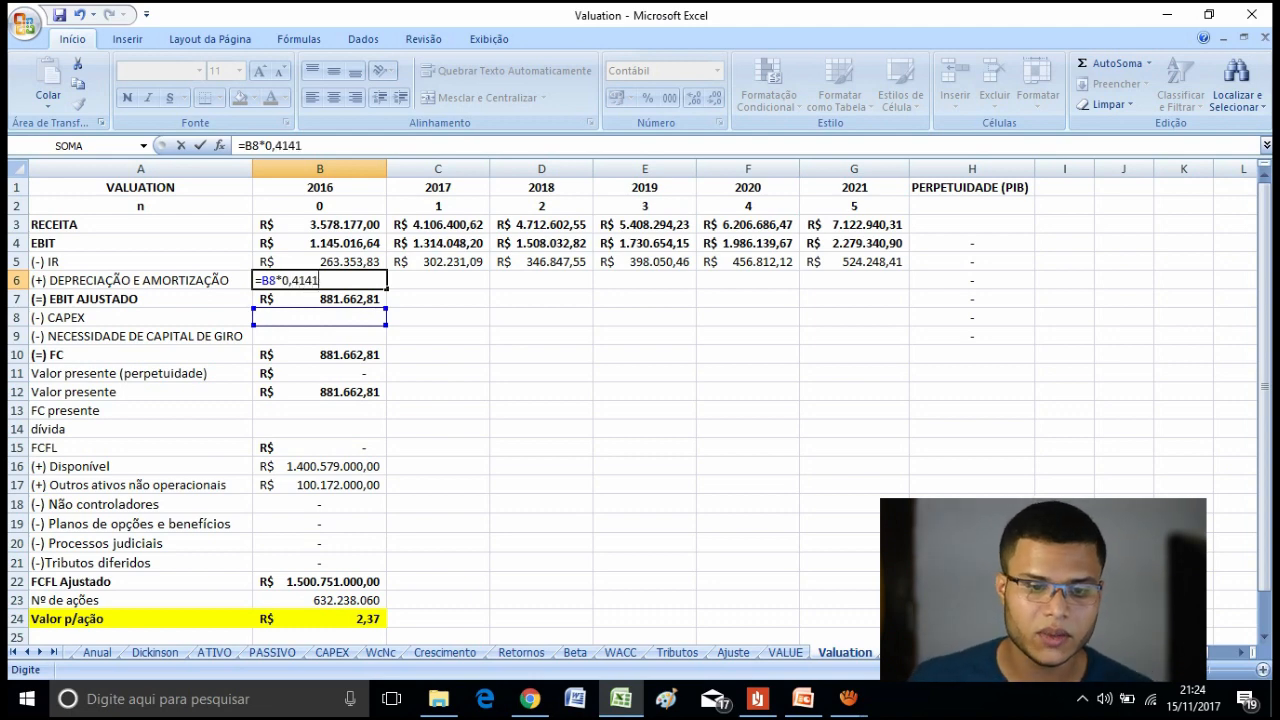
{"action": "key", "text": "Return"}
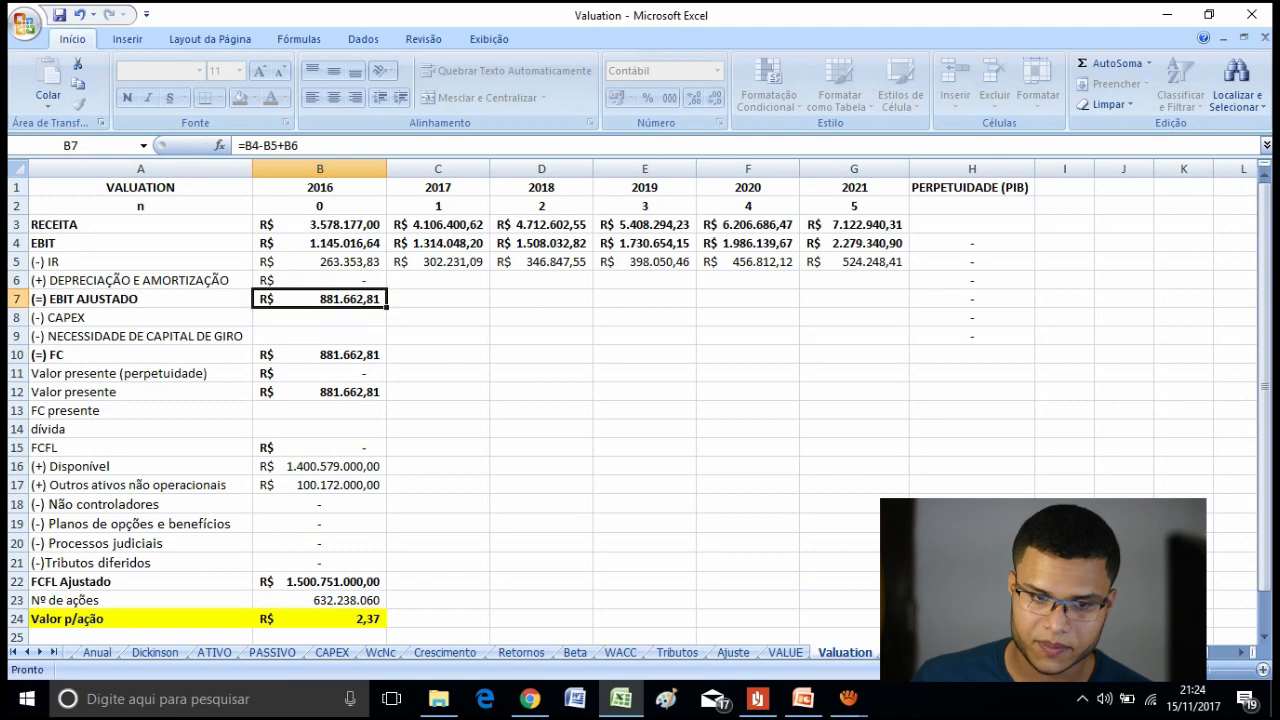
Fill the 2016 DEPRECIAÇÃO E AMORTIZAÇÃO formula across the row through 2021.
{"action": "left_click", "coordinate": [320, 281]}
{"action": "left_click_drag", "start_coordinate": [386, 289], "coordinate": [860, 286]}
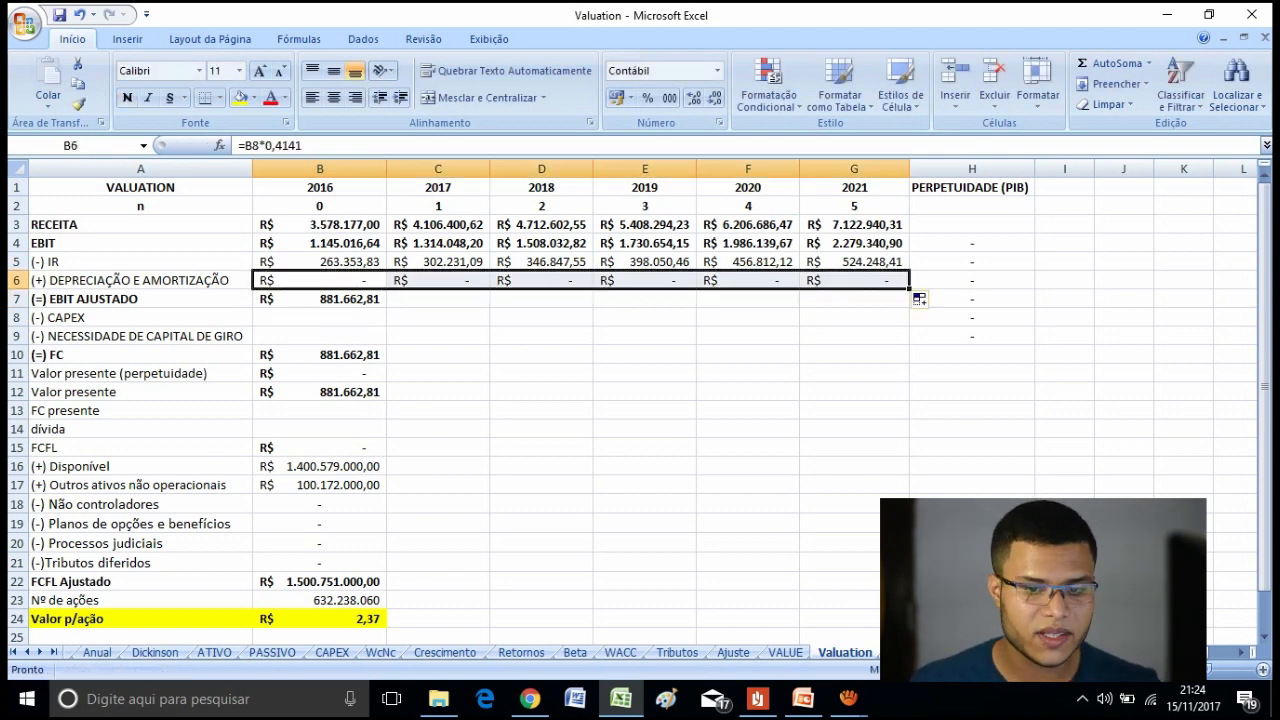
{"action": "left_click", "coordinate": [320, 318]}
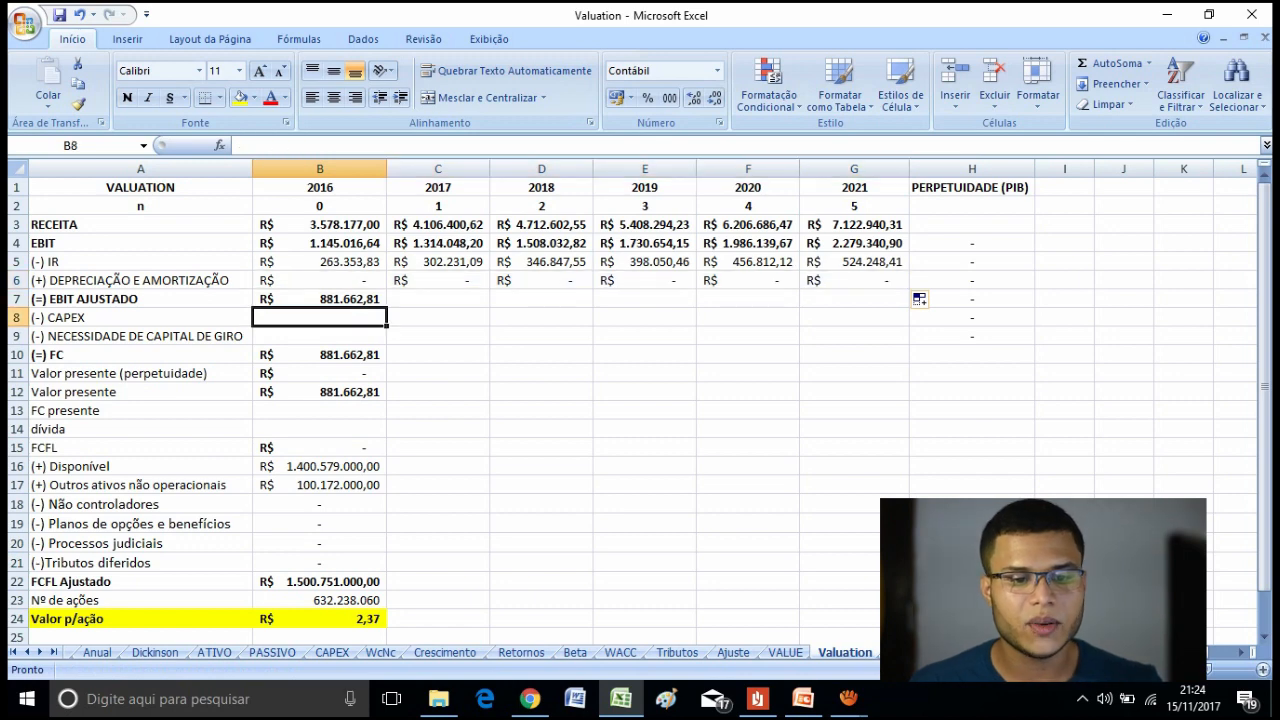
Review the 2016 EBIT AJUSTADO formula =B4-B5+B6 in B7 and fill it across the row through 2021.
{"action": "left_click", "coordinate": [320, 281]}
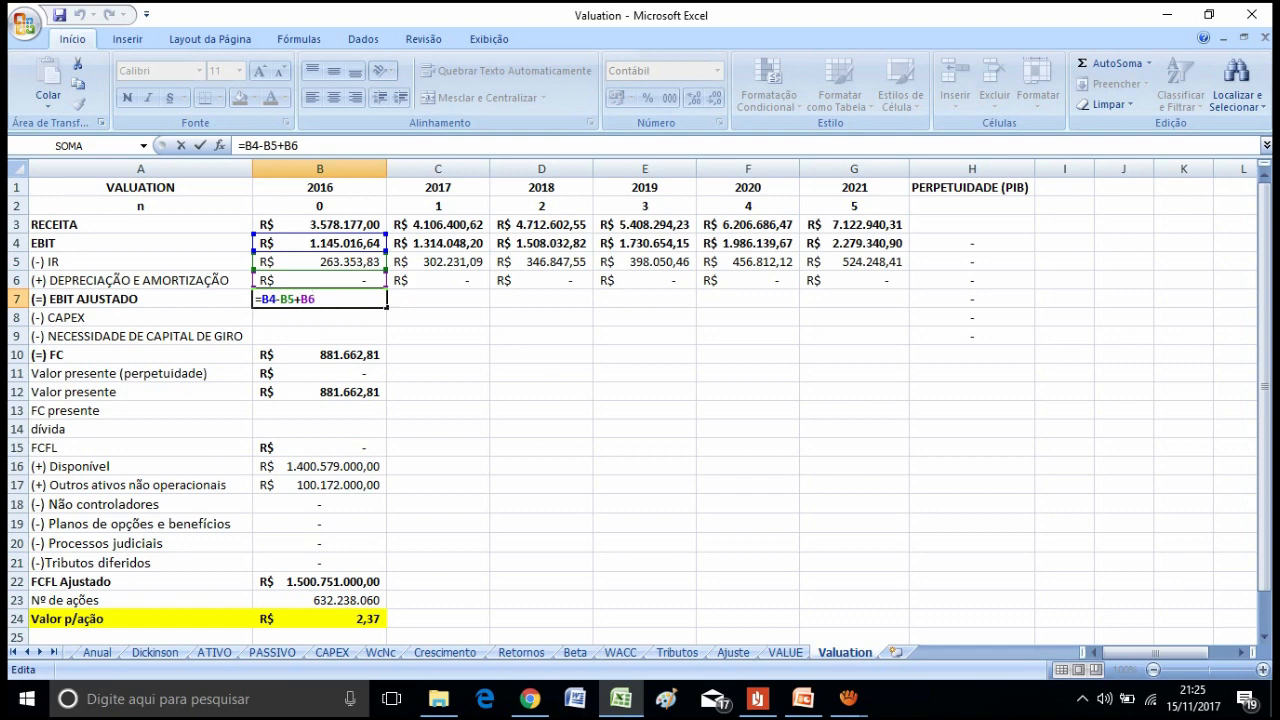
{"action": "key", "text": "Return"}
{"action": "left_click", "coordinate": [320, 299]}
{"action": "left_click_drag", "start_coordinate": [386, 307], "coordinate": [855, 300]}
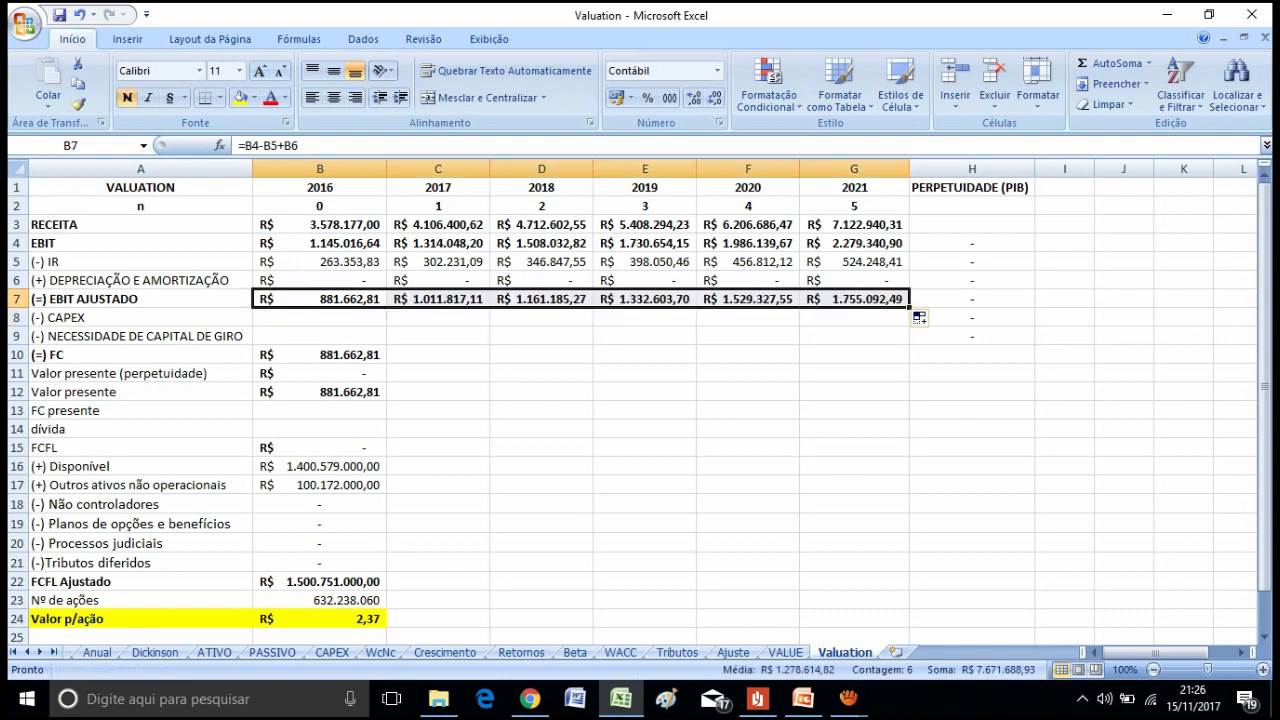
Calculate the 2016 CAPEX in B8 of the Valuation sheet as 0,0629 times RECEITA with the formula =0,0629*Valuation!B3.
{"action": "left_click", "coordinate": [854, 429]}
{"action": "left_click", "coordinate": [320, 318]}
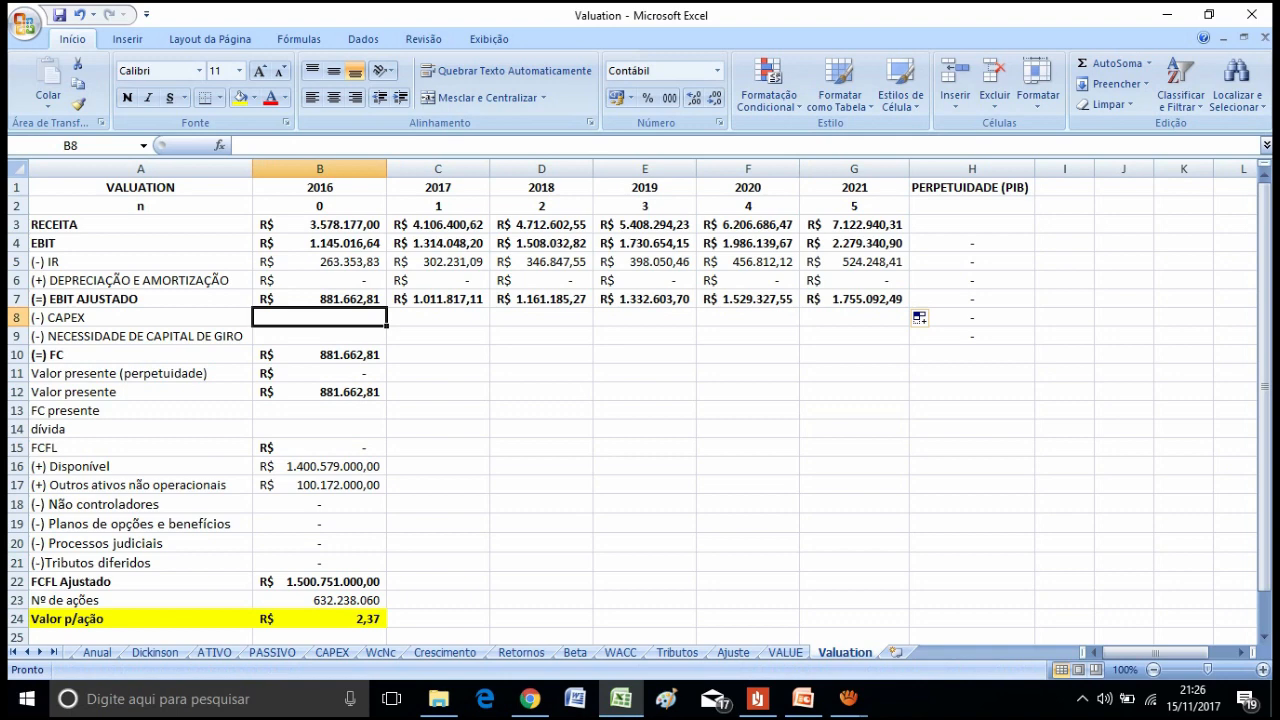
{"action": "type", "text": "="}
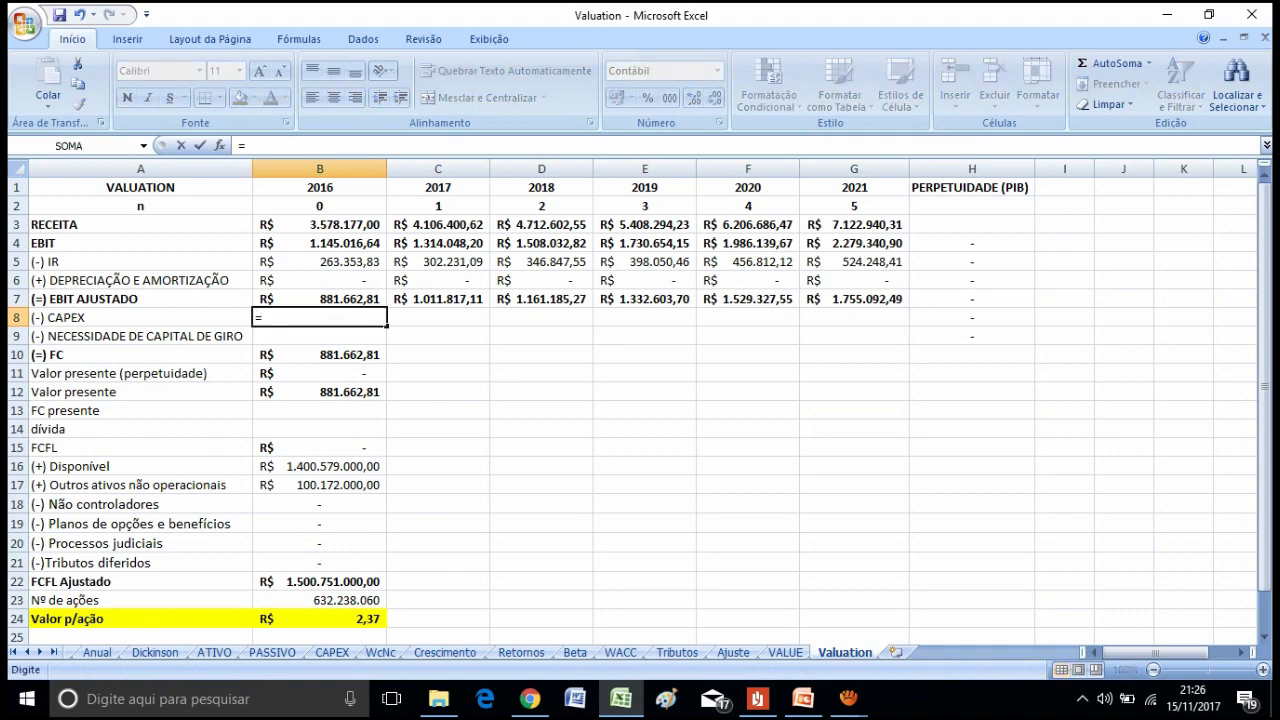
{"action": "left_click", "coordinate": [332, 652]}
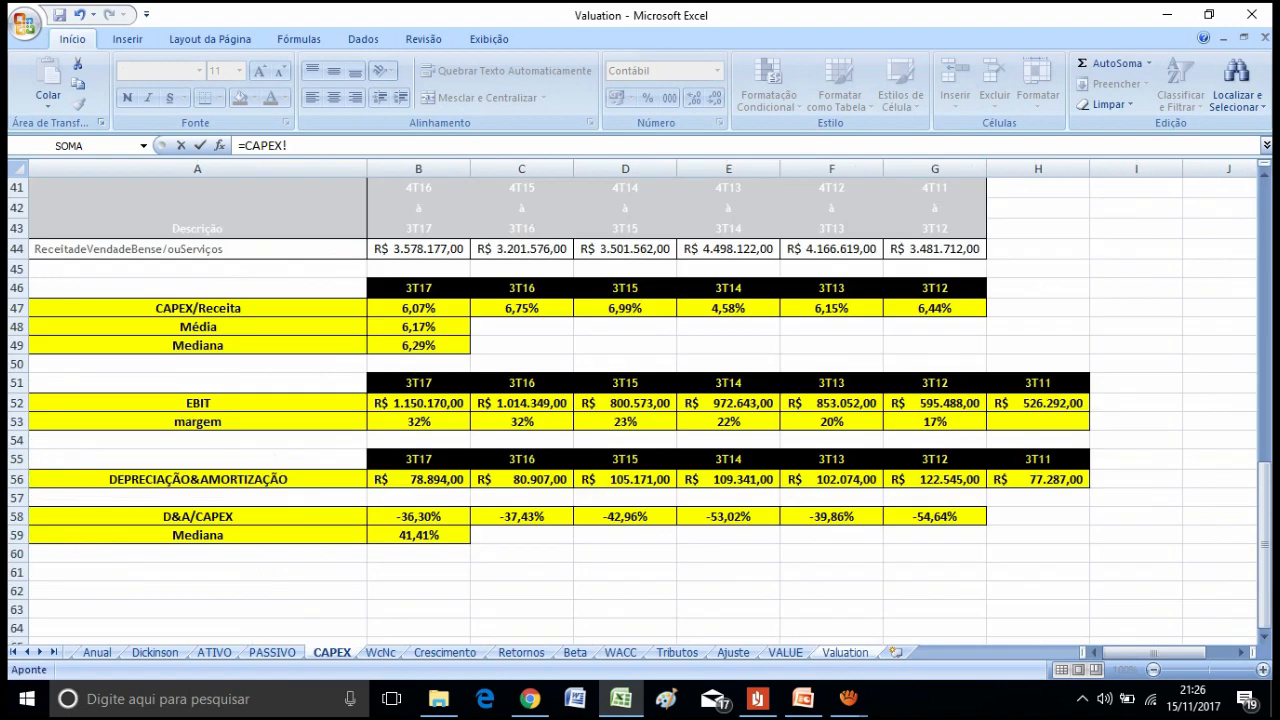
{"action": "left_click_drag", "start_coordinate": [1264, 489], "coordinate": [1264, 489]}
{"action": "left_click", "coordinate": [845, 652]}
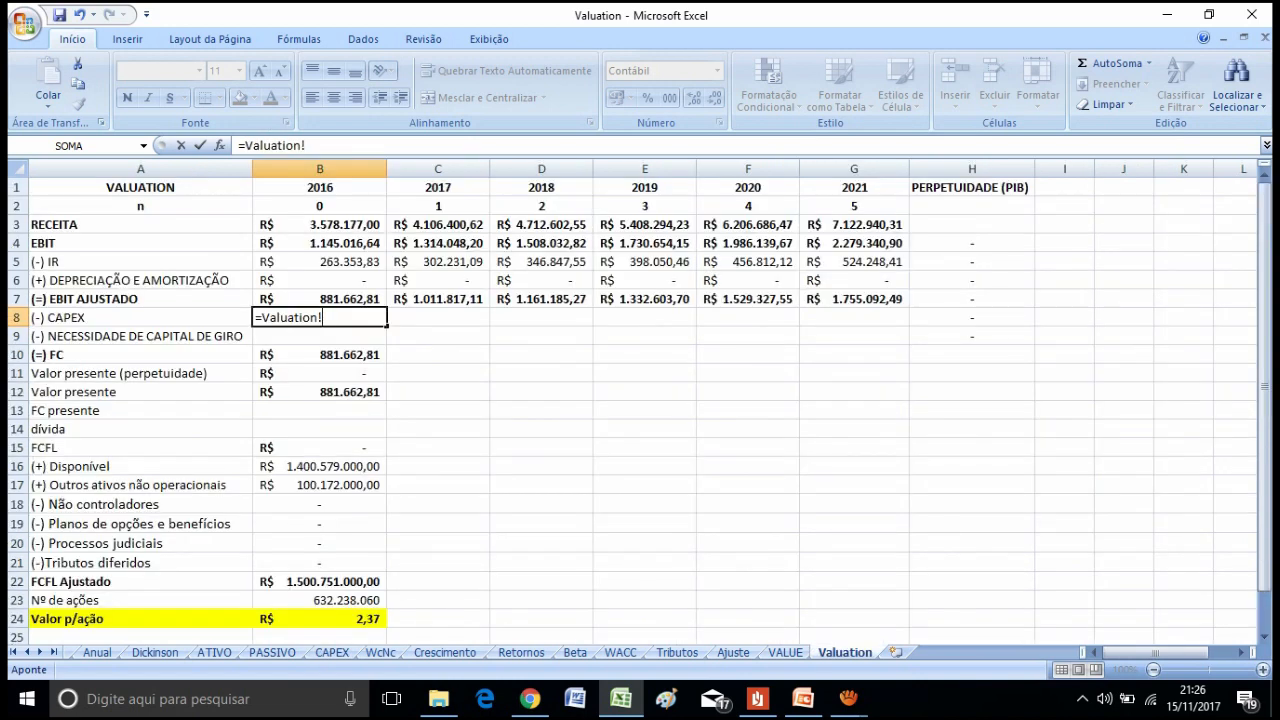
{"action": "key", "text": "shift+Left"}
{"action": "key", "text": "shift+Left"}
{"action": "key", "text": "shift+Left"}
{"action": "key", "text": "shift+Left"}
{"action": "key", "text": "shift+Left"}
{"action": "key", "text": "shift+Left"}
{"action": "key", "text": "shift+Left"}
{"action": "key", "text": "shift+Left"}
{"action": "key", "text": "shift+Left"}
{"action": "key", "text": "shift+Left"}
{"action": "key", "text": "BackSpace"}
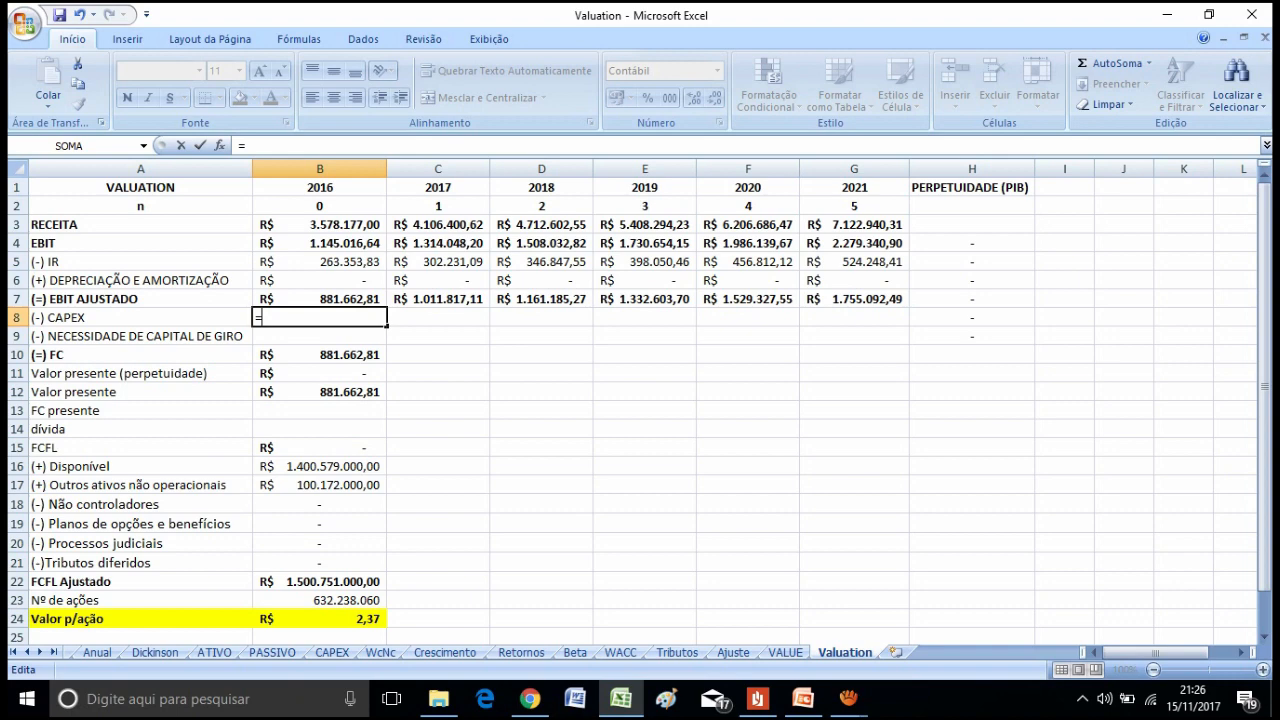
{"action": "type", "text": "0,0629*"}
{"action": "left_click", "coordinate": [320, 225]}
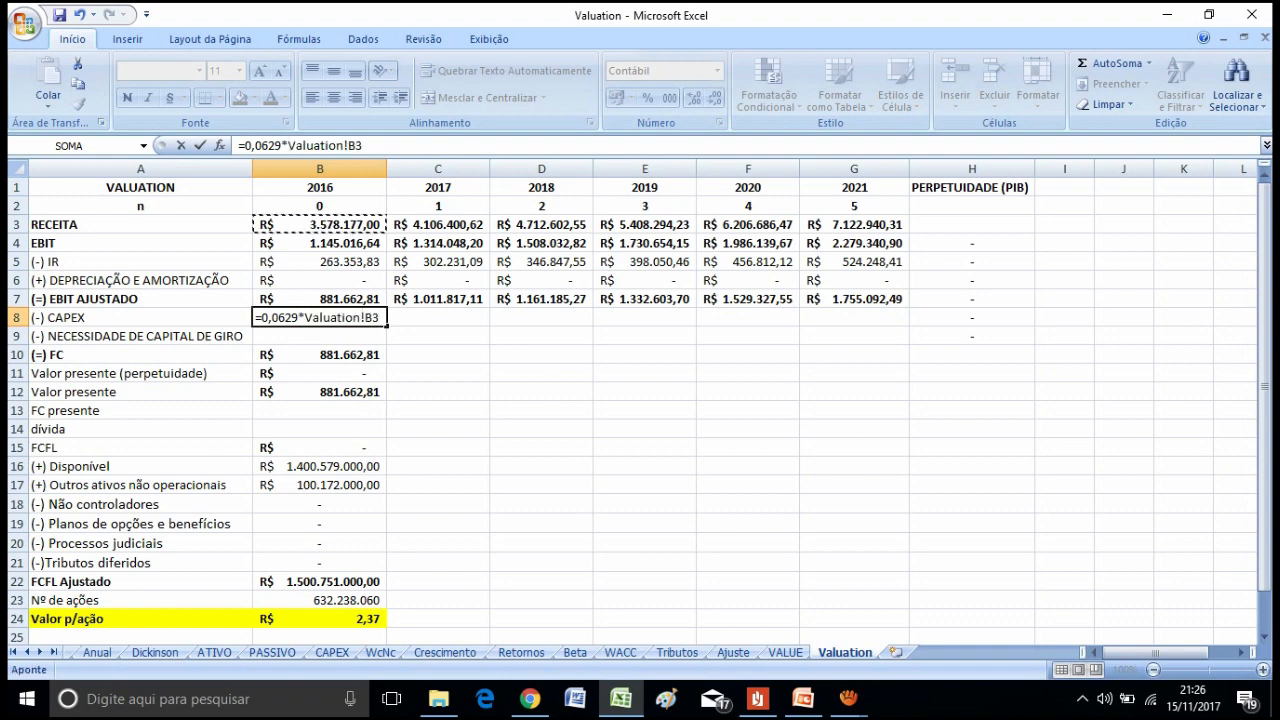
{"action": "key", "text": "Return"}
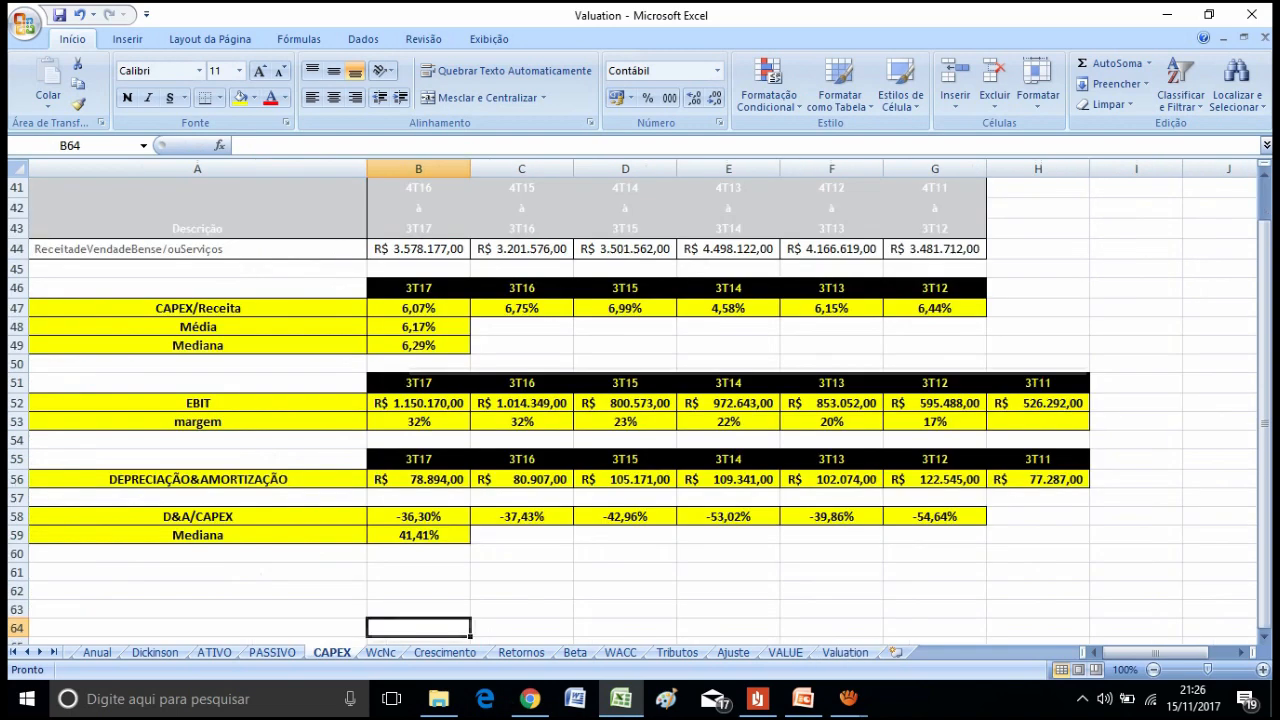
Fill the 2016 CAPEX formula in B8 of the Valuation sheet across the row through 2021.
{"action": "left_click", "coordinate": [331, 652]}
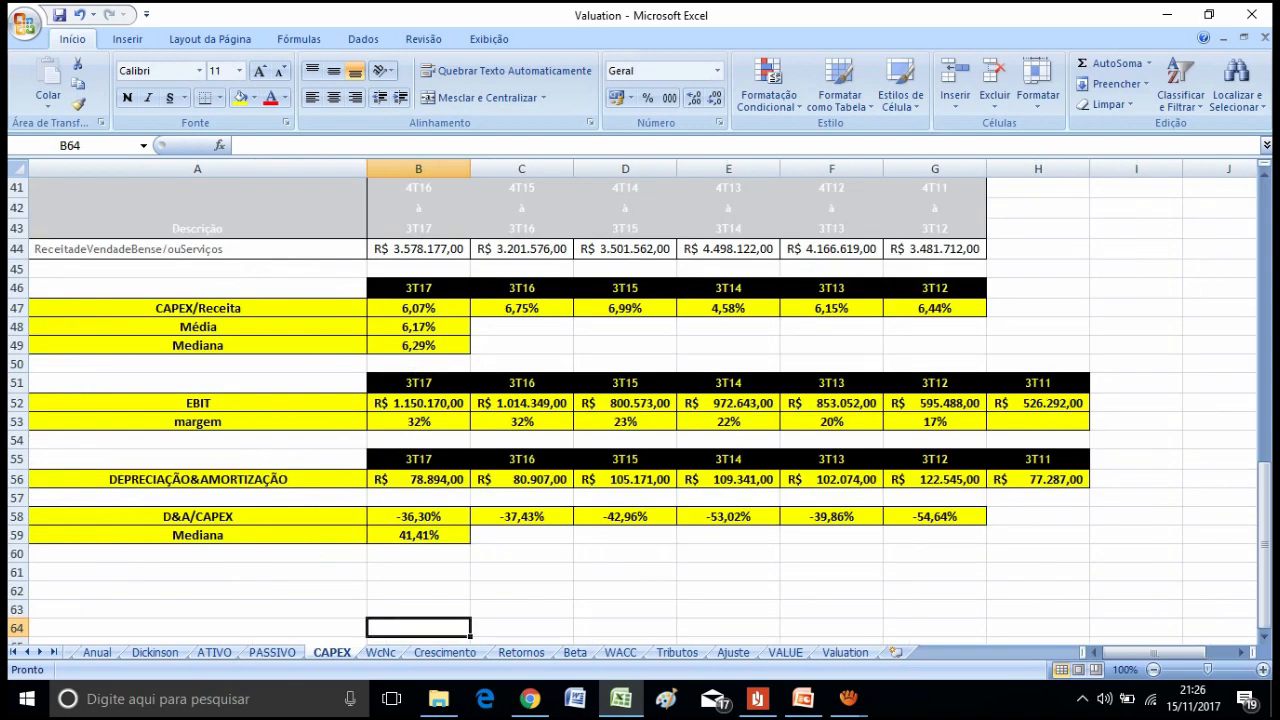
{"action": "left_click", "coordinate": [845, 652]}
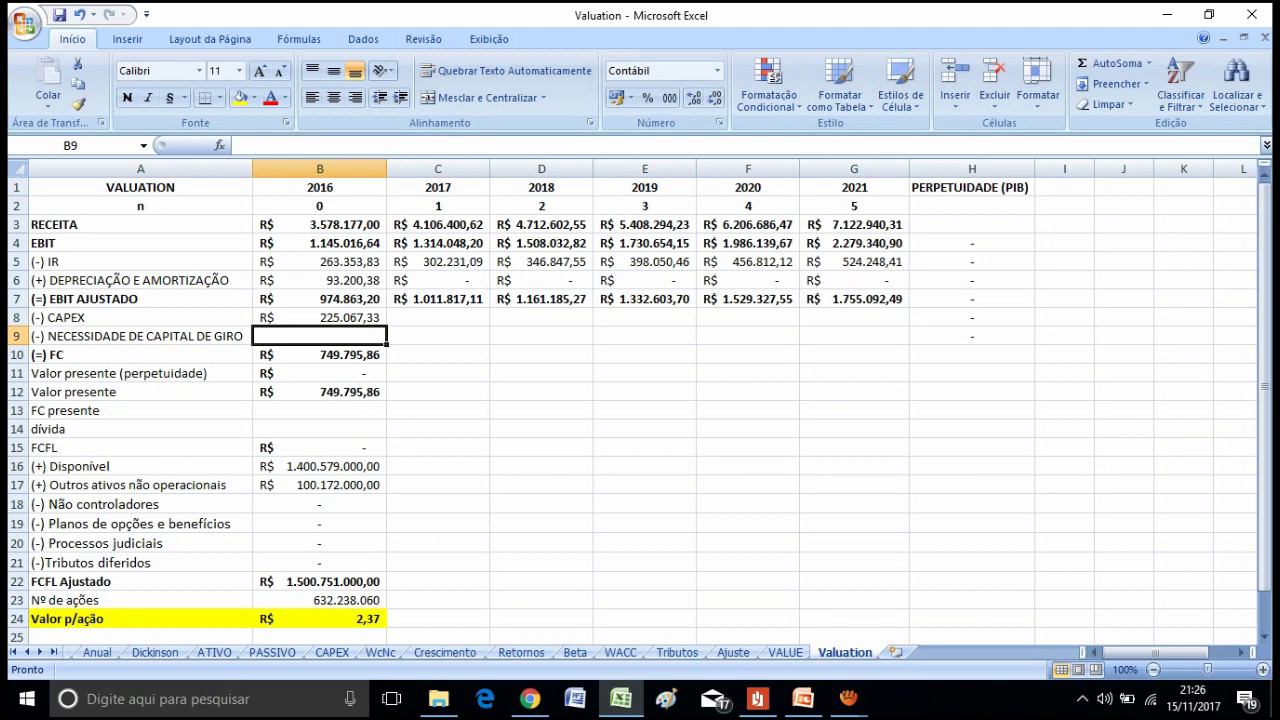
{"action": "left_click", "coordinate": [320, 318]}
{"action": "left_click_drag", "start_coordinate": [386, 325], "coordinate": [900, 318]}
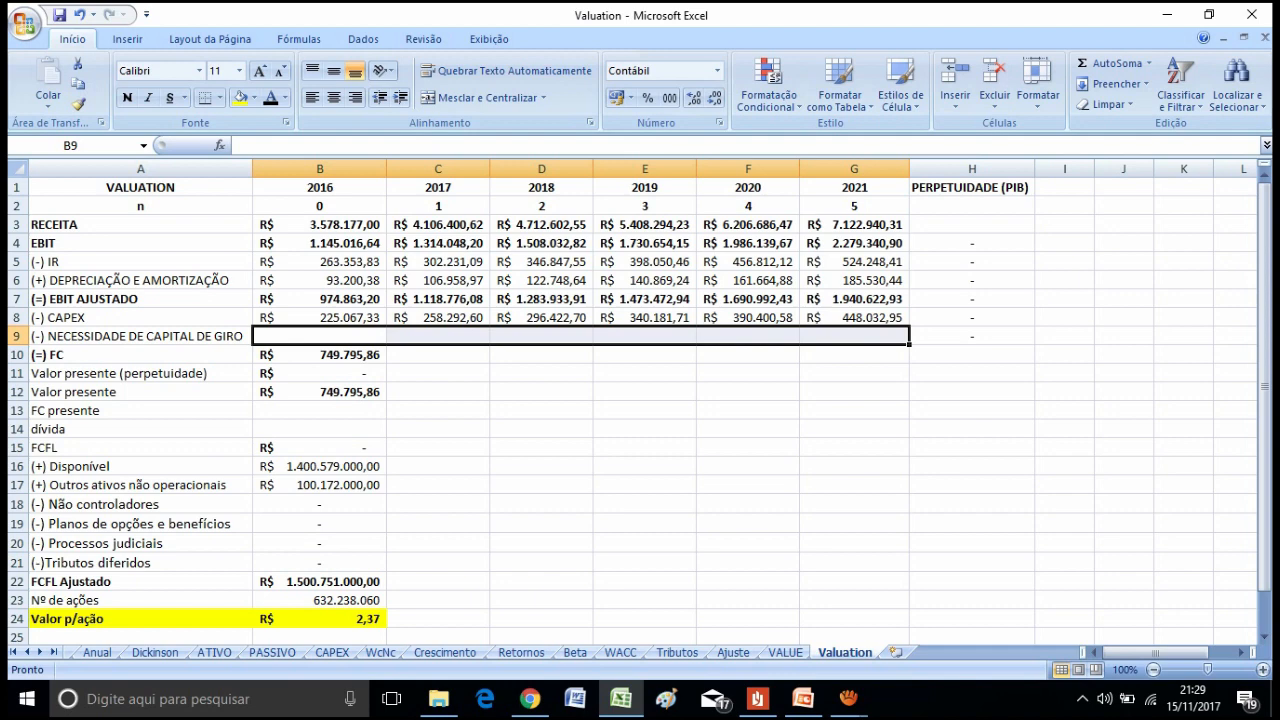
Link the 2016 NECESSIDADE DE CAPITAL DE GIRO in B9 to the WcNc sheet with the formula =WcNc!B30.
{"action": "left_click", "coordinate": [319, 337]}
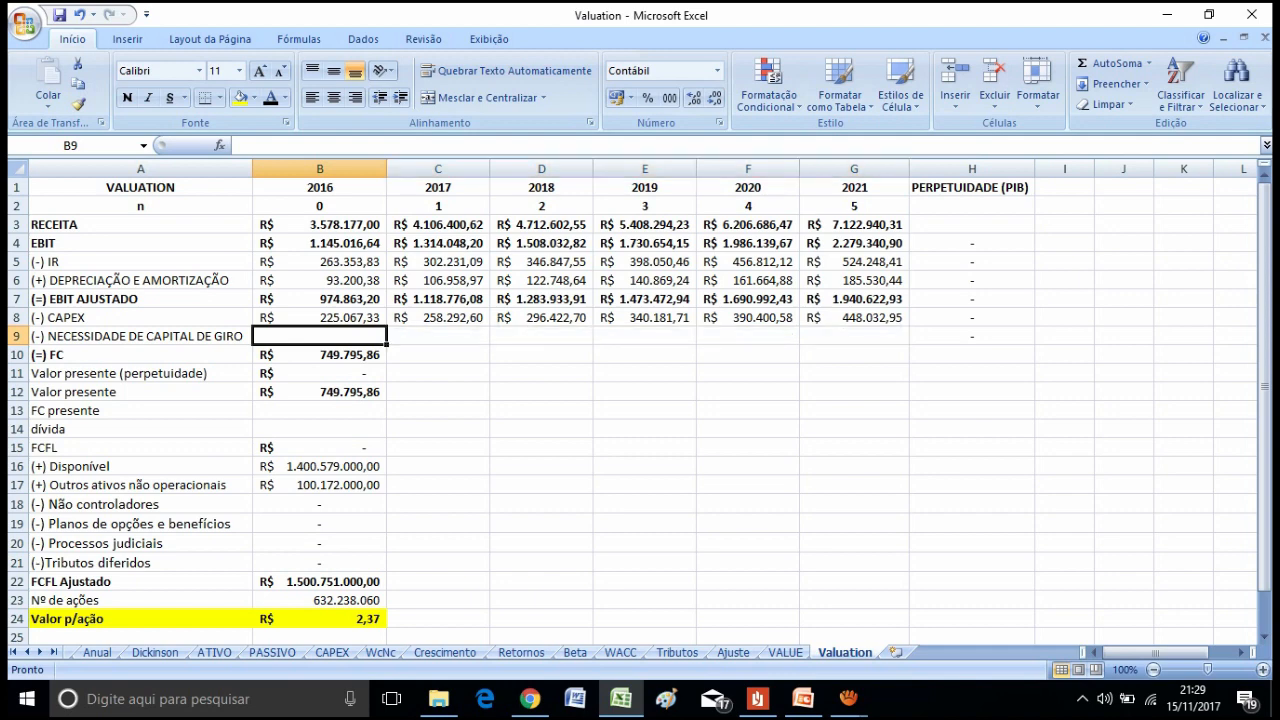
{"action": "type", "text": "="}
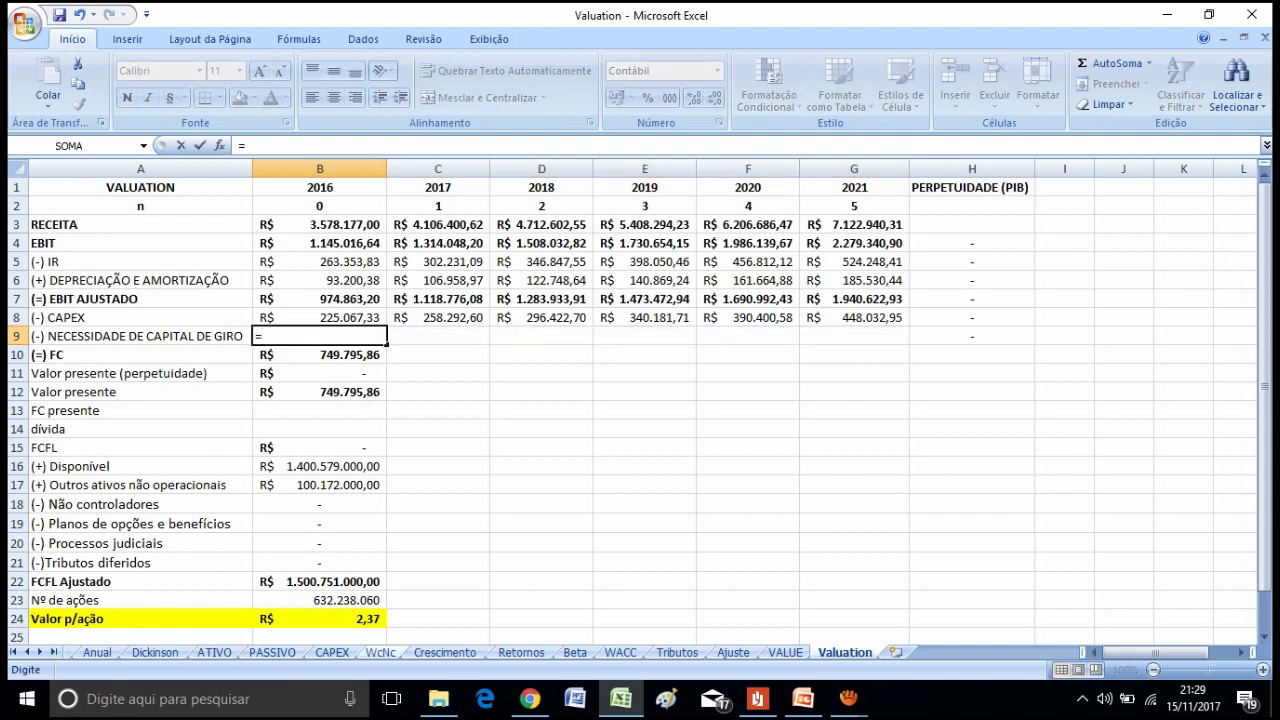
{"action": "left_click", "coordinate": [380, 652]}
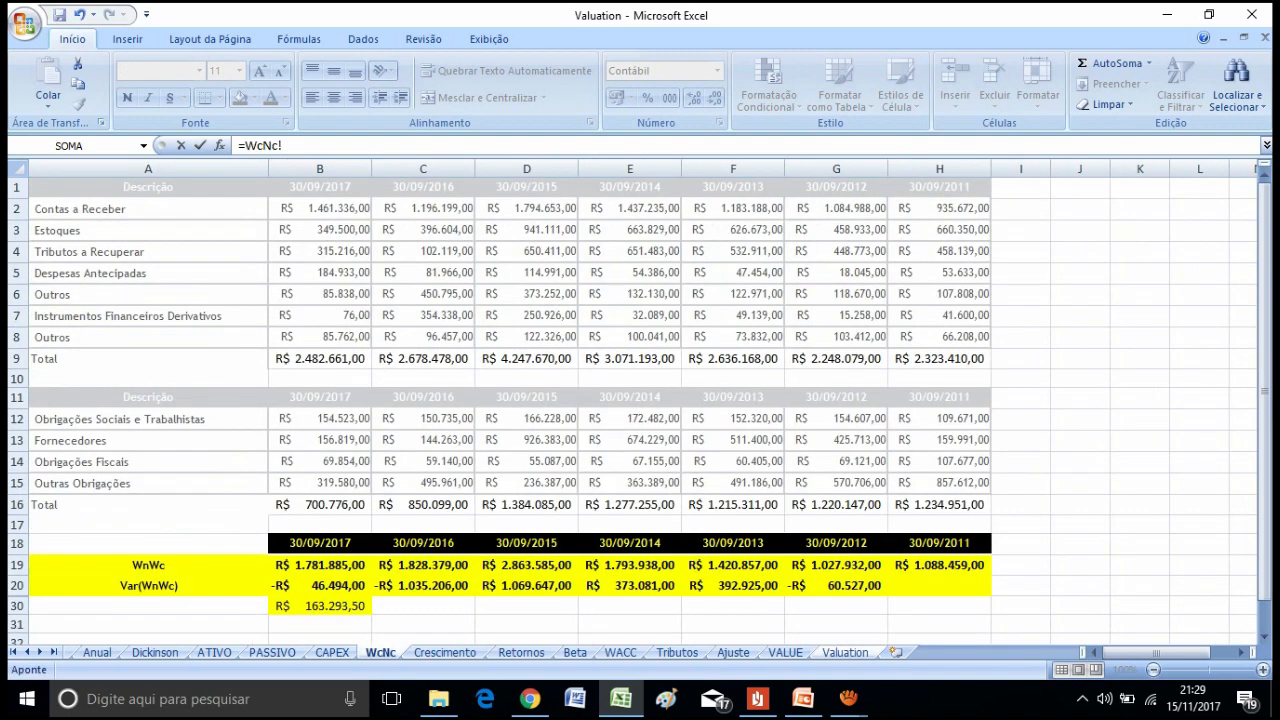
{"action": "left_click", "coordinate": [319, 605]}
{"action": "key", "text": "Return"}
{"action": "left_click", "coordinate": [320, 336]}
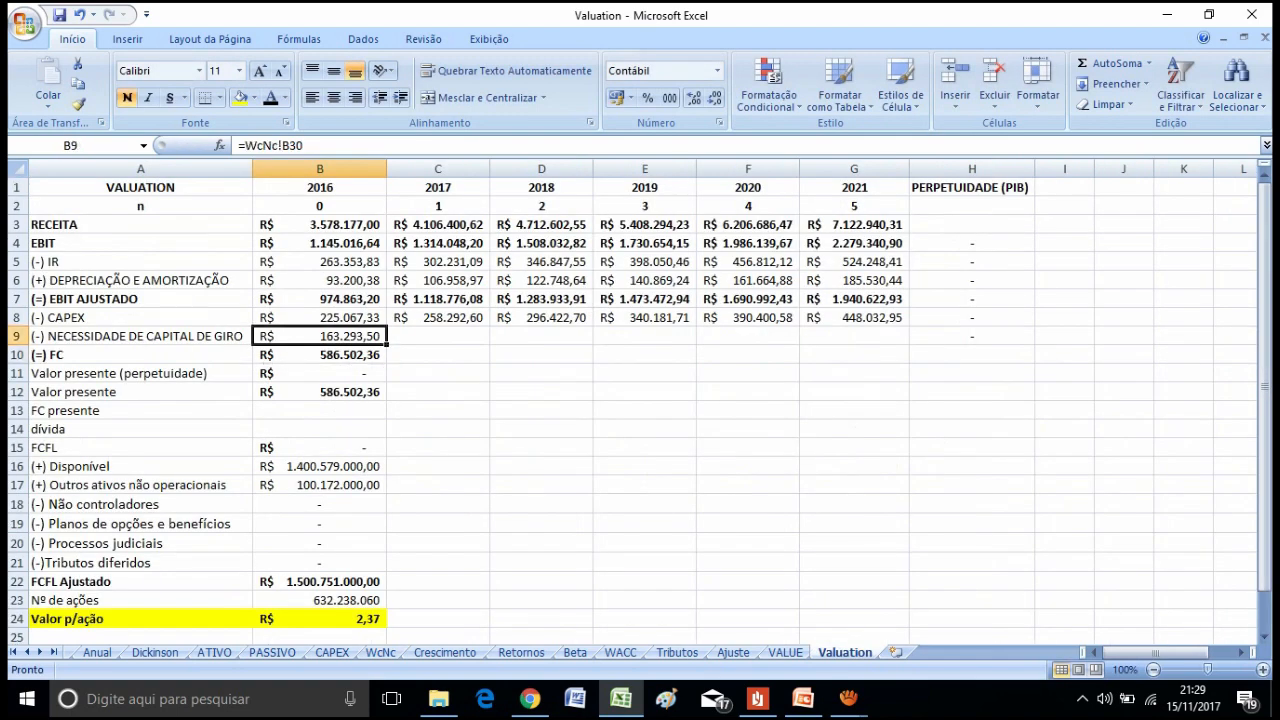
Project the 2017 NECESSIDADE DE CAPITAL DE GIRO in C9 with =B9*(1+0,15) and fill it across through 2021.
{"action": "left_click", "coordinate": [438, 336]}
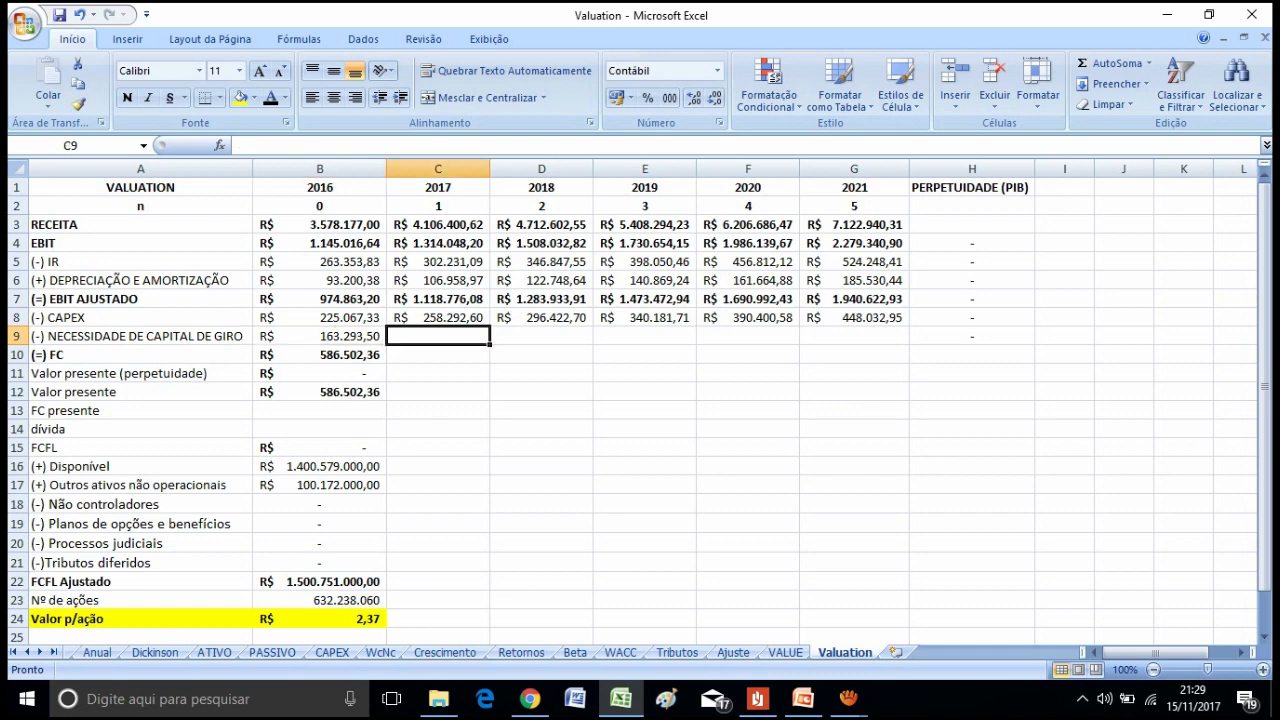
{"action": "type", "text": "="}
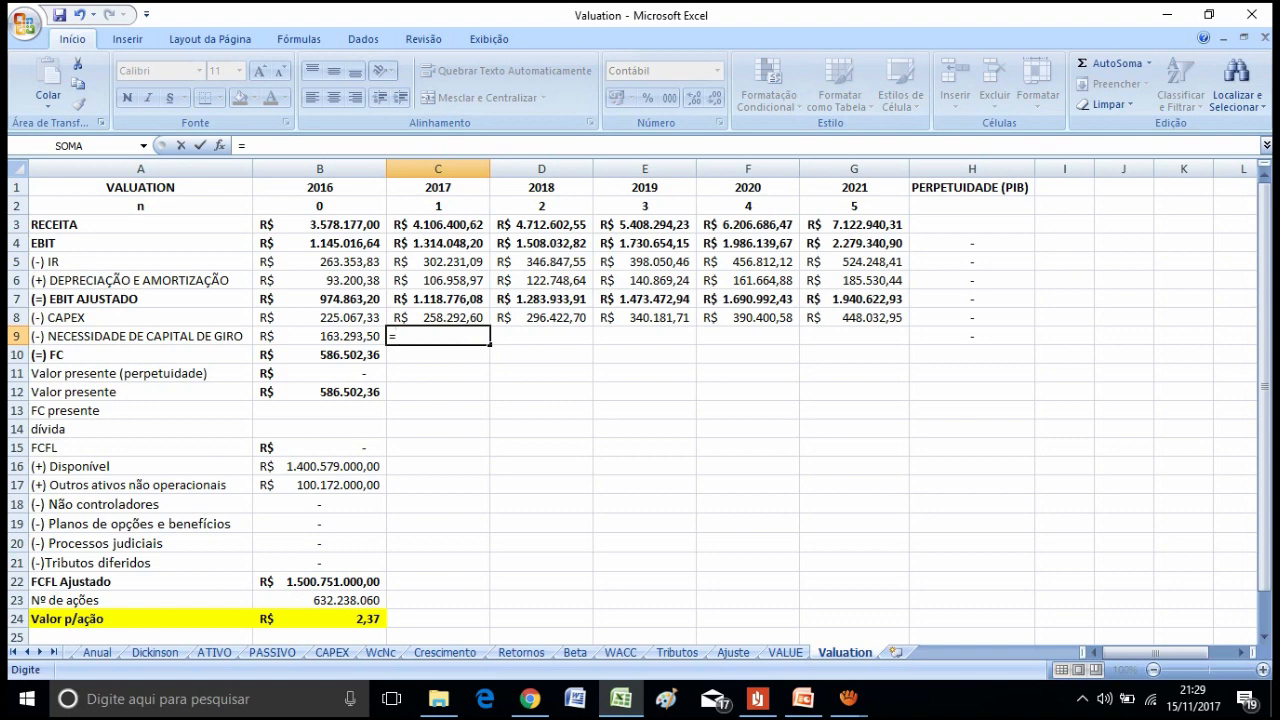
{"action": "key", "text": "Left"}
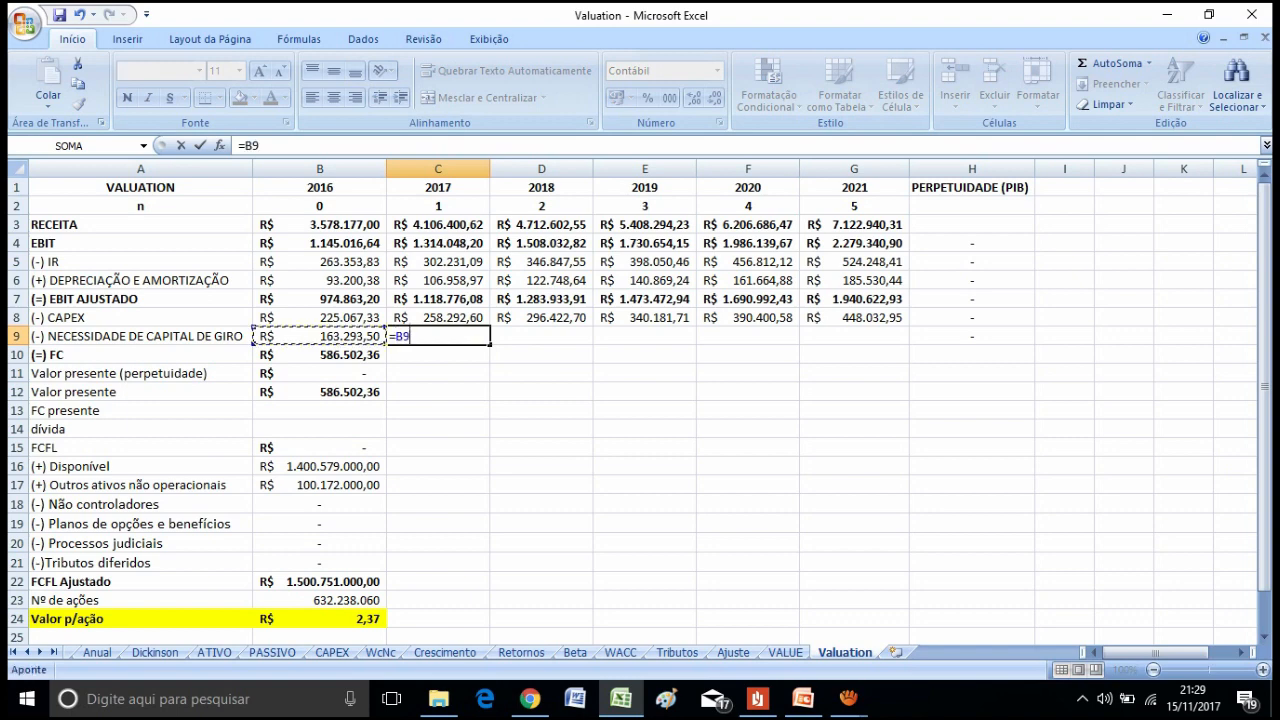
{"action": "type", "text": "*(1+0,15)"}
{"action": "key", "text": "Return"}
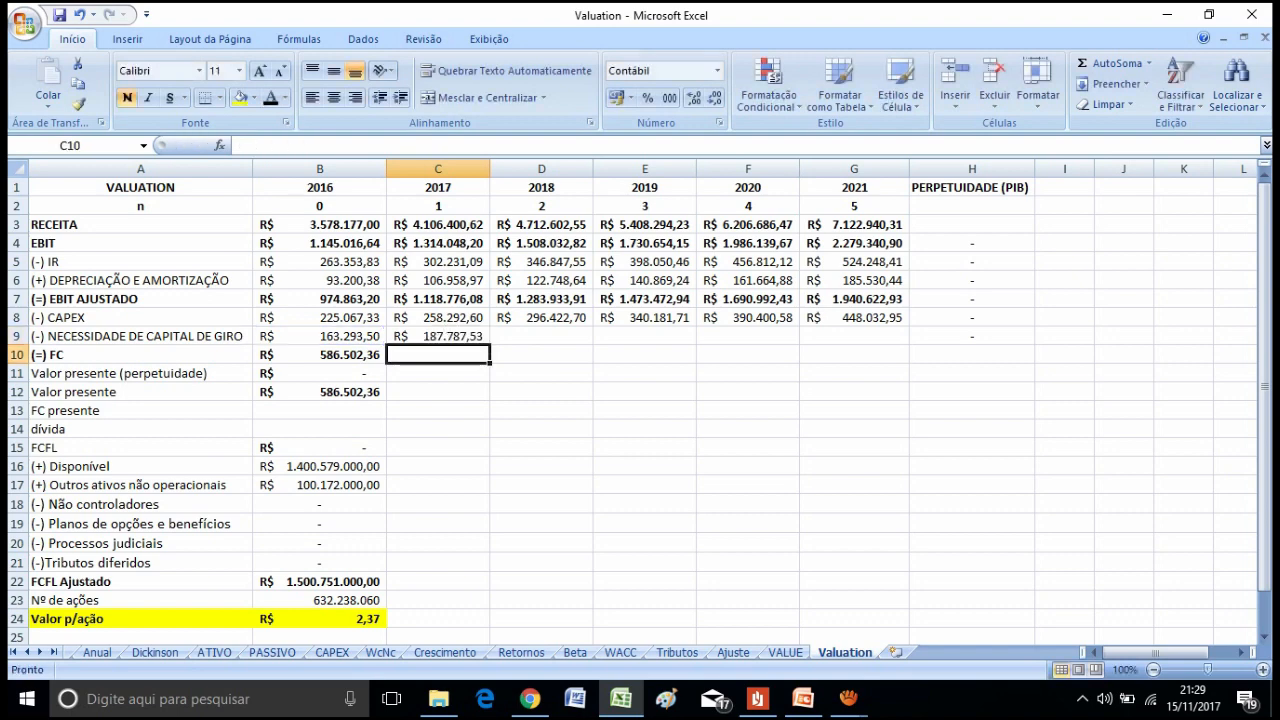
{"action": "left_click", "coordinate": [438, 336]}
{"action": "left_click_drag", "start_coordinate": [489, 345], "coordinate": [866, 342]}
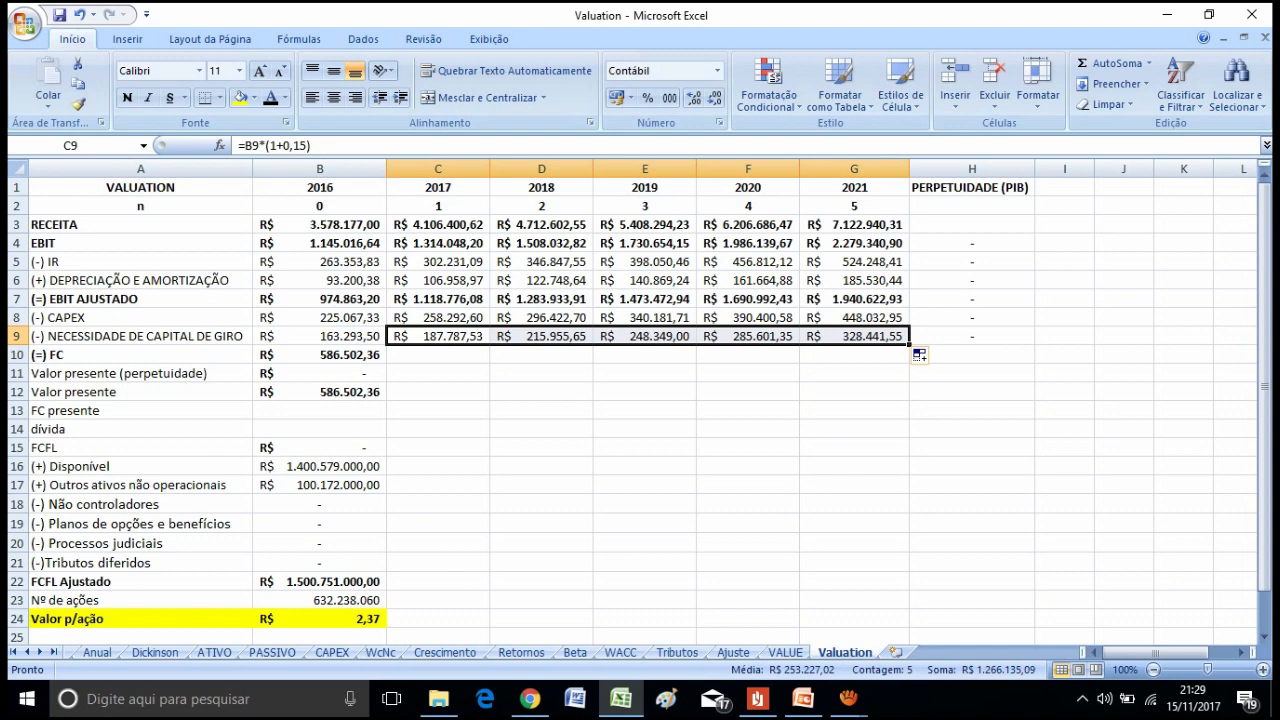
Calculate the 2017 FC in C10 with the formula =C7-C8-C9 and fill it across the row through 2021.
{"action": "left_click", "coordinate": [438, 355]}
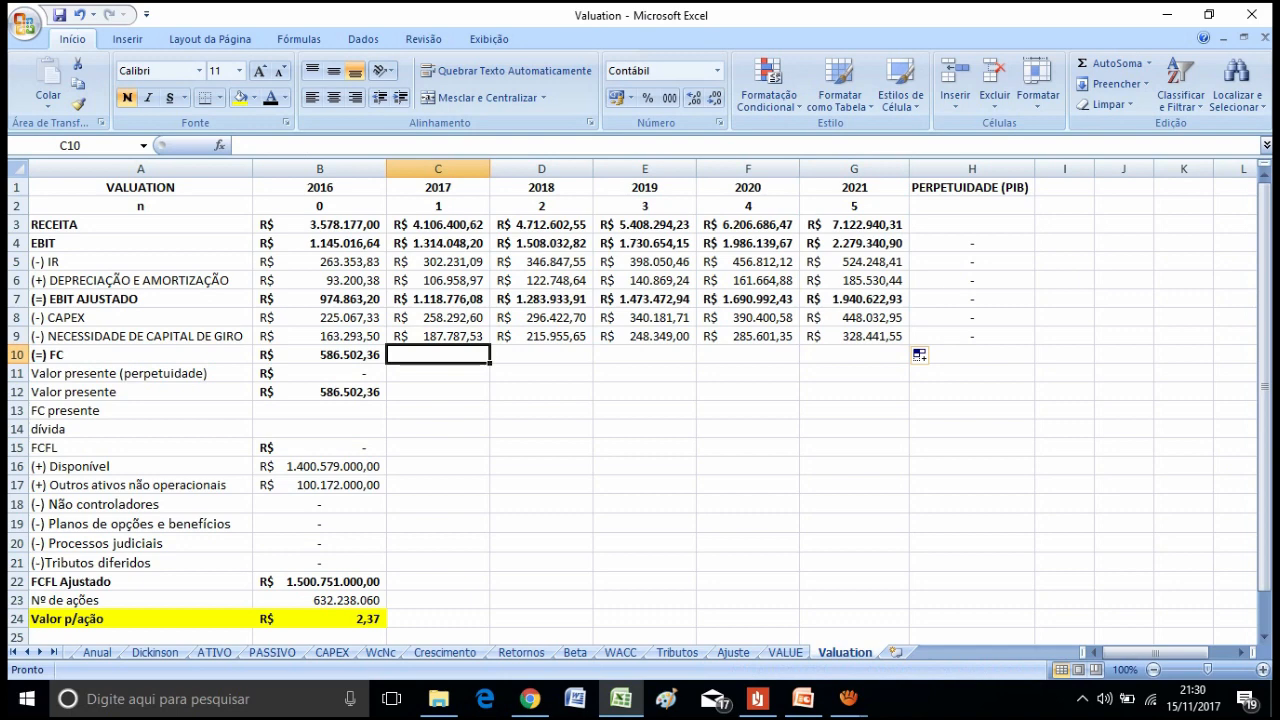
{"action": "type", "text": "="}
{"action": "key", "text": "Up"}
{"action": "key", "text": "Up"}
{"action": "key", "text": "Up"}
{"action": "type", "text": "-"}
{"action": "key", "text": "Up"}
{"action": "key", "text": "Up"}
{"action": "type", "text": "-"}
{"action": "key", "text": "Up"}
{"action": "key", "text": "Return"}
{"action": "key", "text": "Up"}
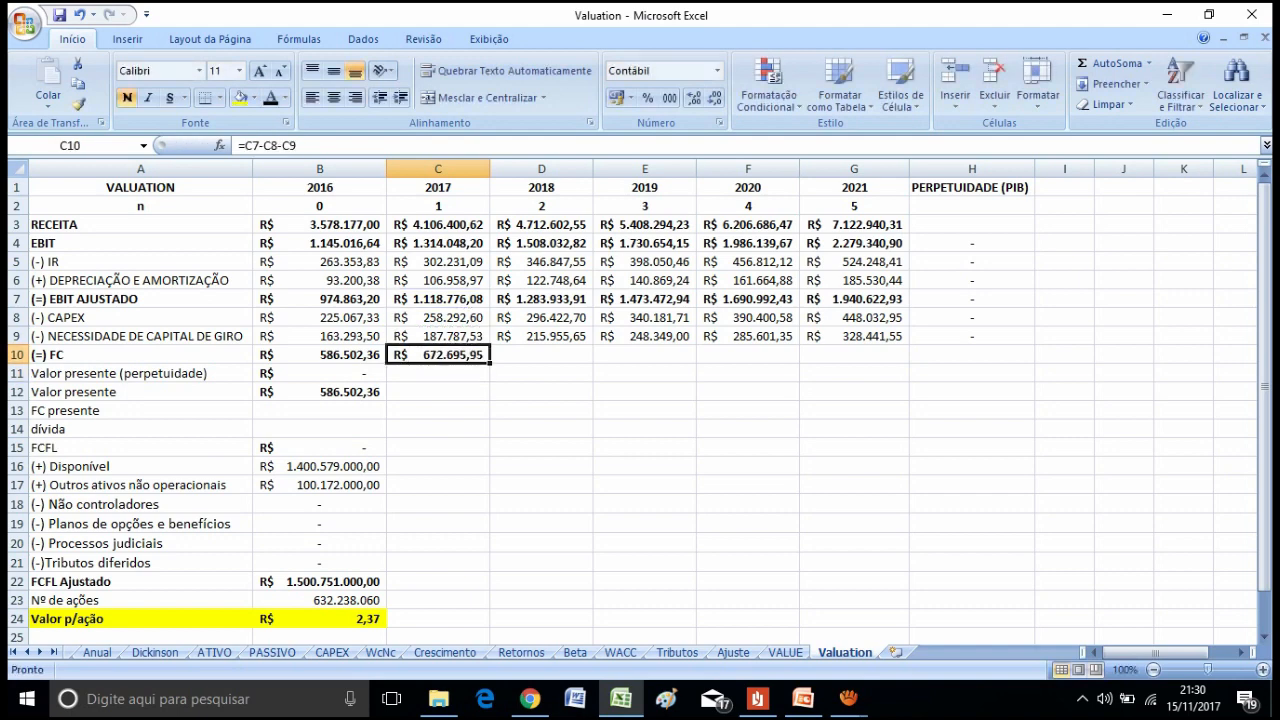
{"action": "left_click_drag", "start_coordinate": [489, 363], "coordinate": [870, 358]}
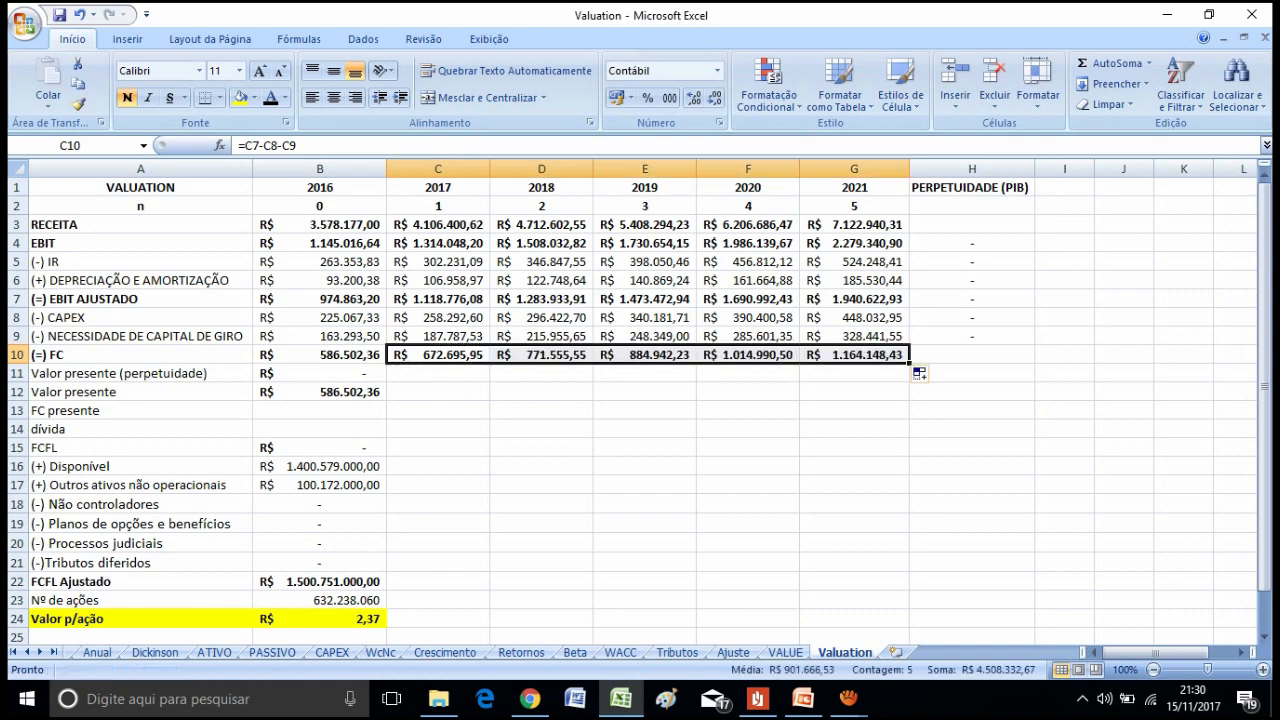
Calculate the PERPETUIDADE cash flow in H10 from the 2021 FC with the formula =G10*(1+0,15).
{"action": "left_click", "coordinate": [971, 355]}
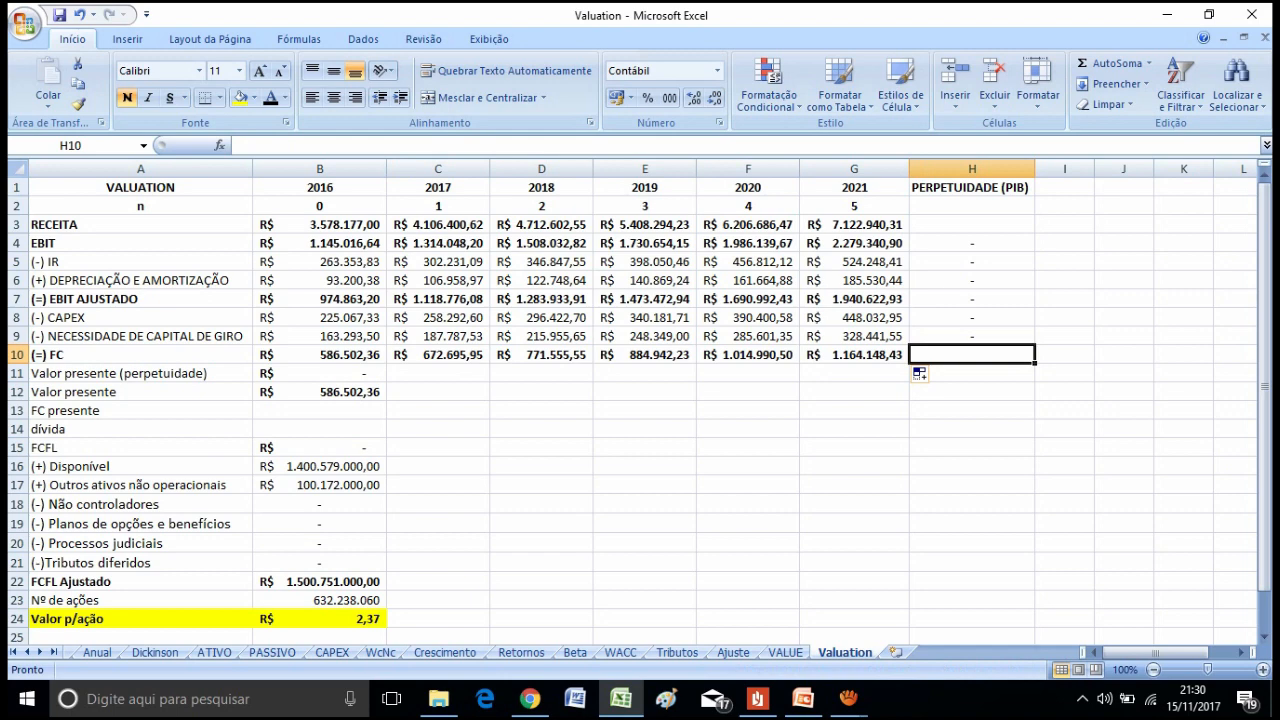
{"action": "type", "text": "="}
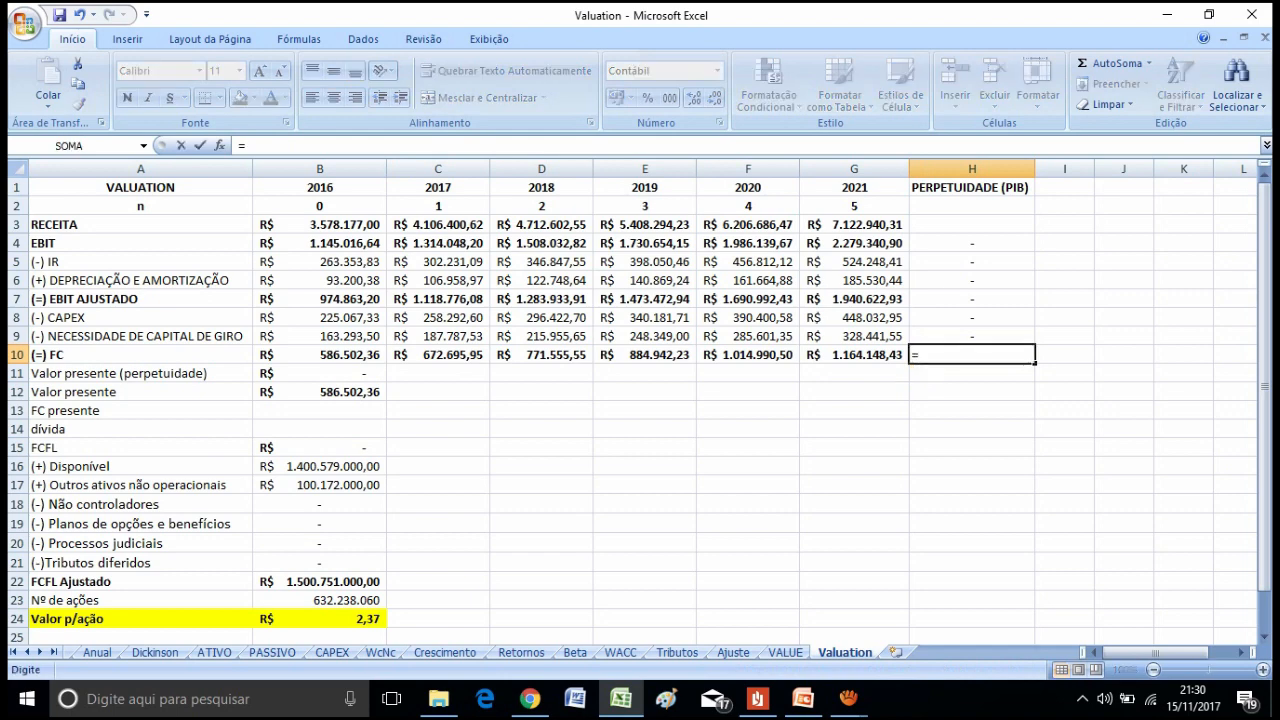
{"action": "left_click", "coordinate": [854, 355]}
{"action": "type", "text": "*(1+"}
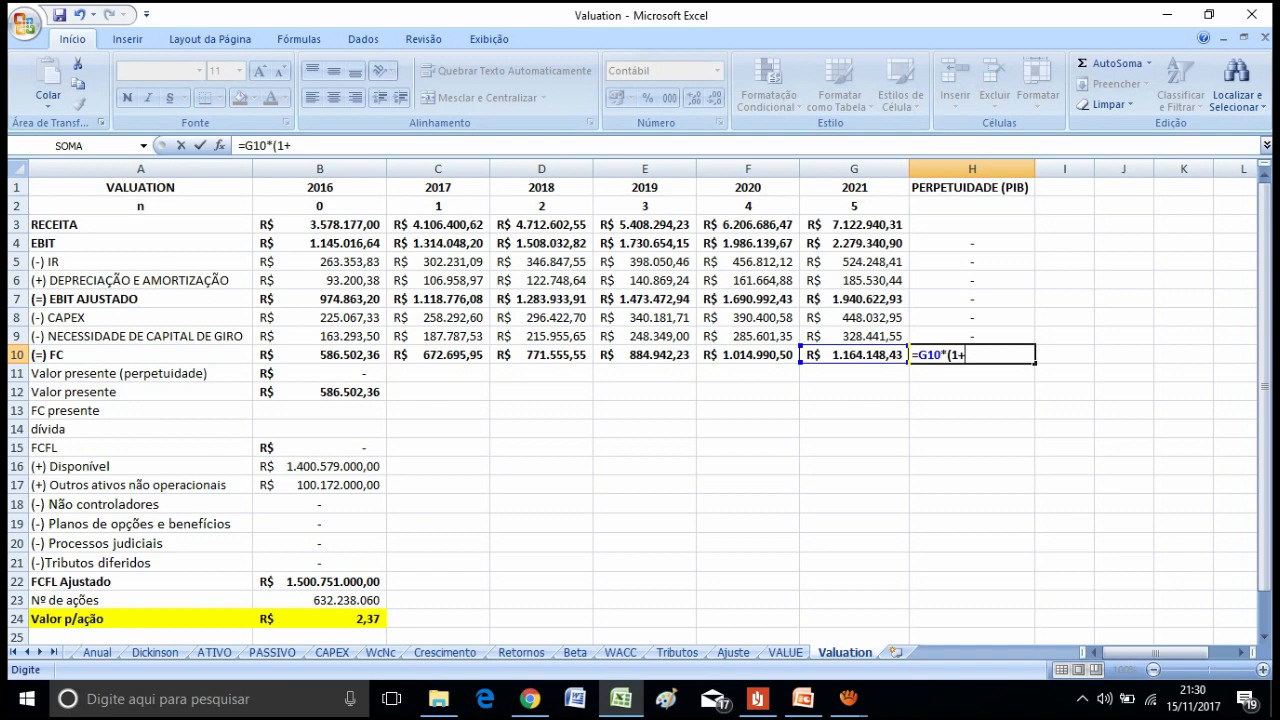
{"action": "type", "text": "0,15)"}
{"action": "key", "text": "Return"}
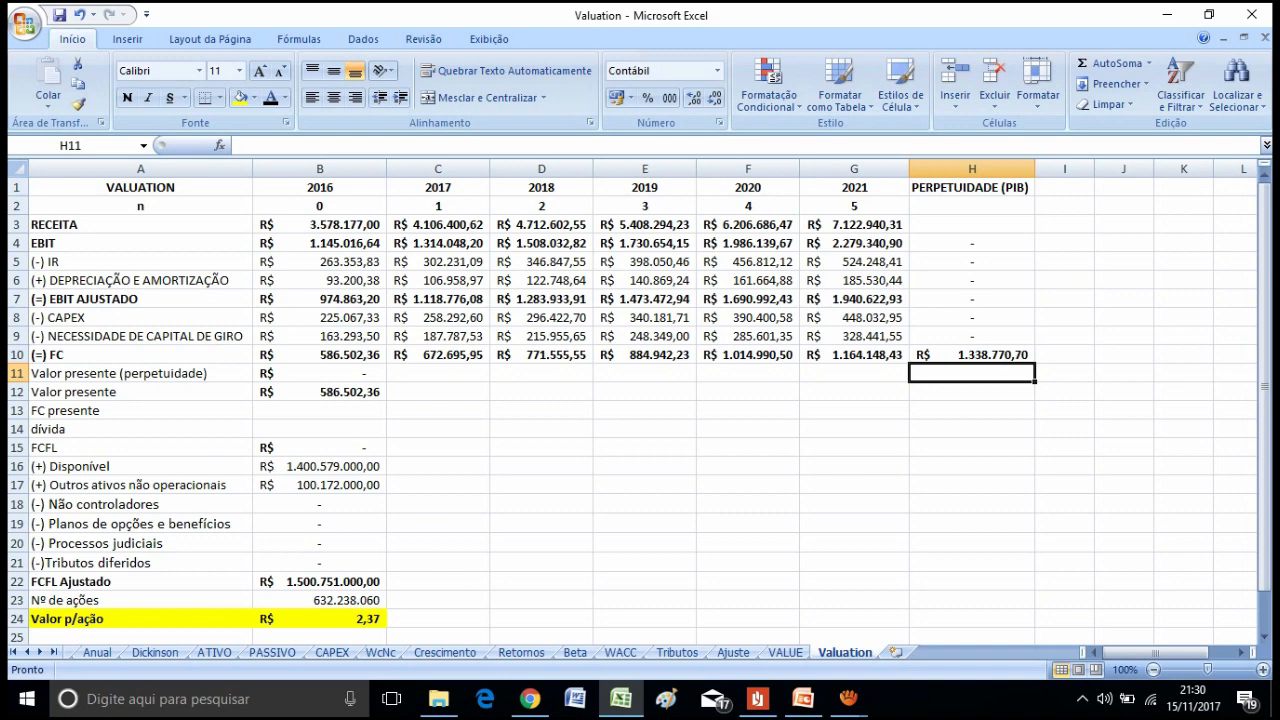
Calculate the 2021 perpetuity value in G11 with =H10/(WACC!B22-Crescimento!D7), using the WACC and the PERPETUIDADE growth rate.
{"action": "left_click", "coordinate": [854, 373]}
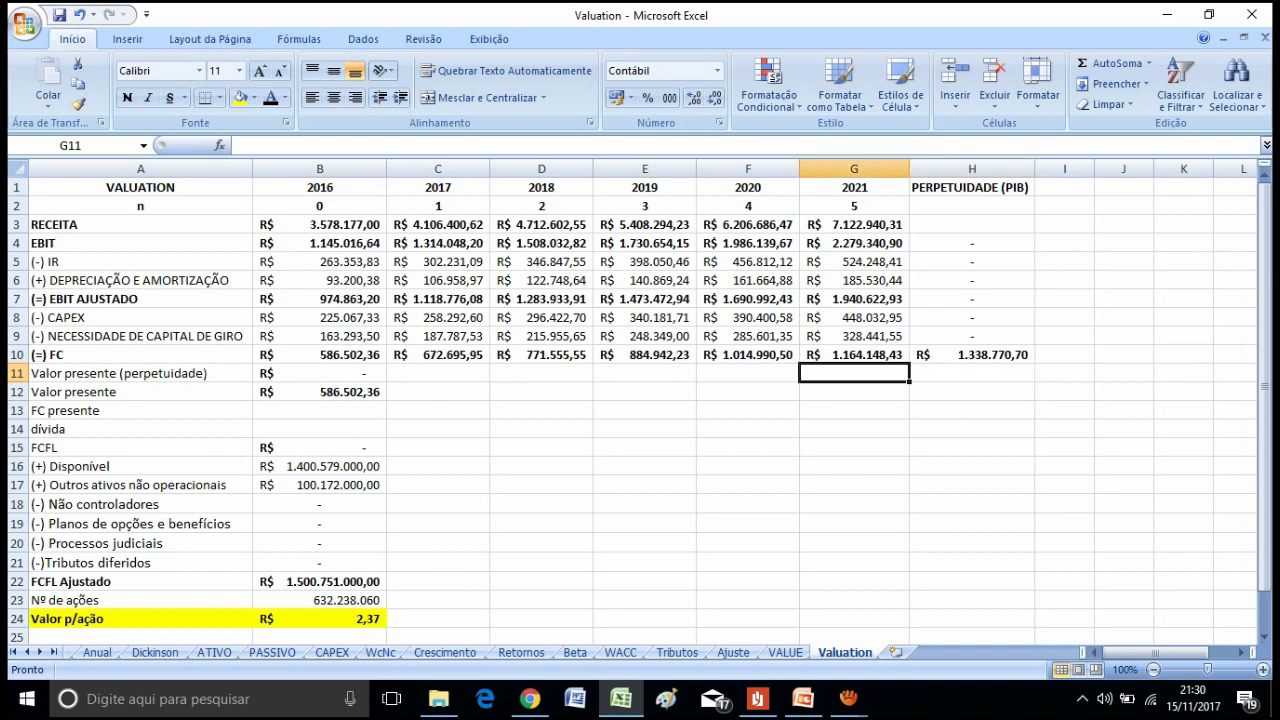
{"action": "type", "text": "="}
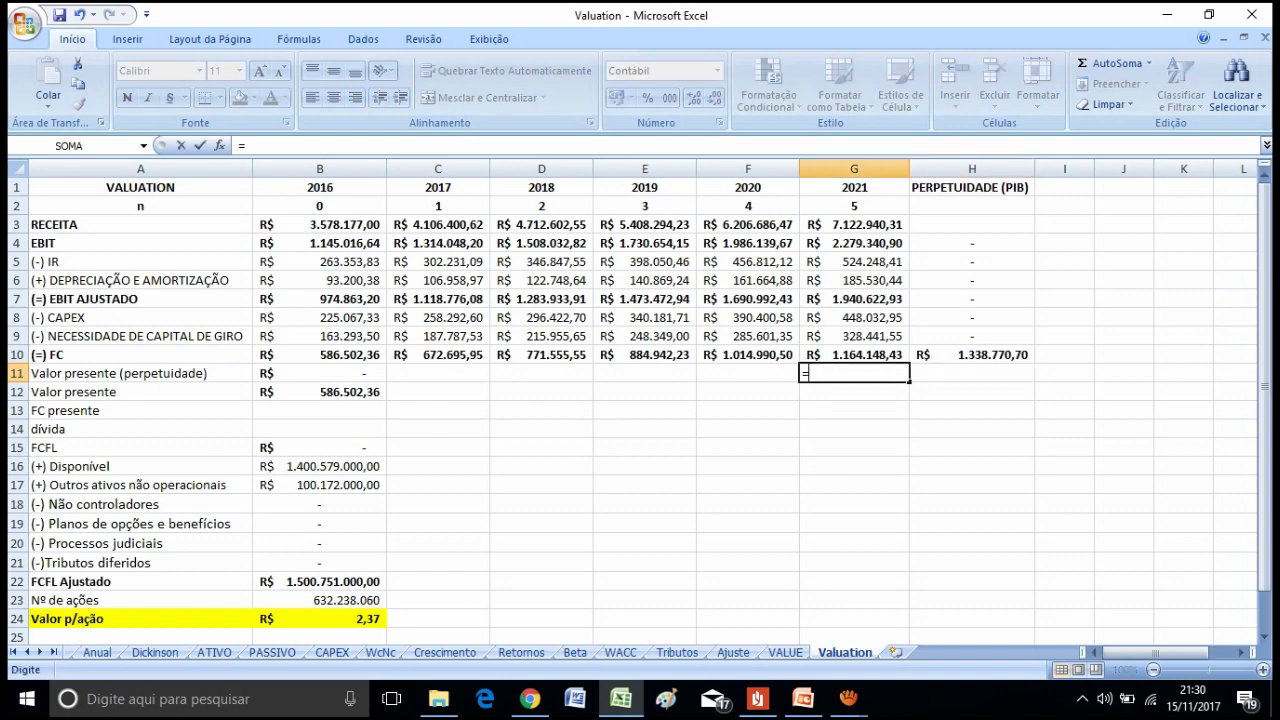
{"action": "left_click", "coordinate": [972, 355]}
{"action": "type", "text": "/("}
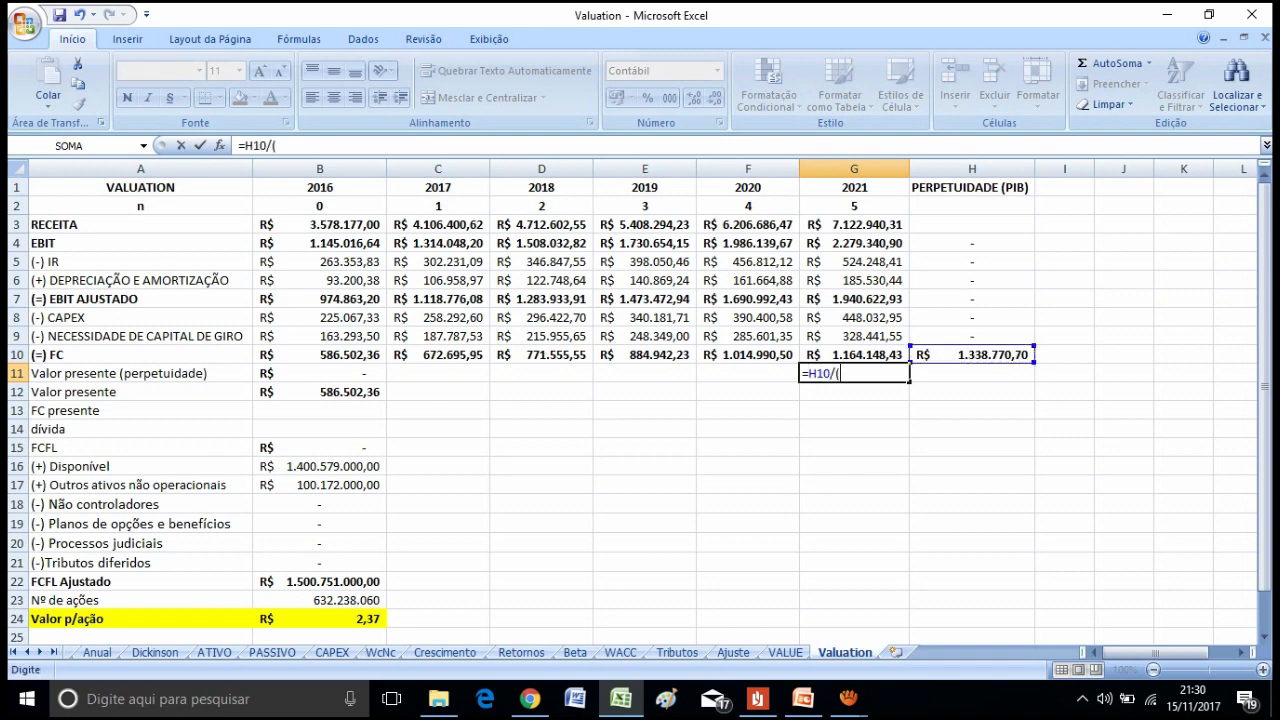
{"action": "left_click", "coordinate": [620, 652]}
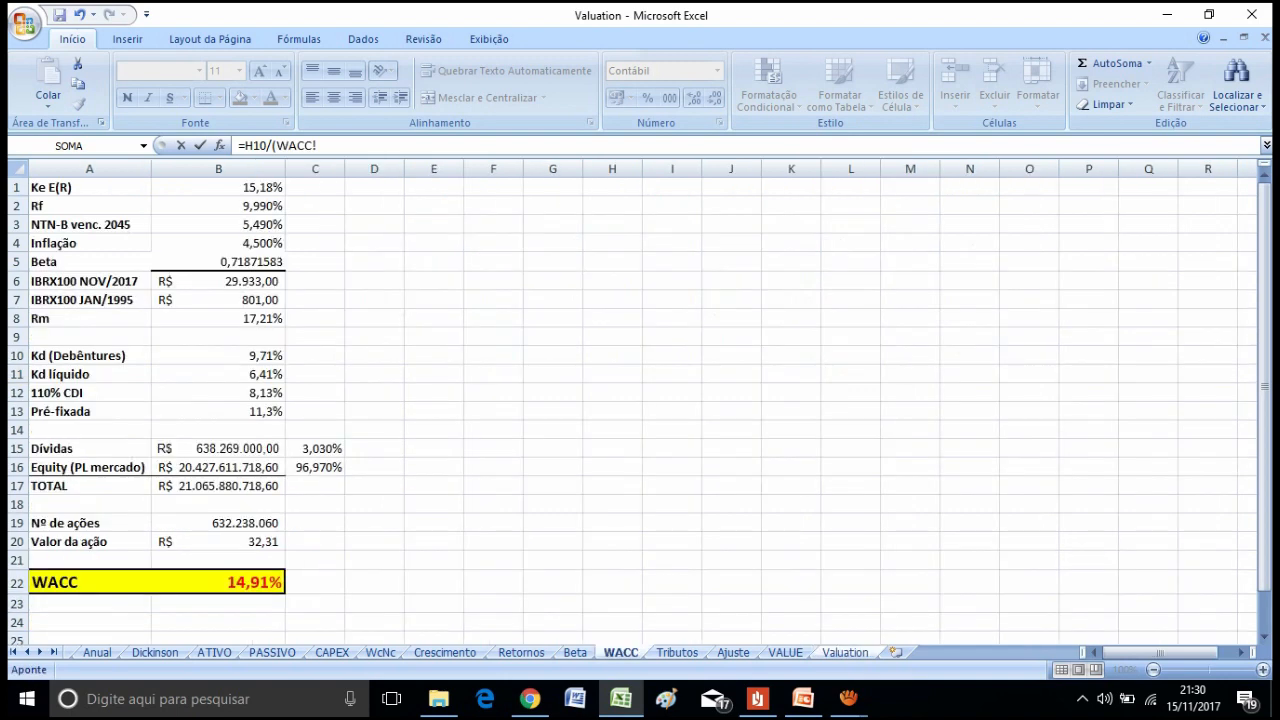
{"action": "left_click", "coordinate": [218, 582]}
{"action": "type", "text": "-"}
{"action": "left_click", "coordinate": [845, 652]}
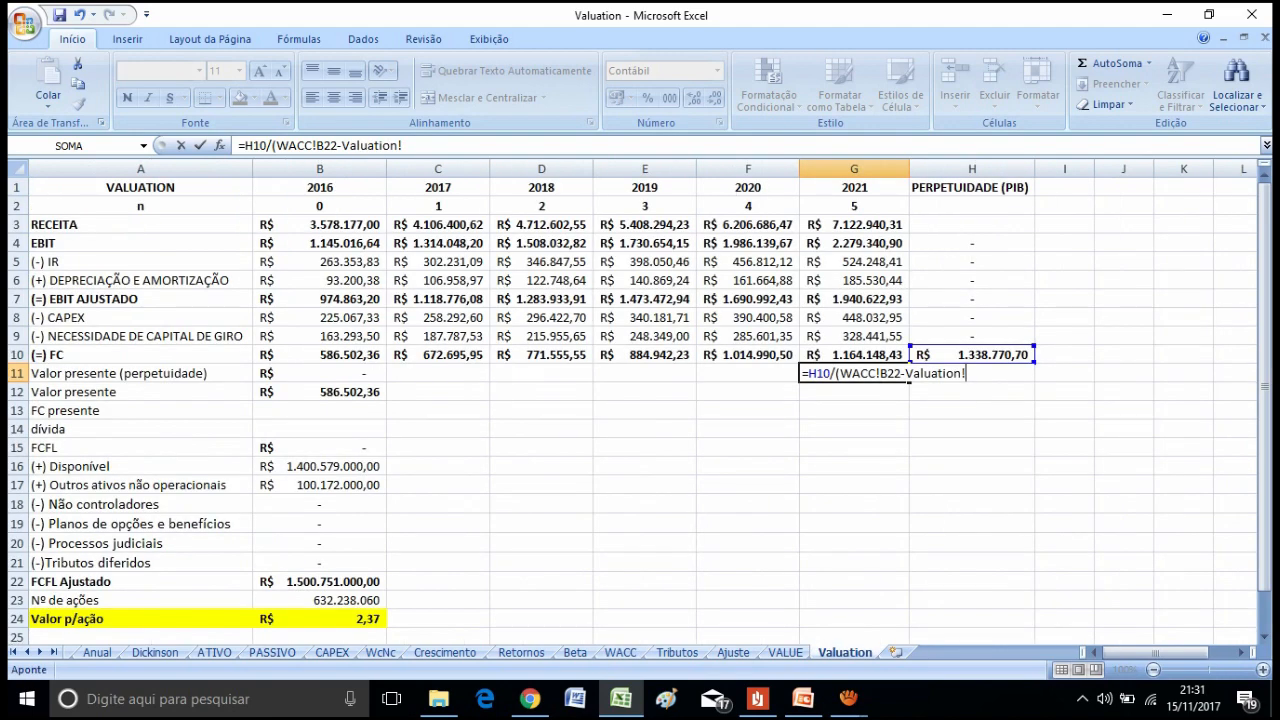
{"action": "key", "text": "BackSpace"}
{"action": "key", "text": "BackSpace"}
{"action": "key", "text": "BackSpace"}
{"action": "key", "text": "BackSpace"}
{"action": "key", "text": "BackSpace"}
{"action": "key", "text": "BackSpace"}
{"action": "key", "text": "BackSpace"}
{"action": "key", "text": "BackSpace"}
{"action": "key", "text": "BackSpace"}
{"action": "key", "text": "BackSpace"}
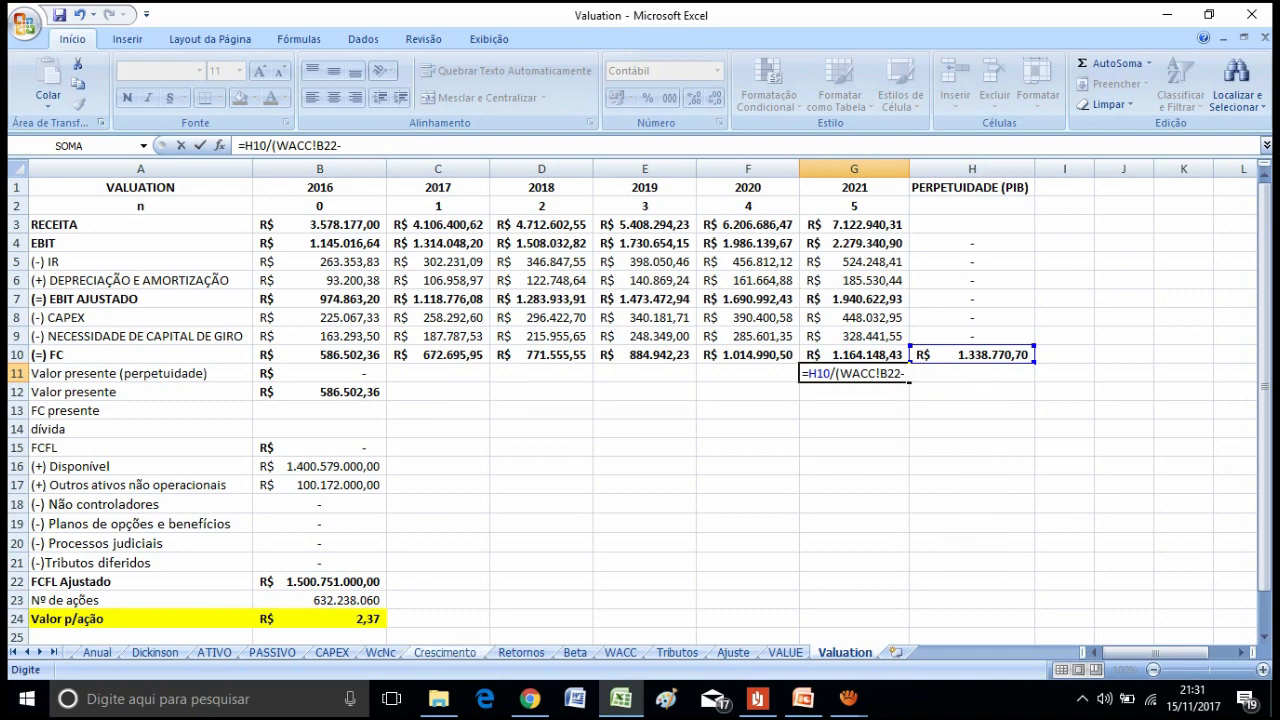
{"action": "left_click", "coordinate": [445, 652]}
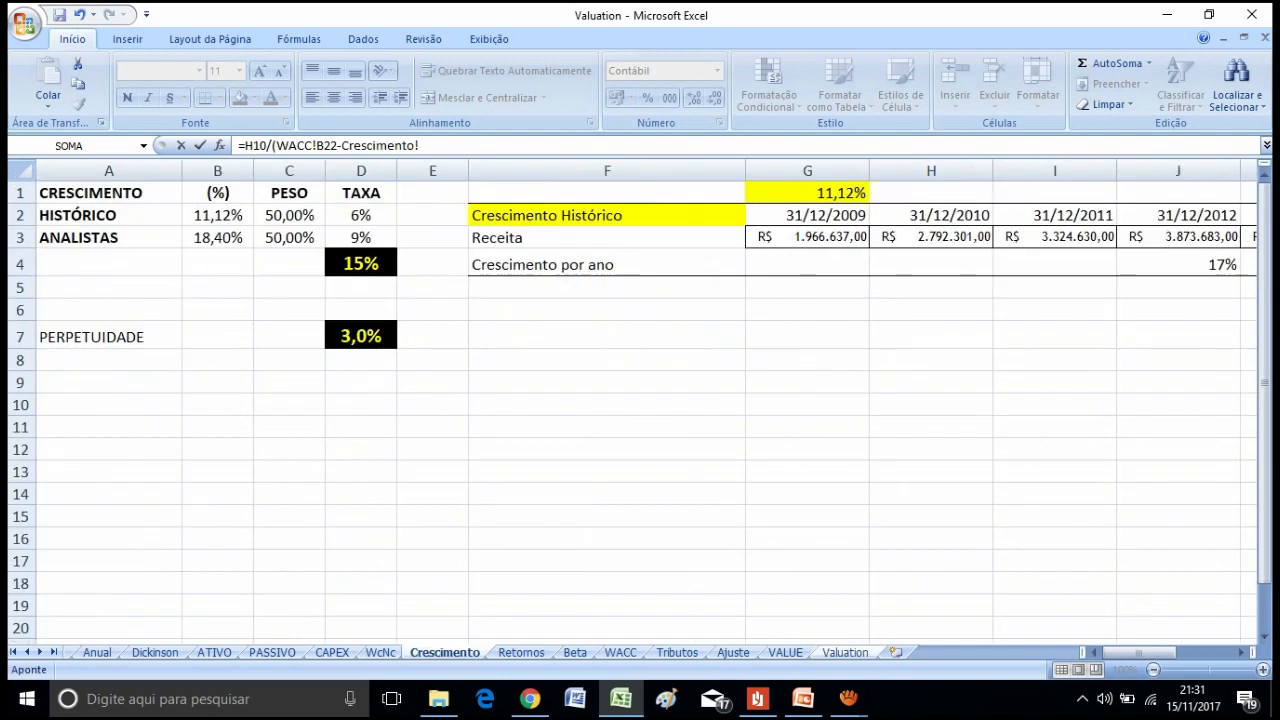
{"action": "left_click", "coordinate": [360, 337]}
{"action": "type", "text": ")"}
{"action": "key", "text": "Return"}
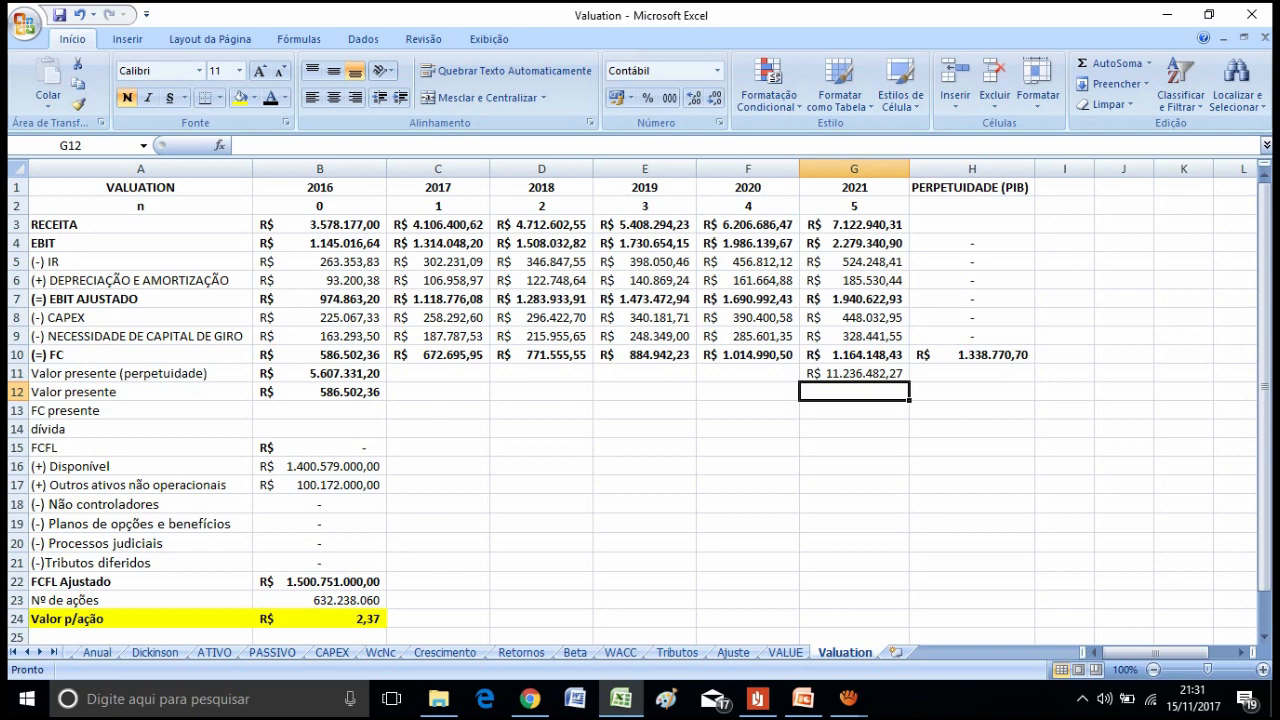
Clear the existing Valor presente (perpetuidade) formula from cell B11.
{"action": "left_click", "coordinate": [320, 373]}
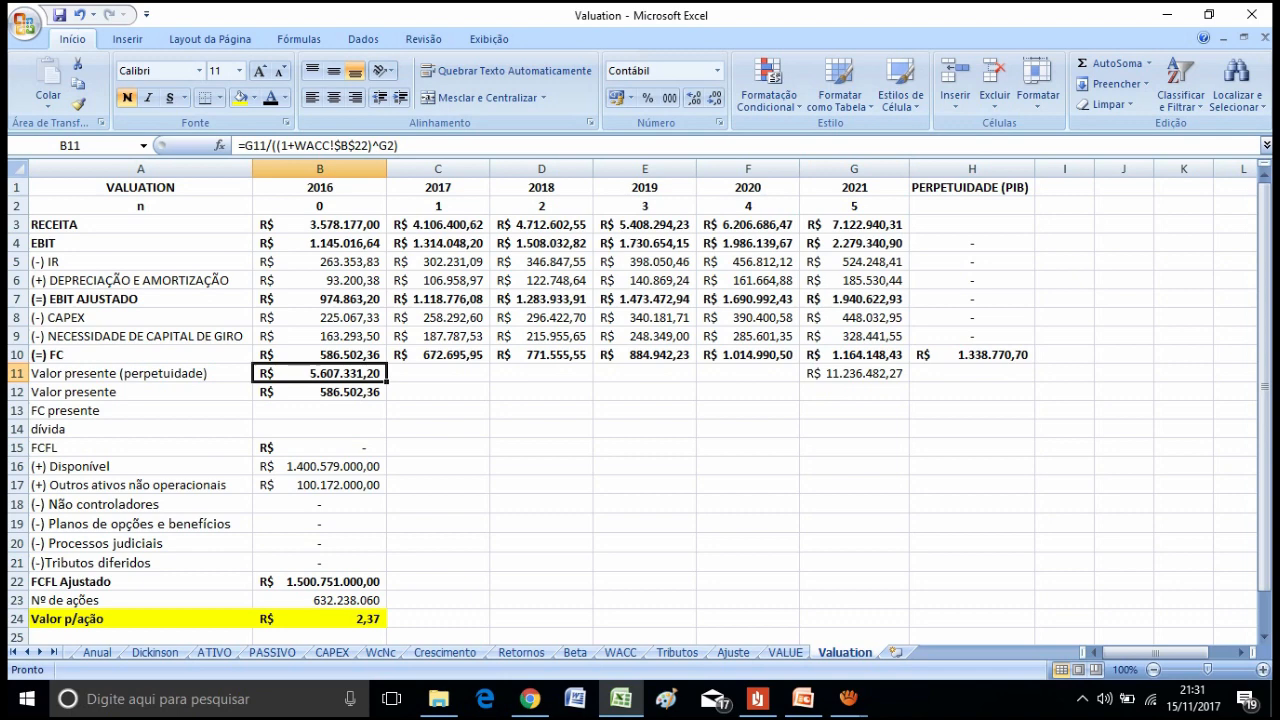
{"action": "key", "text": "Delete"}
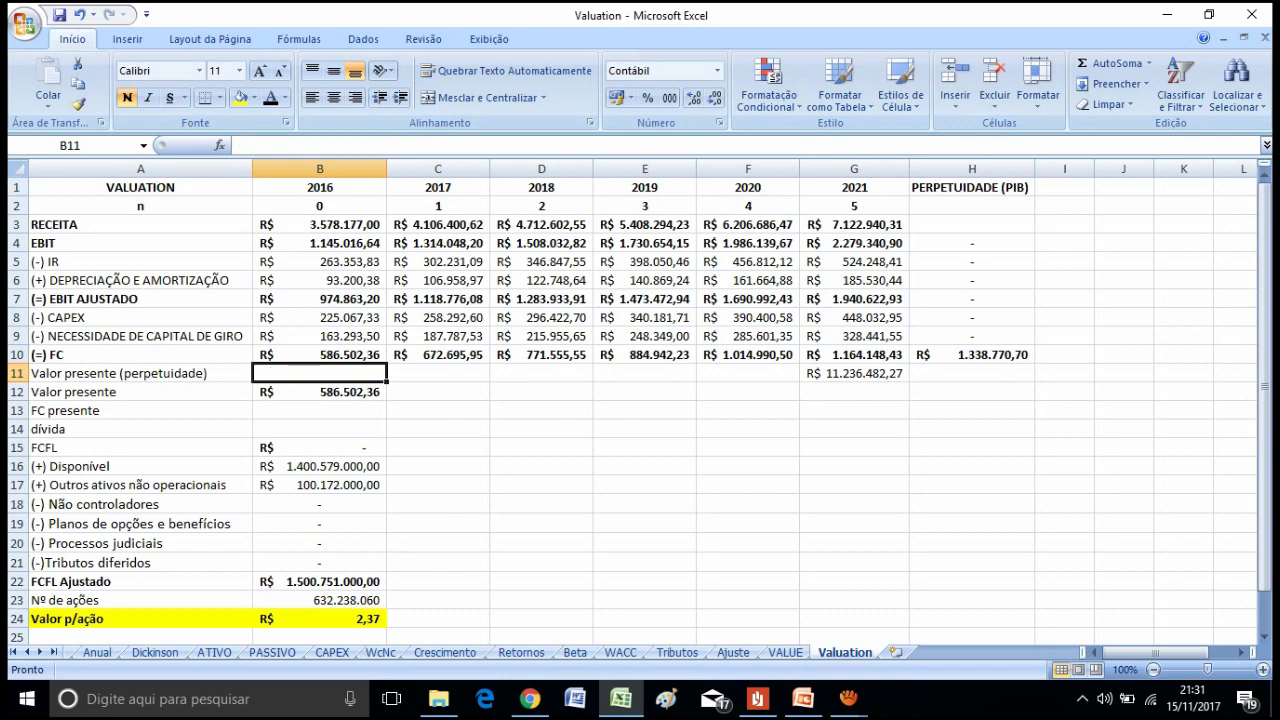
{"action": "left_click", "coordinate": [854, 373]}
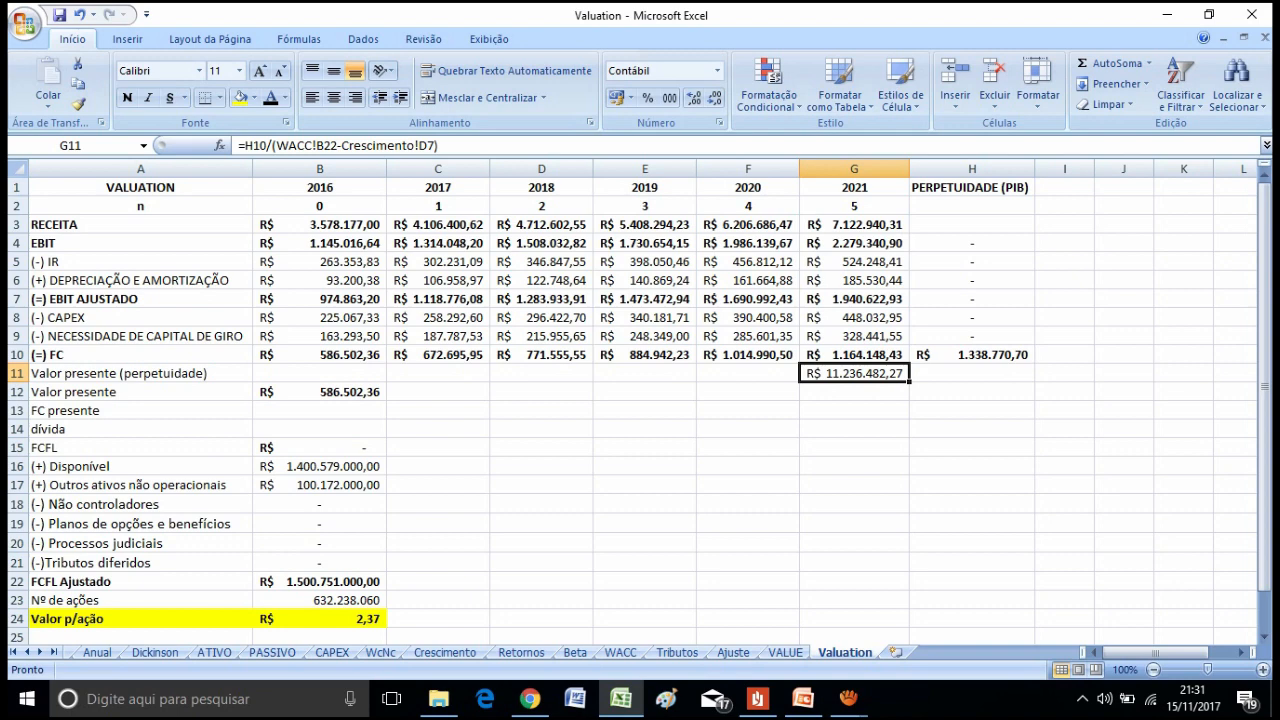
Discount the 2021 perpetuity value to present value in B11 with the formula =G11/(1+WACC!B22)^5.
{"action": "left_click", "coordinate": [319, 392]}
{"action": "left_click", "coordinate": [319, 373]}
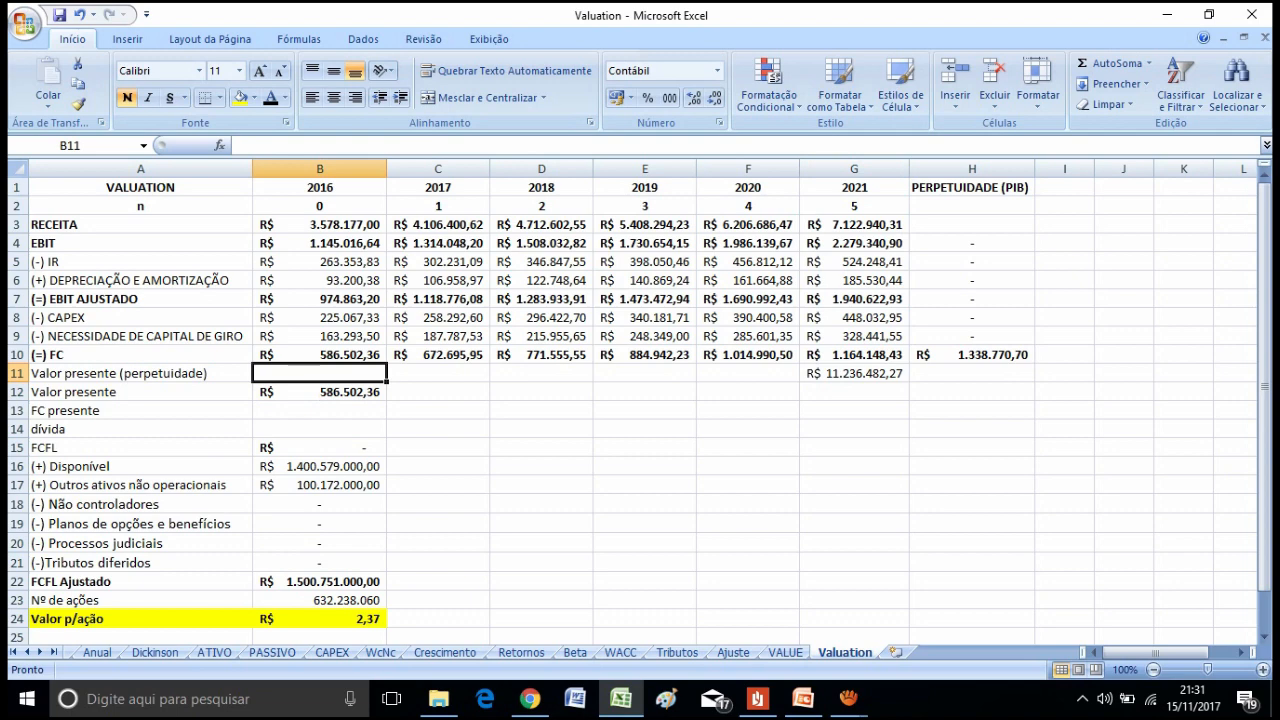
{"action": "type", "text": "="}
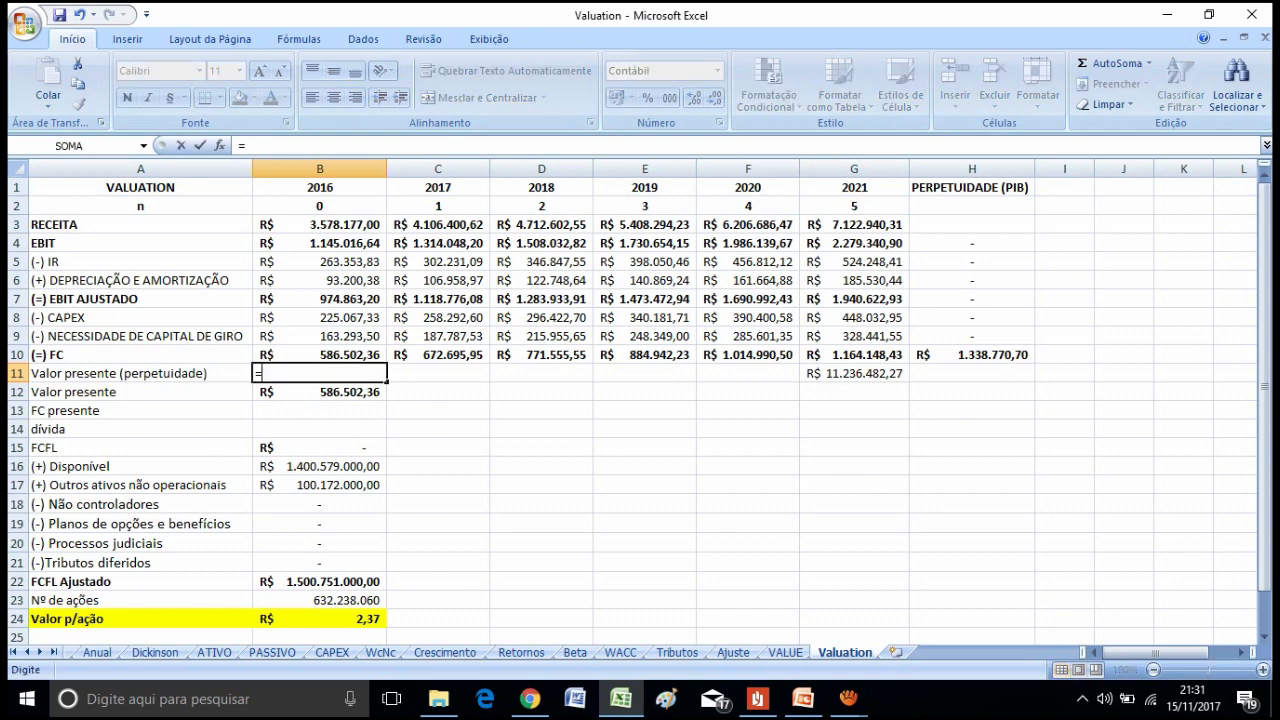
{"action": "left_click", "coordinate": [854, 373]}
{"action": "type", "text": "/("}
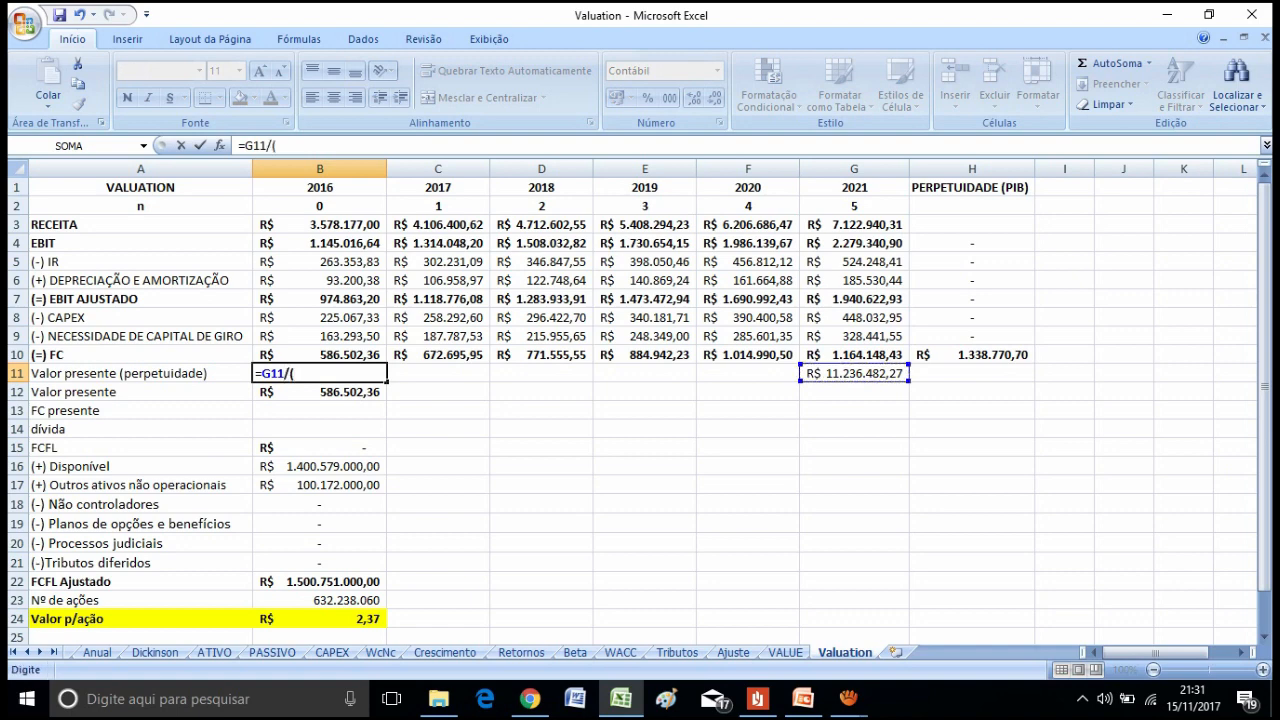
{"action": "type", "text": "1+"}
{"action": "left_click", "coordinate": [620, 652]}
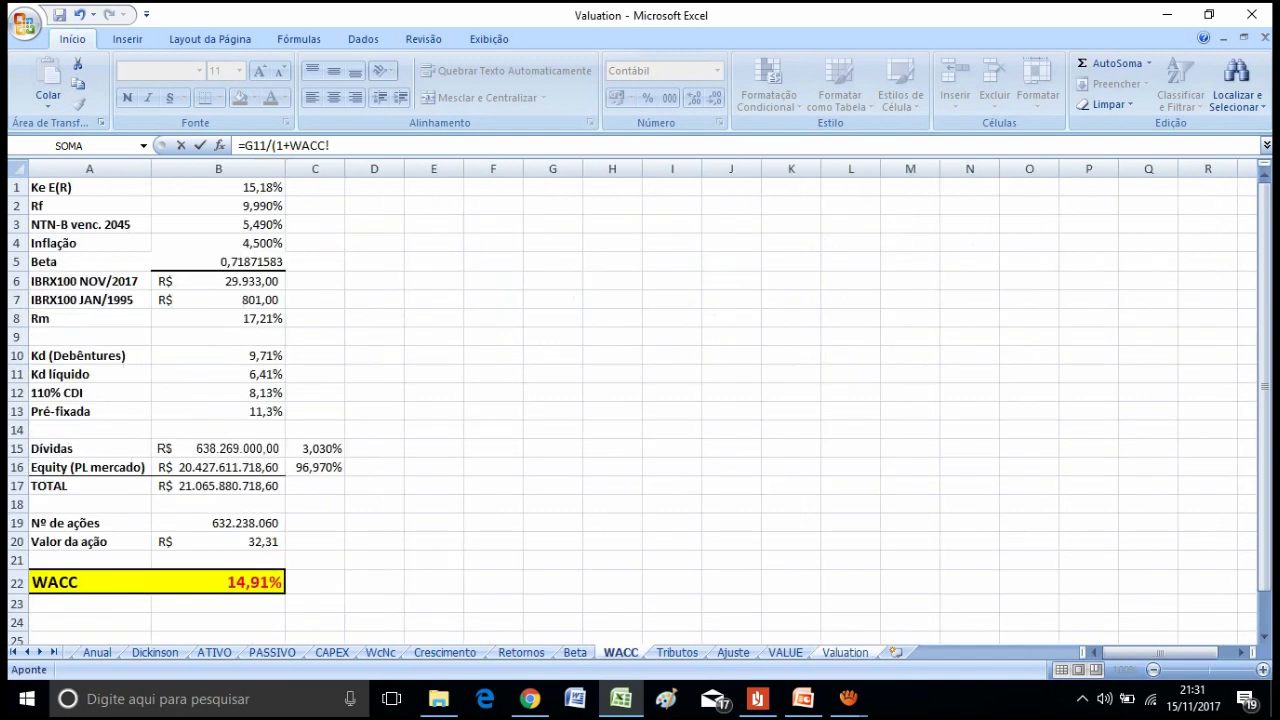
{"action": "left_click", "coordinate": [268, 580]}
{"action": "left_click", "coordinate": [845, 652]}
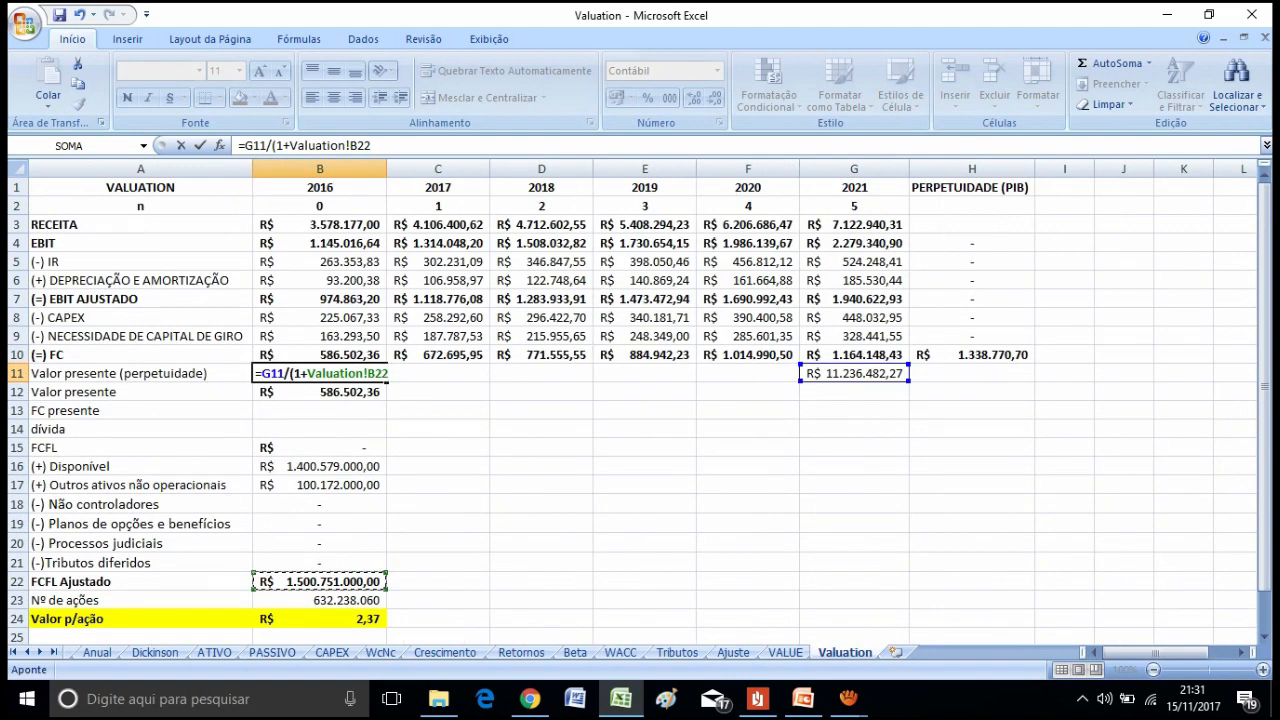
{"action": "left_click", "coordinate": [620, 652]}
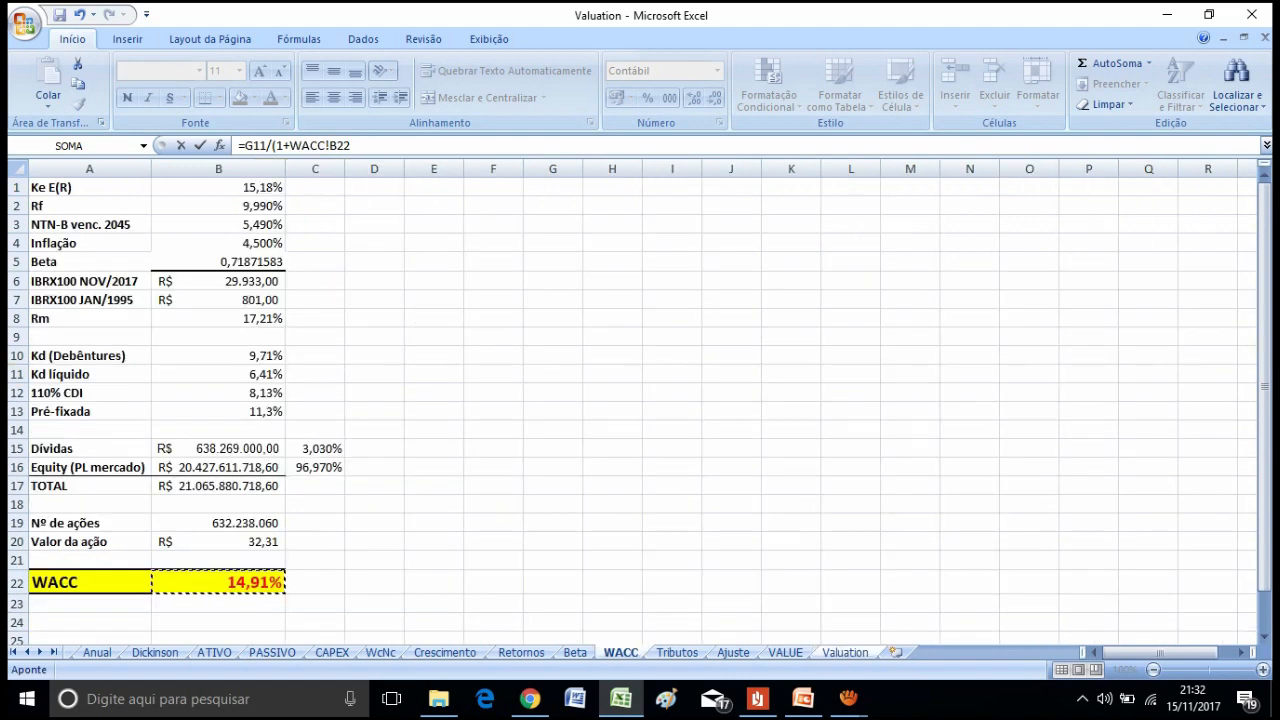
{"action": "type", "text": ")^5"}
{"action": "key", "text": "Return"}
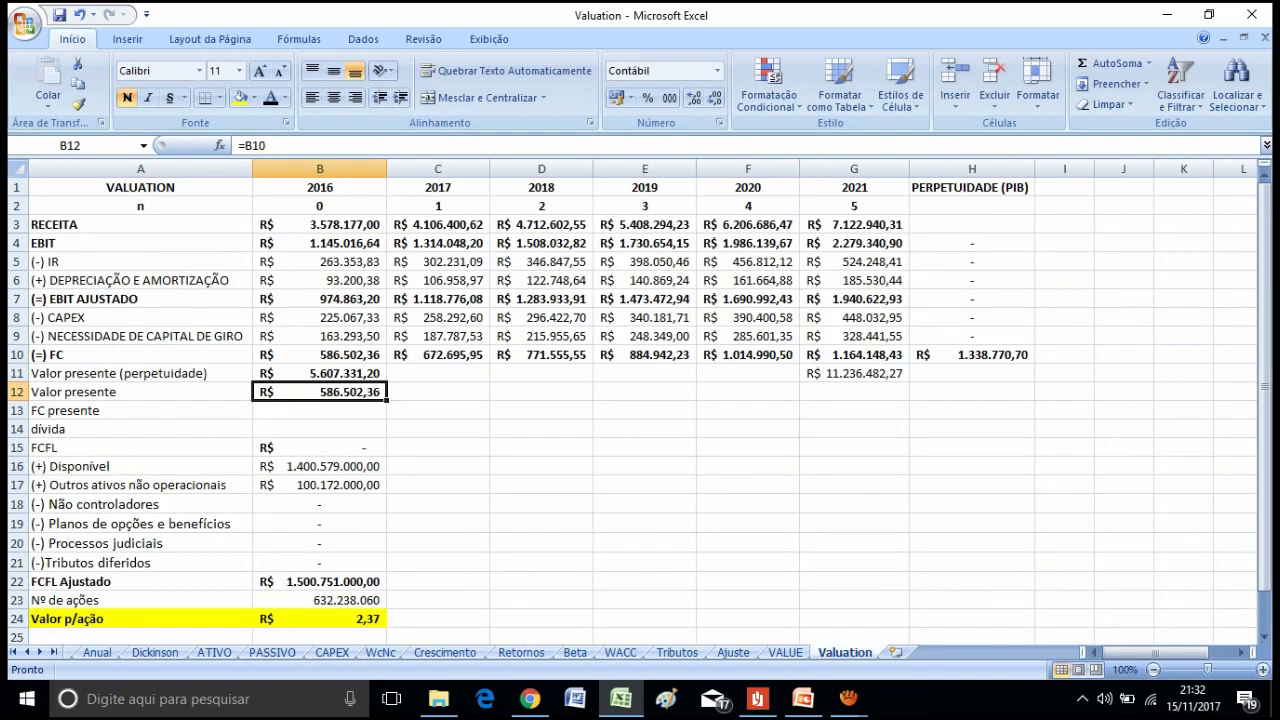
{"action": "left_click", "coordinate": [320, 374]}
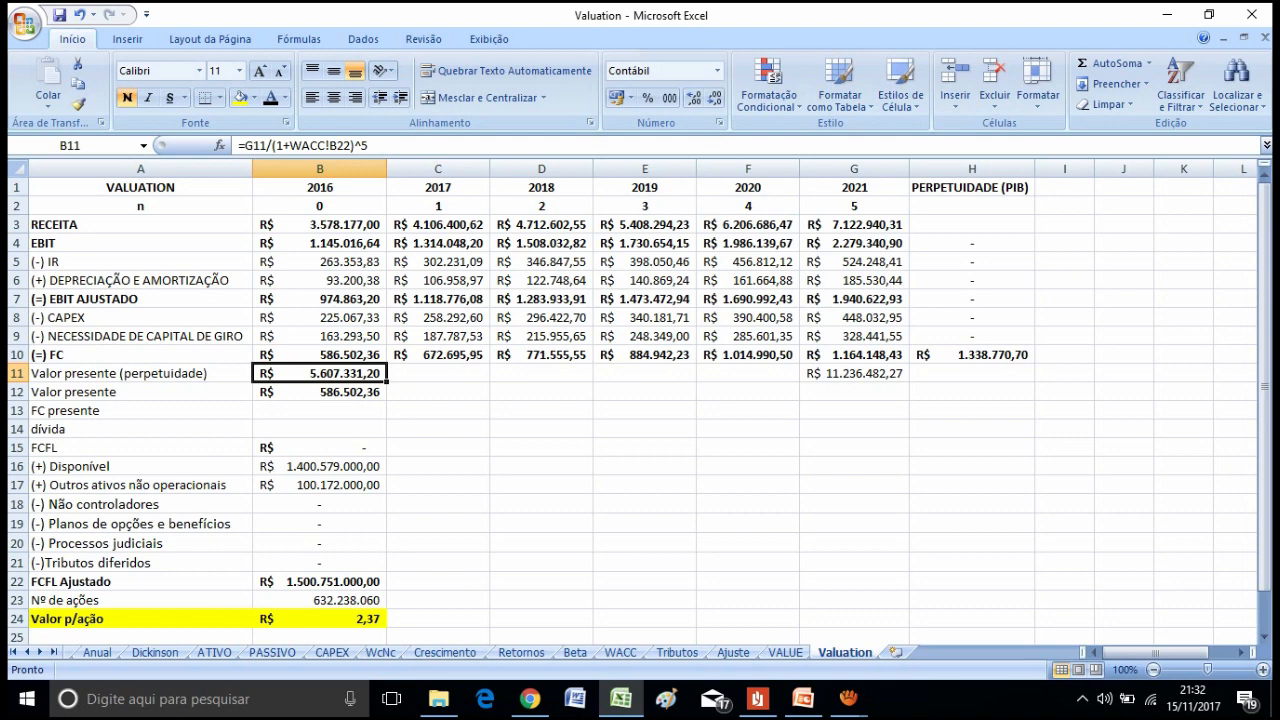
Enter the 2021 Valor presente formula =G10/(1+WACC!B22) in G12, dividing the 2021 FC by one plus the WACC.
{"action": "left_click", "coordinate": [854, 392]}
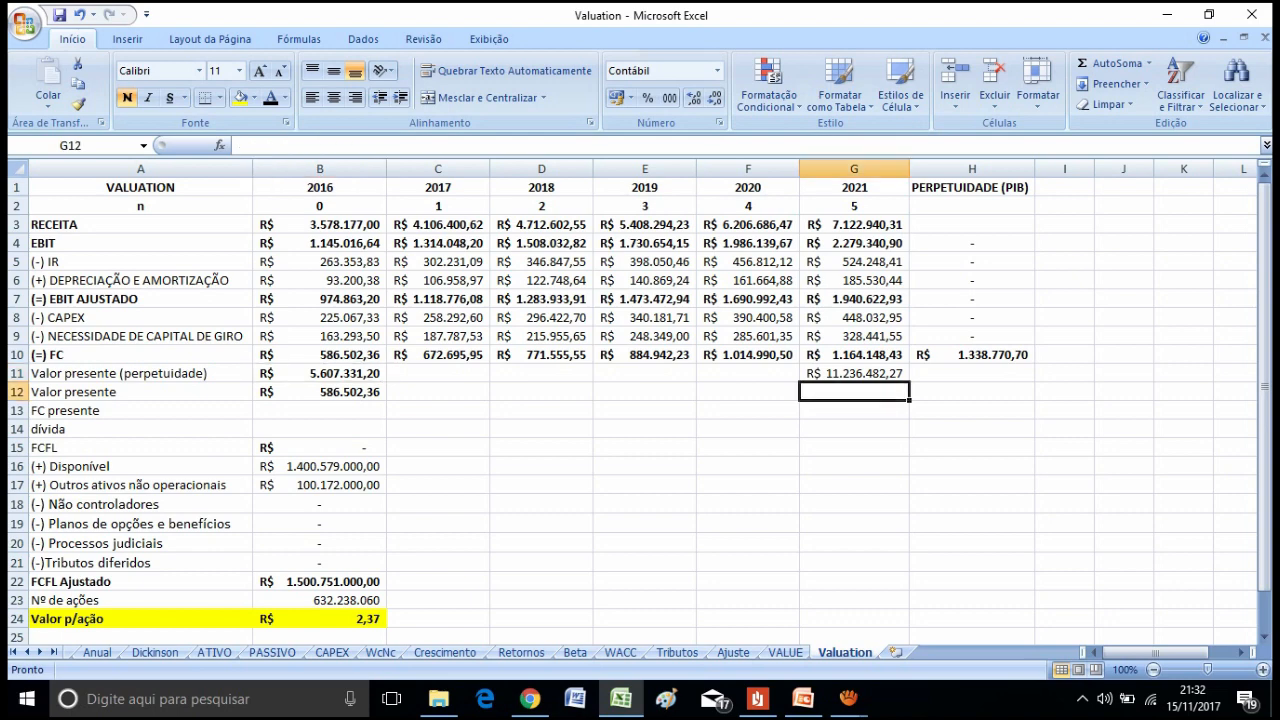
{"action": "left_click", "coordinate": [320, 373]}
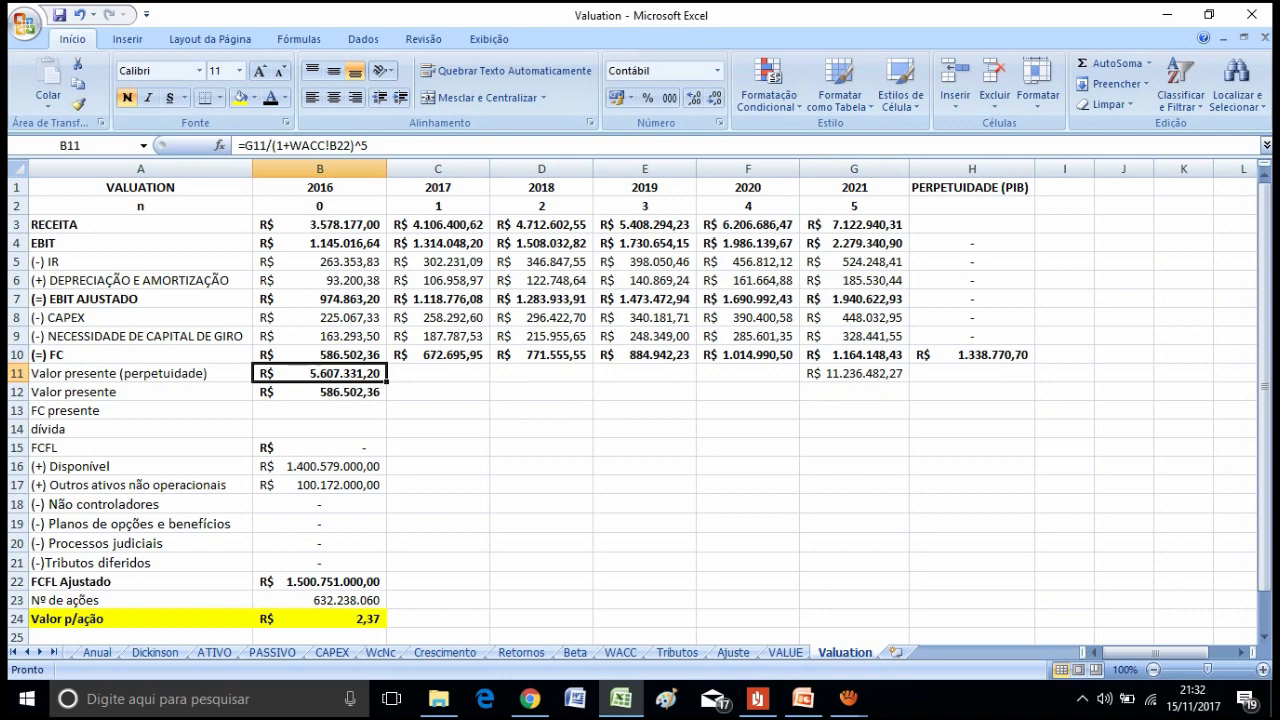
{"action": "left_click", "coordinate": [854, 392]}
{"action": "type", "text": "="}
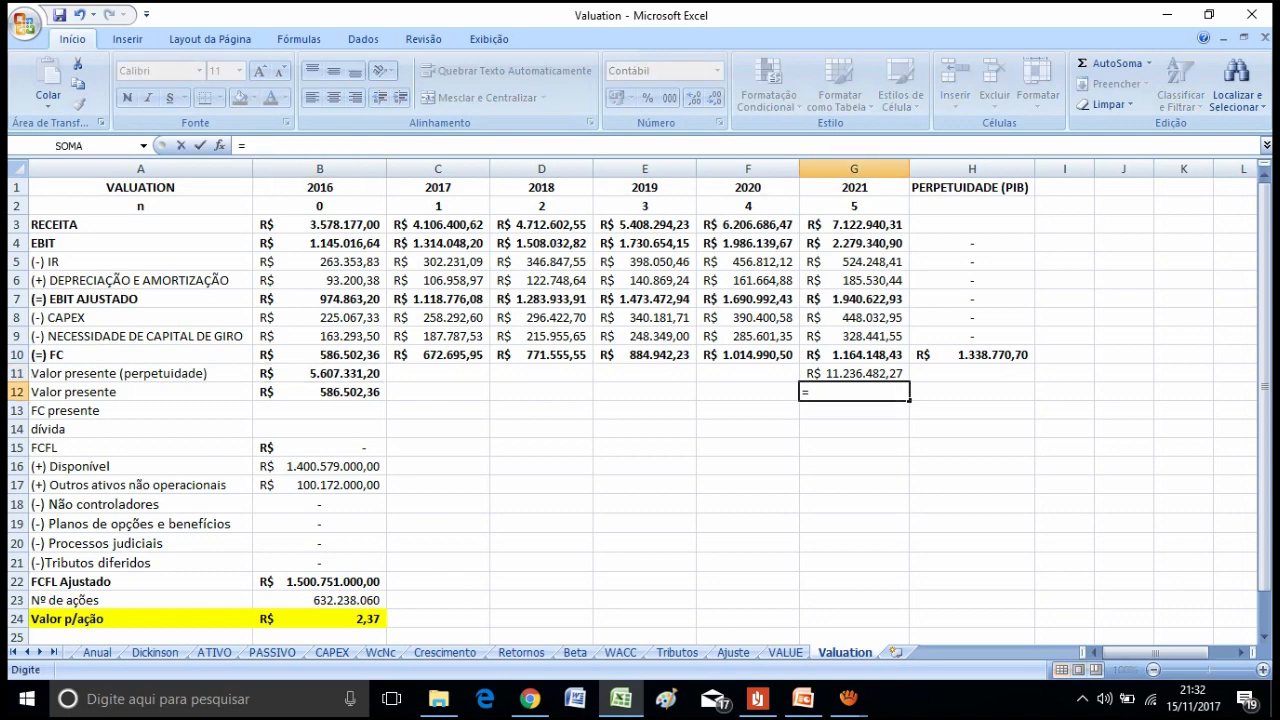
{"action": "left_click", "coordinate": [854, 355]}
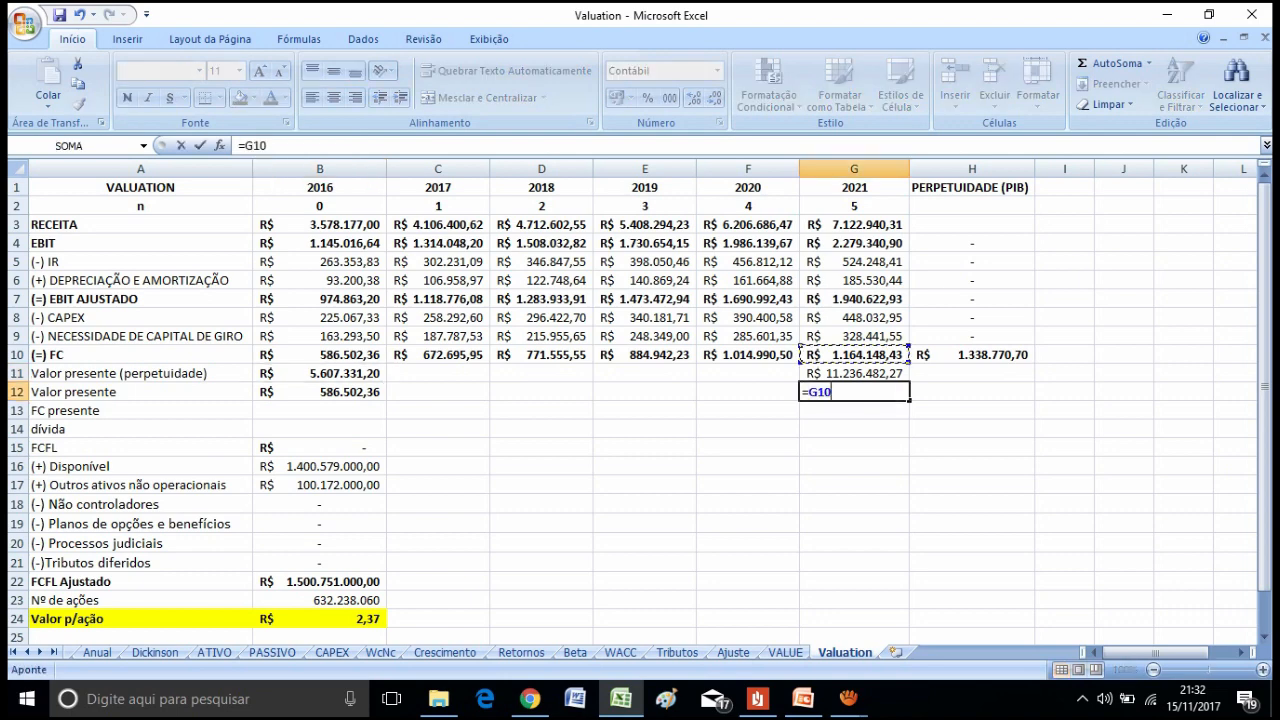
{"action": "type", "text": "/(1+"}
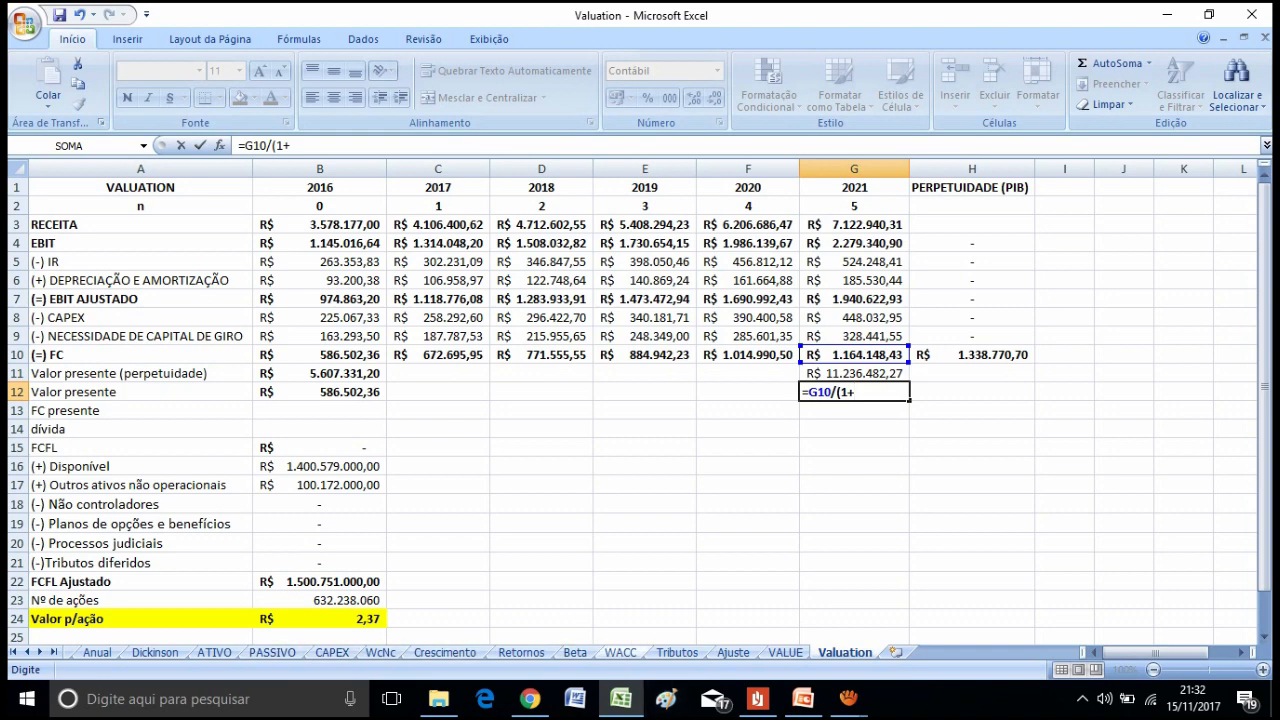
{"action": "left_click", "coordinate": [620, 652]}
{"action": "left_click", "coordinate": [218, 582]}
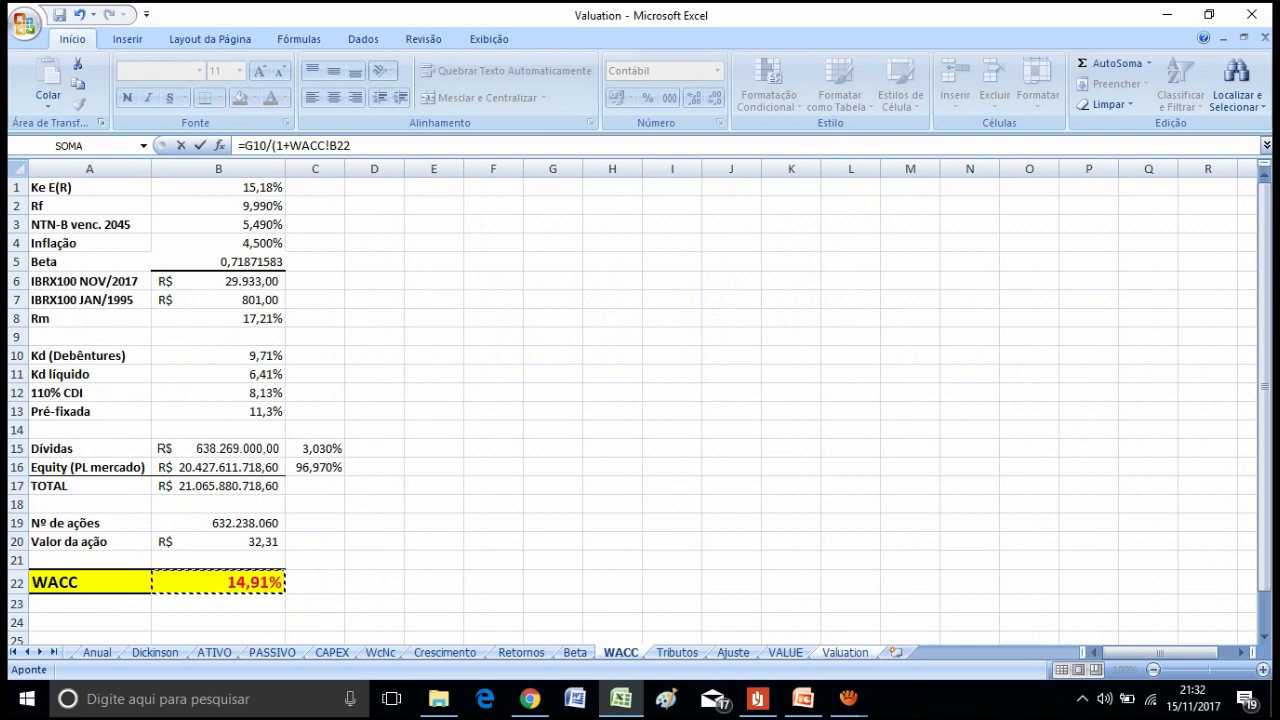
{"action": "type", "text": ")"}
{"action": "key", "text": "Return"}
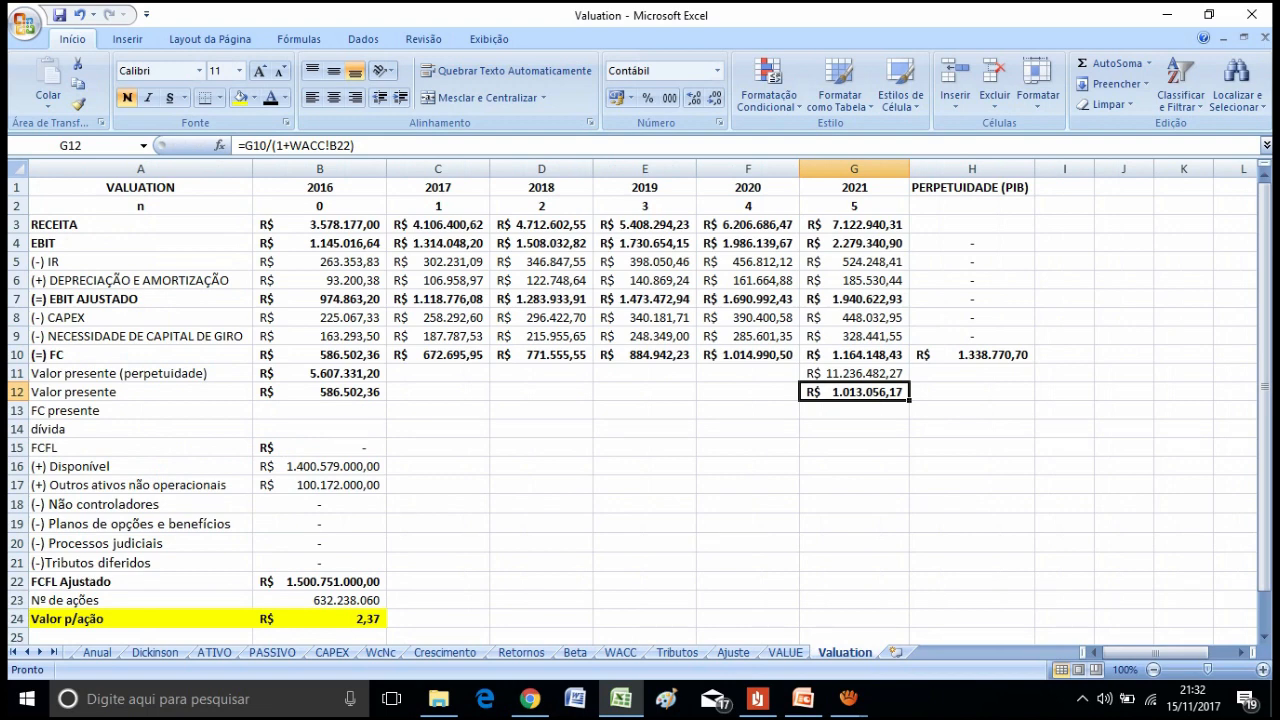
Raise the discount factor in G12 to the 2021 period number, making the formula =G10/(1+WACC!B22)^G2.
{"action": "double_click", "coordinate": [847, 392]}
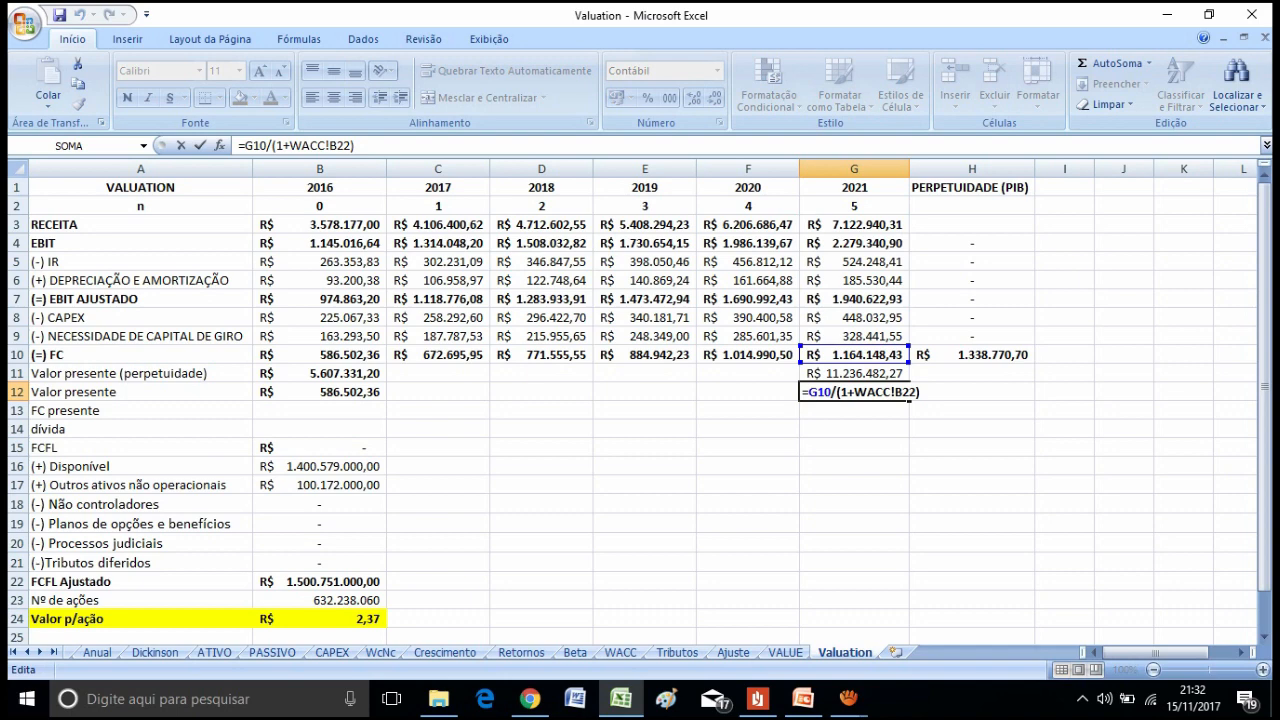
{"action": "left_click", "coordinate": [919, 392]}
{"action": "type", "text": "^^"}
{"action": "key", "text": "BackSpace"}
{"action": "left_click", "coordinate": [854, 206]}
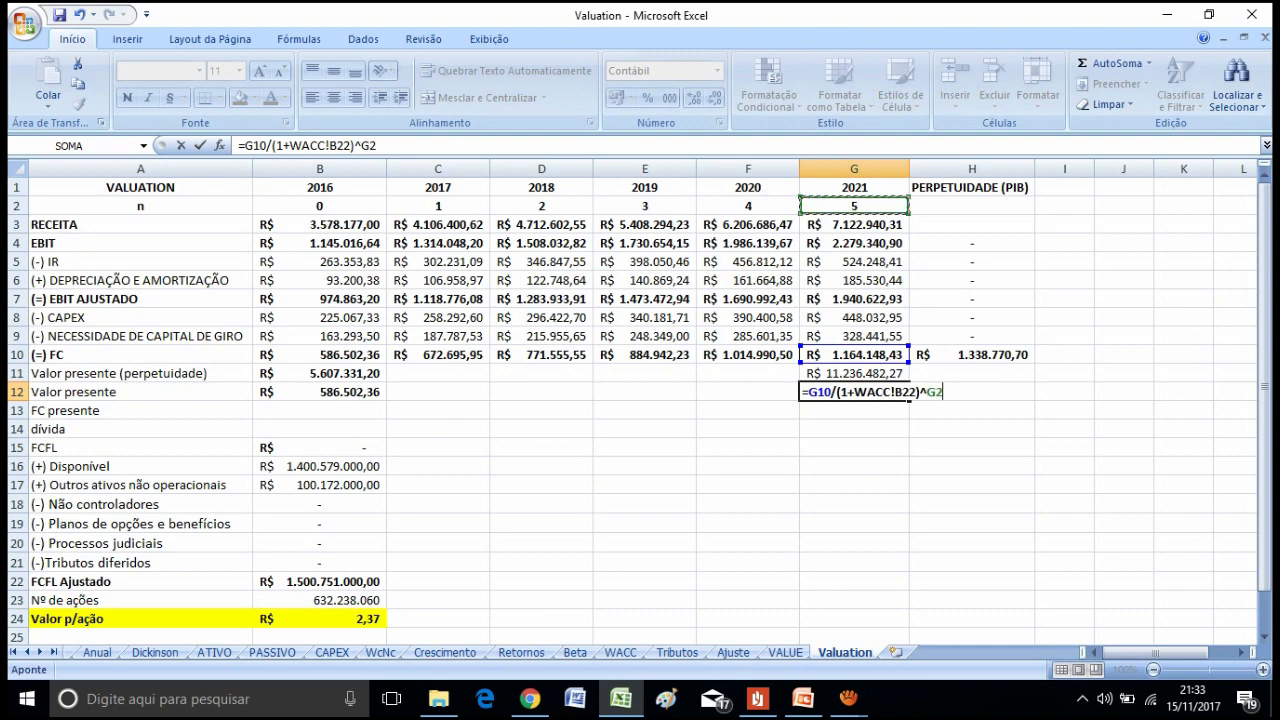
{"action": "key", "text": "Return"}
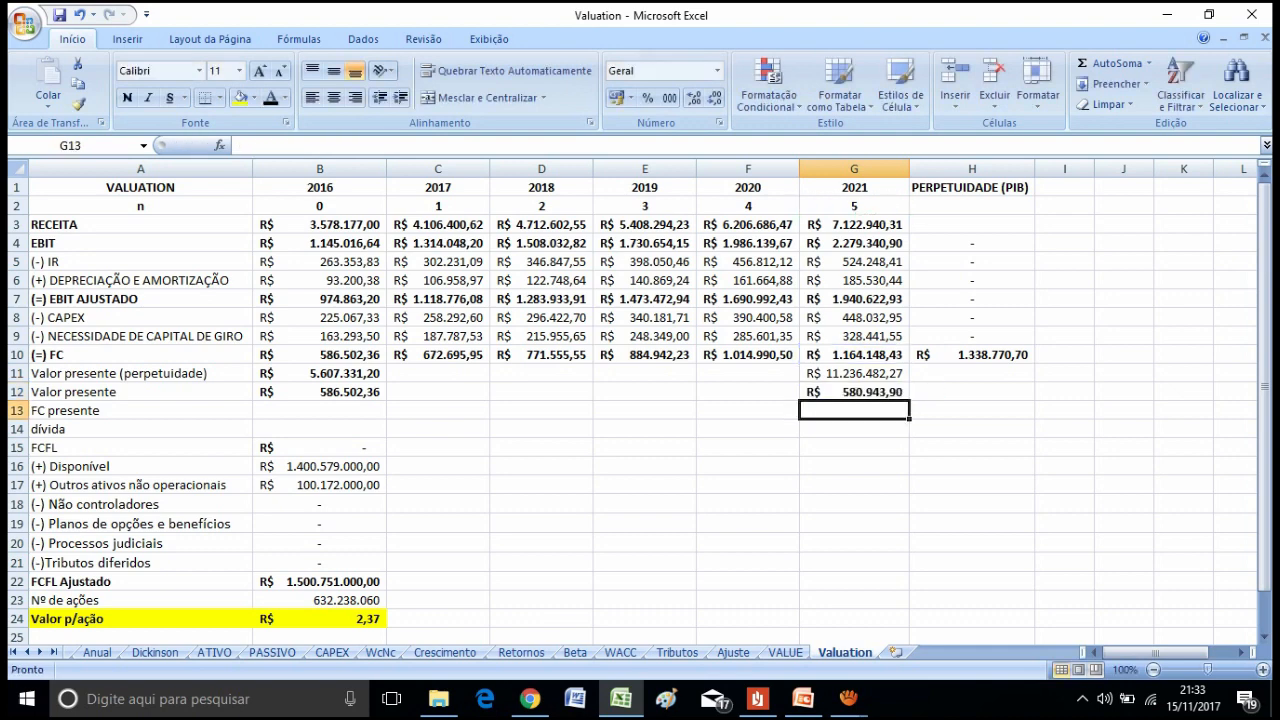
Make the WACC reference in G12 absolute as WACC!$B$22 and fill the Valor presente formula back across to 2017.
{"action": "key", "text": "Up"}
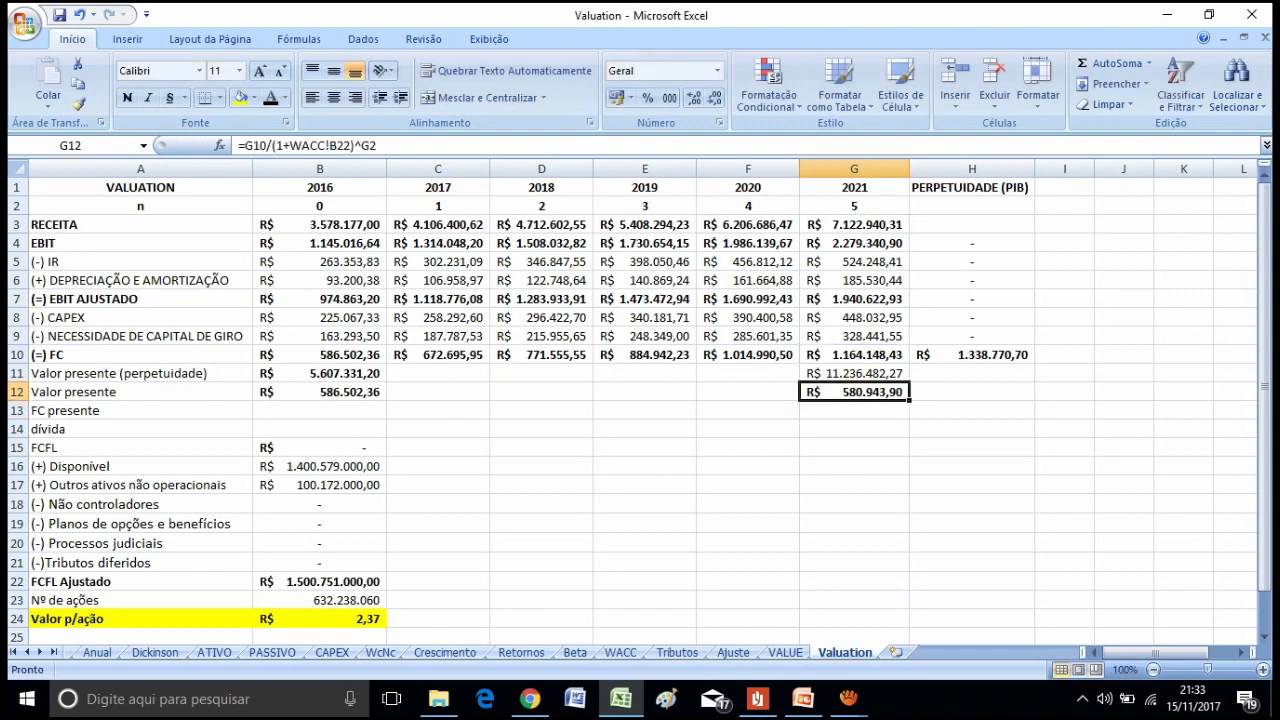
{"action": "key", "text": "F2"}
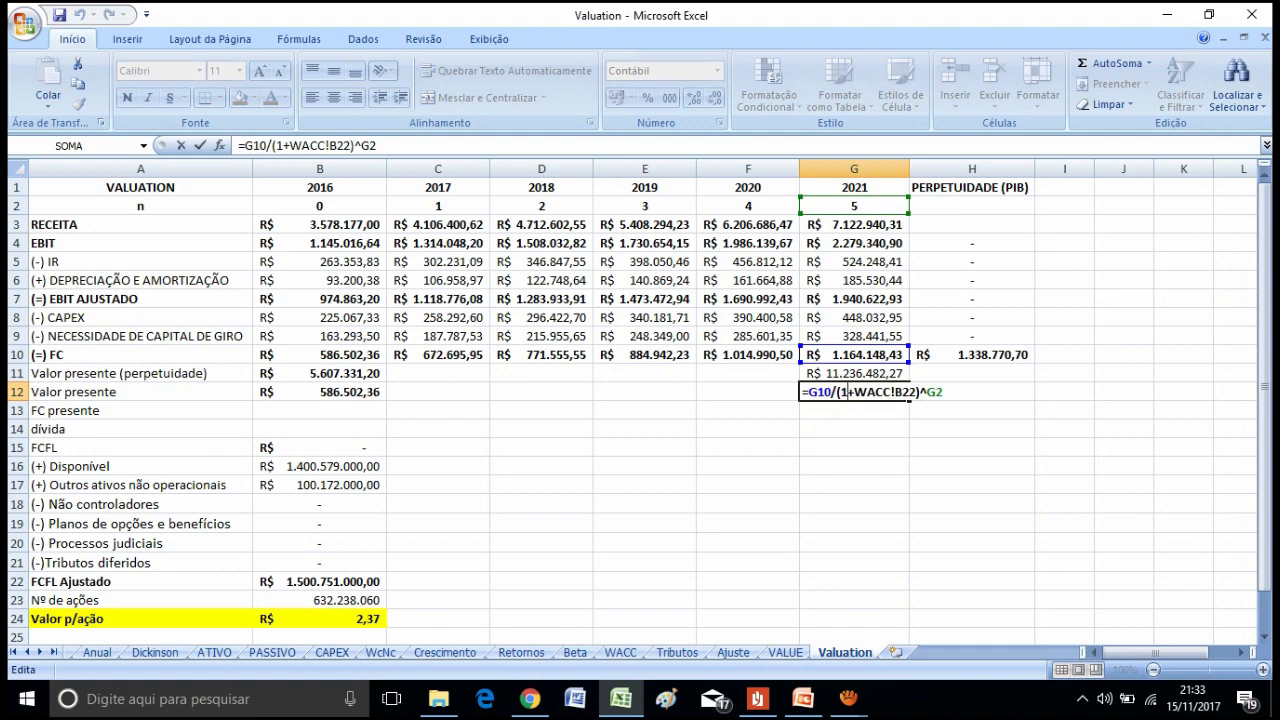
{"action": "left_click", "coordinate": [895, 392]}
{"action": "type", "text": "$"}
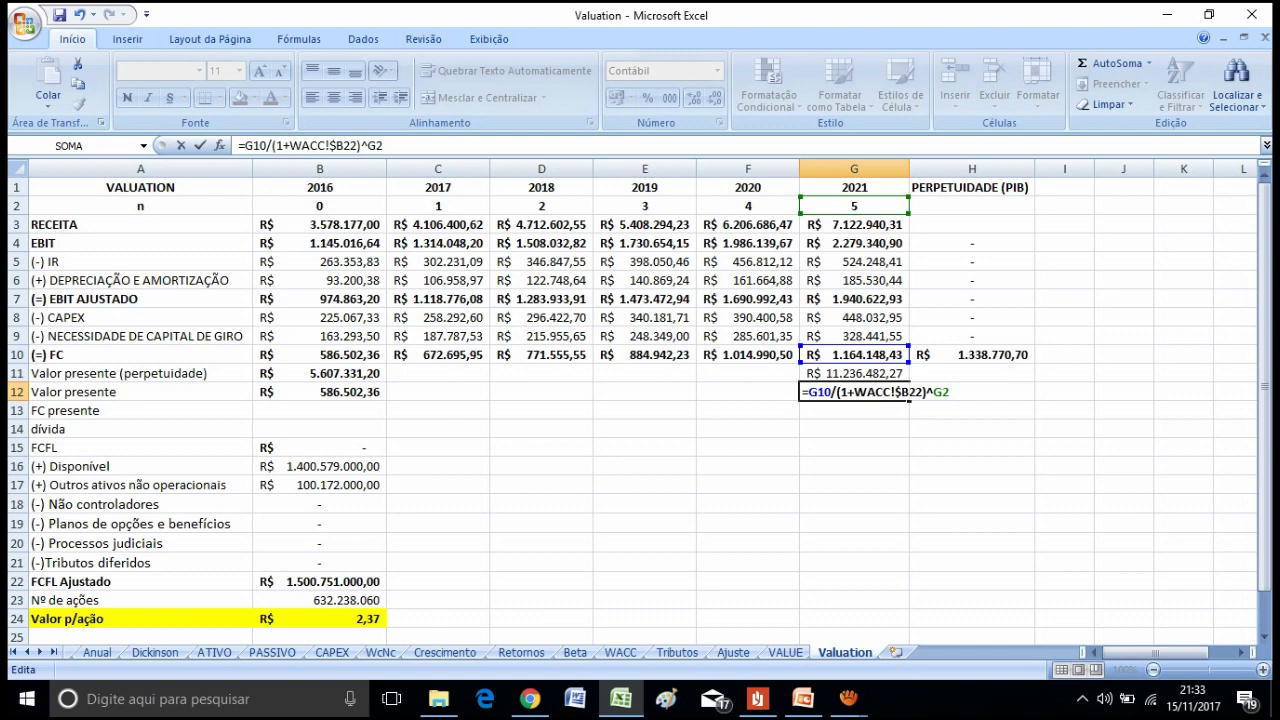
{"action": "key", "text": "Return"}
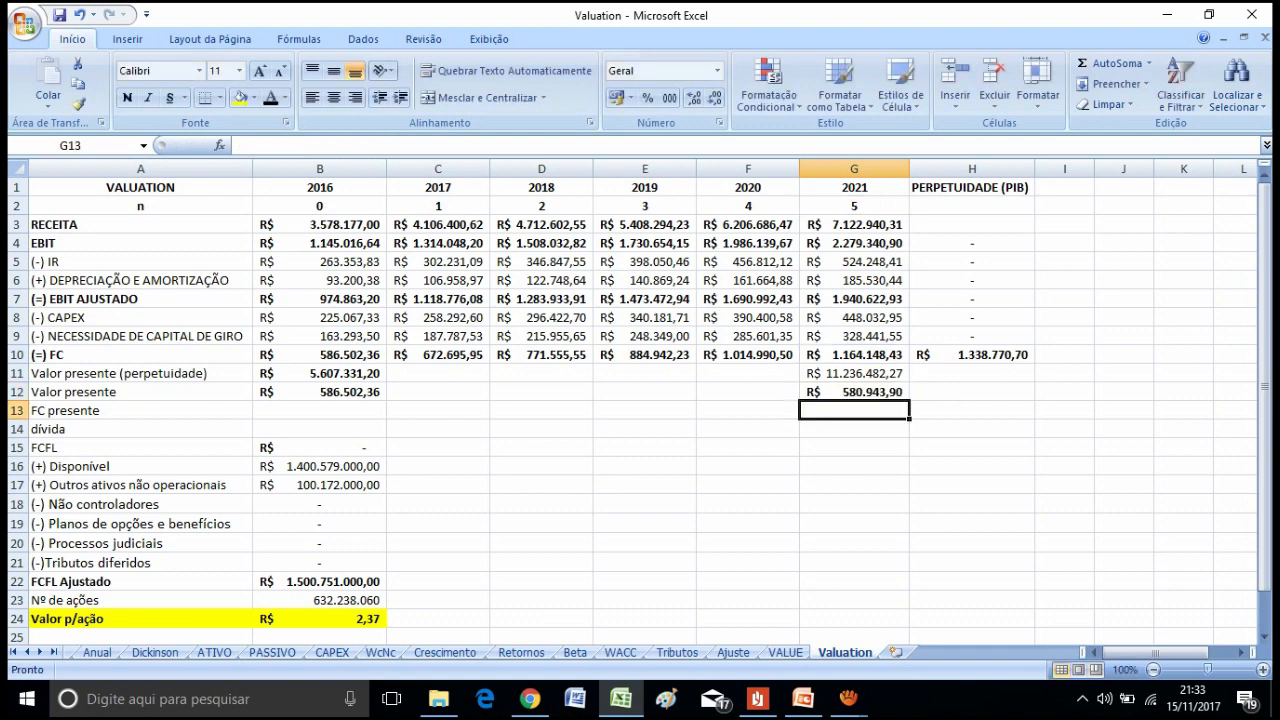
{"action": "key", "text": "Up"}
{"action": "left_click_drag", "start_coordinate": [909, 400], "coordinate": [420, 394]}
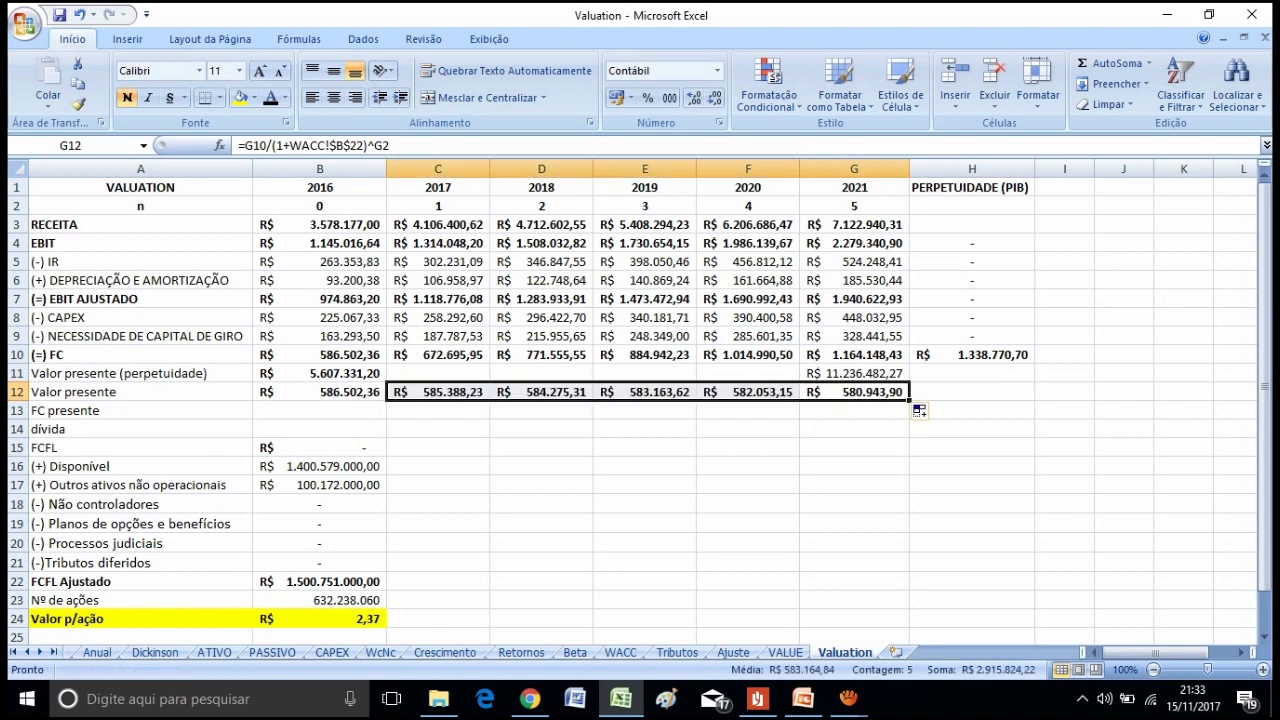
{"action": "left_click", "coordinate": [438, 392]}
{"action": "key", "text": "shift+Left"}
Calculate FC presente in B13 by adding the Valor presente row and the perpetuity's present value with =SOMA(B12:G12;B11).
{"action": "left_click", "coordinate": [320, 429]}
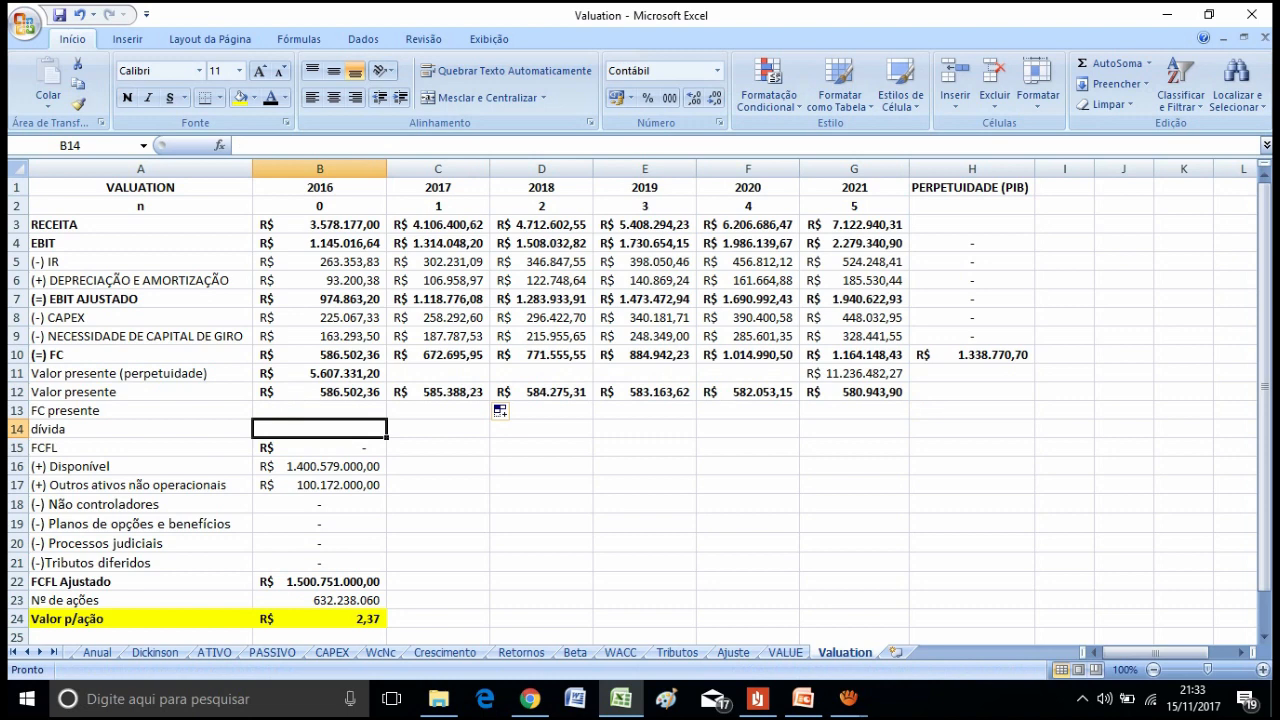
{"action": "left_click", "coordinate": [320, 411]}
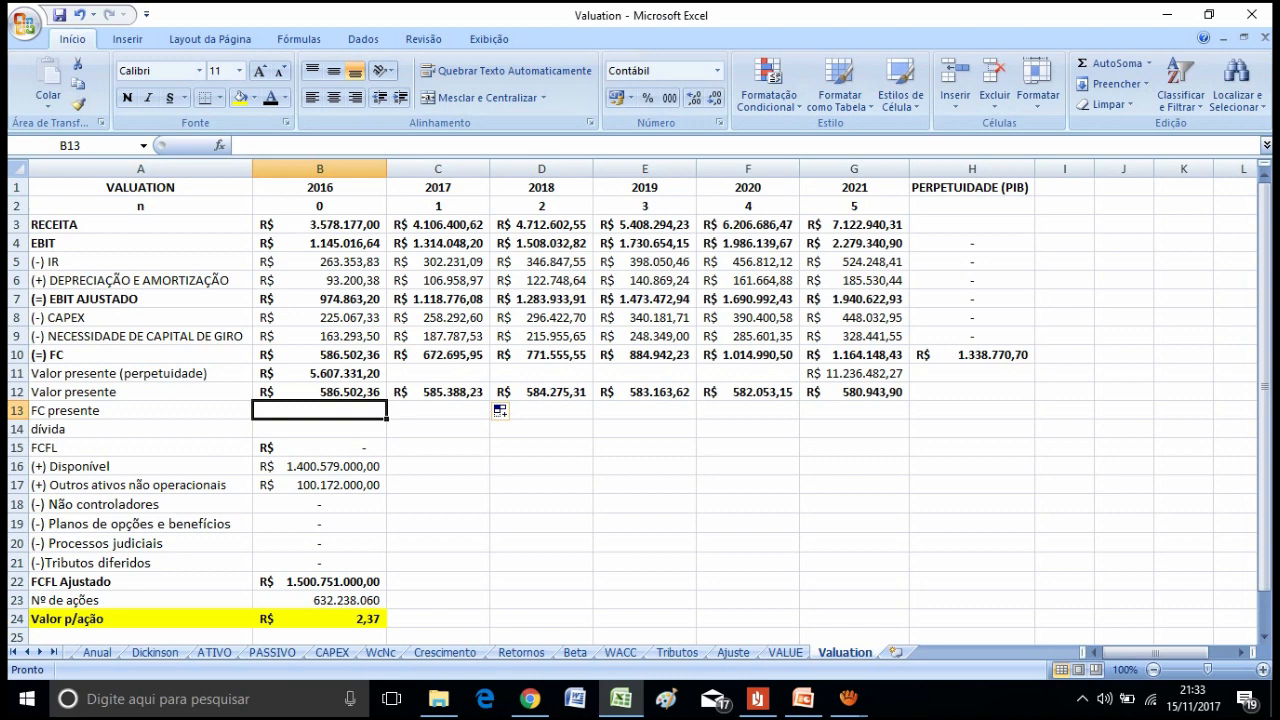
{"action": "type", "text": "=som"}
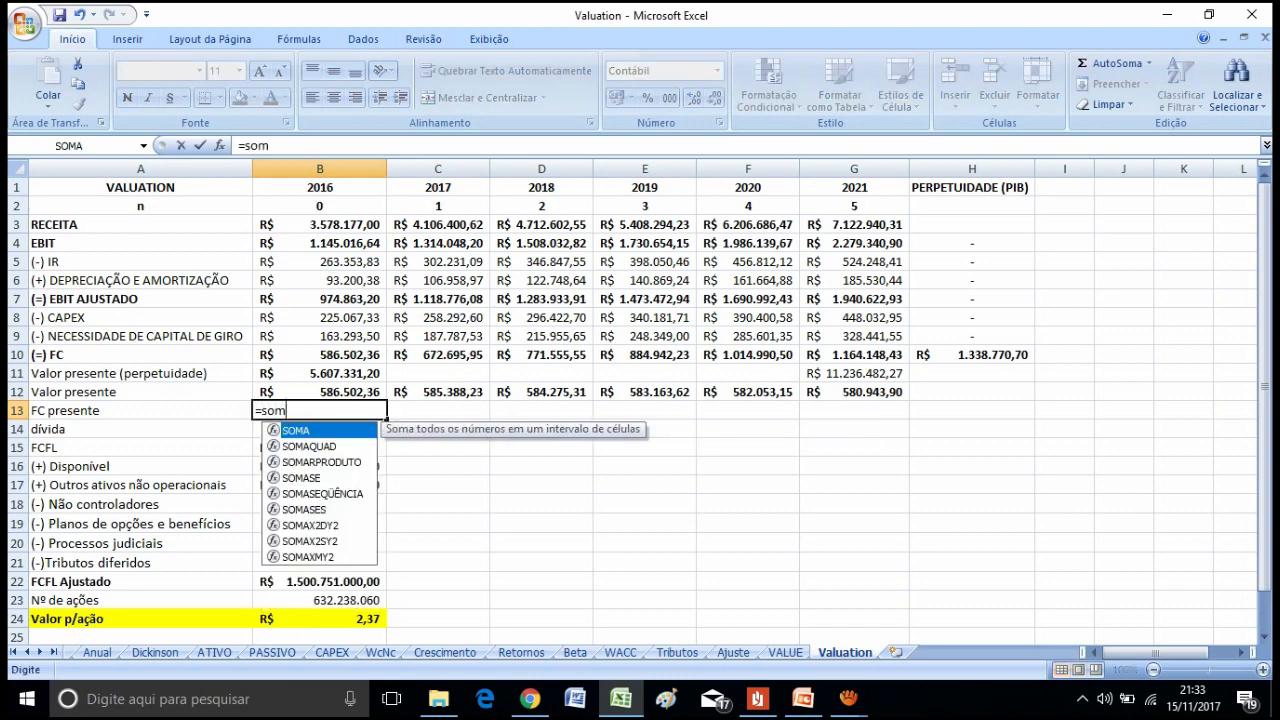
{"action": "type", "text": "a("}
{"action": "left_click_drag", "start_coordinate": [320, 392], "coordinate": [905, 394]}
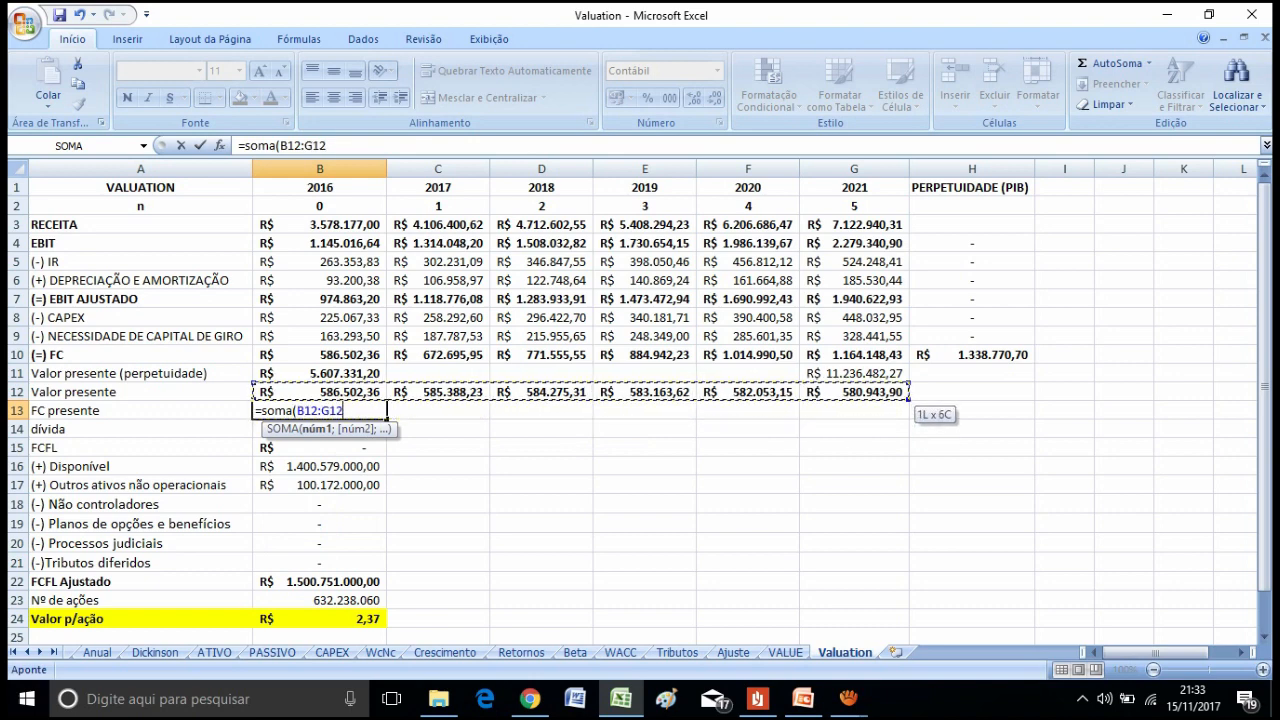
{"action": "type", "text": ";"}
{"action": "left_click", "coordinate": [320, 374]}
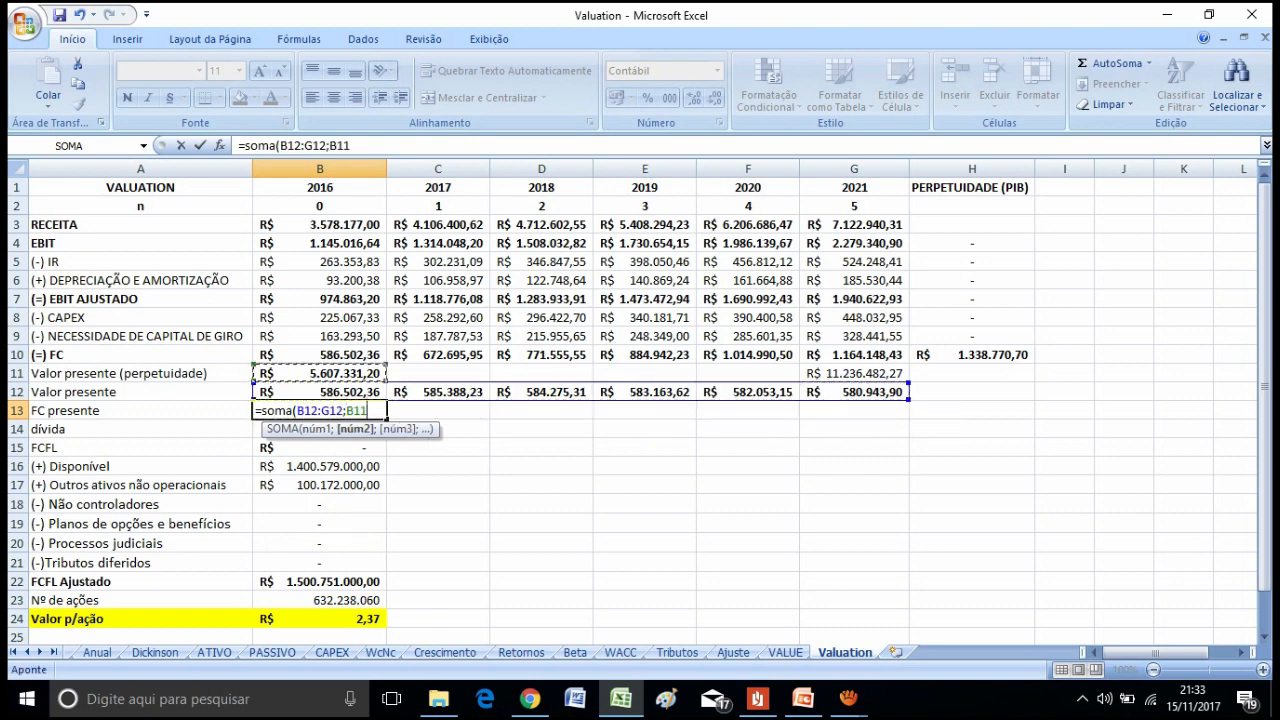
{"action": "type", "text": ")"}
{"action": "key", "text": "Return"}
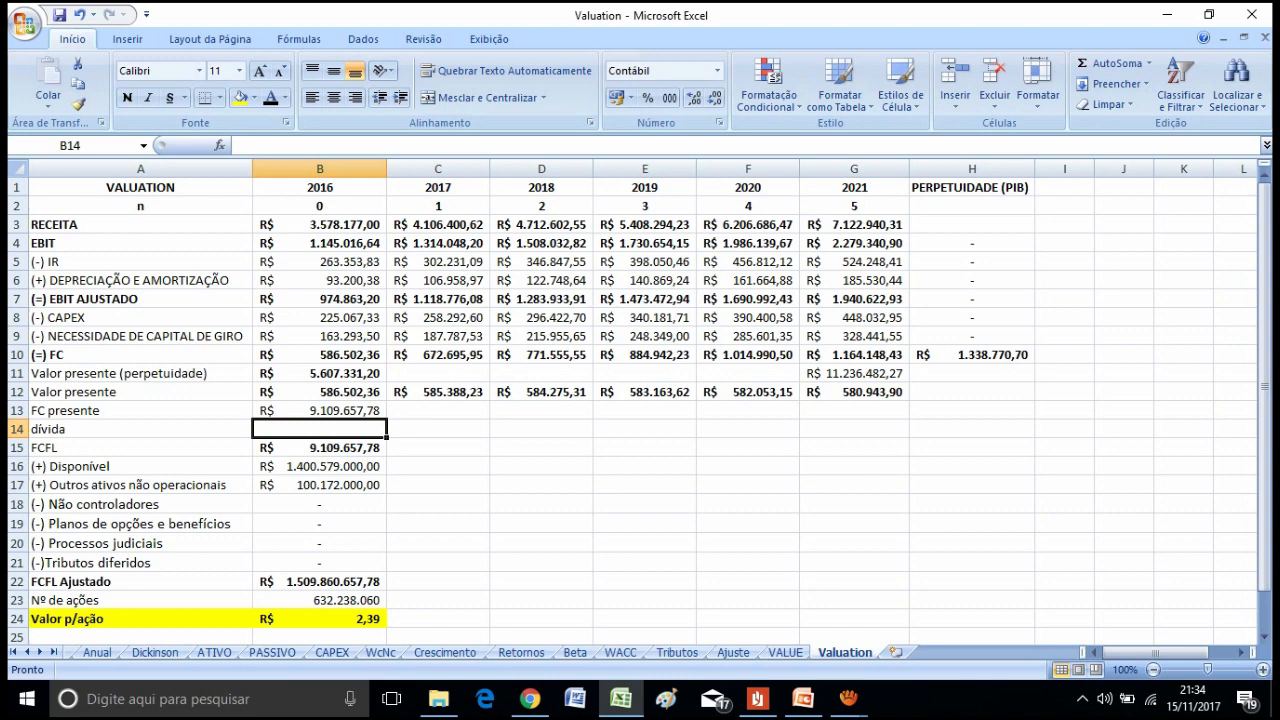
Multiply the FC presente formula in B13 by 1000, making it =SOMA(B12:G12;B11)*1000.
{"action": "left_click", "coordinate": [320, 411]}
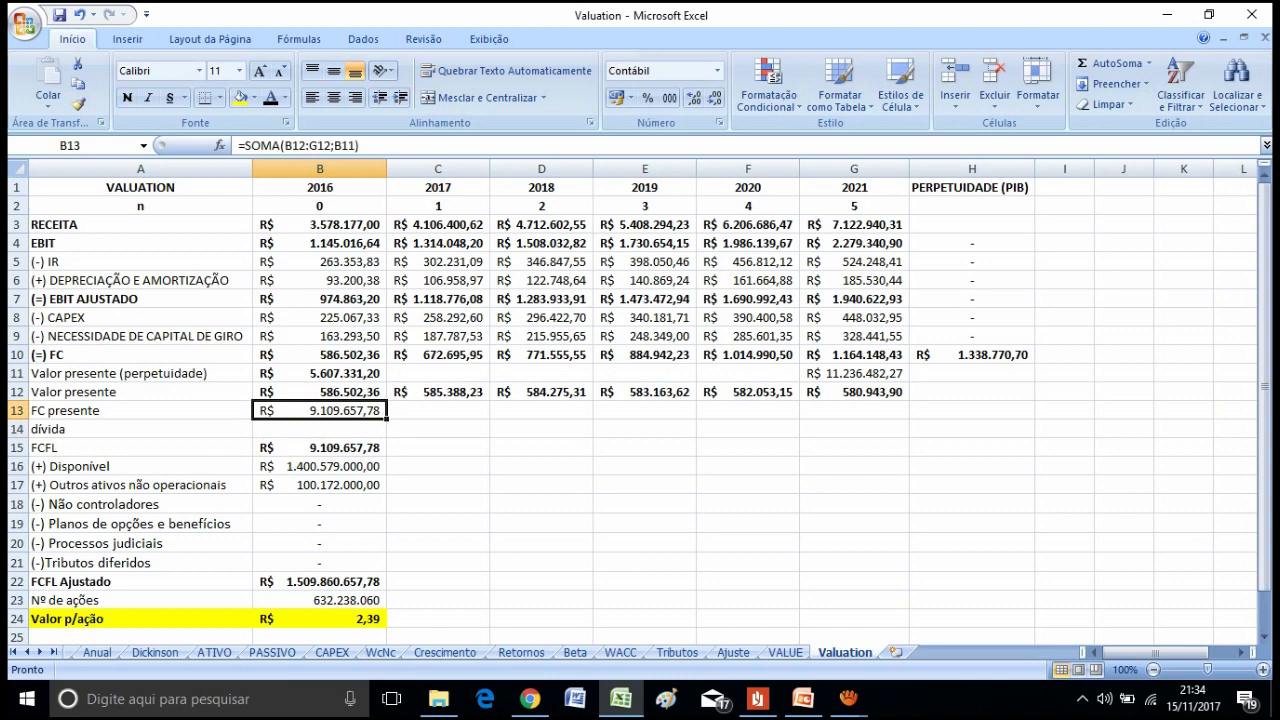
{"action": "key", "text": "F2"}
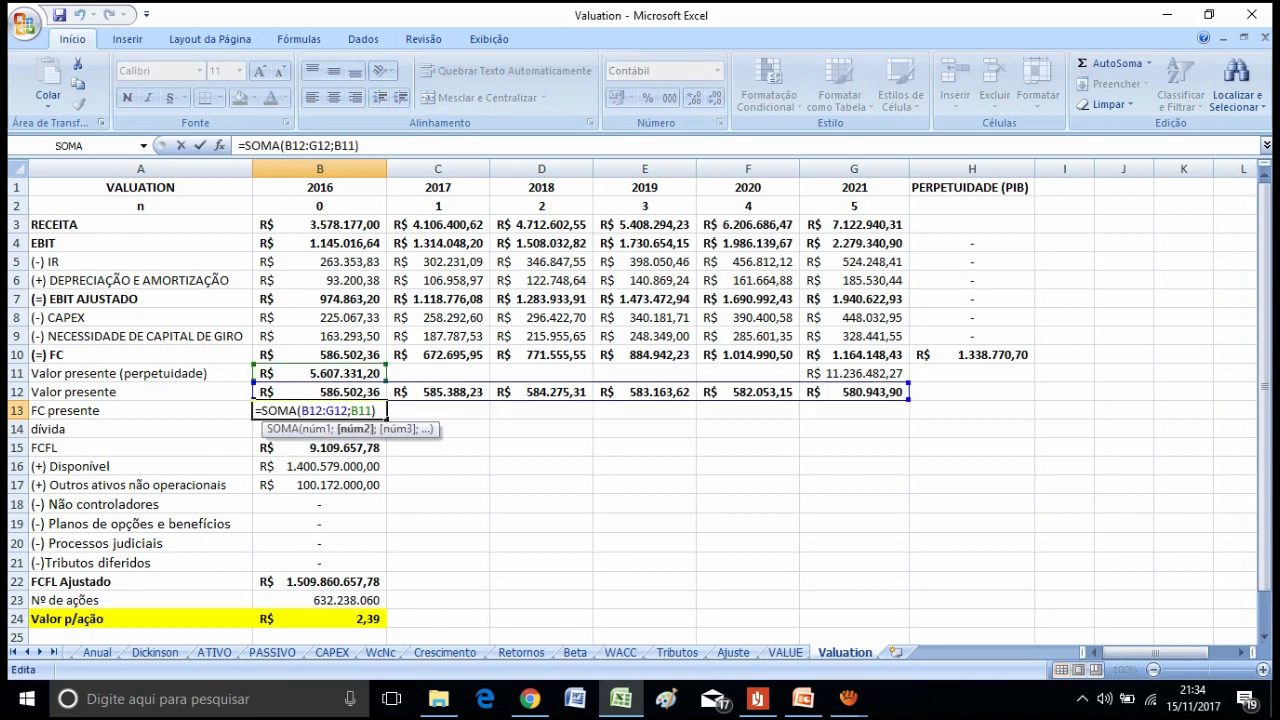
{"action": "left_click", "coordinate": [377, 411]}
{"action": "type", "text": "*"}
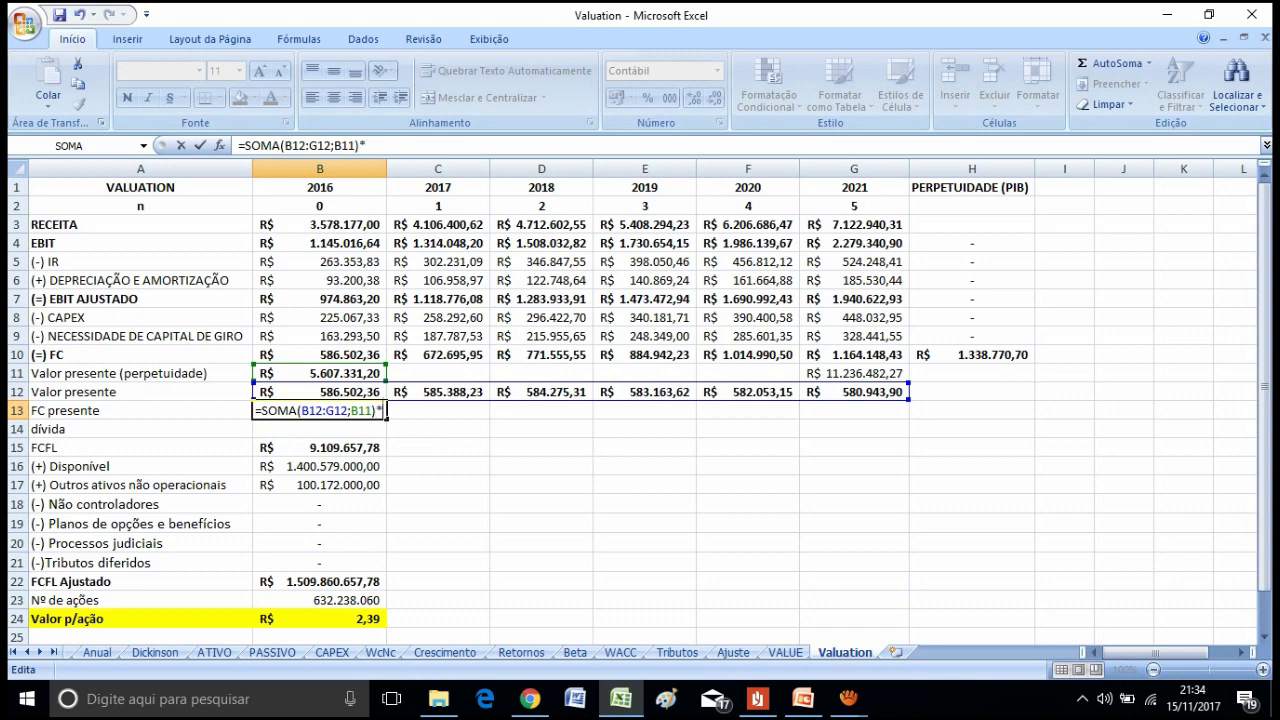
{"action": "type", "text": "1000"}
{"action": "key", "text": "Return"}
{"action": "left_click", "coordinate": [320, 411]}
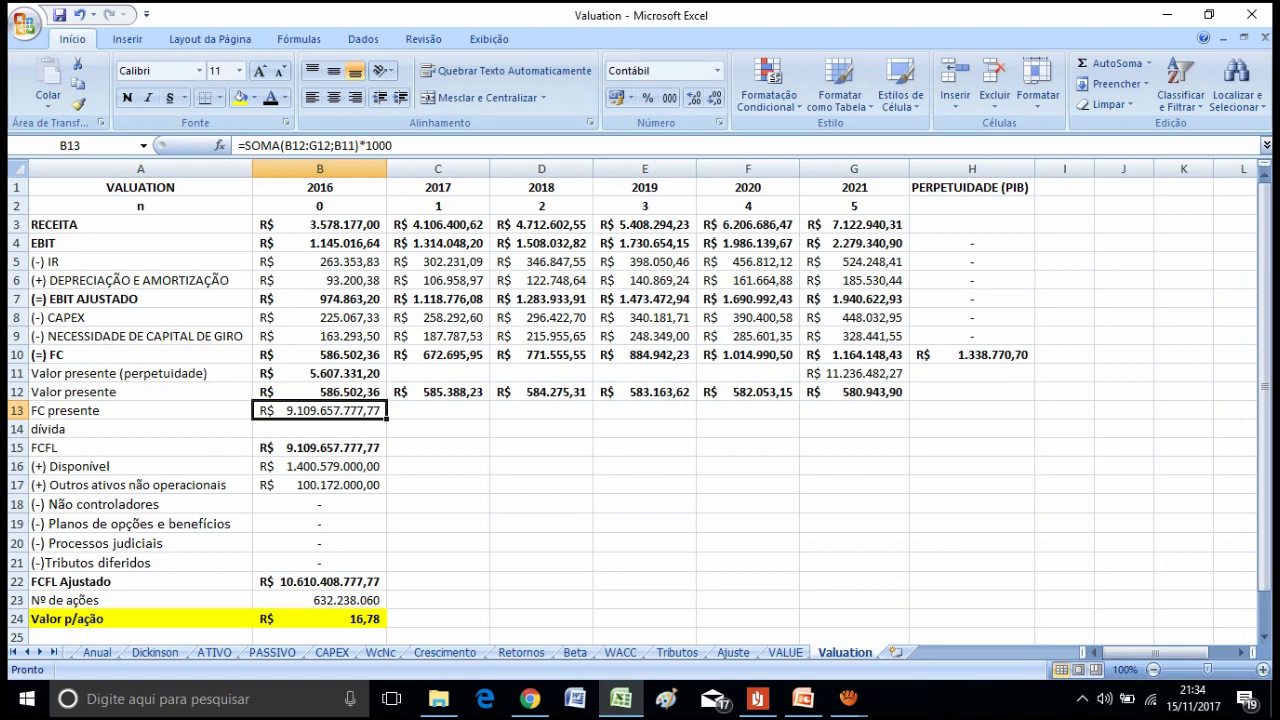
Fill the dívida cell B14 with a formula that references the debt amount on the WACC sheet.
{"action": "left_click", "coordinate": [320, 429]}
{"action": "type", "text": "="}
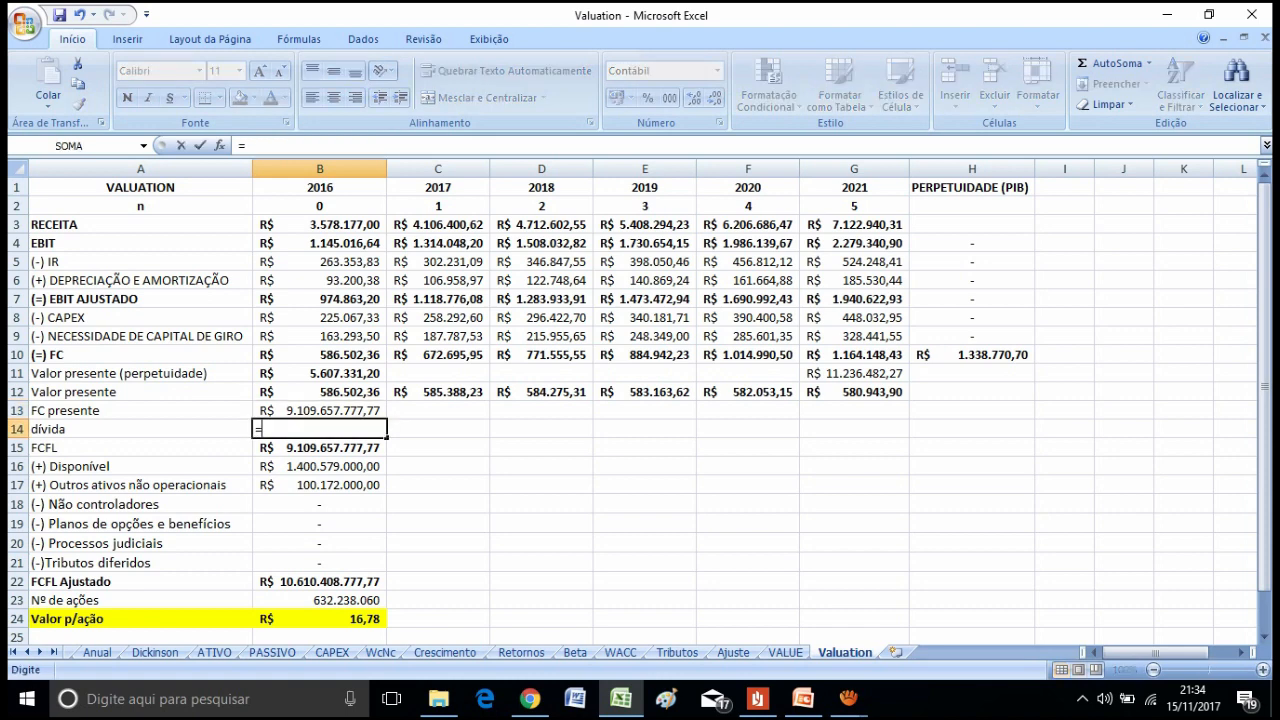
{"action": "left_click", "coordinate": [620, 652]}
{"action": "left_click", "coordinate": [218, 448]}
{"action": "key", "text": "Return"}
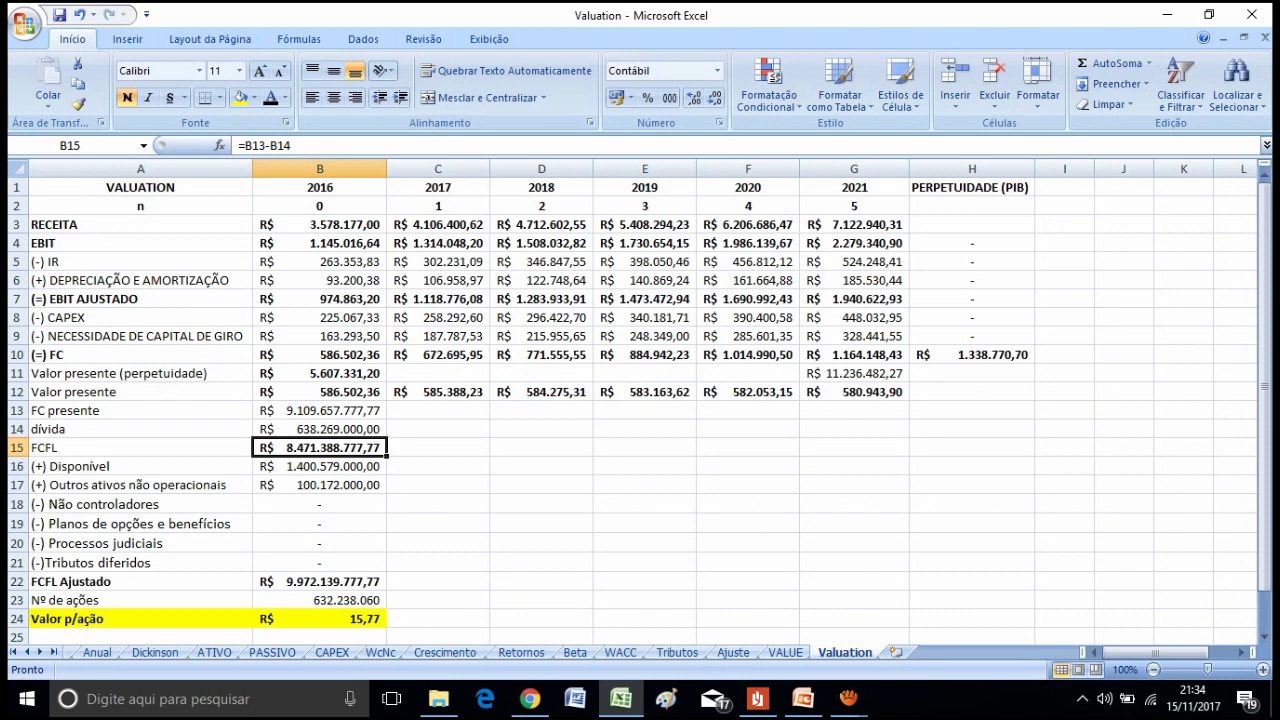
Review the adjustment rows from Disponível to Tributos diferidos and the formulas behind FCFL Ajustado and Valor p/ação.
{"action": "left_click", "coordinate": [320, 466]}
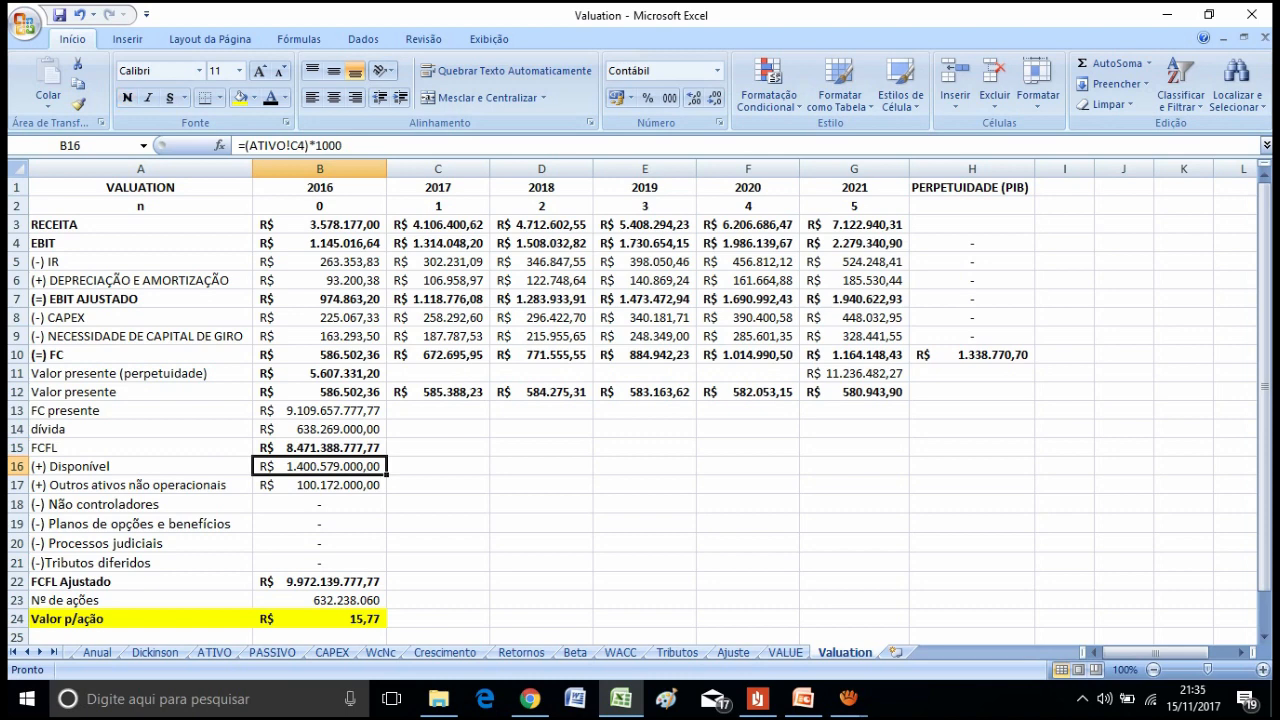
{"action": "left_click", "coordinate": [320, 485]}
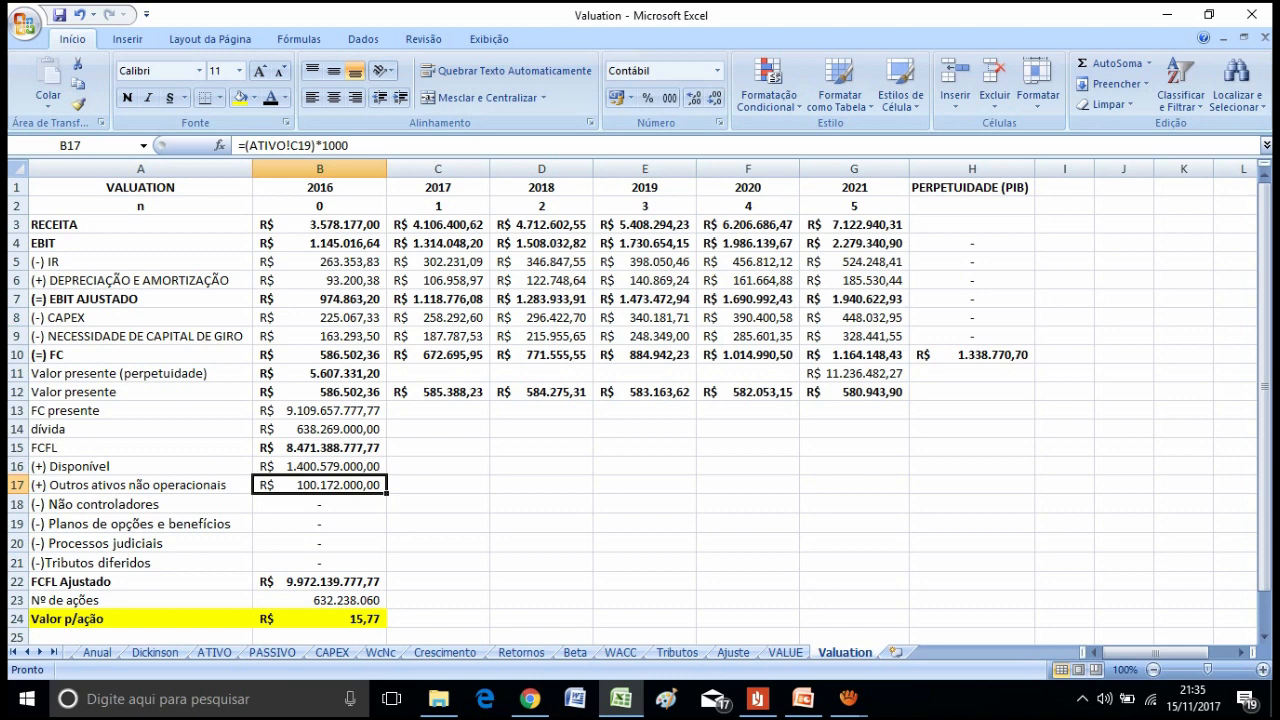
{"action": "left_click", "coordinate": [140, 504]}
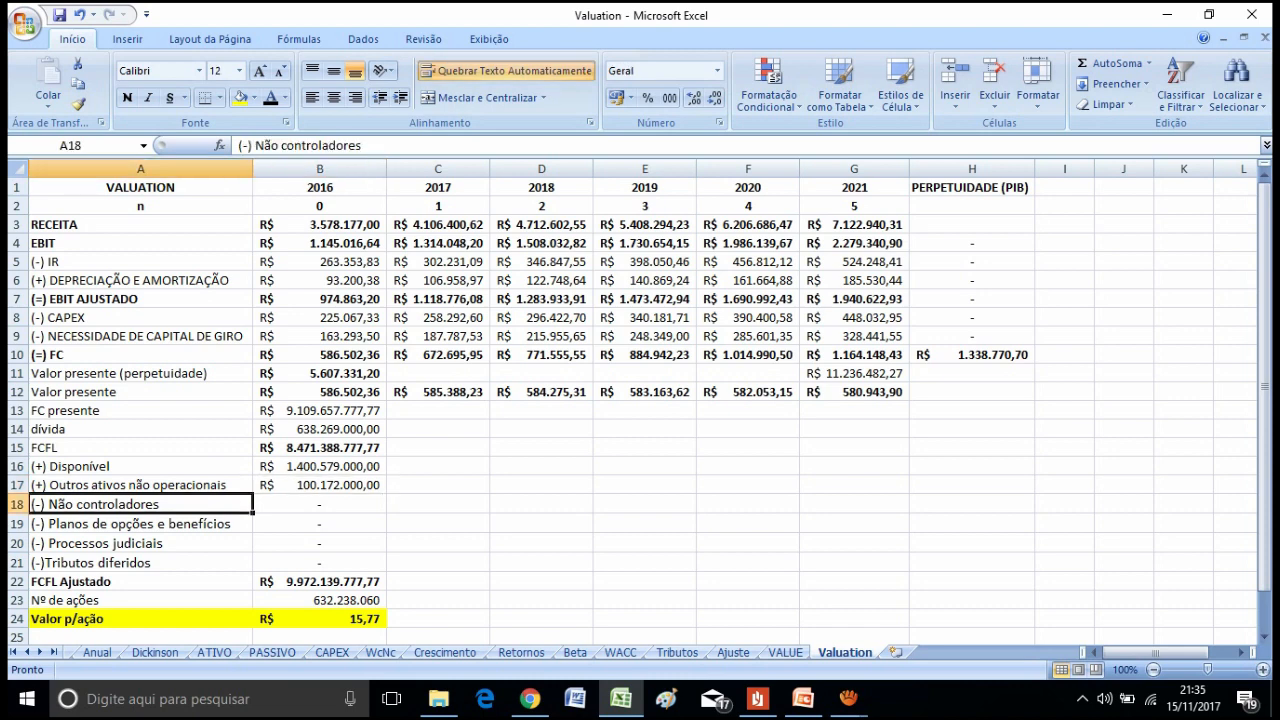
{"action": "left_click", "coordinate": [140, 543]}
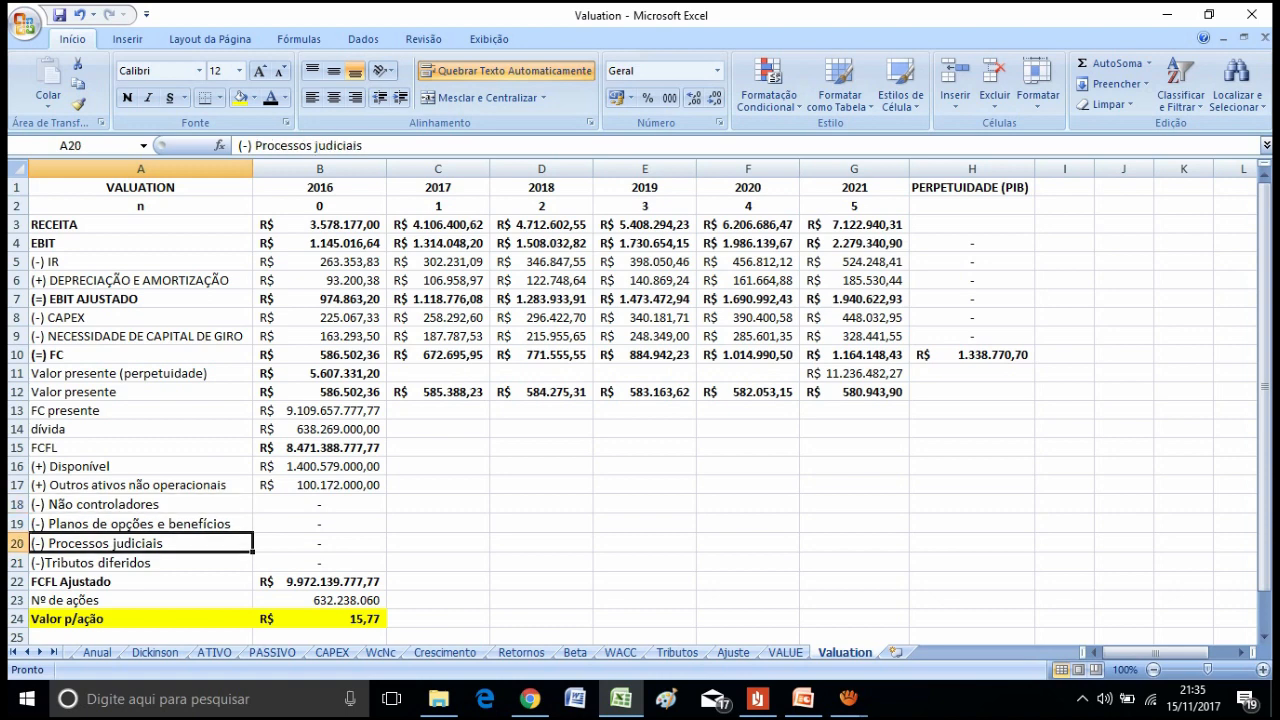
{"action": "left_click", "coordinate": [140, 563]}
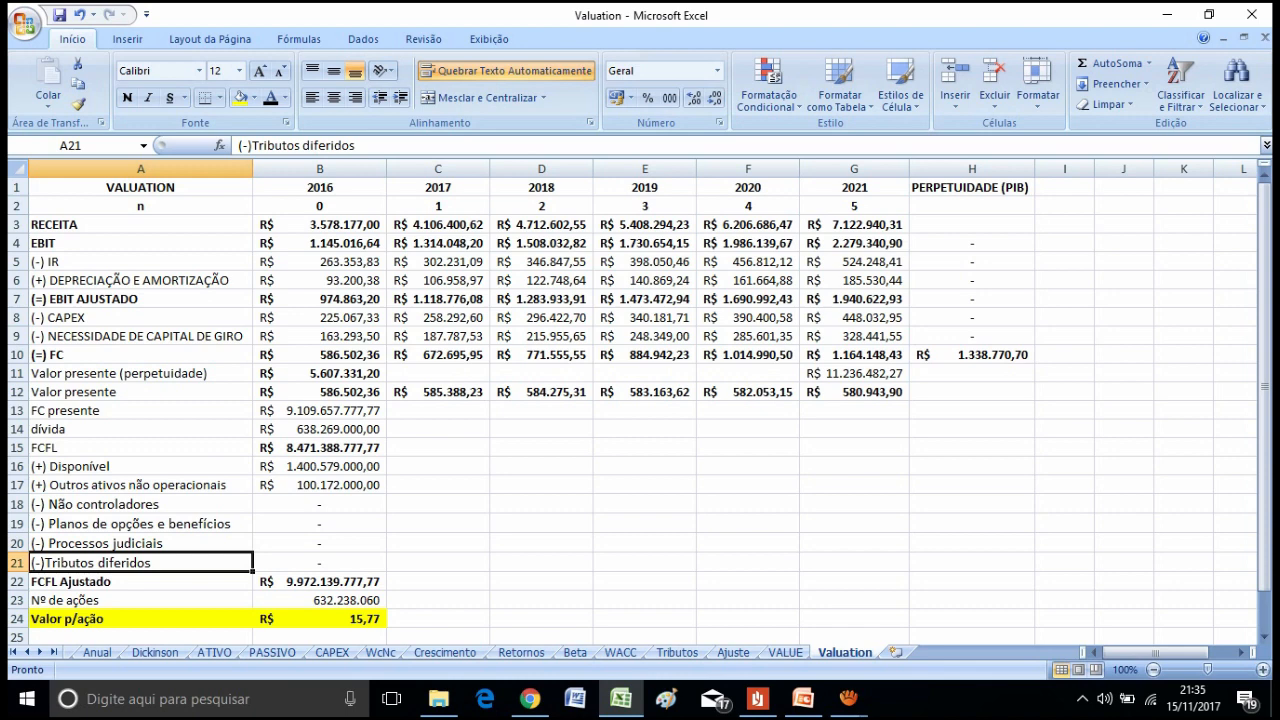
{"action": "left_click", "coordinate": [320, 582]}
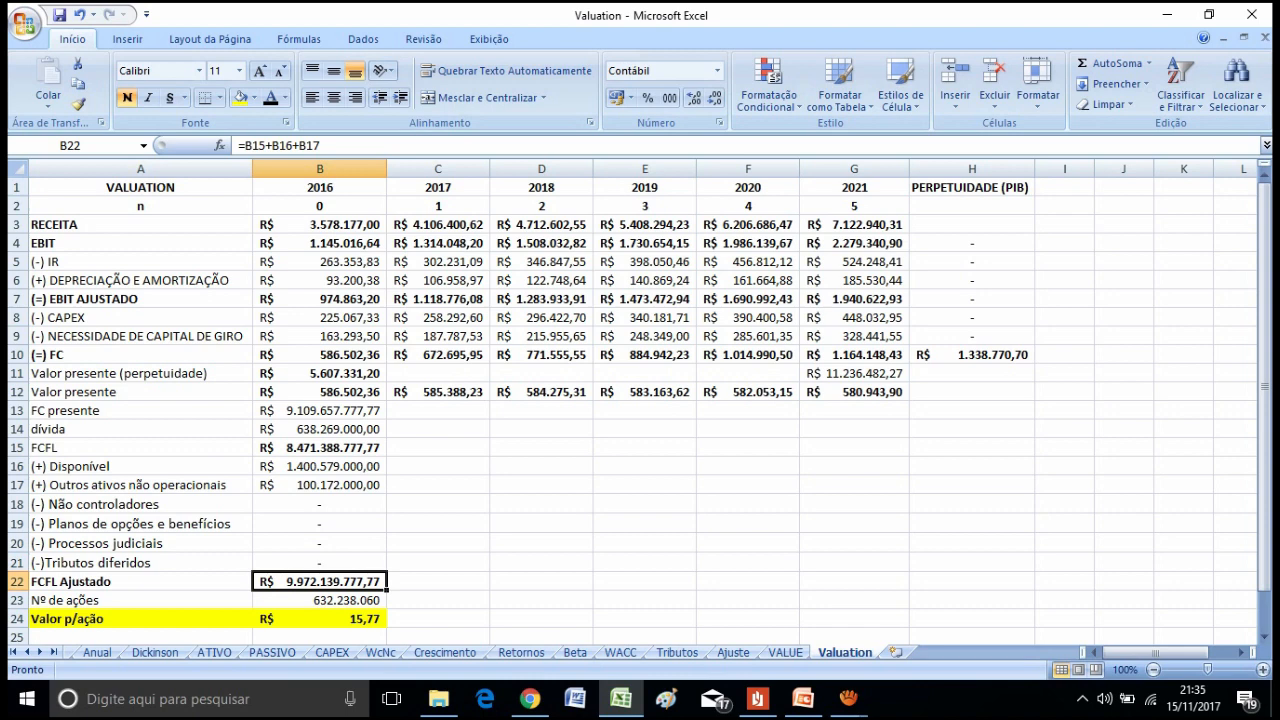
{"action": "left_click", "coordinate": [320, 619]}
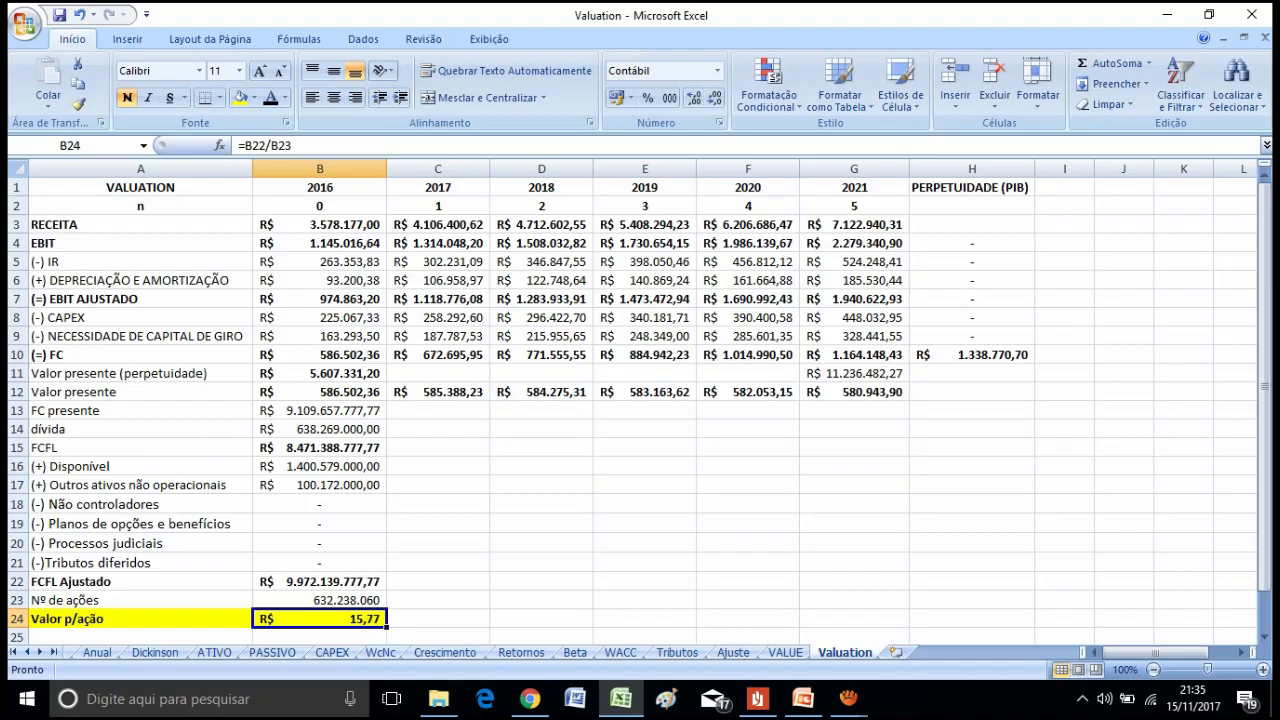